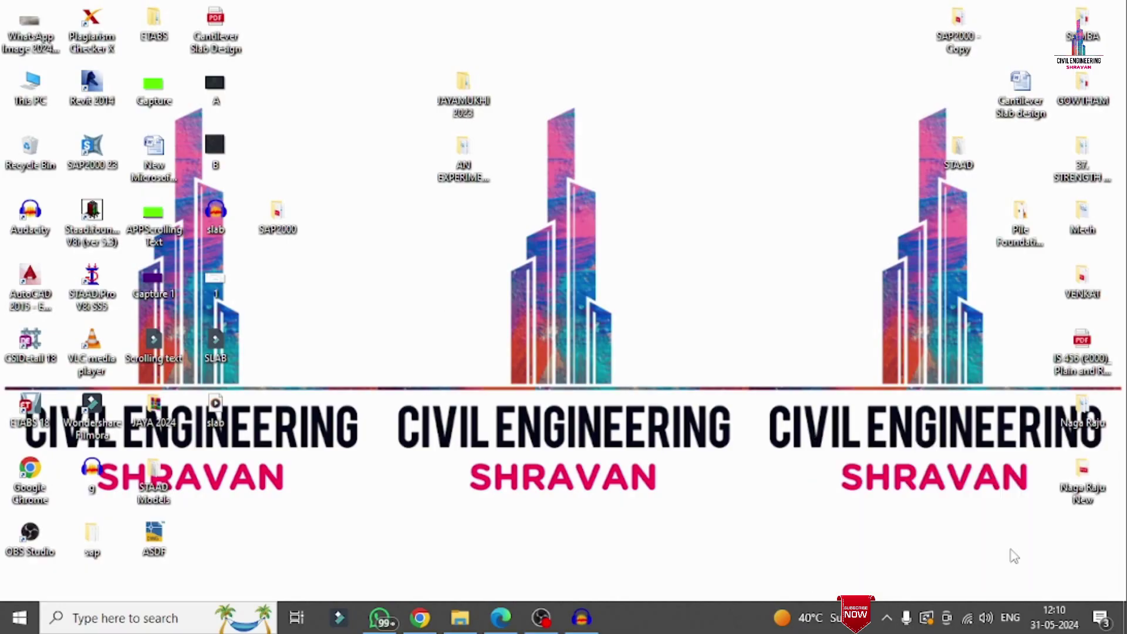
# Check the Wi-Fi status, then bring up the Commercial Building Specifications PDF in Edge.
pyautogui.click(968, 619)
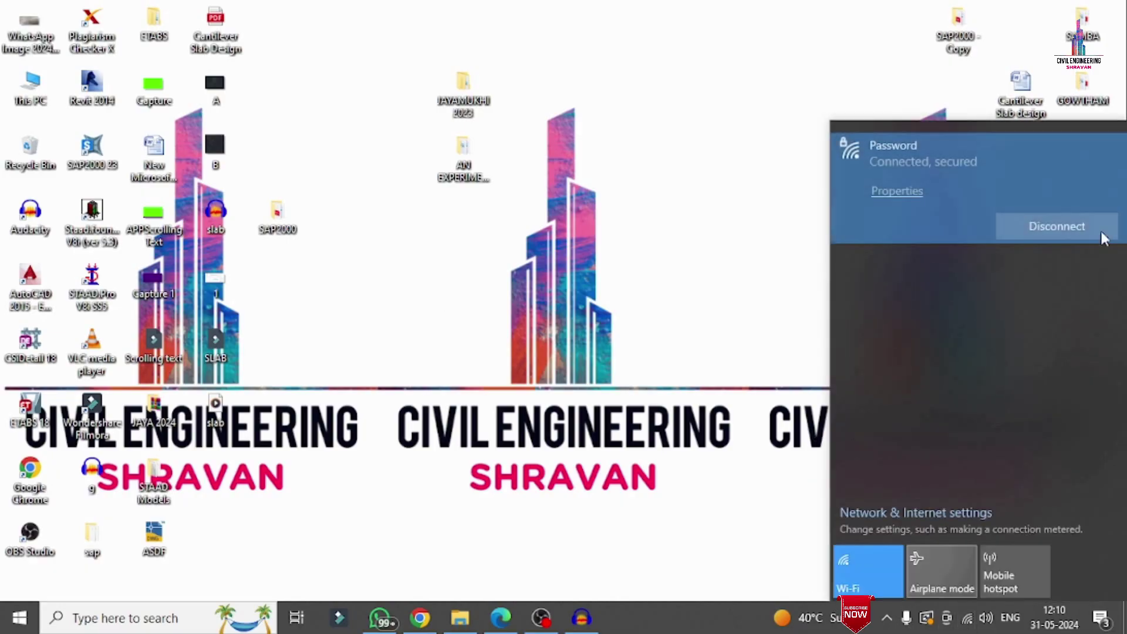
pyautogui.click(763, 73)
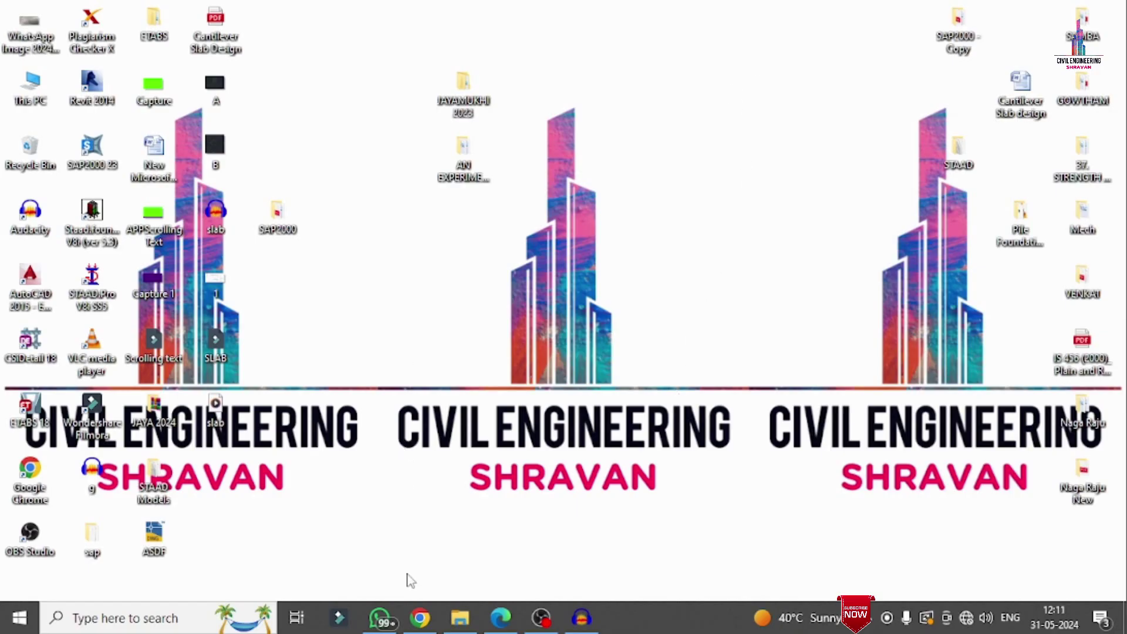
pyautogui.click(500, 617)
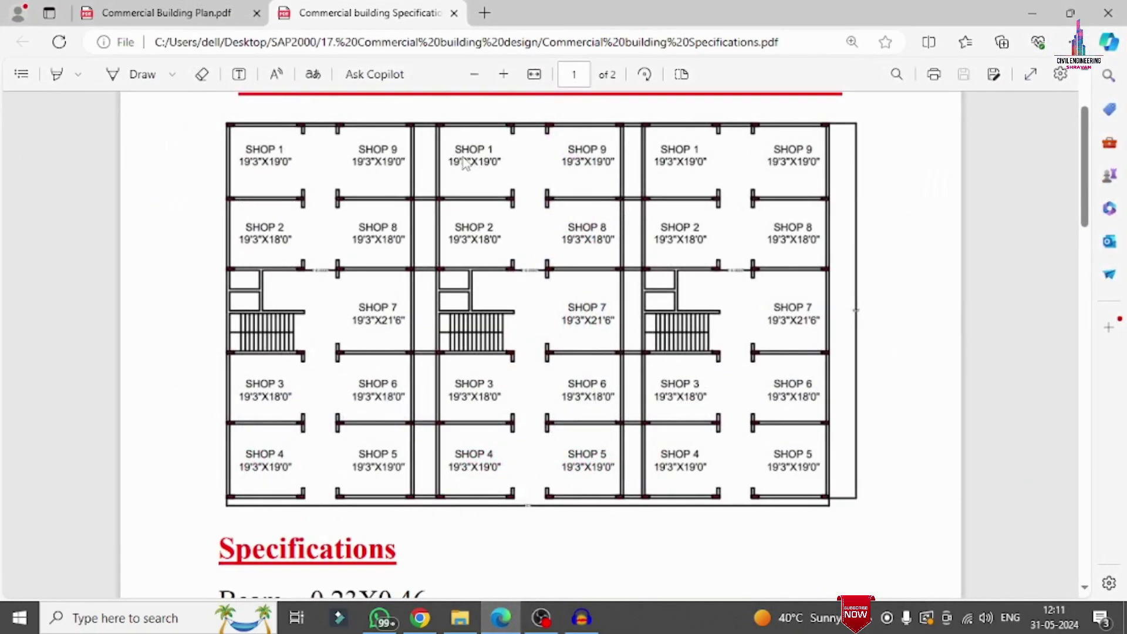
pyautogui.scroll(3, 465, 163)
pyautogui.scroll(-2, 461, 163)
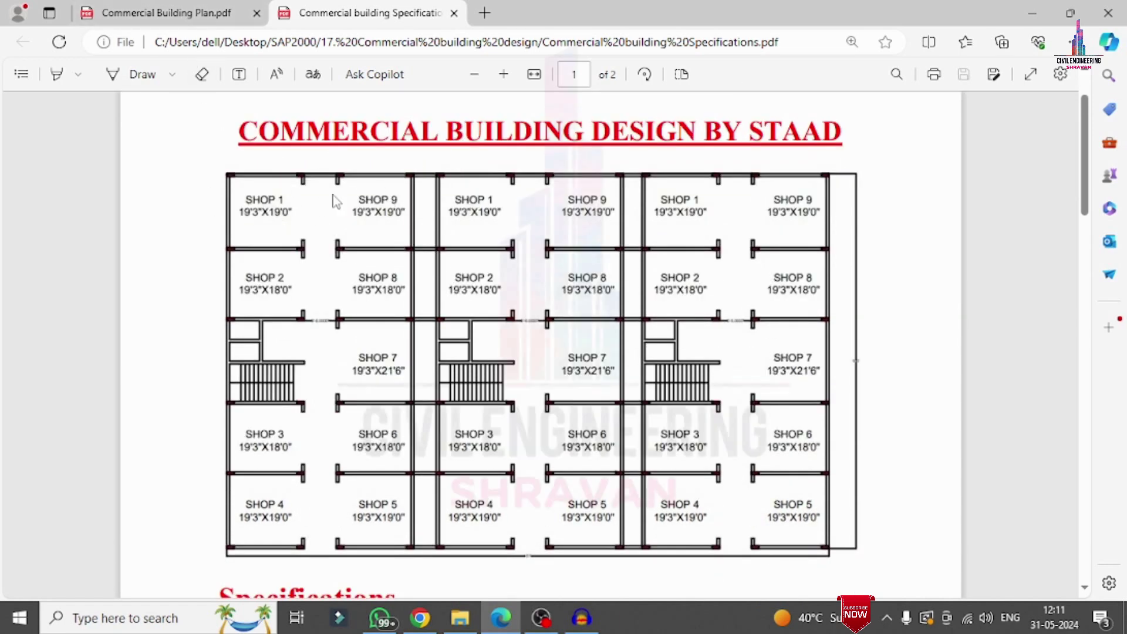
# Switch the Draw pen to orange and write the counts 5, 3 and onward along the plan's top edge.
pyautogui.click(172, 75)
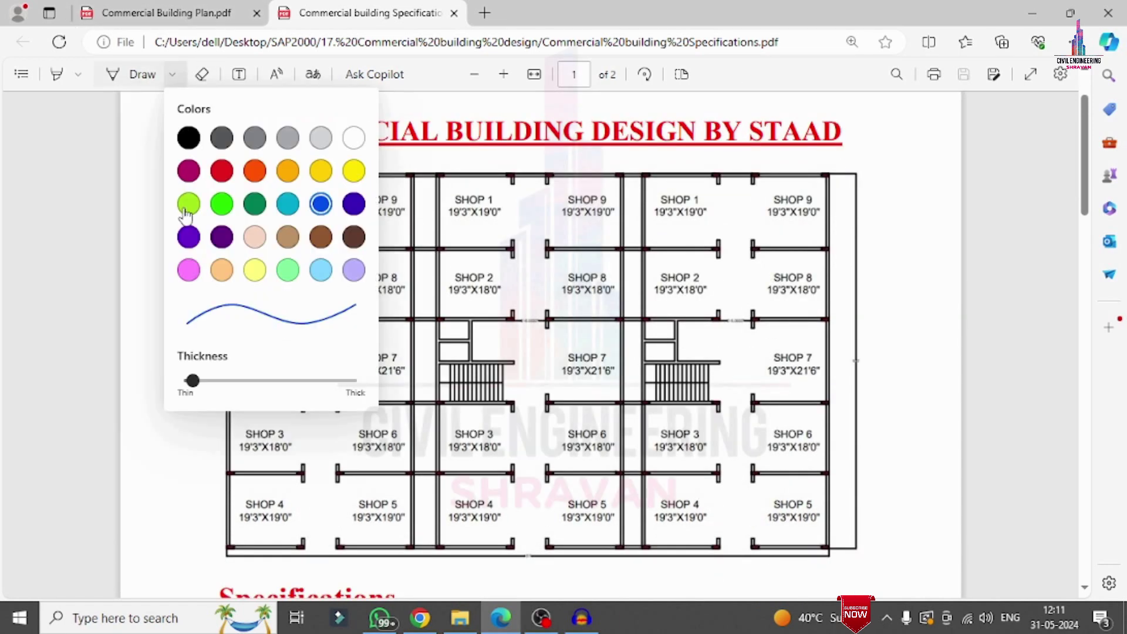
pyautogui.click(255, 171)
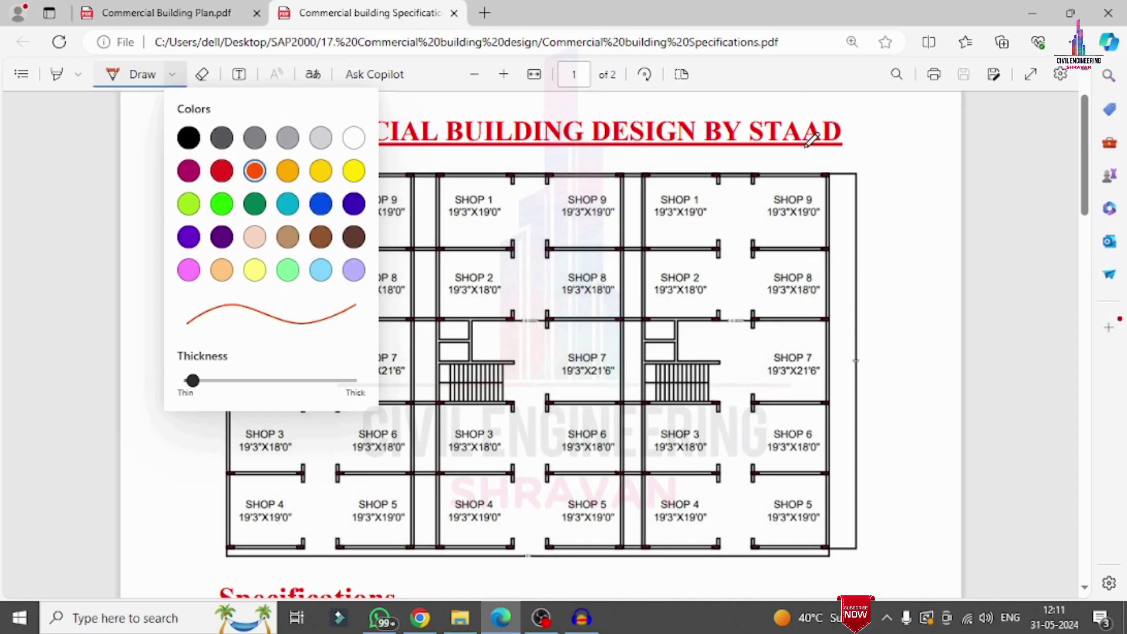
pyautogui.click(809, 170)
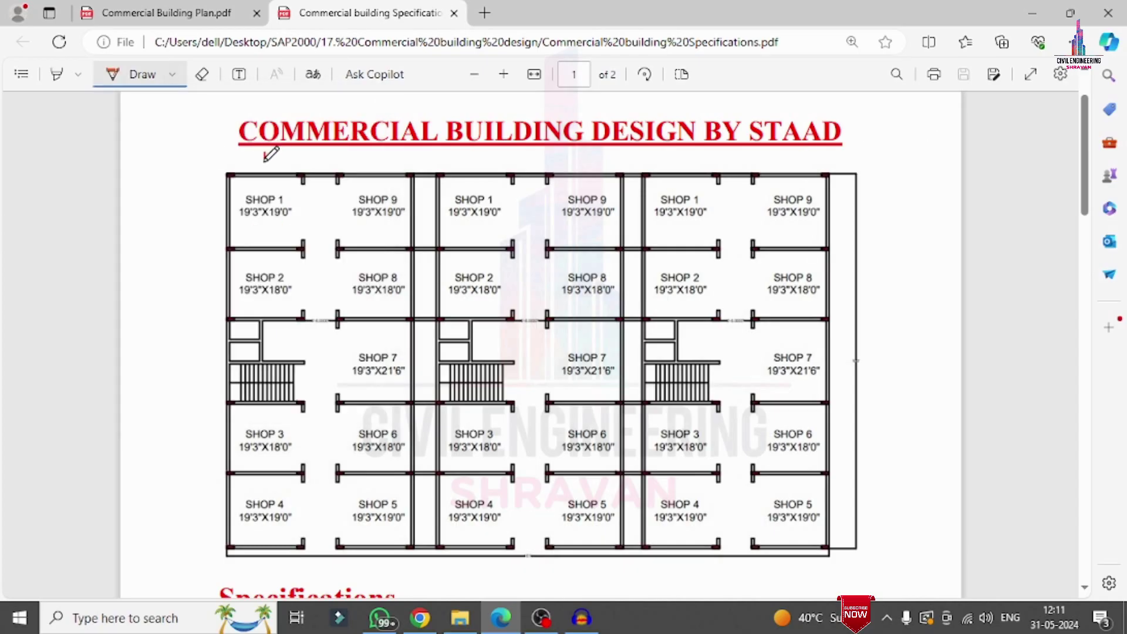
pyautogui.moveTo(267, 154); pyautogui.dragTo(271, 169)
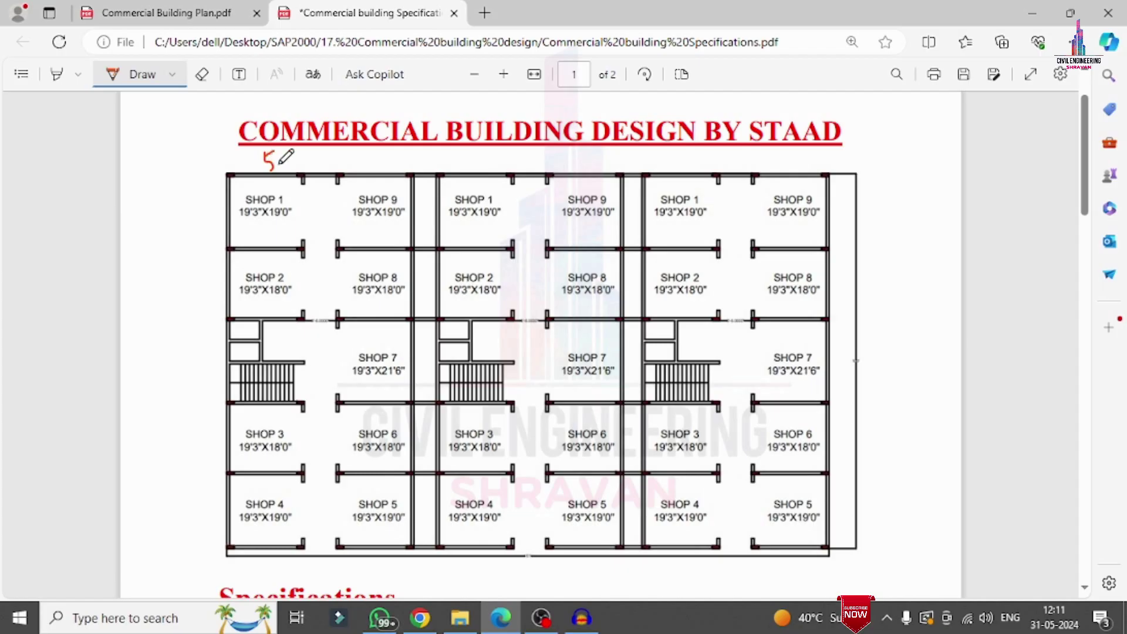
pyautogui.moveTo(320, 164); pyautogui.dragTo(320, 173)
pyautogui.moveTo(356, 156)
pyautogui.mouseDown()
pyautogui.moveTo(428, 158)
pyautogui.moveTo(429, 168)
pyautogui.moveTo(533, 159)
pyautogui.moveTo(537, 174)
pyautogui.moveTo(570, 156)
pyautogui.moveTo(576, 170)
pyautogui.moveTo(608, 146)
pyautogui.moveTo(634, 150)
pyautogui.moveTo(629, 163)
pyautogui.moveTo(645, 152)
pyautogui.moveTo(691, 165)
pyautogui.moveTo(690, 153)
pyautogui.moveTo(739, 172)
pyautogui.moveTo(788, 166)
pyautogui.mouseUp()
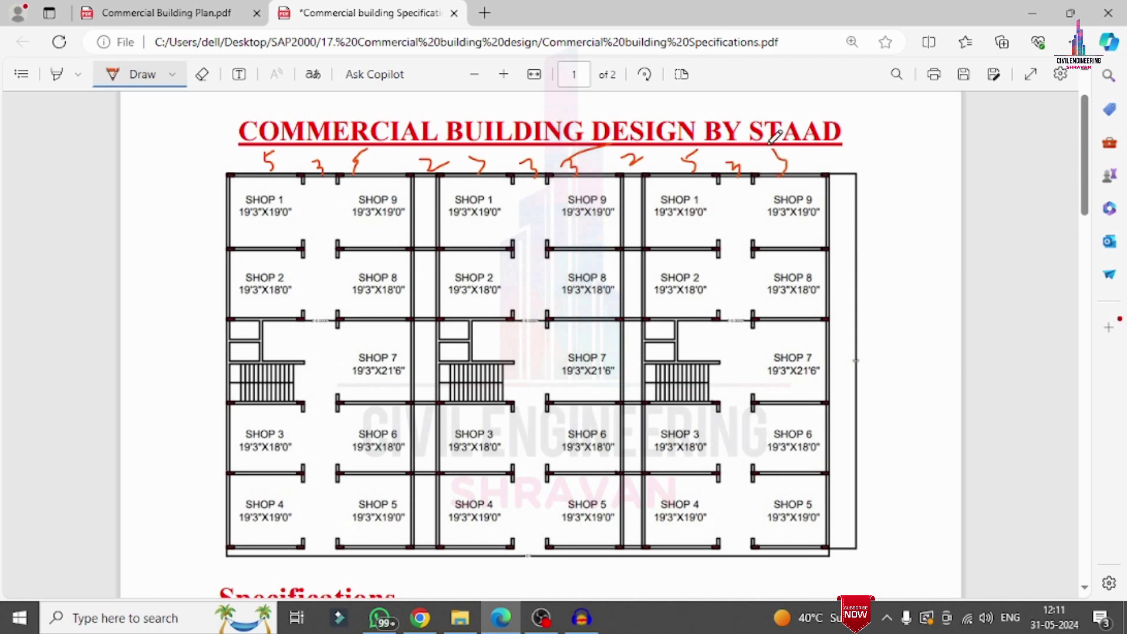
# Write count marks down the plan's left edge beside SHOP 1–4 and the stair bay.
pyautogui.moveTo(204, 212)
pyautogui.mouseDown()
pyautogui.moveTo(213, 228)
pyautogui.moveTo(204, 247)
pyautogui.moveTo(220, 209)
pyautogui.mouseUp()
pyautogui.moveTo(200, 269)
pyautogui.mouseDown()
pyautogui.moveTo(203, 295)
pyautogui.moveTo(231, 257)
pyautogui.mouseUp()
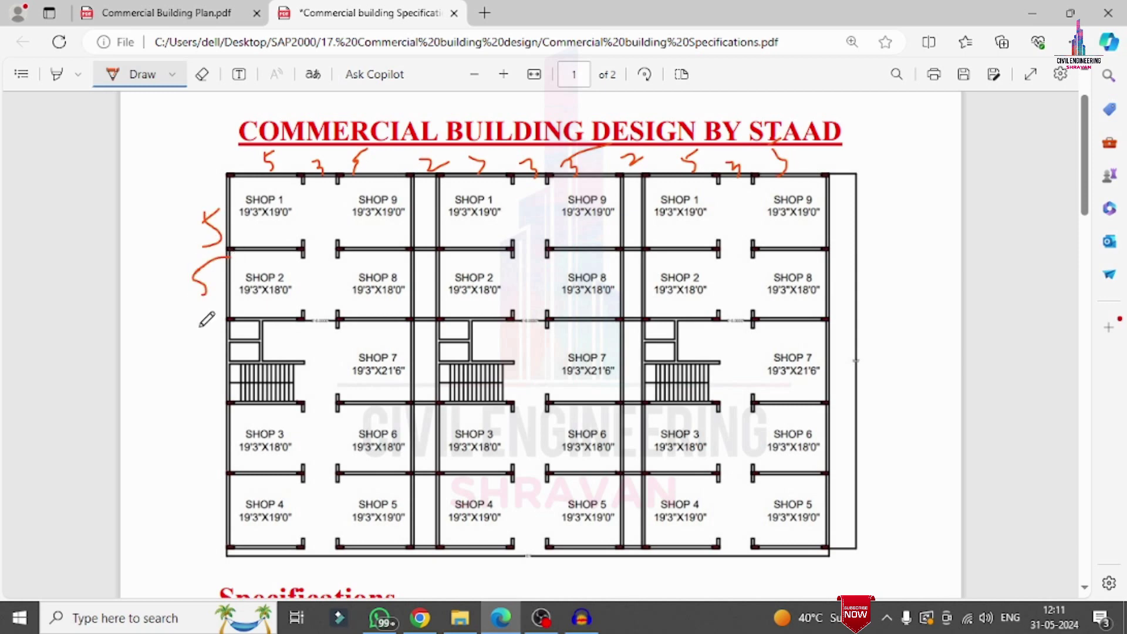
pyautogui.moveTo(215, 343); pyautogui.dragTo(208, 365)
pyautogui.moveTo(205, 422)
pyautogui.mouseDown()
pyautogui.moveTo(198, 445)
pyautogui.moveTo(208, 420)
pyautogui.mouseUp()
pyautogui.moveTo(219, 505)
pyautogui.mouseDown()
pyautogui.moveTo(219, 529)
pyautogui.moveTo(206, 527)
pyautogui.moveTo(230, 500)
pyautogui.mouseUp()
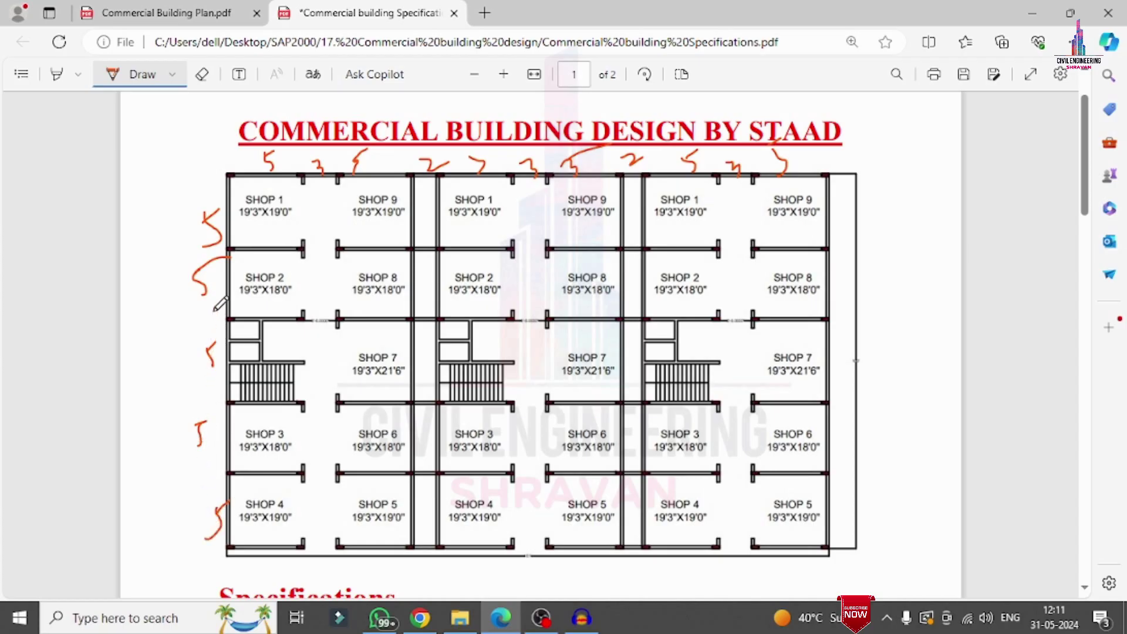
# Draw arrows, an X and an 11 to the plan's right, then minimize the PDF.
pyautogui.moveTo(895, 334)
pyautogui.mouseDown()
pyautogui.moveTo(903, 509)
pyautogui.moveTo(890, 516)
pyautogui.moveTo(881, 500)
pyautogui.moveTo(924, 540)
pyautogui.mouseUp()
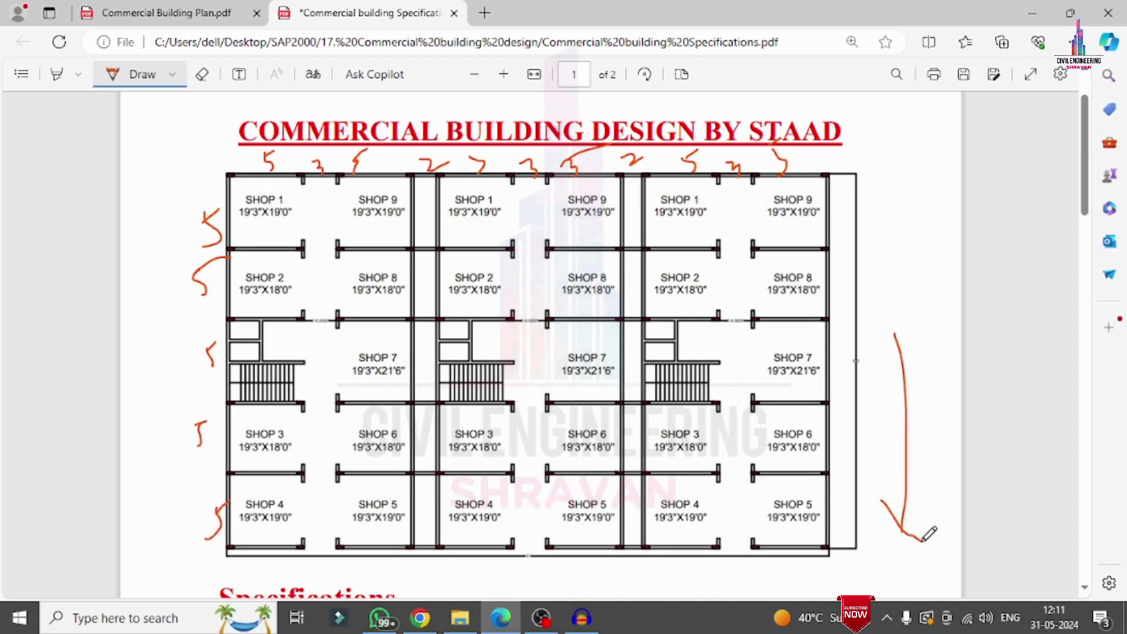
pyautogui.moveTo(921, 494)
pyautogui.mouseDown()
pyautogui.moveTo(884, 534)
pyautogui.moveTo(900, 597)
pyautogui.mouseUp()
pyautogui.moveTo(885, 543); pyautogui.dragTo(946, 530)
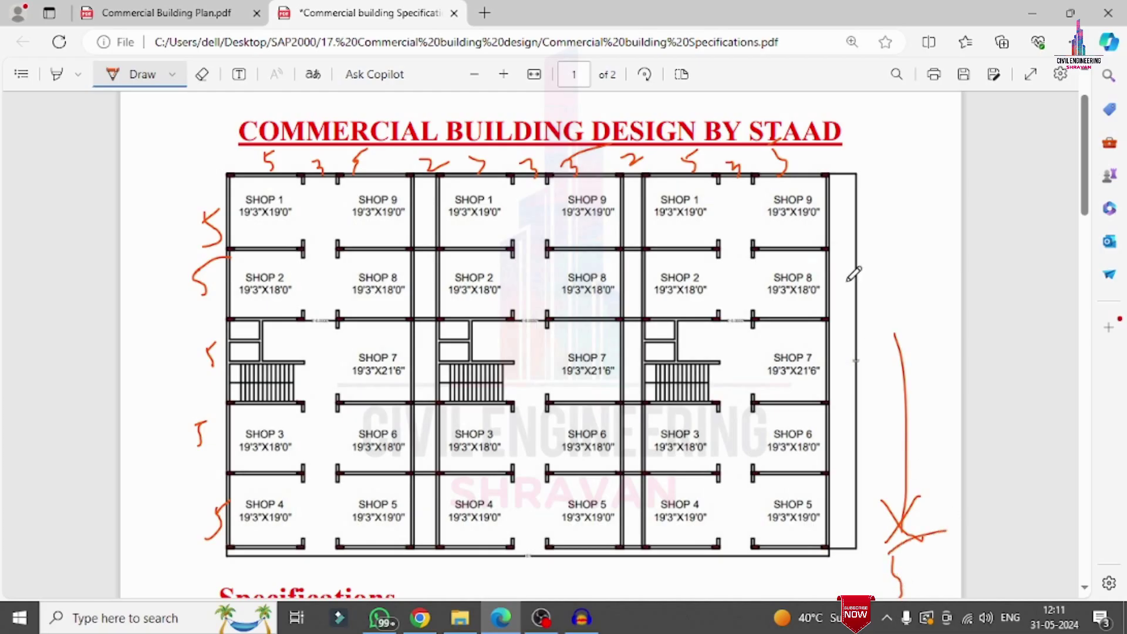
pyautogui.moveTo(737, 251)
pyautogui.mouseDown()
pyautogui.moveTo(922, 242)
pyautogui.moveTo(875, 273)
pyautogui.mouseUp()
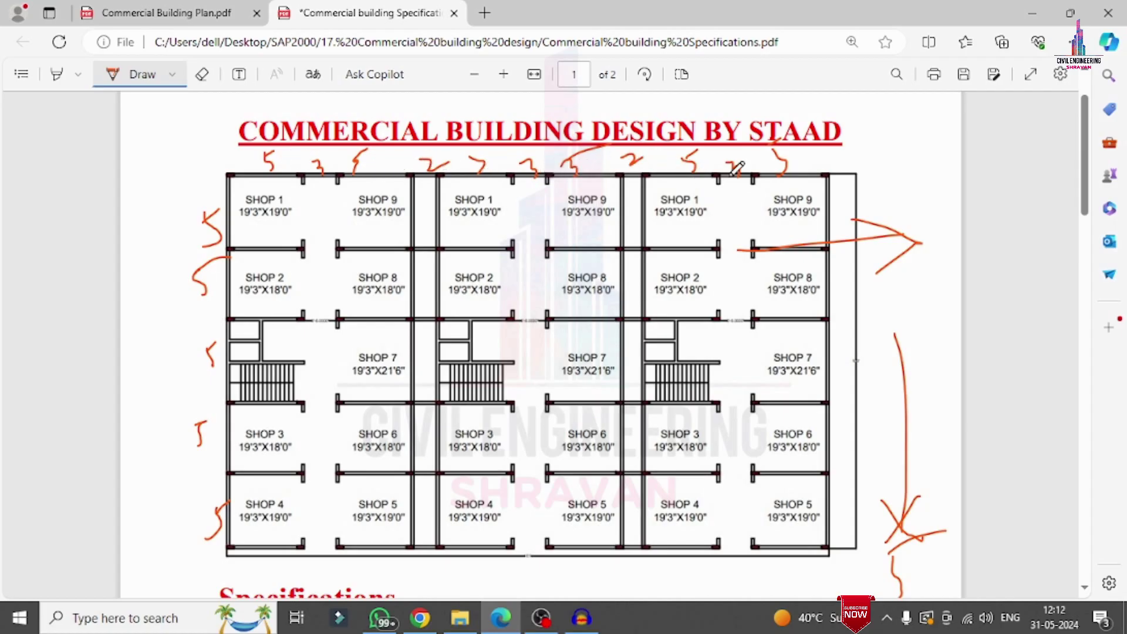
pyautogui.moveTo(896, 165)
pyautogui.mouseDown()
pyautogui.moveTo(897, 187)
pyautogui.moveTo(912, 188)
pyautogui.mouseUp()
pyautogui.click(1030, 8)
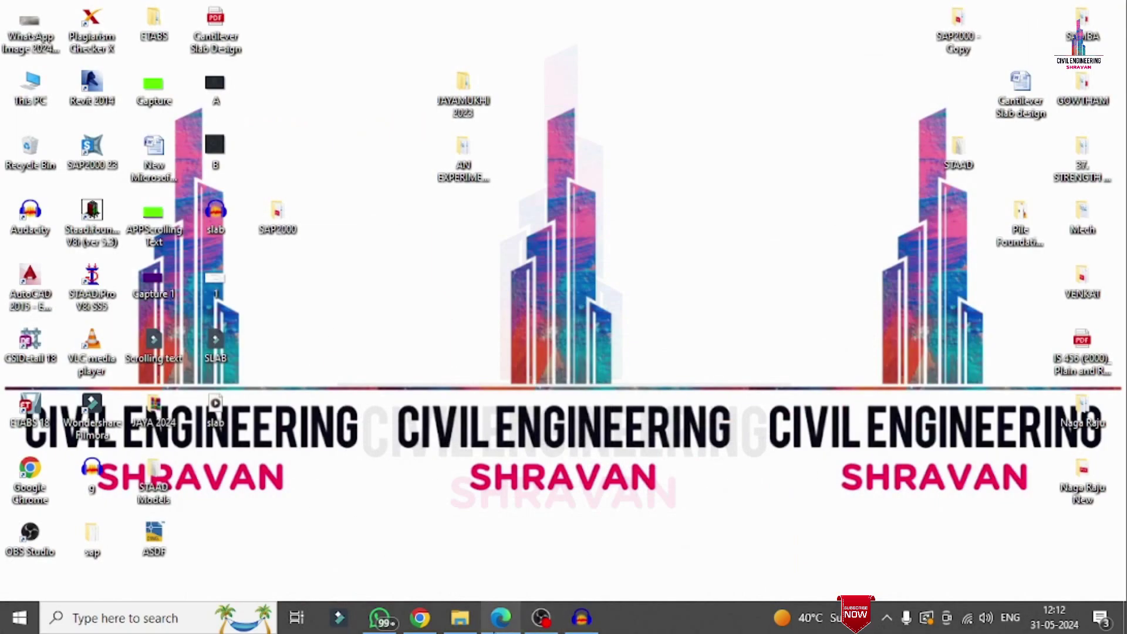
# Tick the Beam, Column and Slab specification lines in orange and circle the Loads – DL, LL line.
pyautogui.click(501, 617)
pyautogui.scroll(-7, 524, 421)
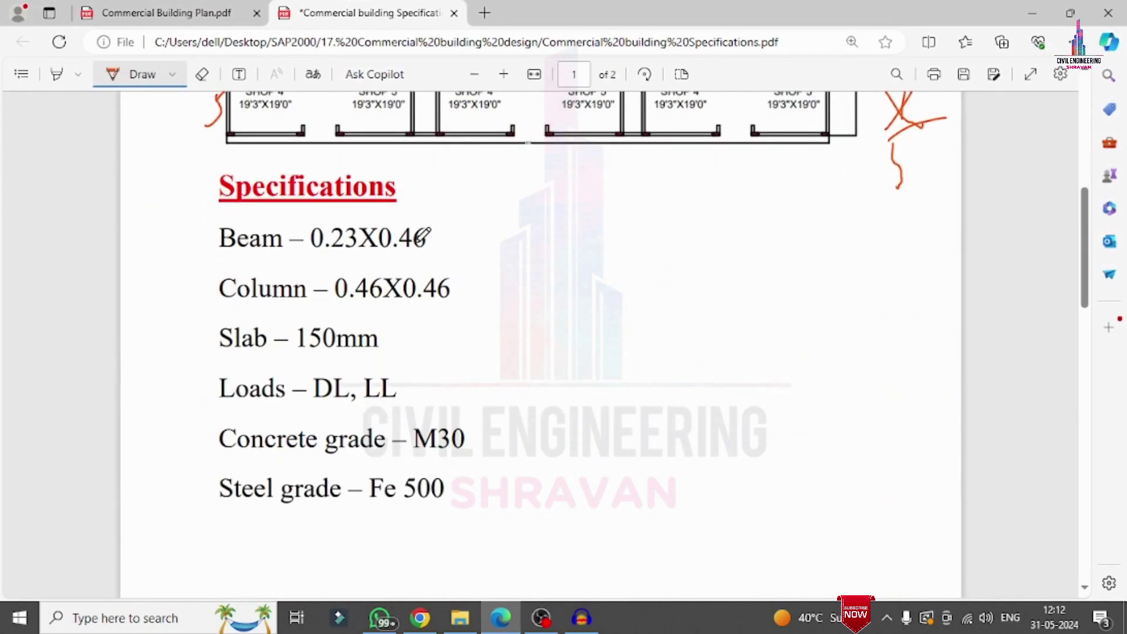
pyautogui.moveTo(428, 235)
pyautogui.mouseDown()
pyautogui.moveTo(439, 242)
pyautogui.moveTo(547, 202)
pyautogui.mouseUp()
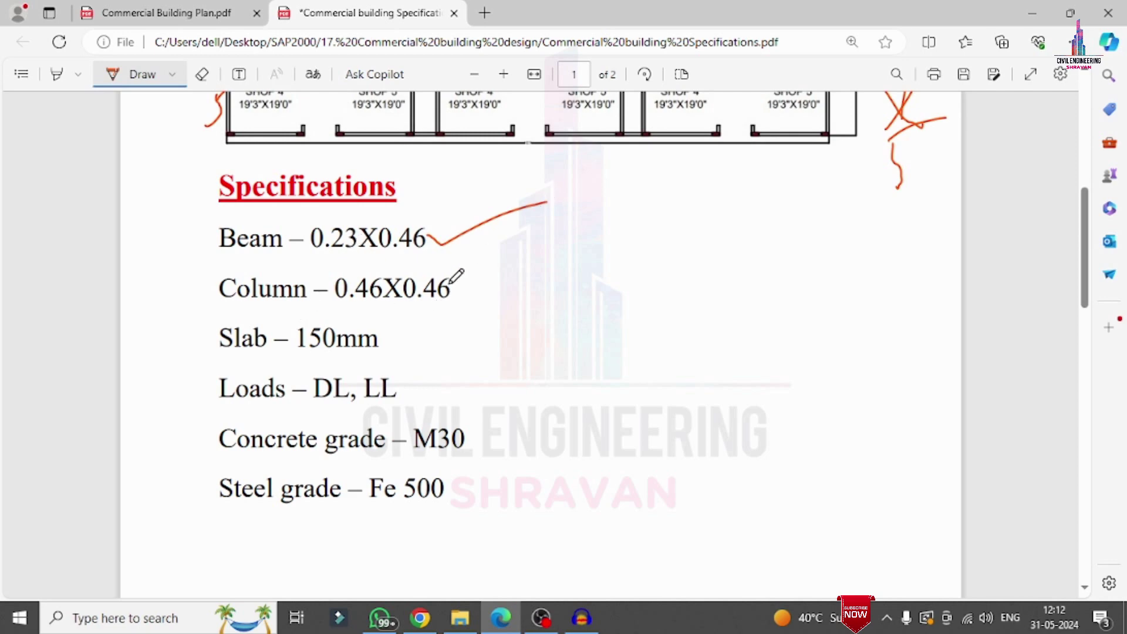
pyautogui.moveTo(450, 284); pyautogui.dragTo(580, 254)
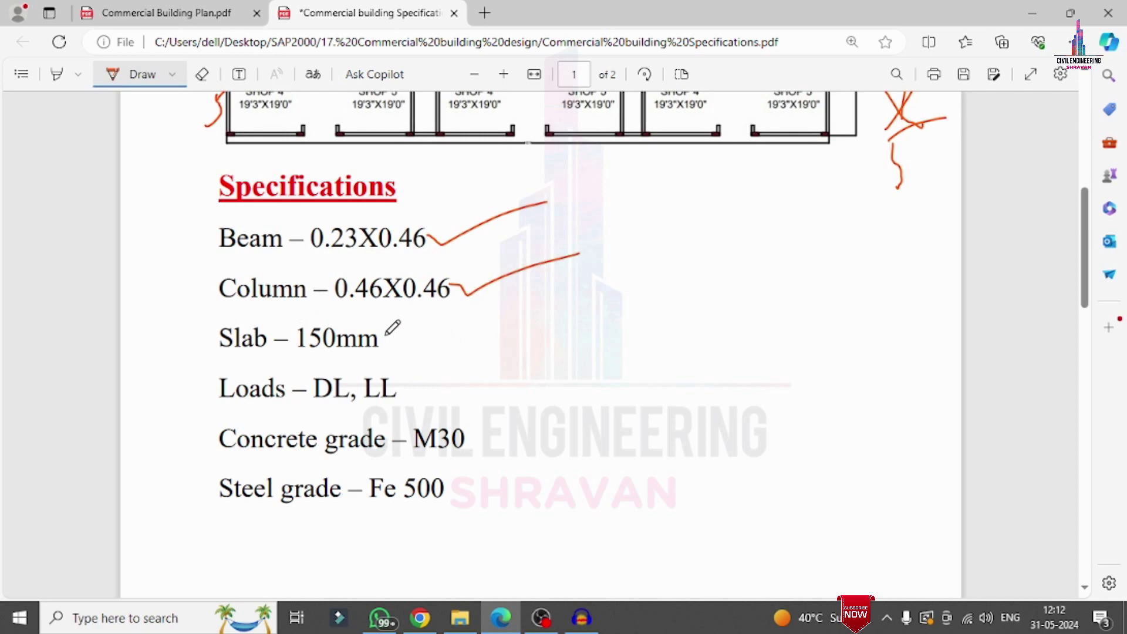
pyautogui.moveTo(384, 333); pyautogui.dragTo(546, 310)
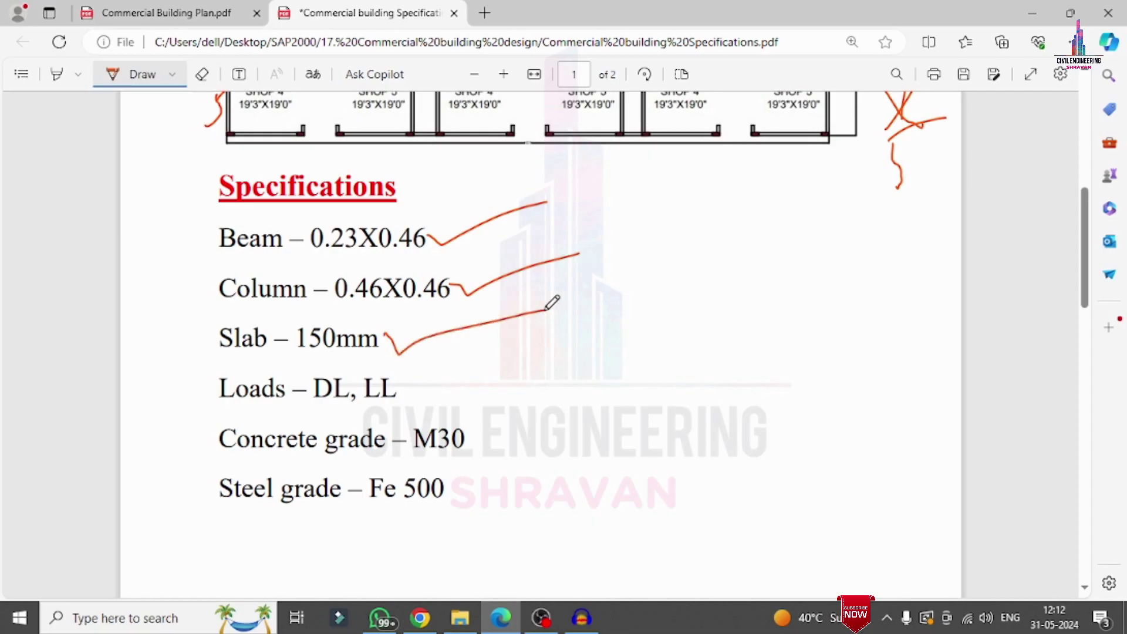
pyautogui.moveTo(496, 382)
pyautogui.mouseDown()
pyautogui.moveTo(272, 370)
pyautogui.moveTo(227, 382)
pyautogui.moveTo(217, 405)
pyautogui.moveTo(268, 416)
pyautogui.moveTo(483, 382)
pyautogui.mouseUp()
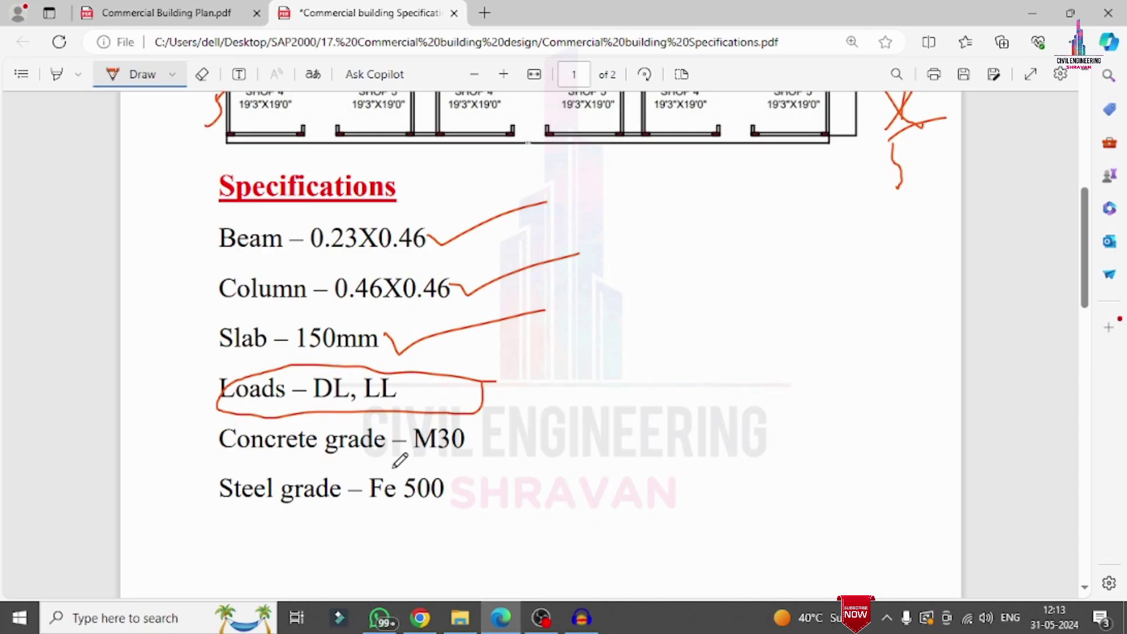
pyautogui.scroll(-8, 400, 461)
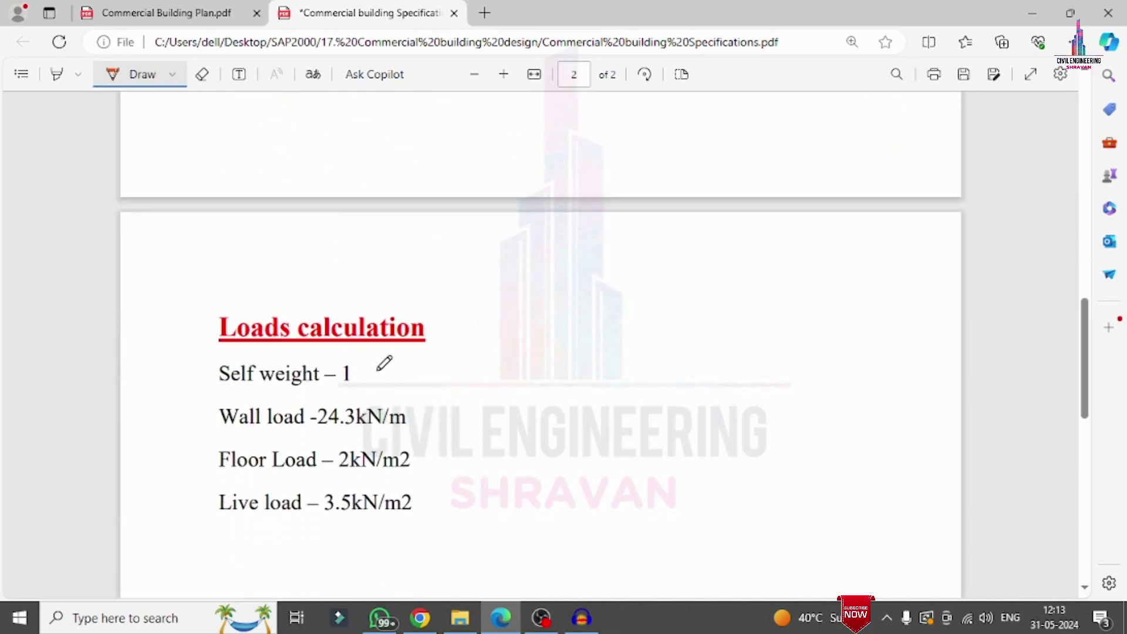
# Tick the Self weight, Wall load, Floor Load and final load entries, then minimize the PDF.
pyautogui.moveTo(382, 366); pyautogui.dragTo(540, 322)
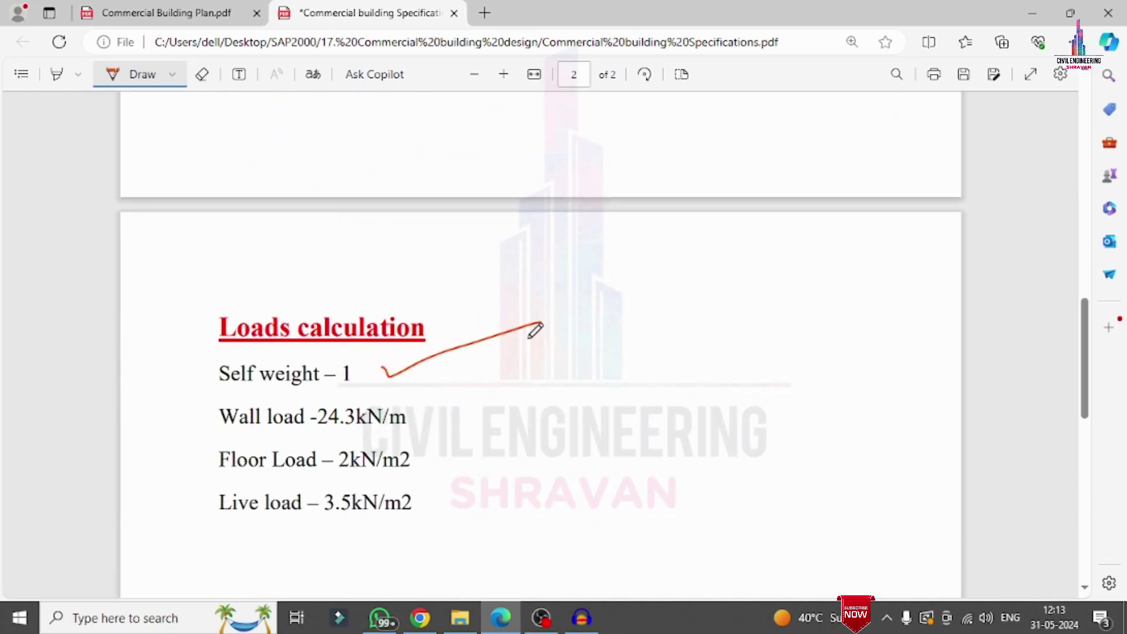
pyautogui.moveTo(424, 409)
pyautogui.mouseDown()
pyautogui.moveTo(449, 424)
pyautogui.moveTo(581, 384)
pyautogui.mouseUp()
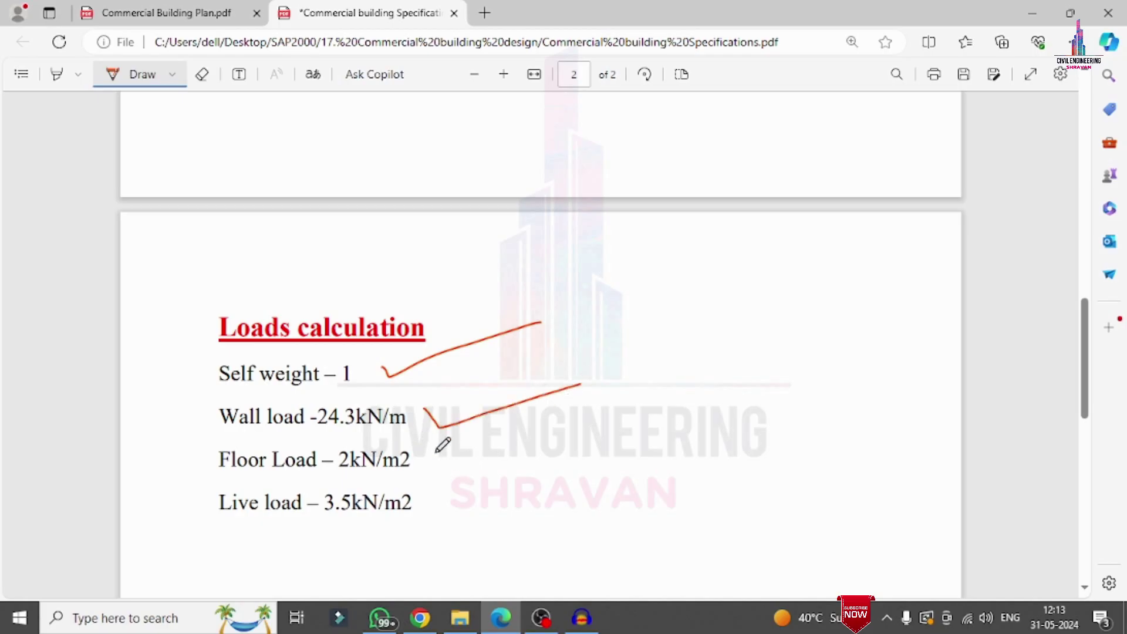
pyautogui.moveTo(430, 454)
pyautogui.mouseDown()
pyautogui.moveTo(438, 471)
pyautogui.moveTo(619, 458)
pyautogui.mouseUp()
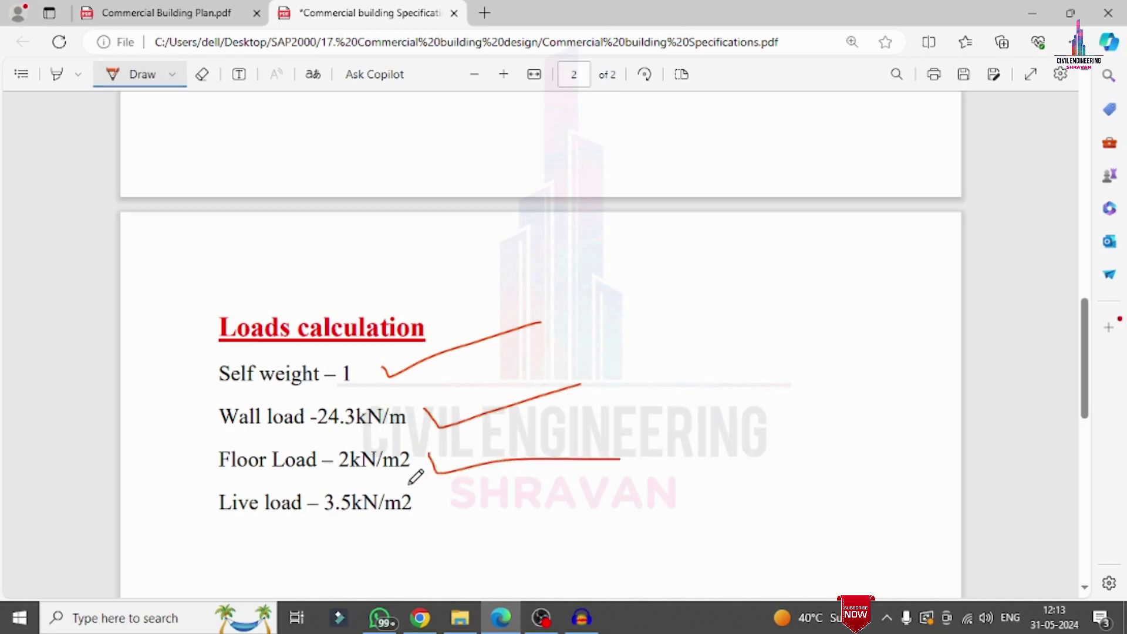
pyautogui.moveTo(426, 490)
pyautogui.mouseDown()
pyautogui.moveTo(439, 526)
pyautogui.moveTo(738, 480)
pyautogui.mouseUp()
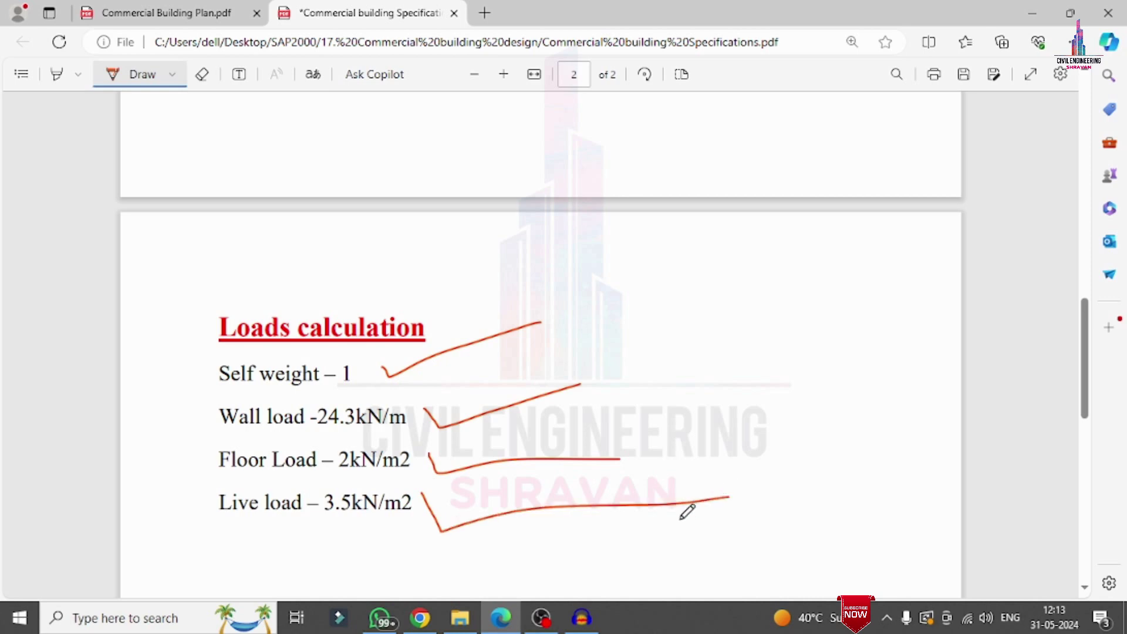
pyautogui.scroll(-10, 591, 292)
pyautogui.scroll(15, 591, 291)
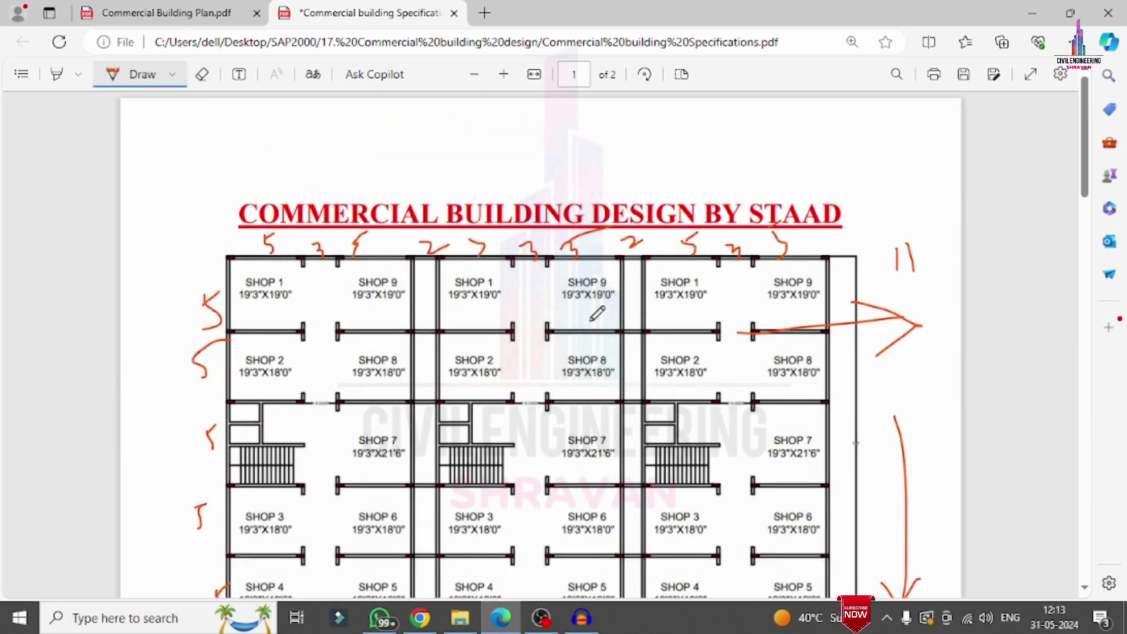
pyautogui.scroll(-2, 770, 302)
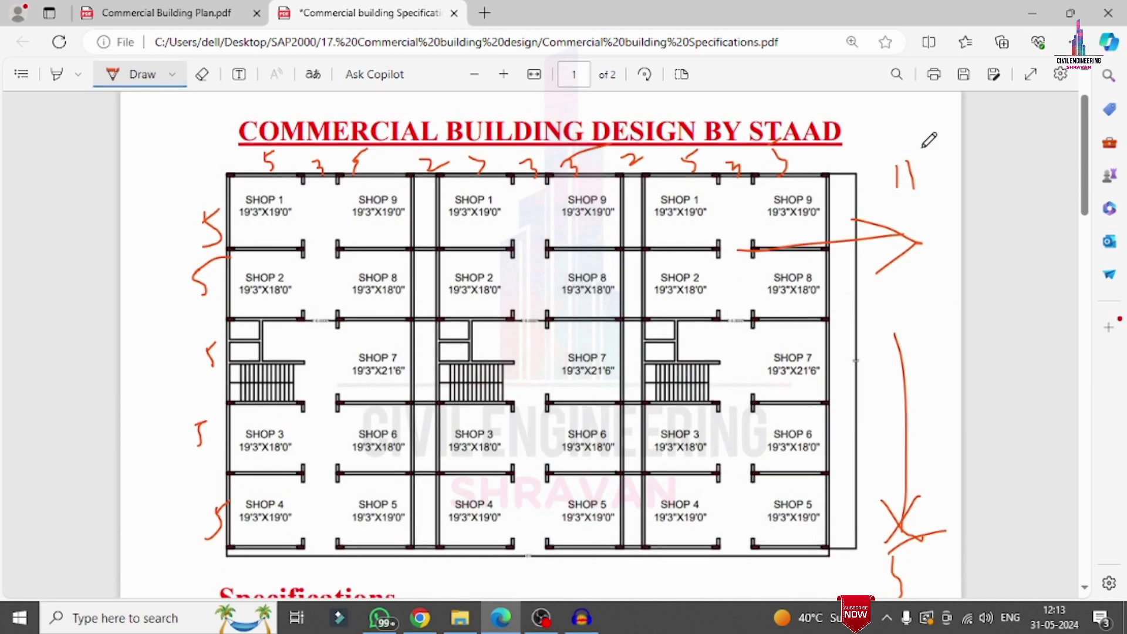
pyautogui.click(1033, 13)
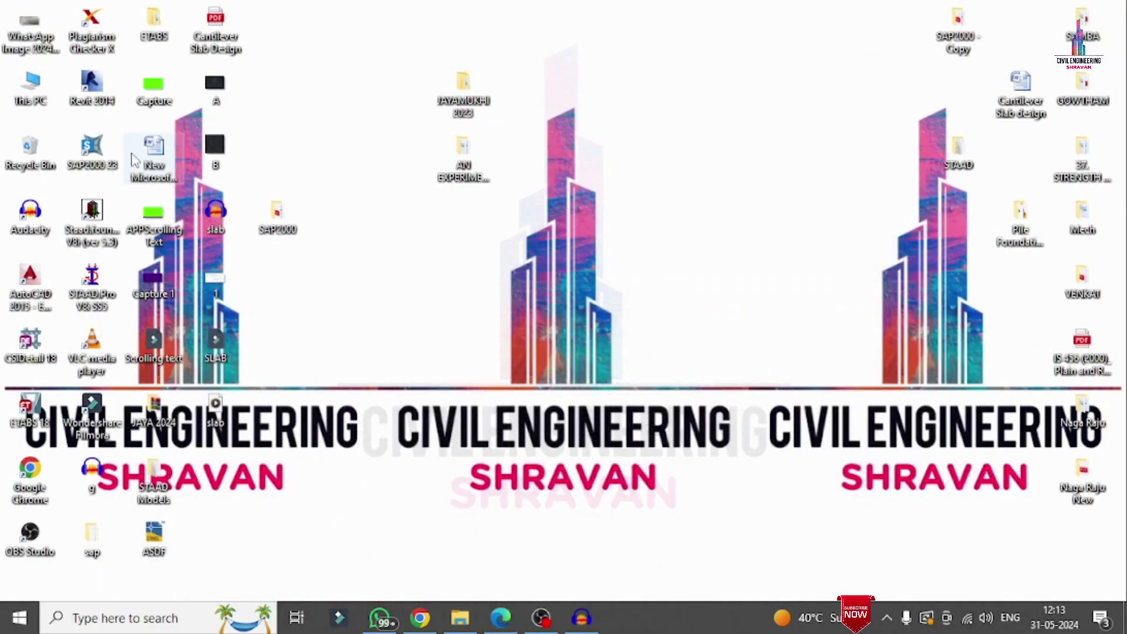
# Launch SAP2000 23 from the desktop and maximize its window.
pyautogui.doubleClick(104, 152)
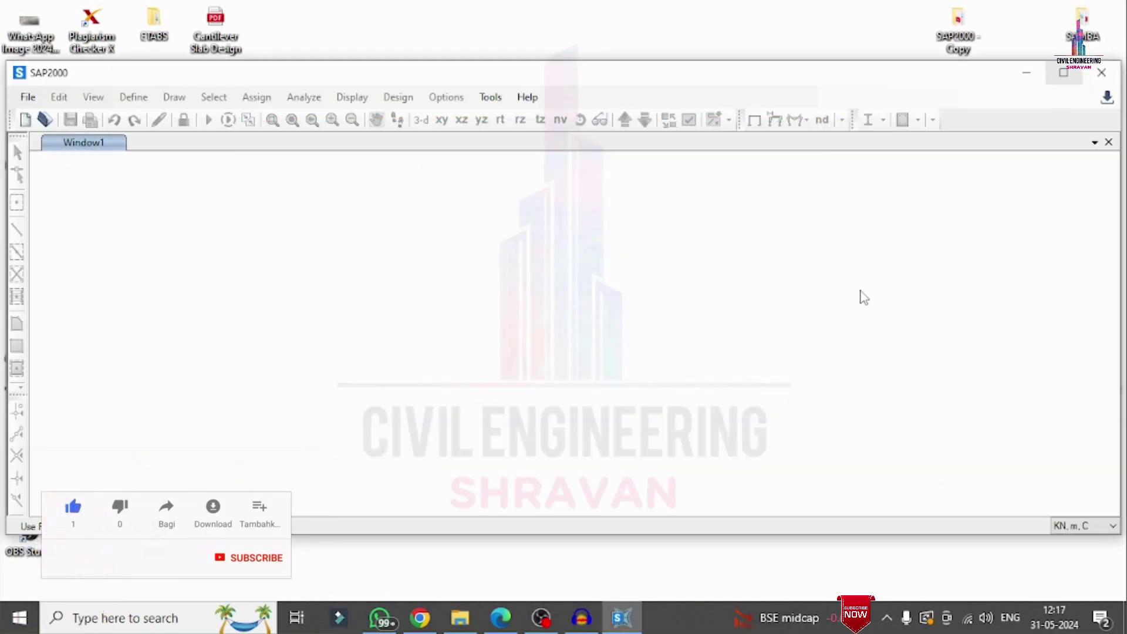
pyautogui.click(1063, 72)
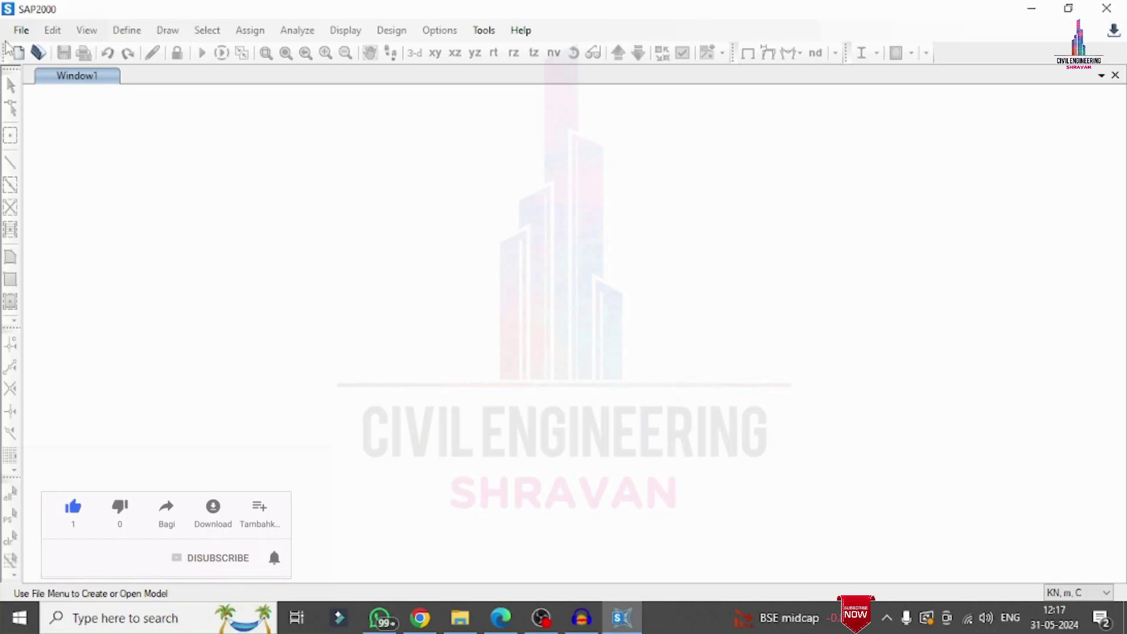
pyautogui.click(21, 30)
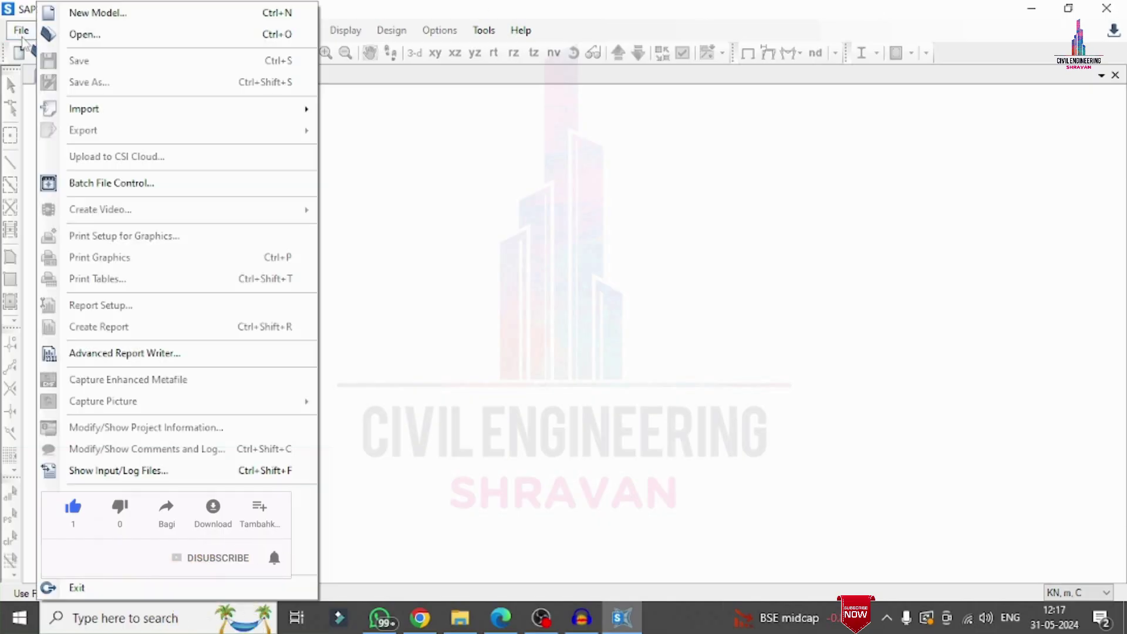
# Start a new model from the 3D Frames template.
pyautogui.click(97, 18)
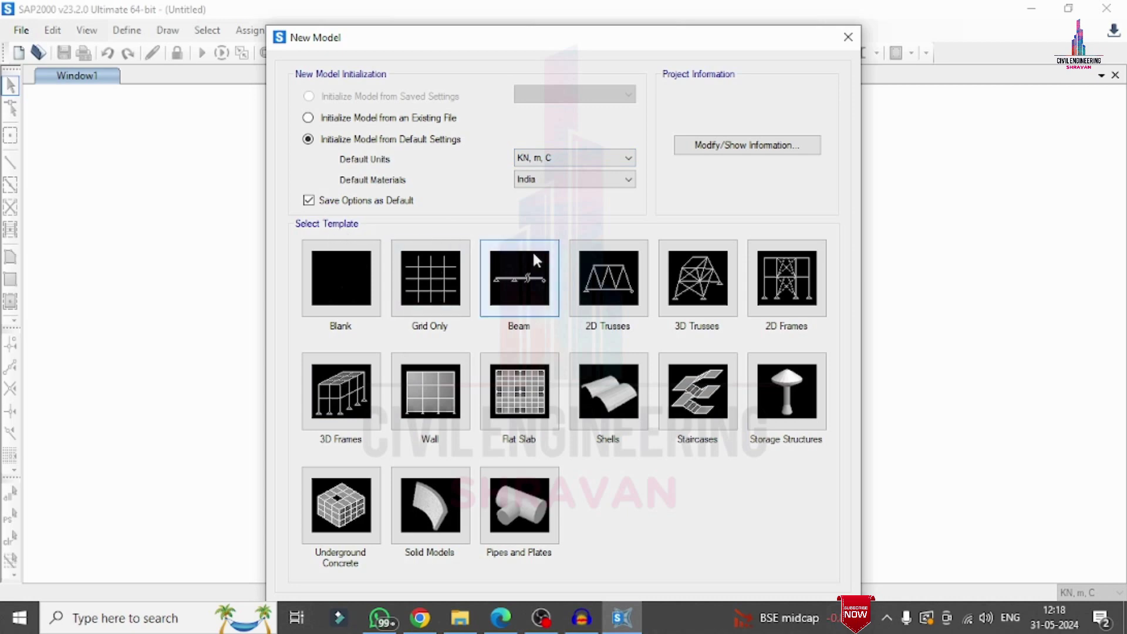
pyautogui.click(337, 397)
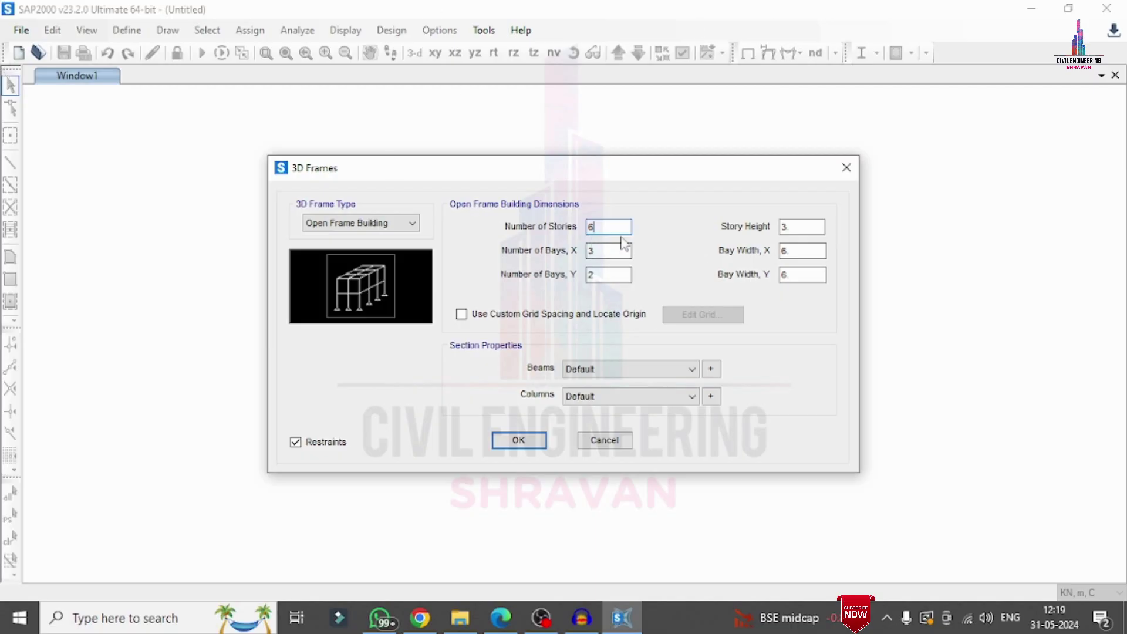
# Enter 11 X bays and 5 Y bays at 3 m bay width, and enable custom grid spacing.
pyautogui.click(816, 226)
pyautogui.moveTo(604, 251); pyautogui.dragTo(571, 254)
pyautogui.moveTo(792, 248); pyautogui.dragTo(767, 241)
pyautogui.write('5')
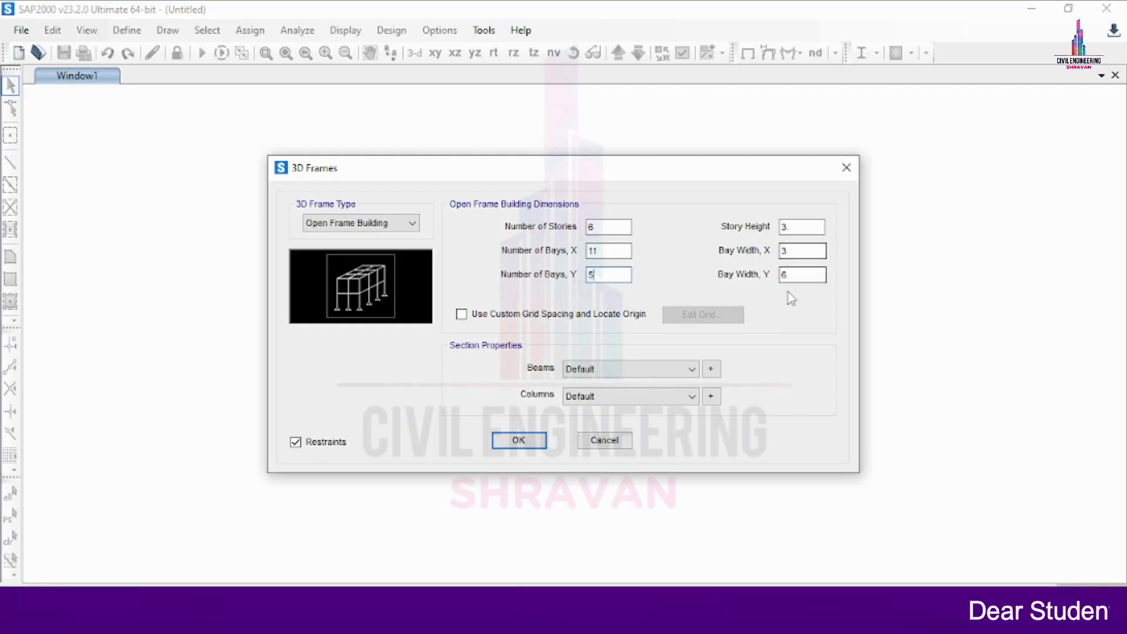
pyautogui.moveTo(794, 275); pyautogui.dragTo(721, 286)
pyautogui.write('3')
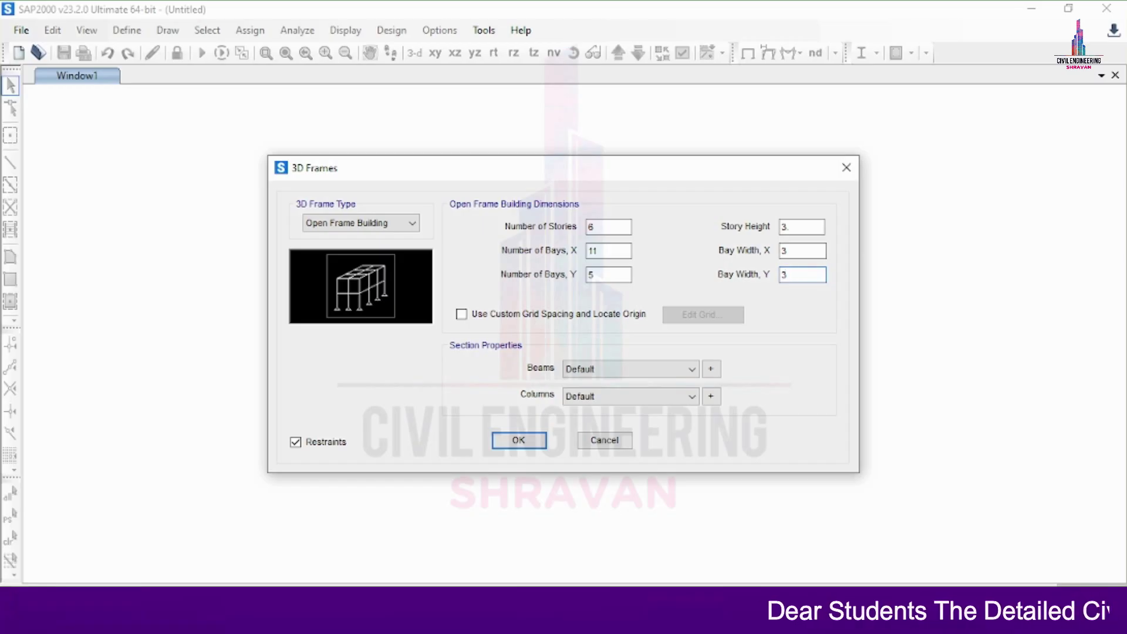
pyautogui.click(461, 315)
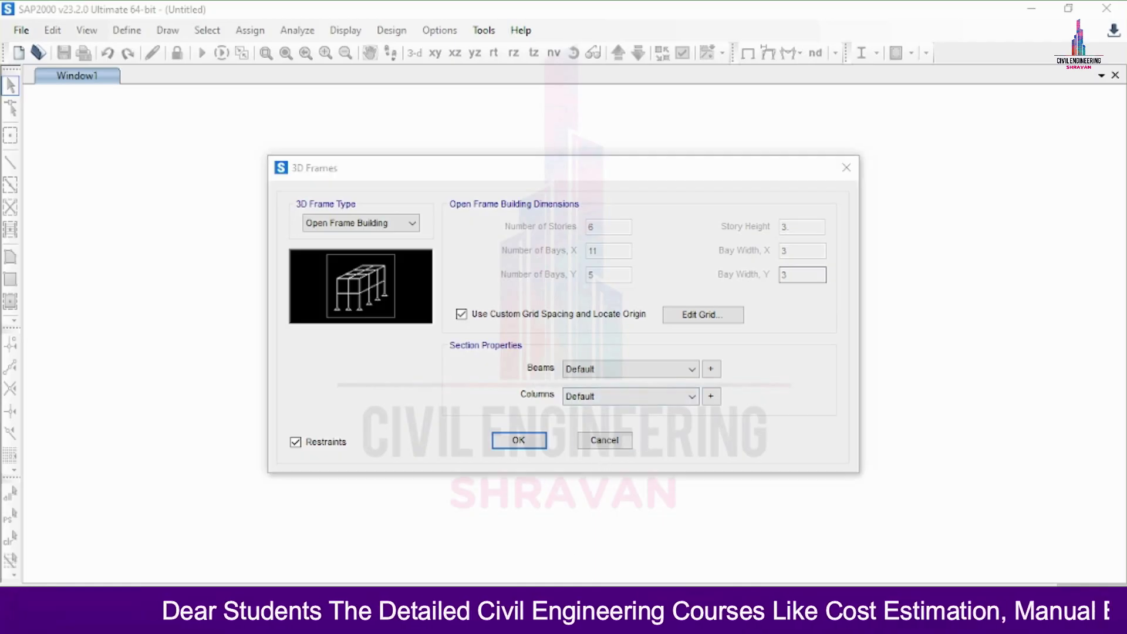
# Glance at the plan PDF, then open Edit Grid for the frame's grid system.
pyautogui.hotkey('alt', 'Tab')
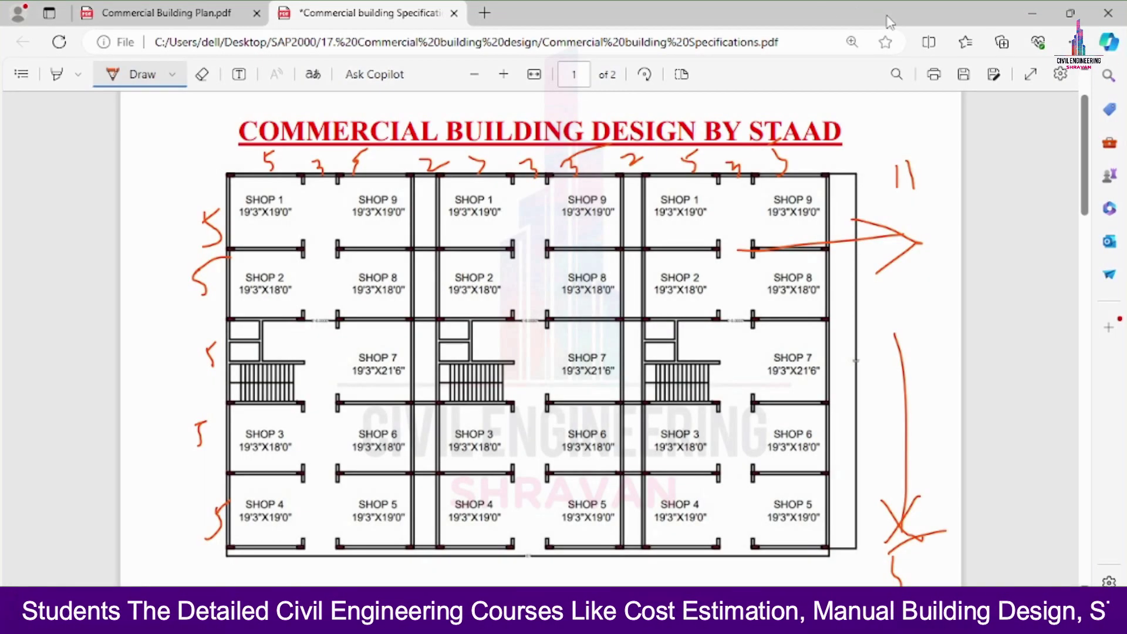
pyautogui.hotkey('alt', 'Tab')
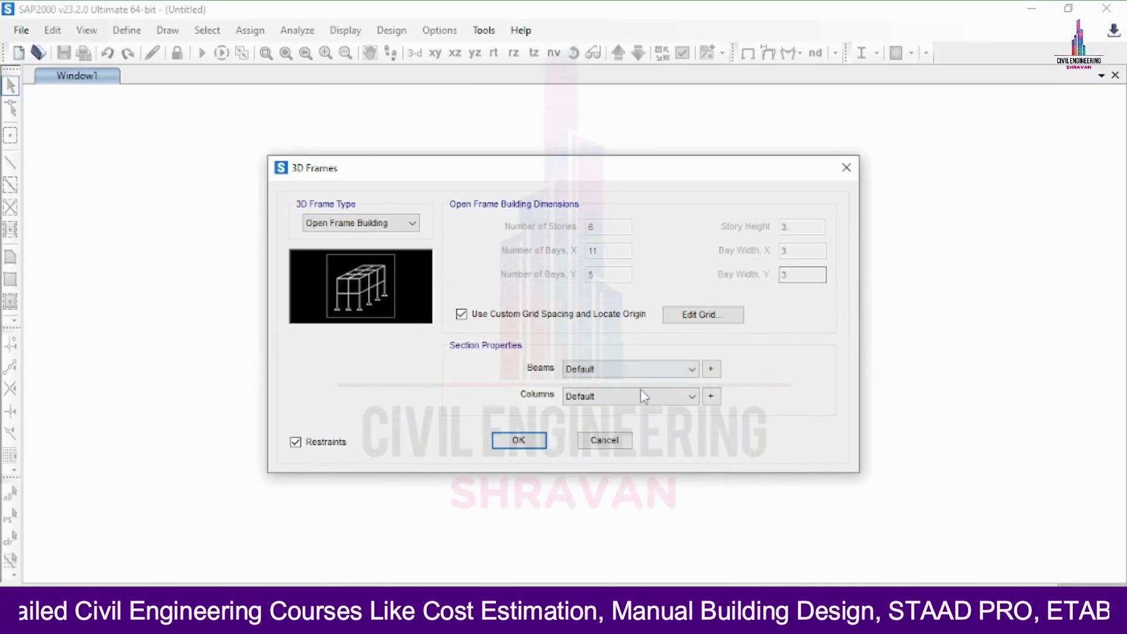
pyautogui.click(679, 318)
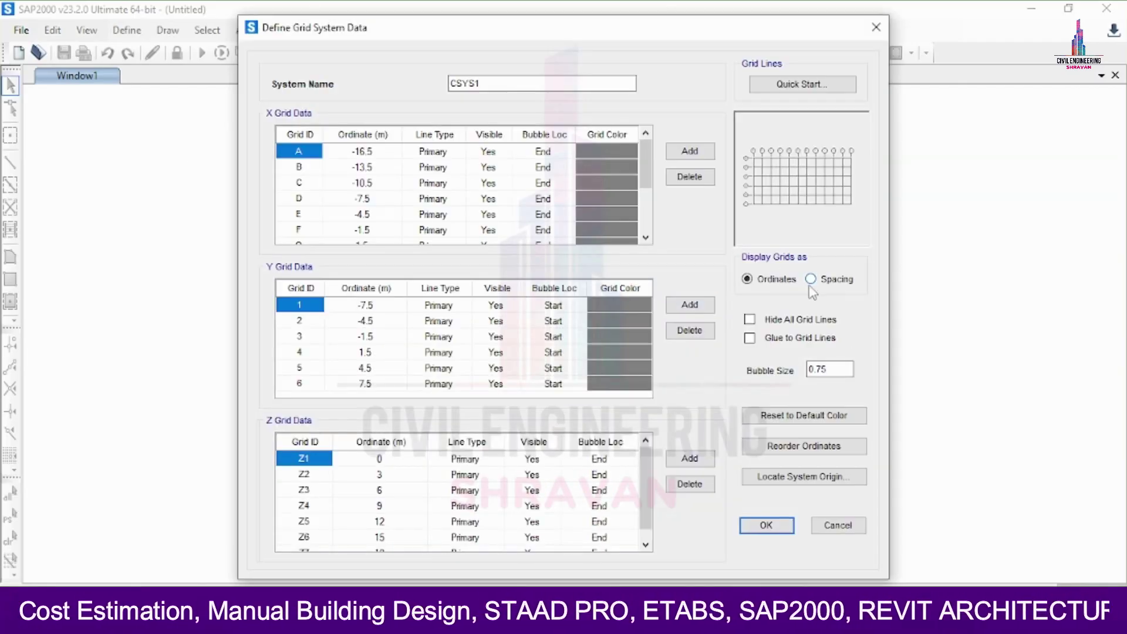
# Display grids as spacings and set the X spacings to 5,3,5,2,5,3,5,2,5,3,5 m.
pyautogui.click(810, 279)
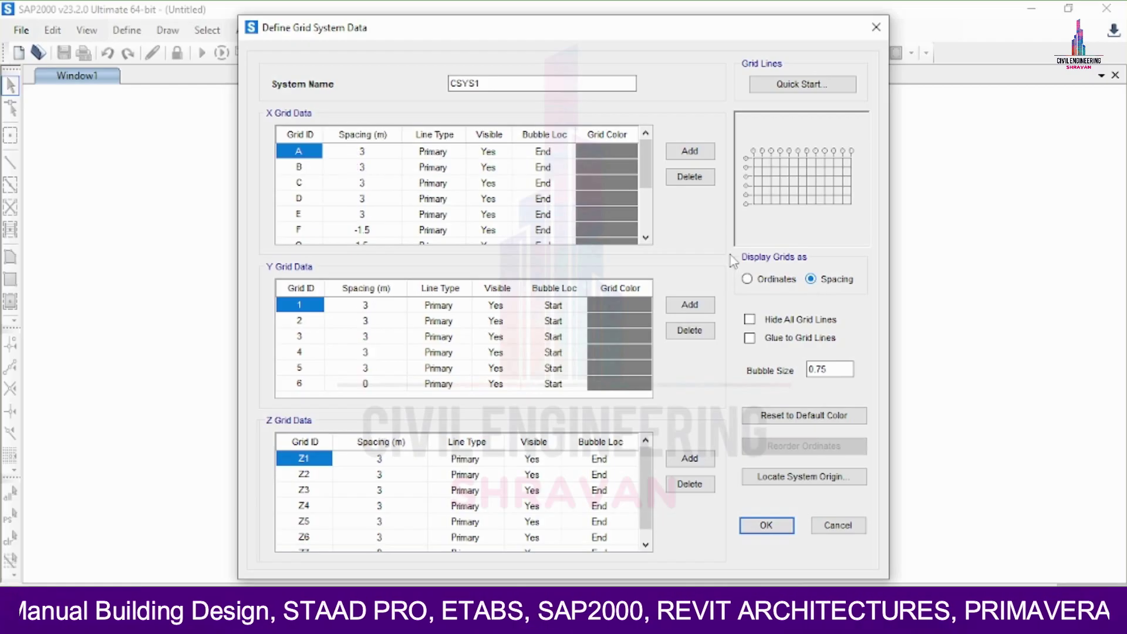
pyautogui.click(374, 151)
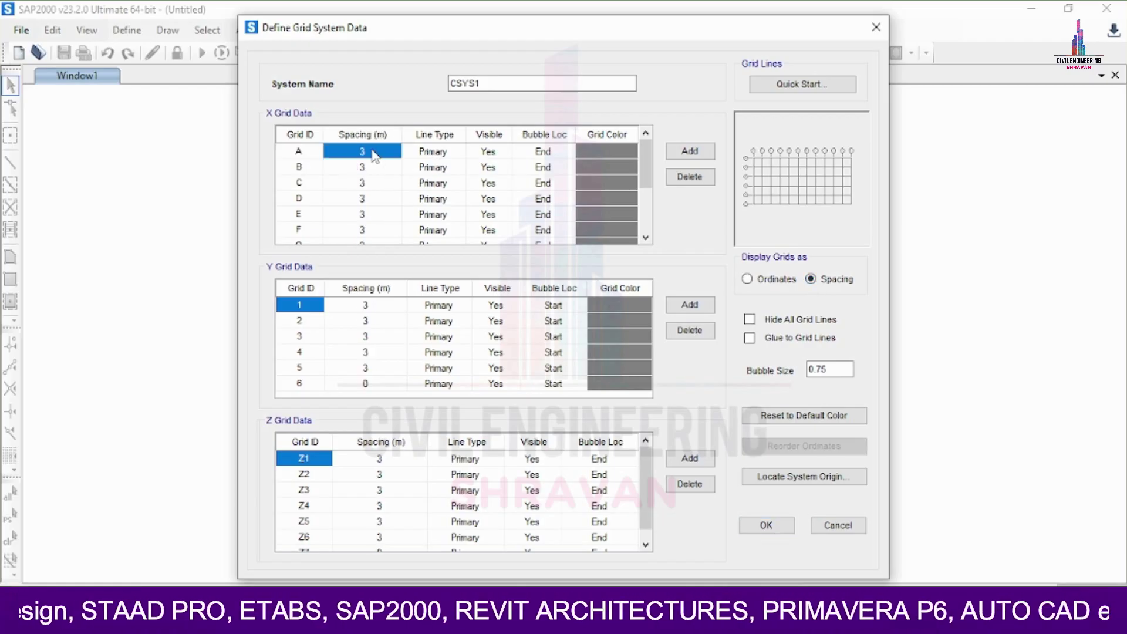
pyautogui.write('5')
pyautogui.press('Return')
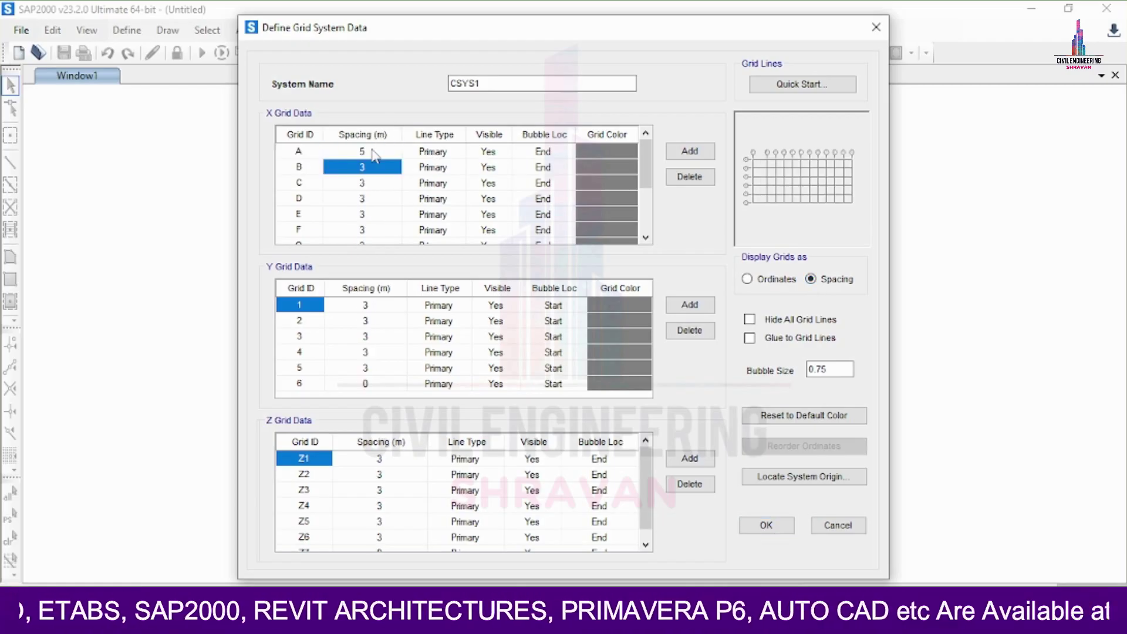
pyautogui.press('Return')
pyautogui.write('5')
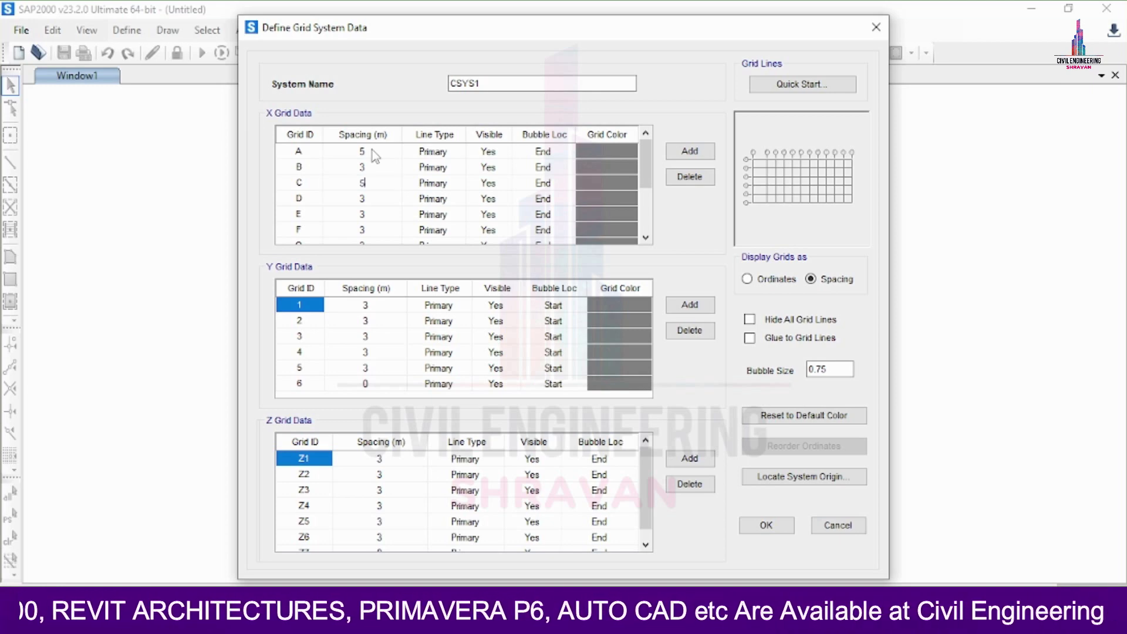
pyautogui.press('Return')
pyautogui.write('2')
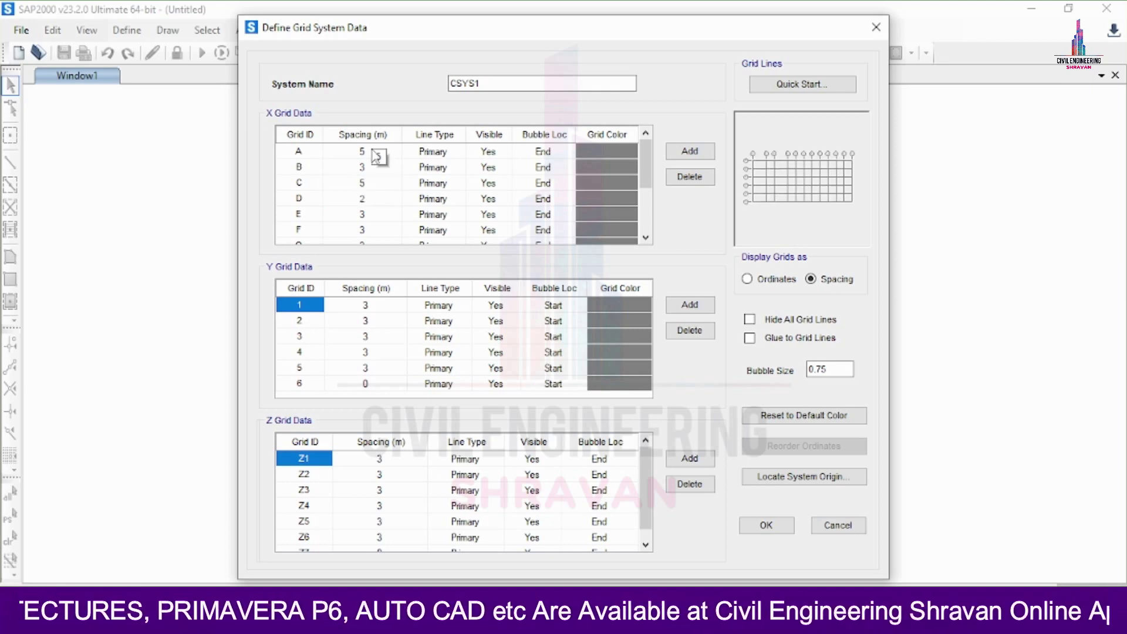
pyautogui.press('Return')
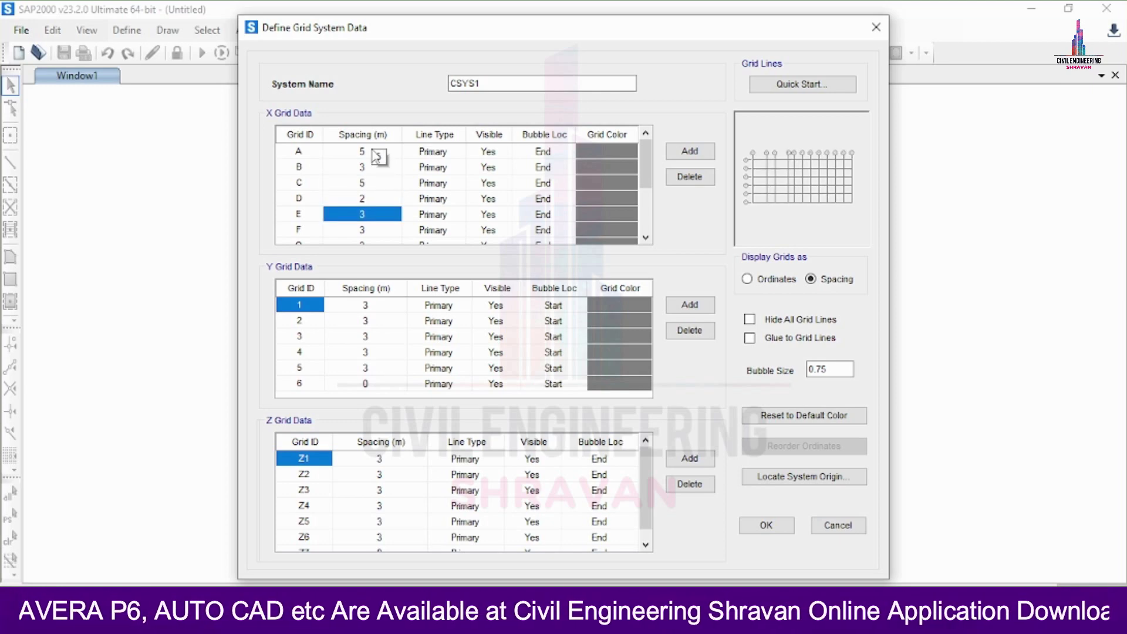
pyautogui.write('5')
pyautogui.press('Return')
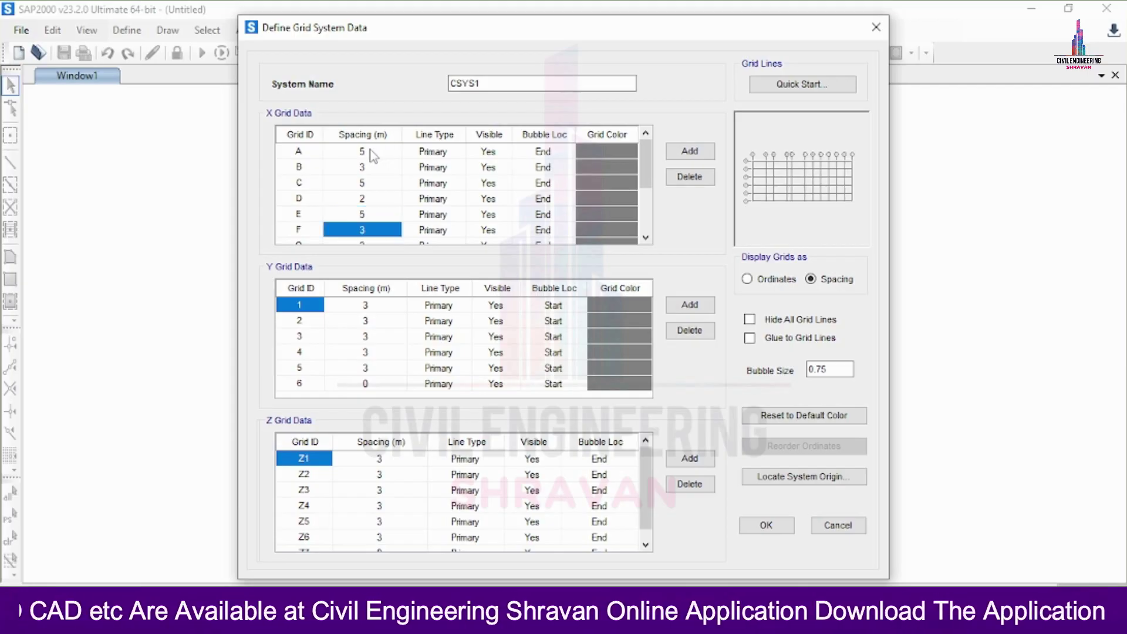
pyautogui.press('Return')
pyautogui.write('5')
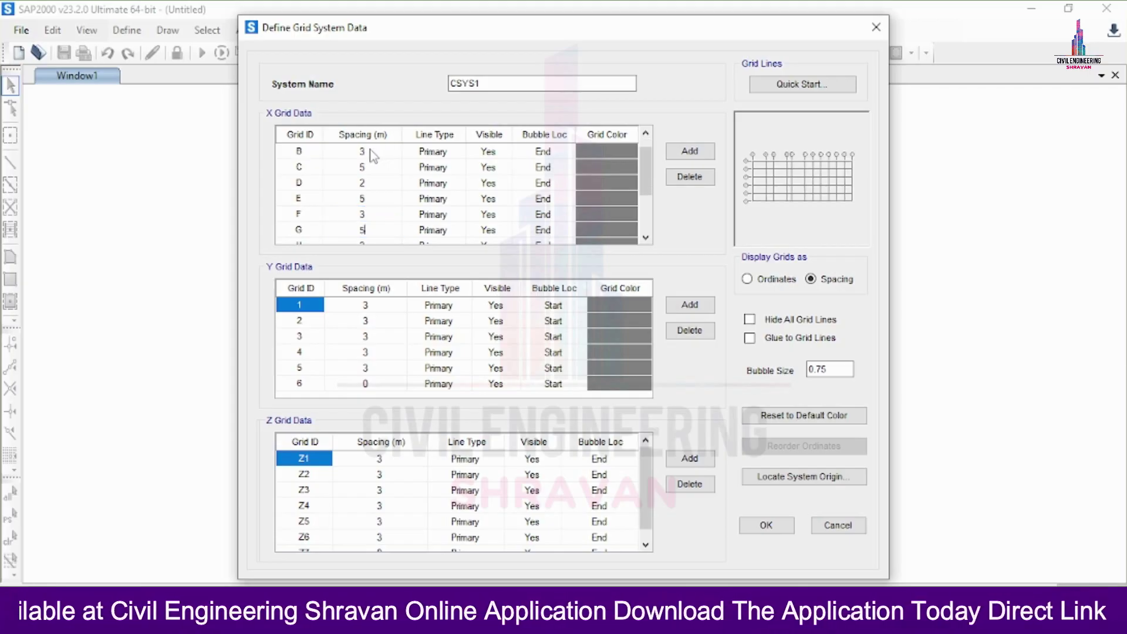
pyautogui.press('Return')
pyautogui.write('2')
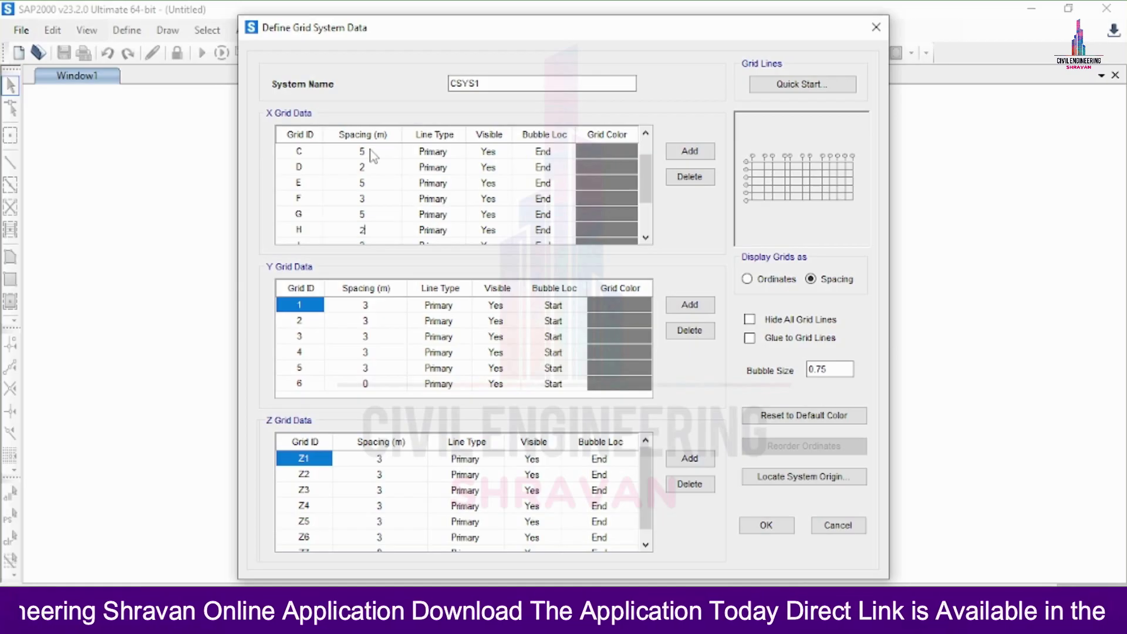
pyautogui.press('Return')
pyautogui.write('5')
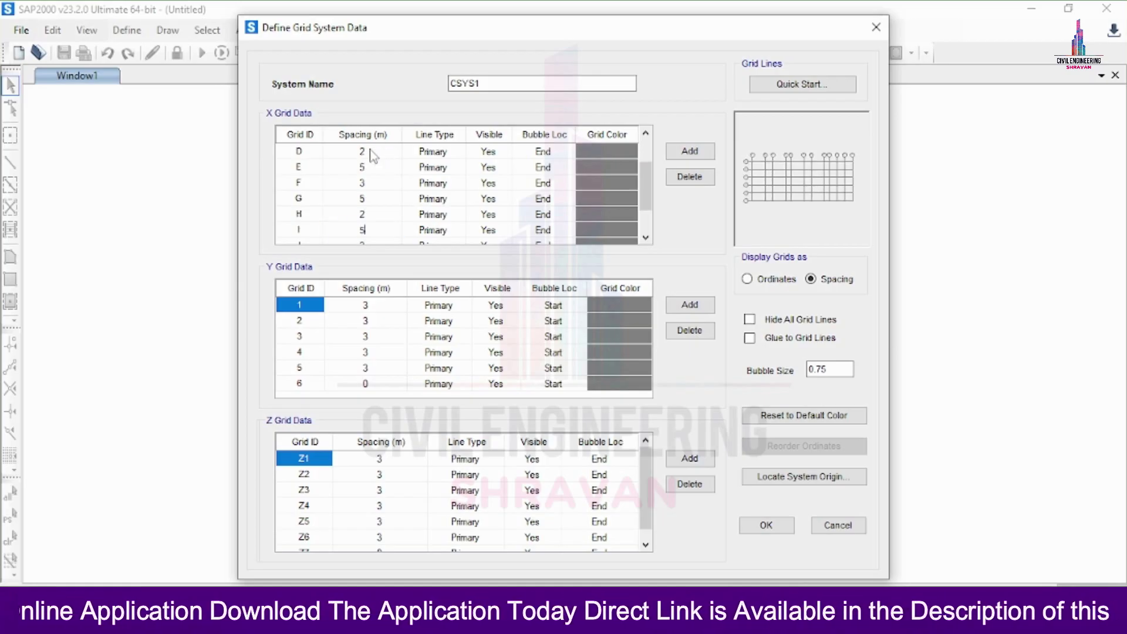
pyautogui.press('Return')
pyautogui.press('Return')
pyautogui.press('Return')
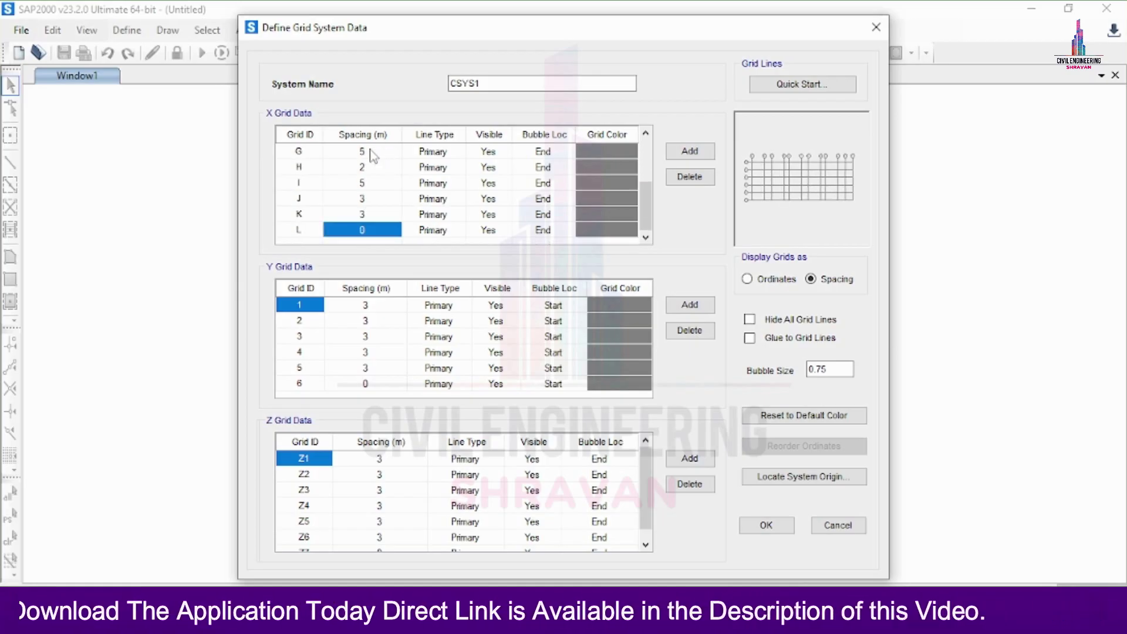
pyautogui.press('Up')
pyautogui.write('5')
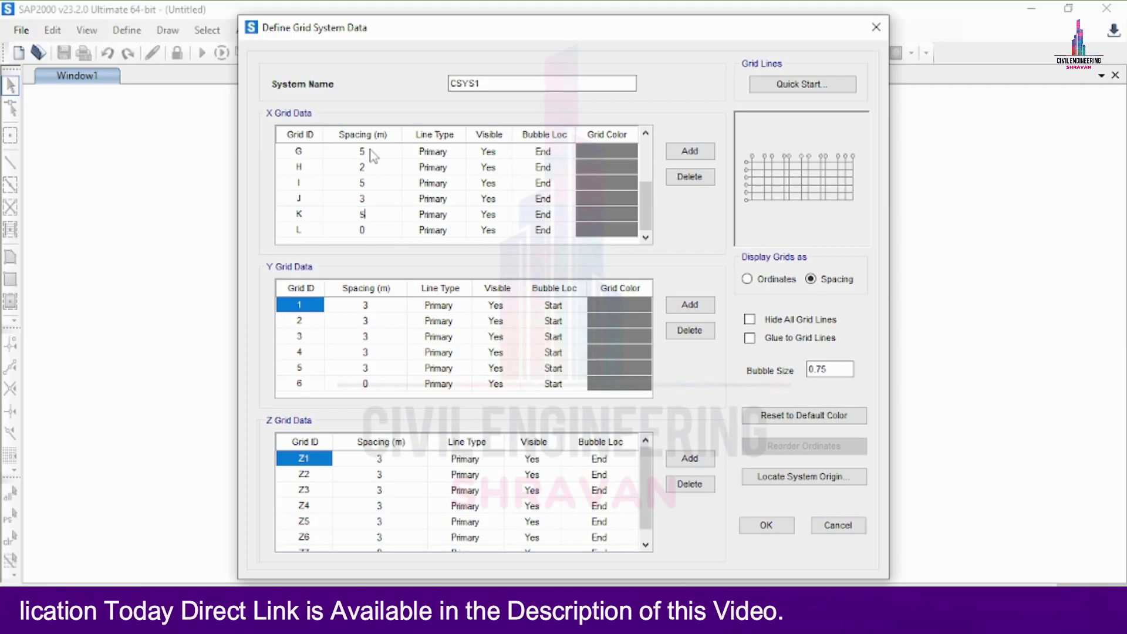
# Set all five Y grid spacings to 5 m.
pyautogui.click(380, 305)
pyautogui.write('5')
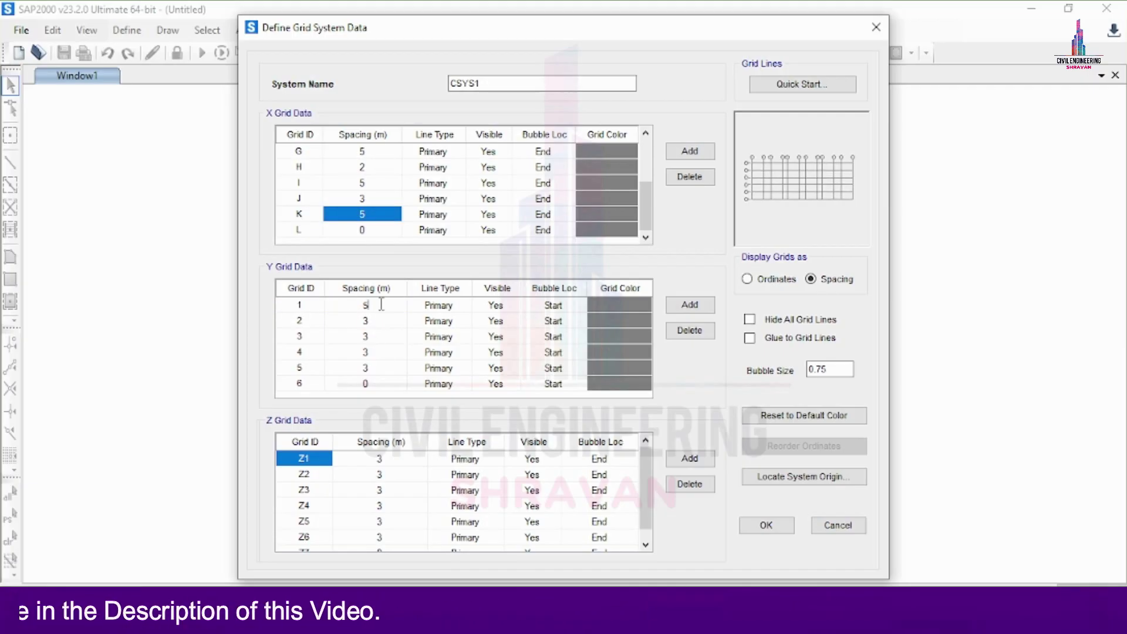
pyautogui.press('Return')
pyautogui.write('5')
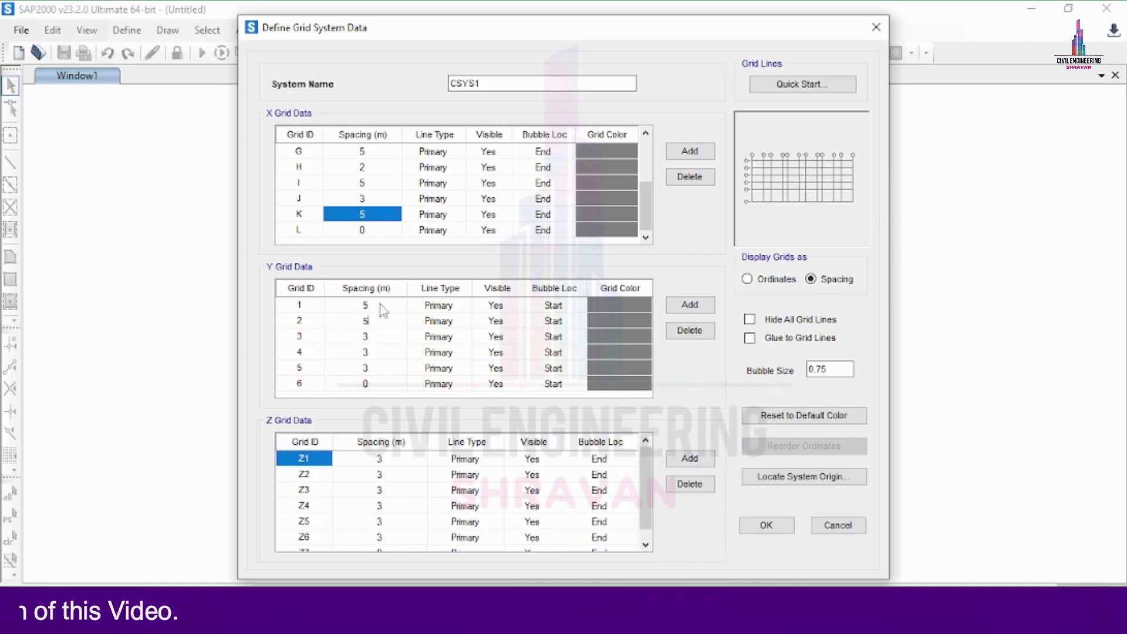
pyautogui.press('Return')
pyautogui.write('5')
pyautogui.press('Return')
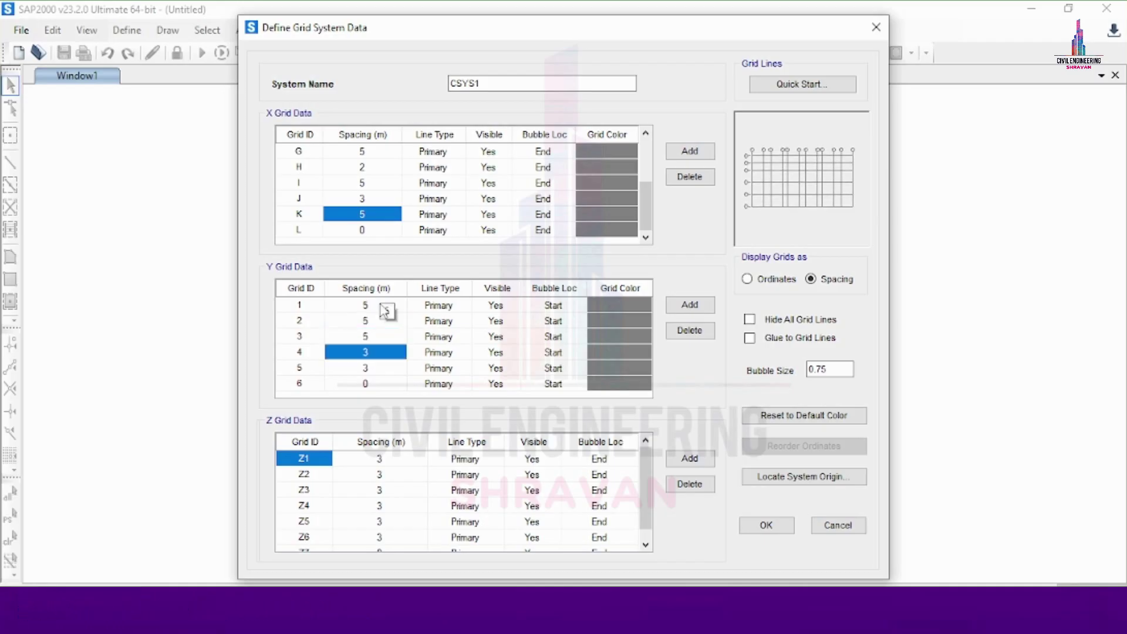
pyautogui.write('5')
pyautogui.press('Return')
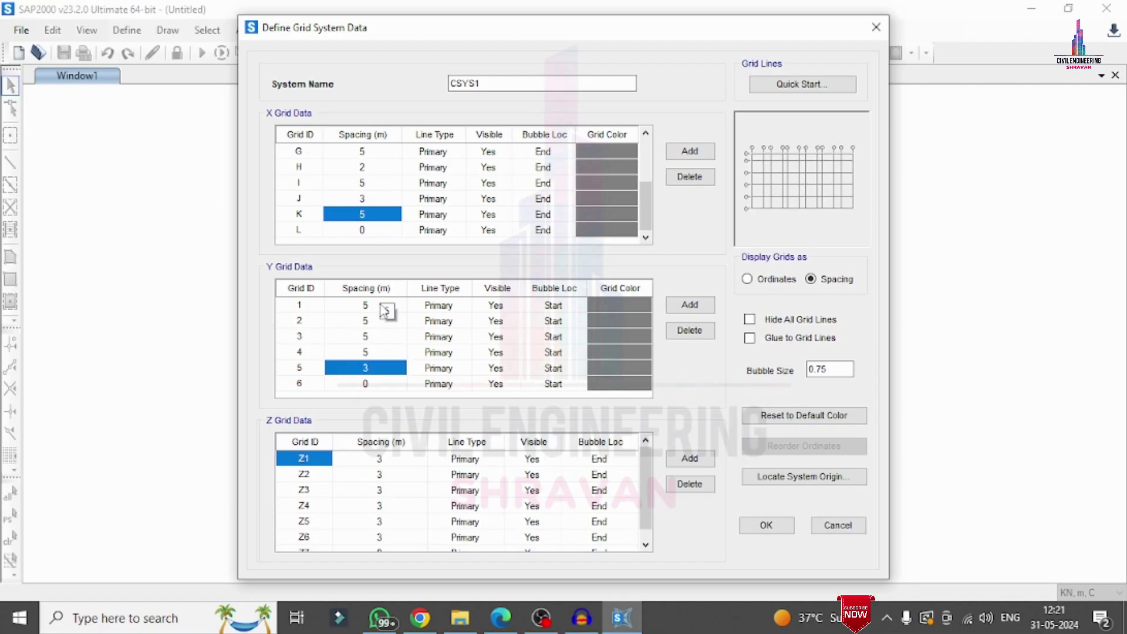
pyautogui.write('5')
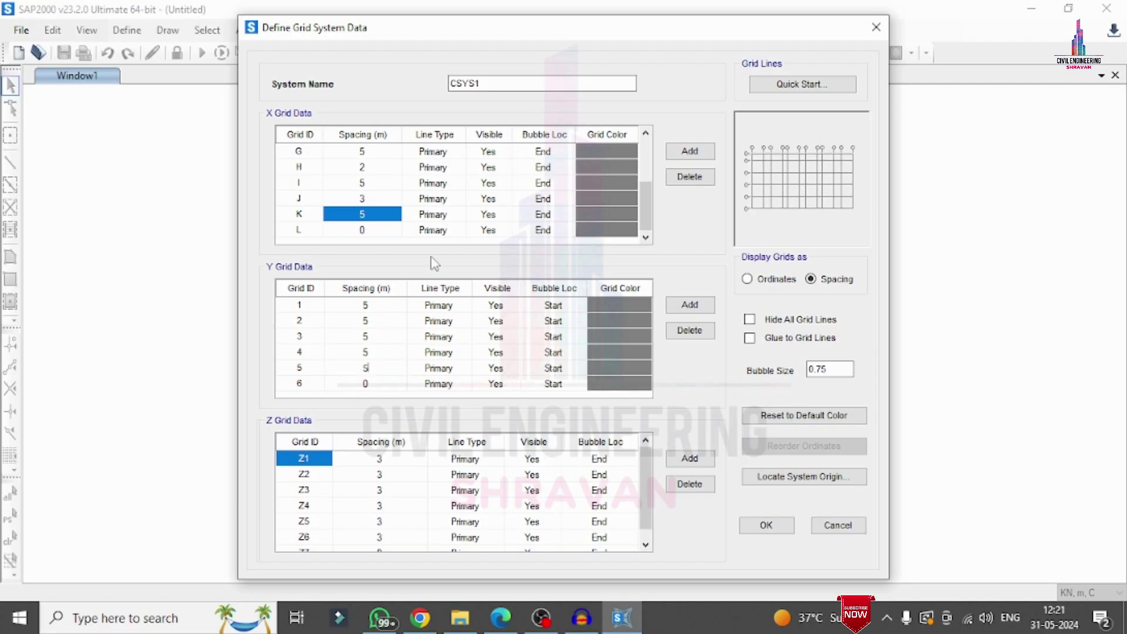
pyautogui.click(361, 183)
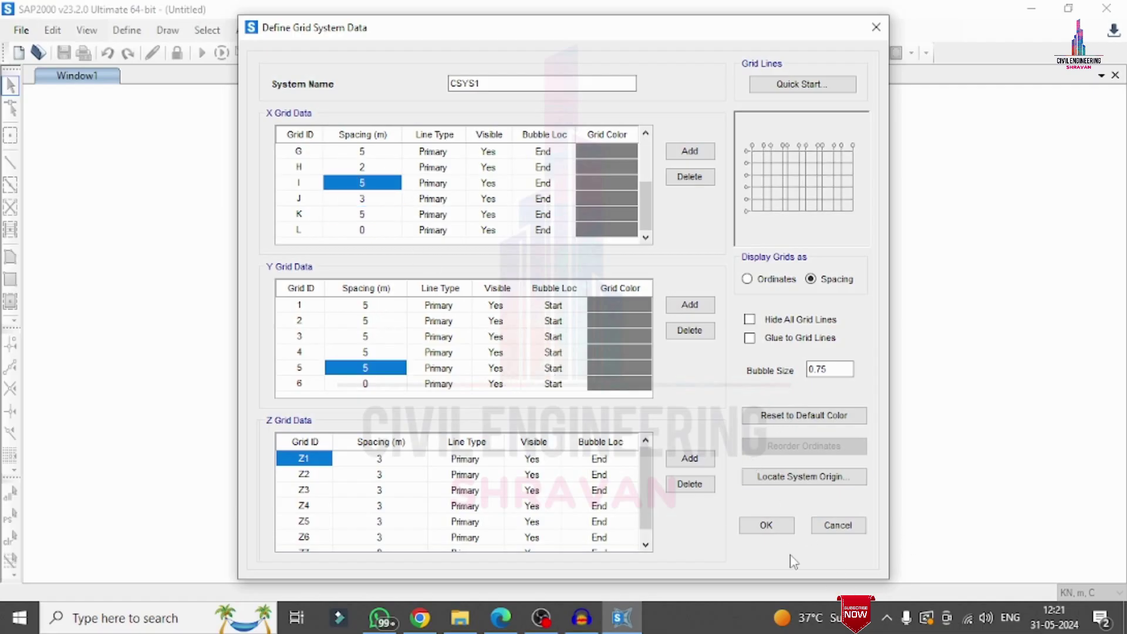
# Accept the grid spacings, then circle beam 0.23X0.46 and column 0.46X0.46 in the specifications PDF.
pyautogui.click(781, 529)
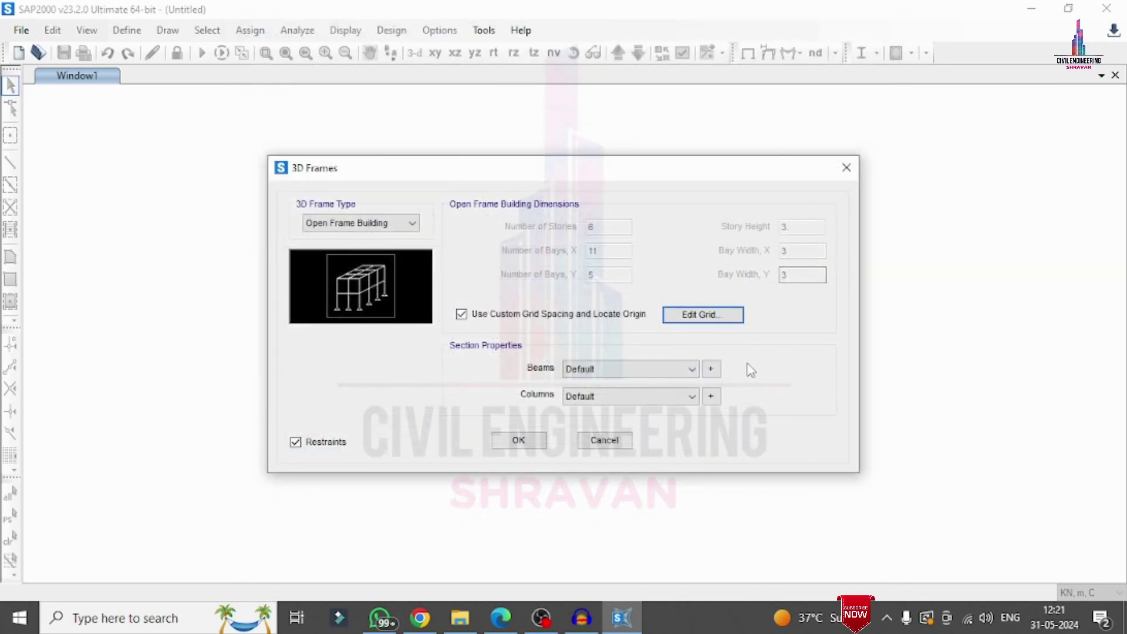
pyautogui.click(500, 617)
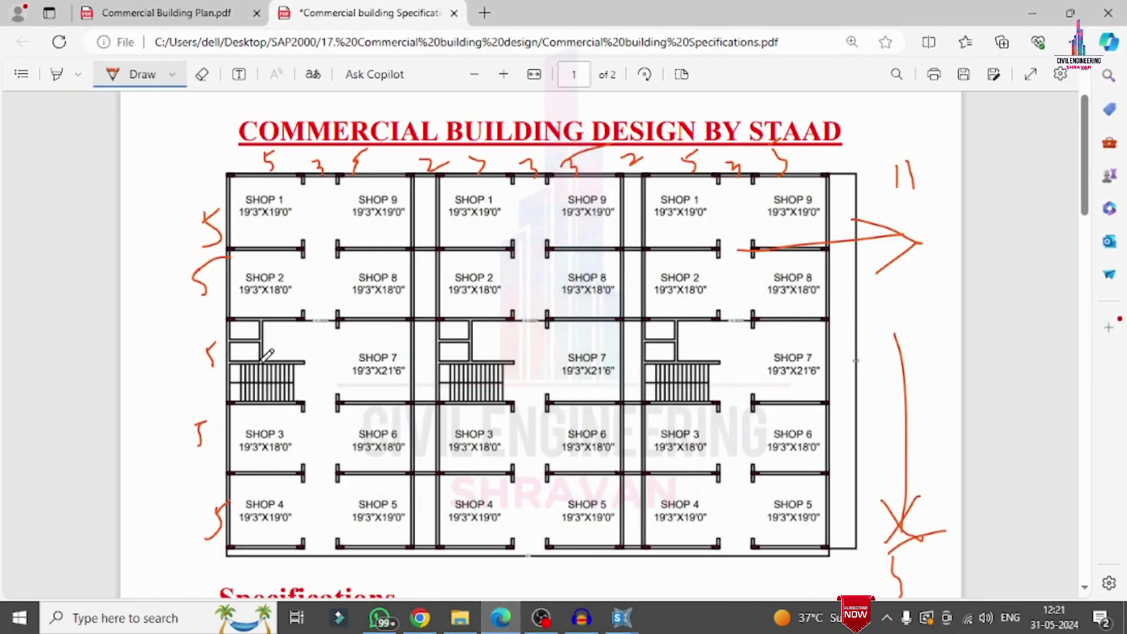
pyautogui.scroll(-10, 267, 355)
pyautogui.scroll(2, 329, 176)
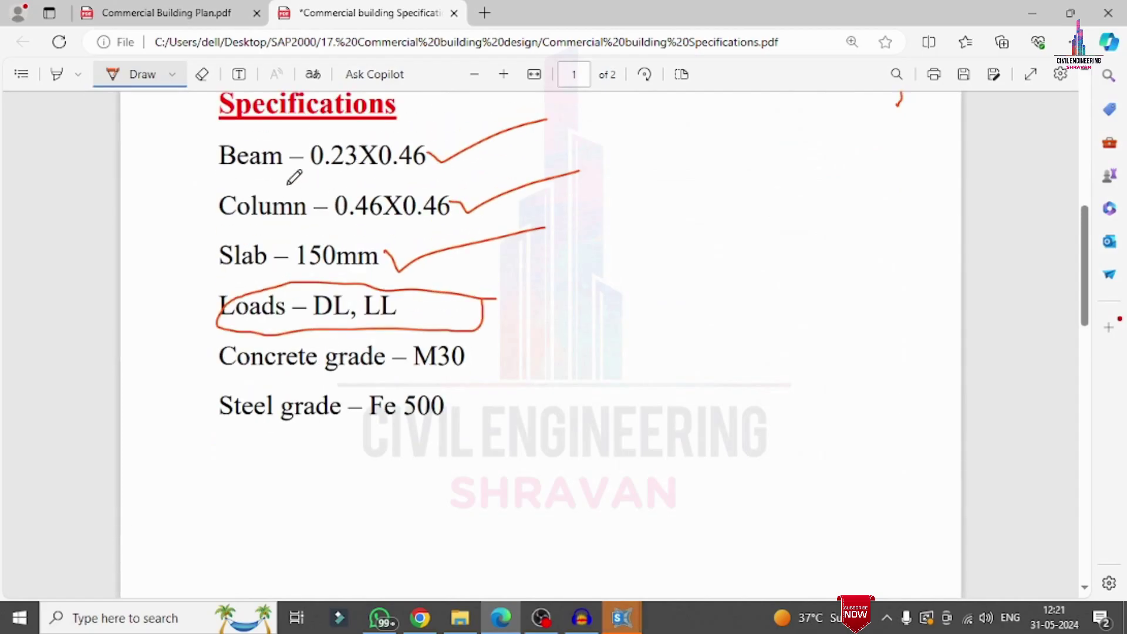
pyautogui.moveTo(288, 183)
pyautogui.mouseDown()
pyautogui.moveTo(457, 176)
pyautogui.moveTo(389, 124)
pyautogui.moveTo(296, 129)
pyautogui.moveTo(259, 145)
pyautogui.moveTo(302, 188)
pyautogui.mouseUp()
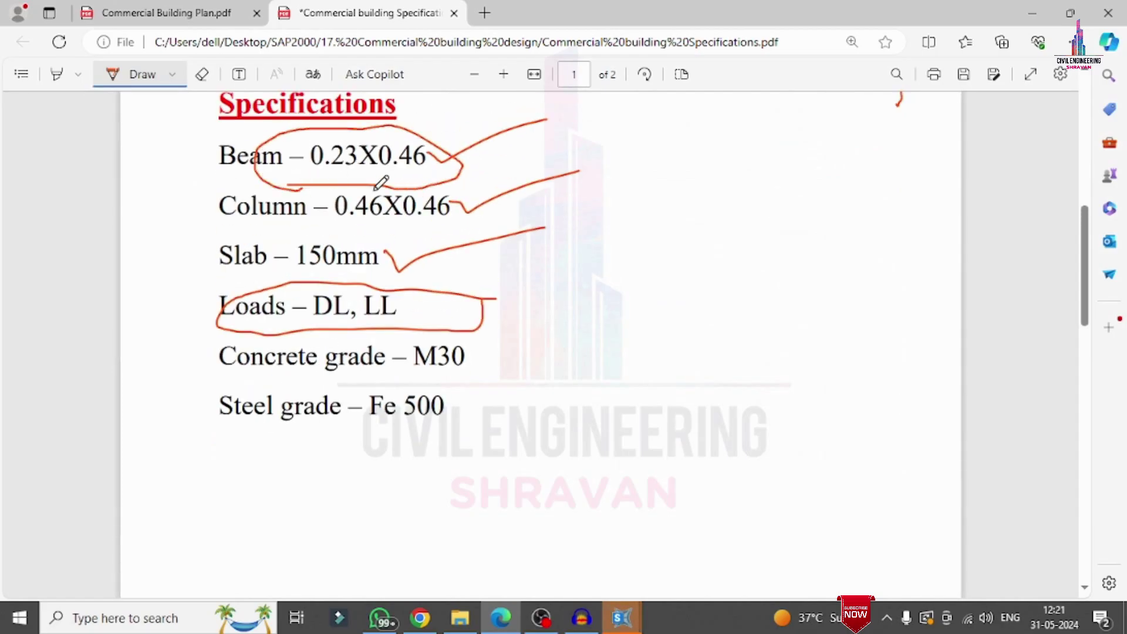
pyautogui.moveTo(379, 186)
pyautogui.mouseDown()
pyautogui.moveTo(344, 166)
pyautogui.moveTo(304, 208)
pyautogui.moveTo(468, 231)
pyautogui.moveTo(479, 177)
pyautogui.mouseUp()
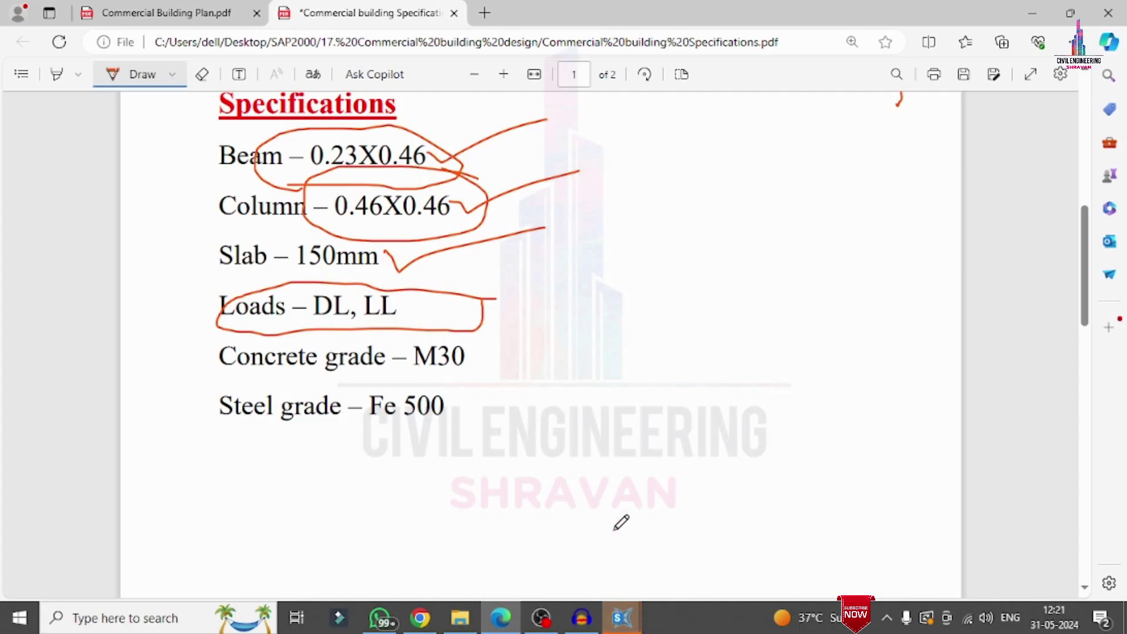
# Close the empty SAP2000 window and add a new rectangular concrete frame section.
pyautogui.moveTo(622, 617)
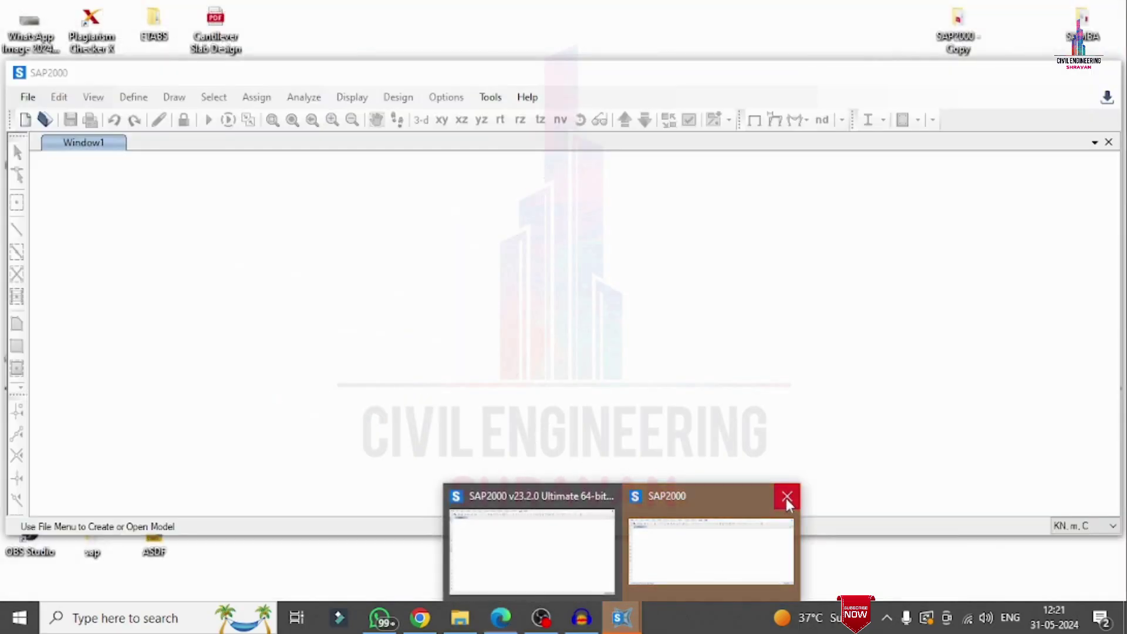
pyautogui.click(787, 503)
pyautogui.click(566, 558)
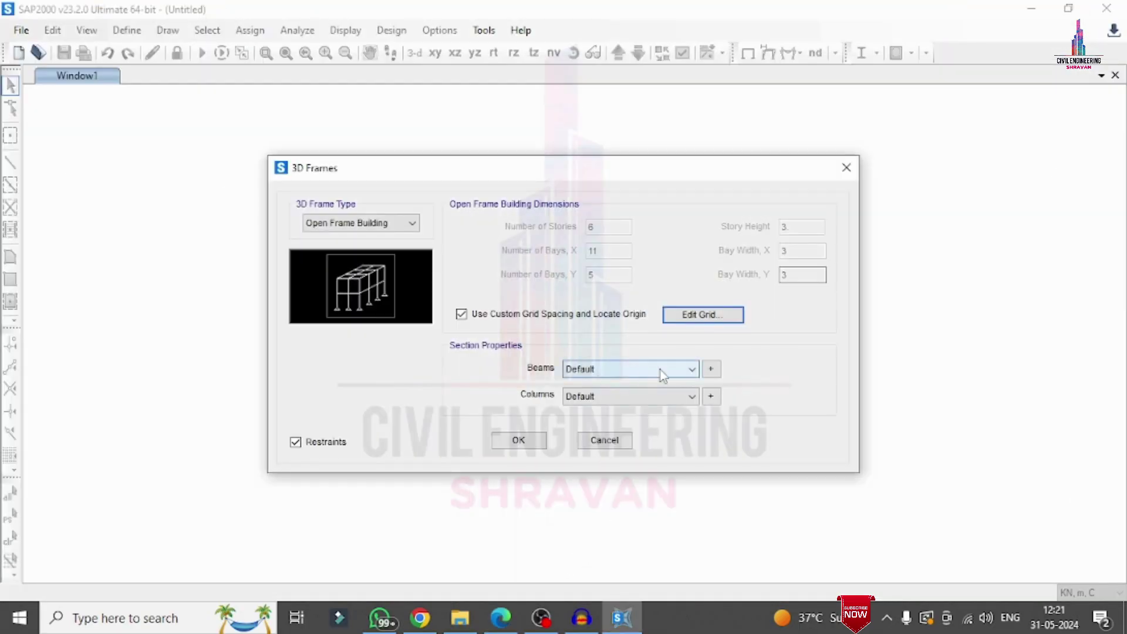
pyautogui.click(710, 369)
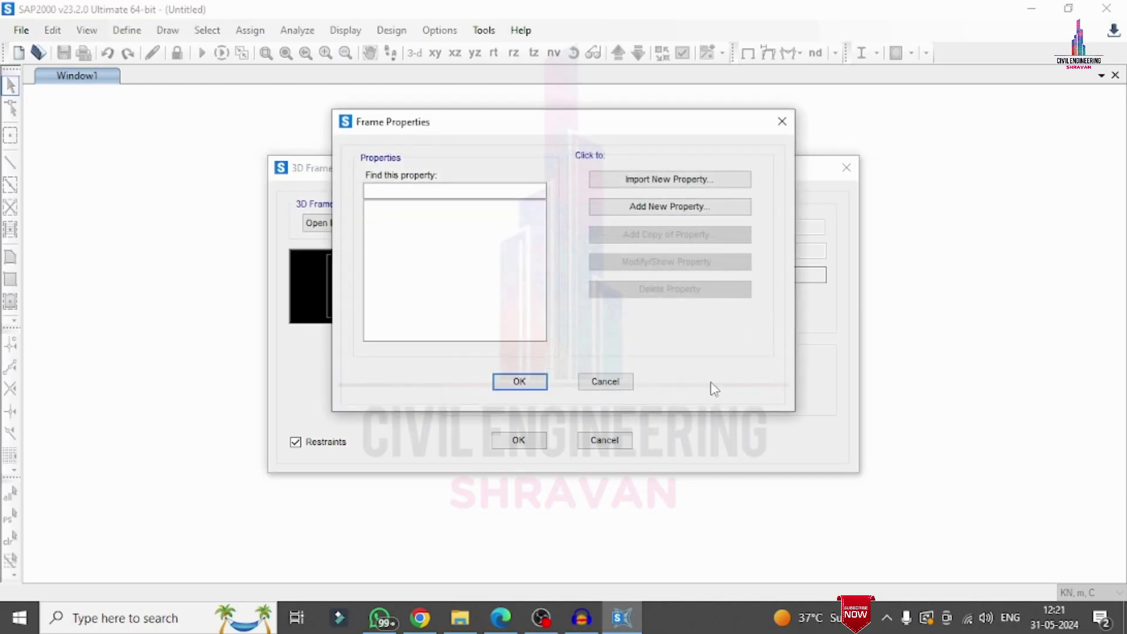
pyautogui.click(637, 205)
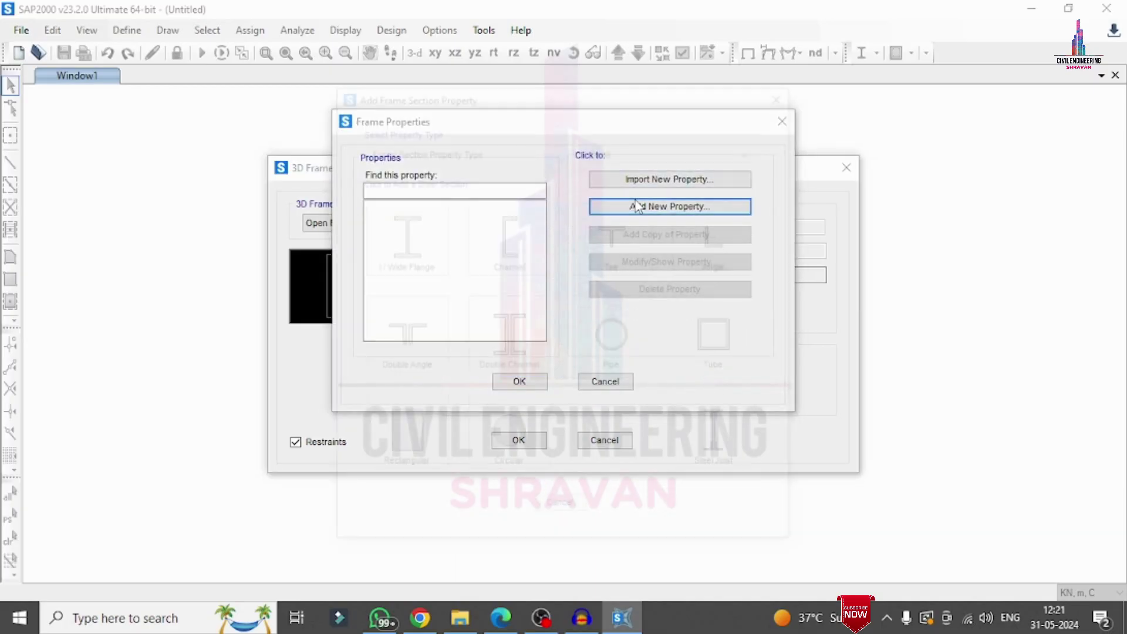
pyautogui.click(634, 149)
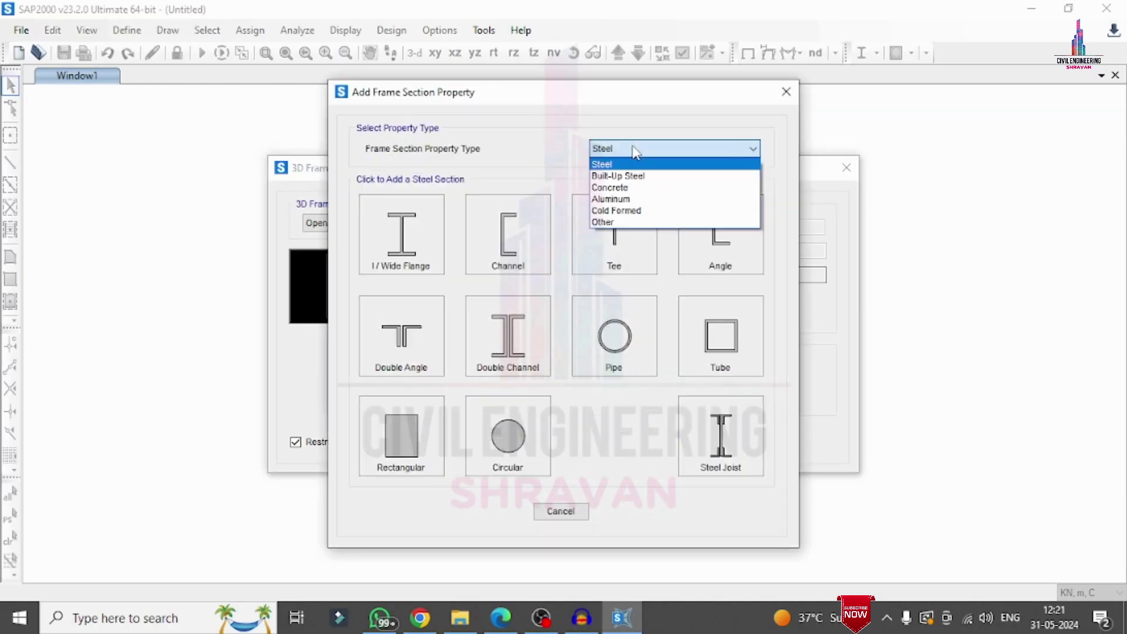
pyautogui.click(607, 183)
pyautogui.click(406, 227)
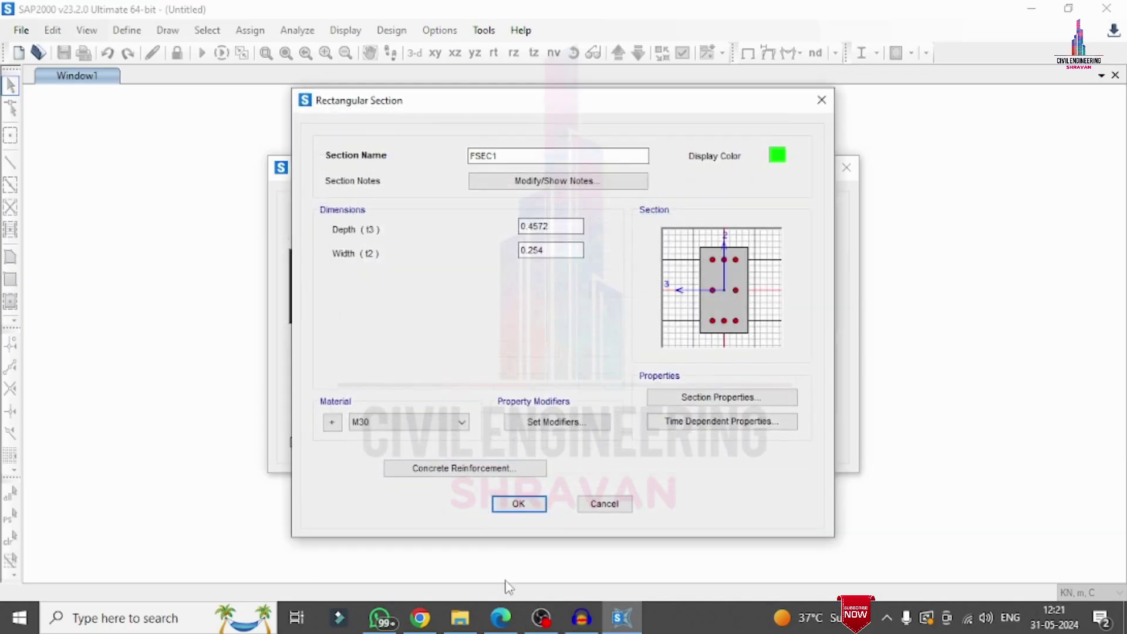
# Name the section C and set its depth and width to 0.46 m.
pyautogui.click(500, 603)
pyautogui.click(500, 603)
pyautogui.write('dc')
pyautogui.click(546, 226)
pyautogui.write('6')
pyautogui.press('Tab')
pyautogui.write('0')
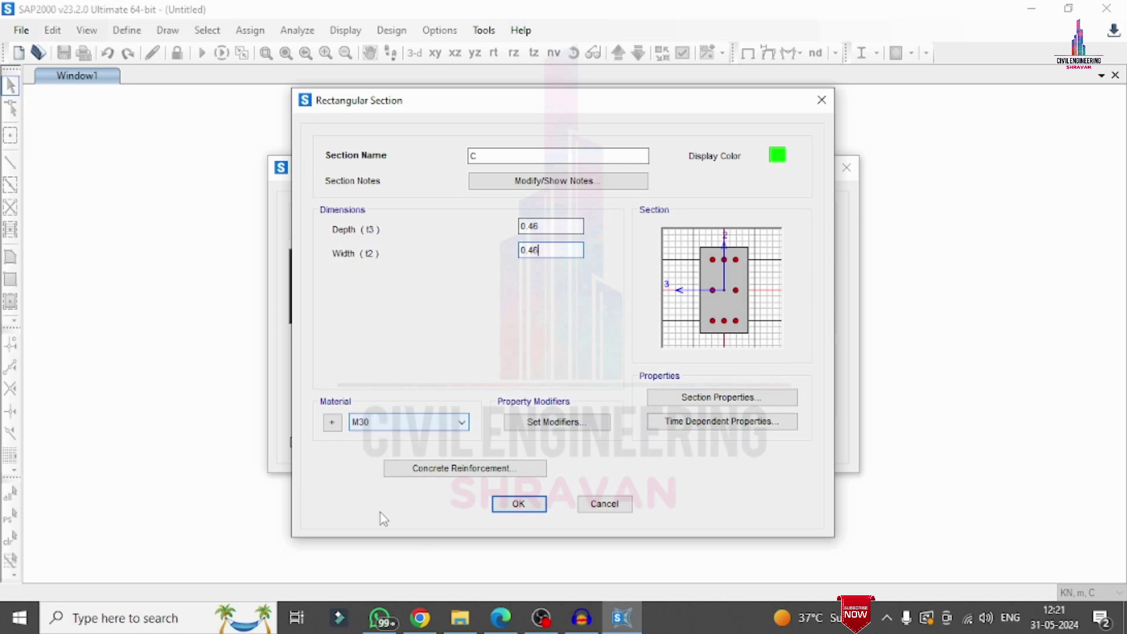
# Circle the M30 and Fe 500 grades in the PDF, then return to the section definition.
pyautogui.click(500, 618)
pyautogui.scroll(-5, 516, 511)
pyautogui.scroll(5, 515, 511)
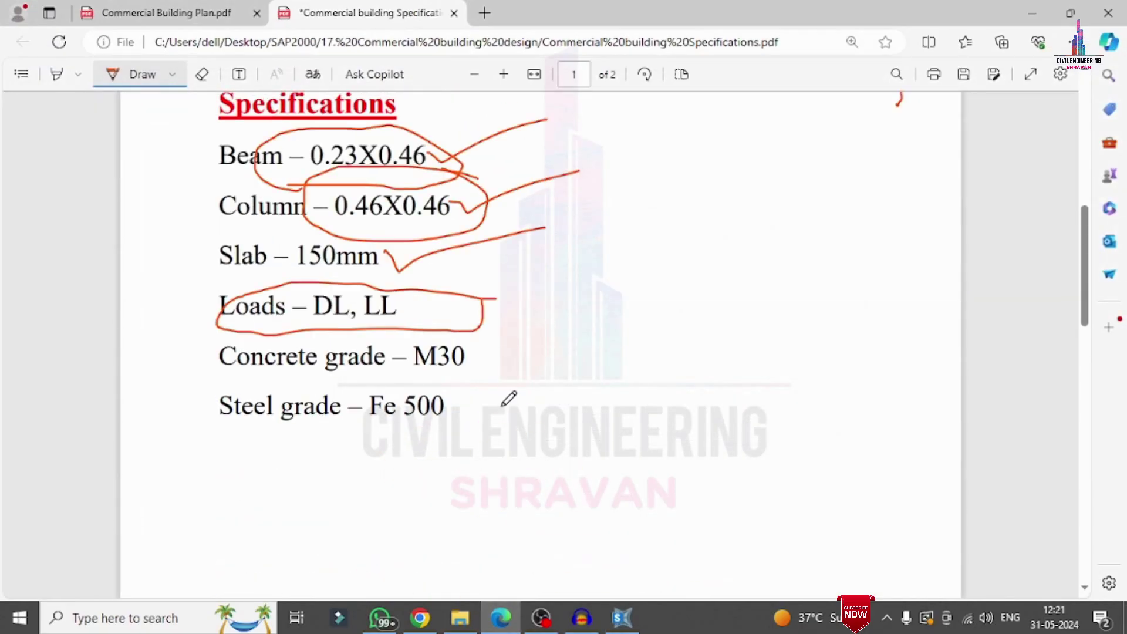
pyautogui.moveTo(490, 374)
pyautogui.mouseDown()
pyautogui.moveTo(454, 342)
pyautogui.moveTo(422, 333)
pyautogui.moveTo(370, 399)
pyautogui.moveTo(384, 467)
pyautogui.moveTo(498, 385)
pyautogui.moveTo(467, 355)
pyautogui.mouseUp()
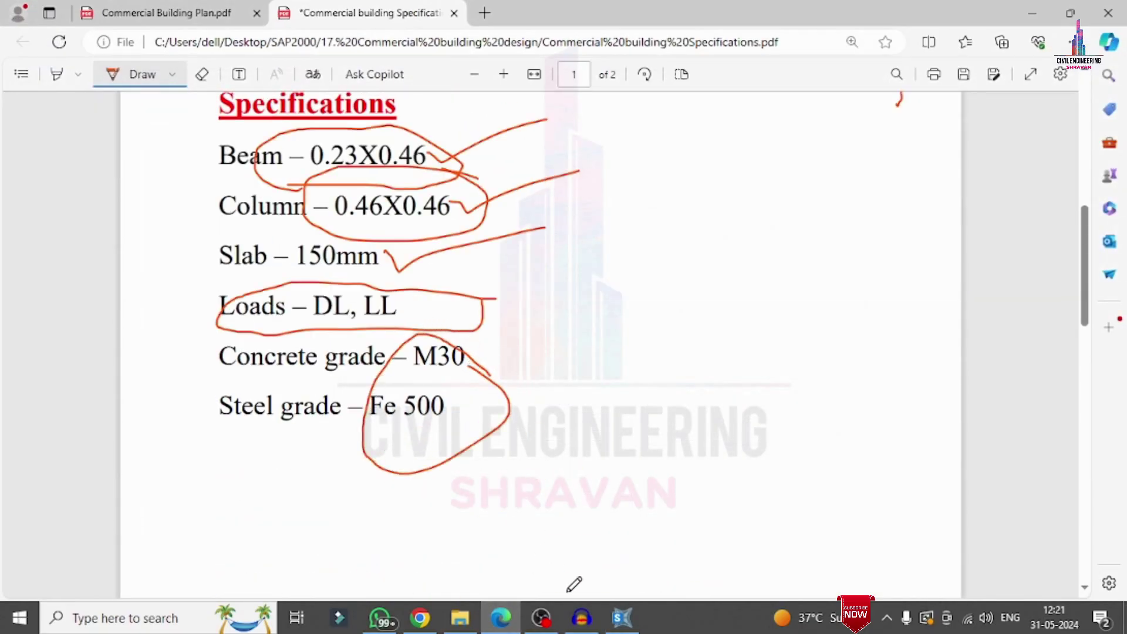
pyautogui.click(621, 617)
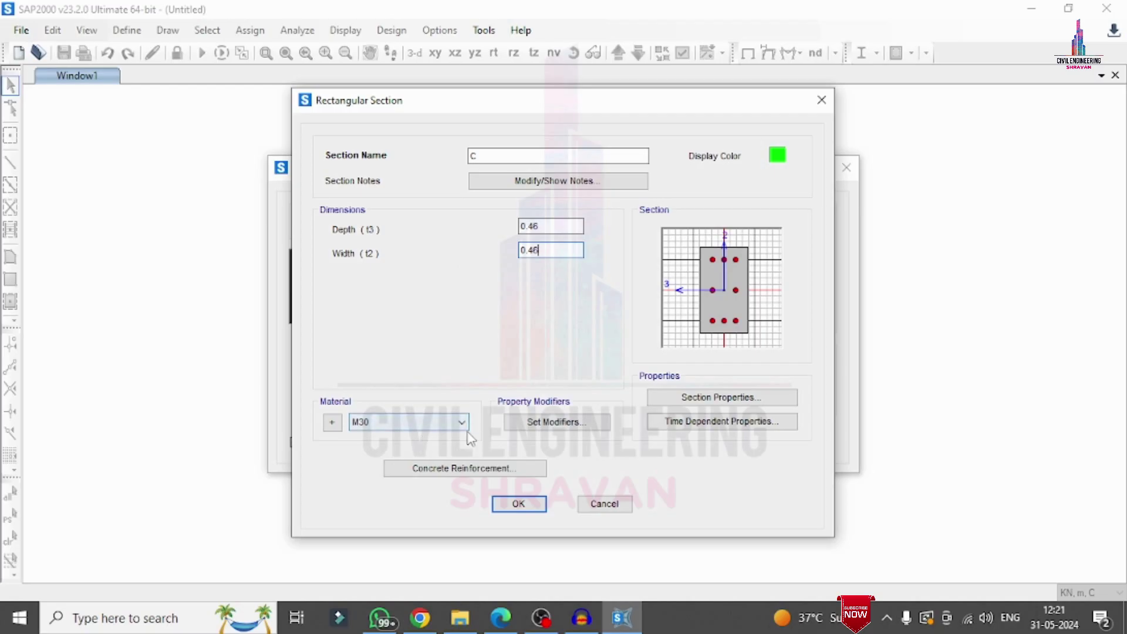
# Add a new India Rebar material, HYSD Grade 500 (HYSD500), from the column's reinforcement data.
pyautogui.click(461, 475)
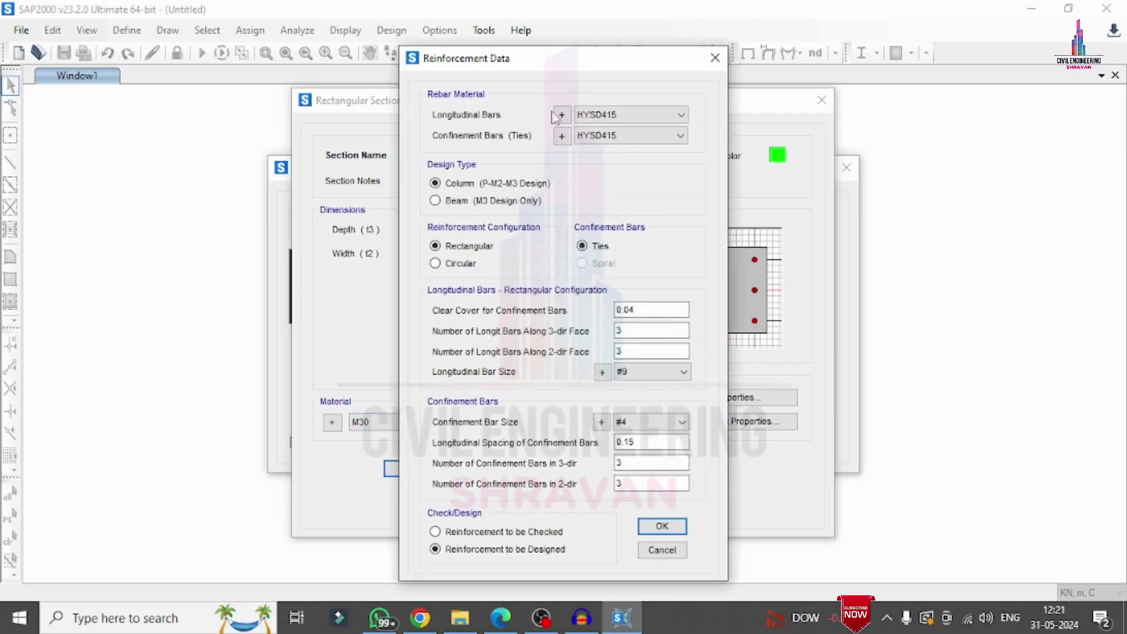
pyautogui.click(499, 619)
pyautogui.click(499, 619)
pyautogui.click(562, 114)
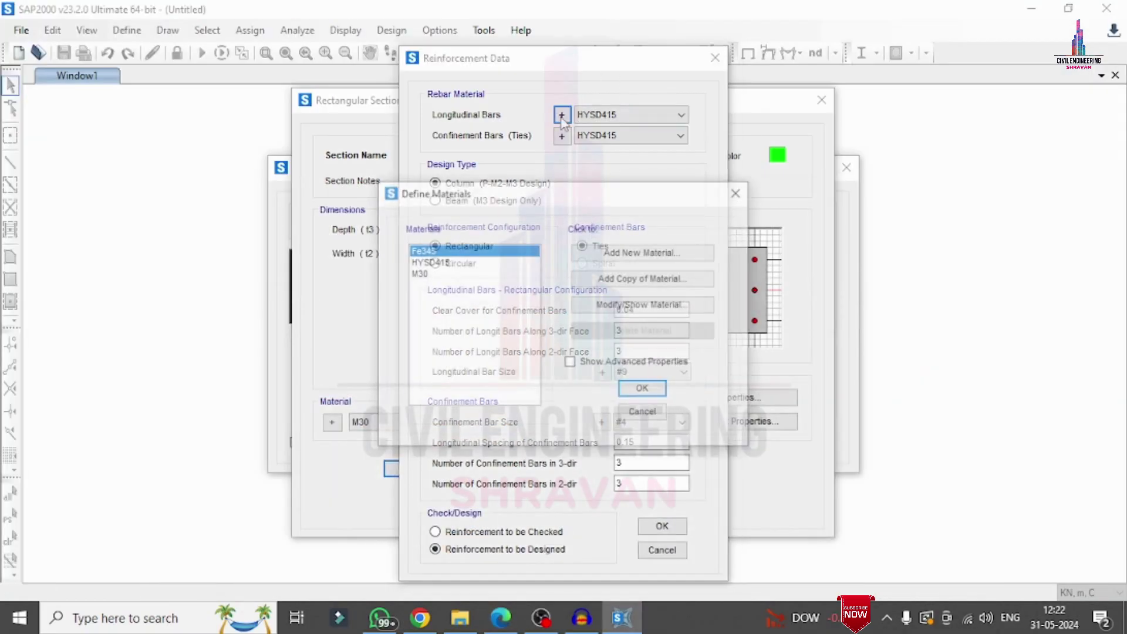
pyautogui.click(625, 254)
pyautogui.click(528, 274)
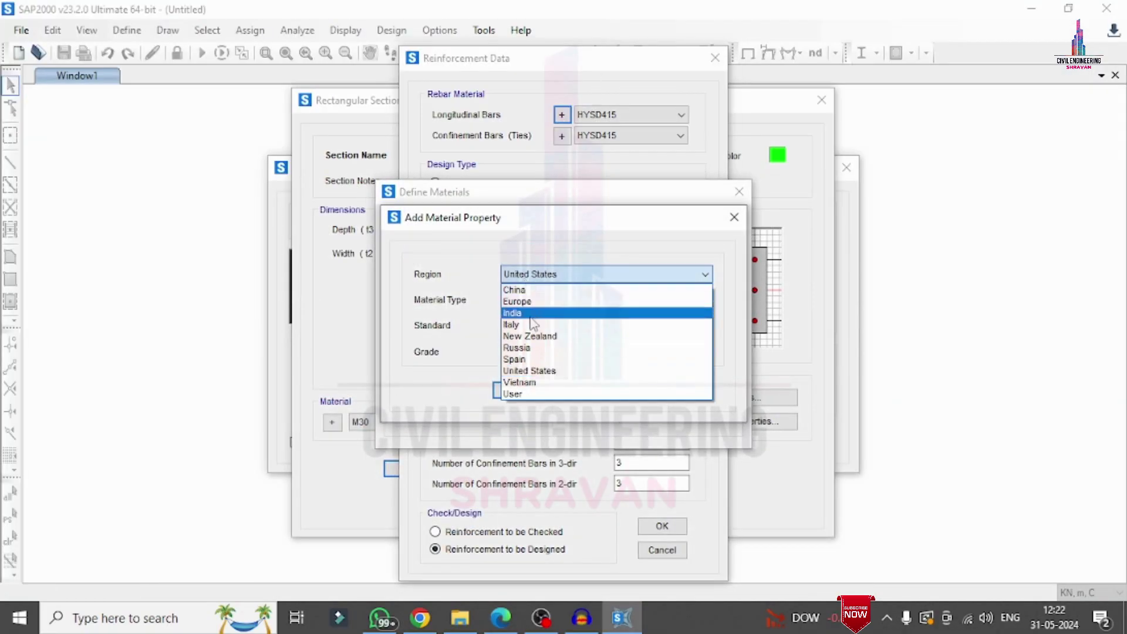
pyautogui.click(530, 314)
pyautogui.click(530, 301)
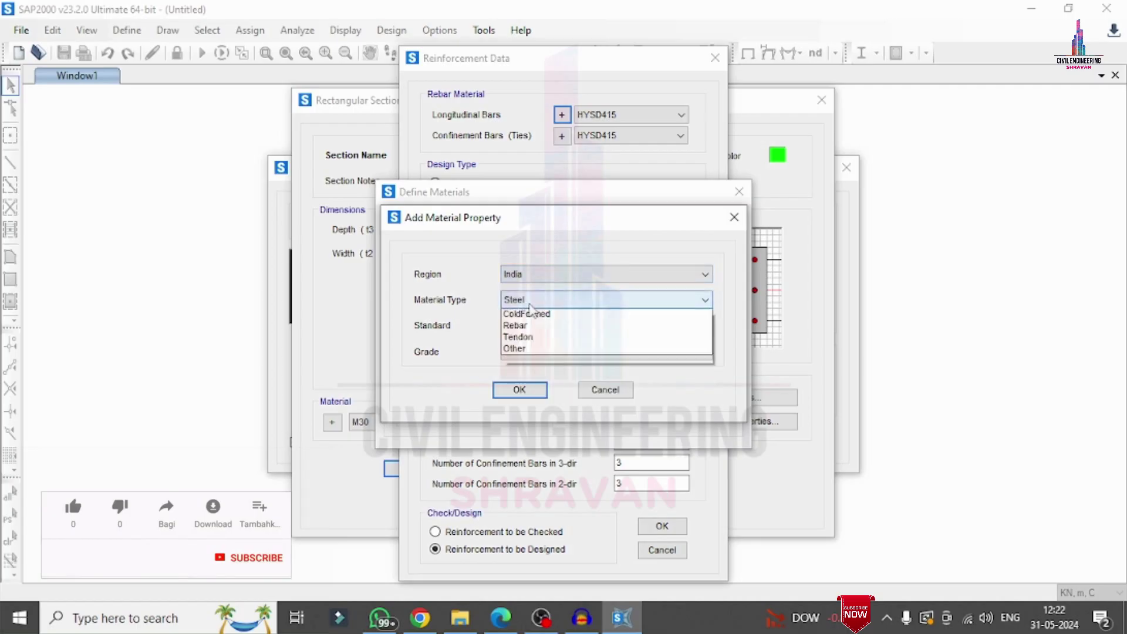
pyautogui.click(533, 360)
pyautogui.click(531, 360)
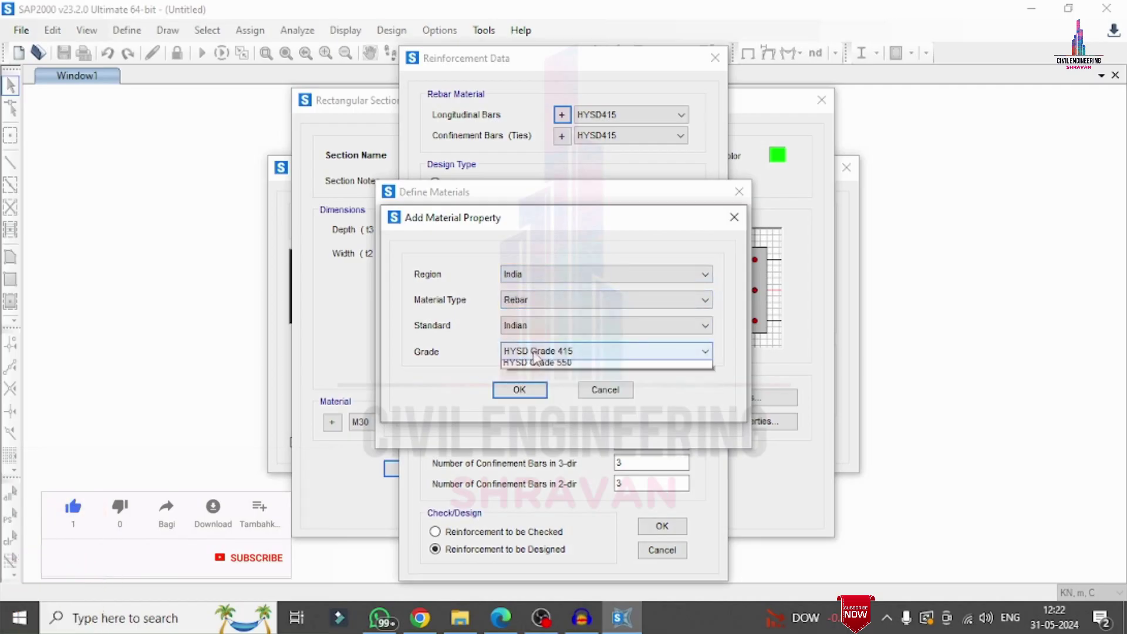
pyautogui.click(537, 388)
pyautogui.click(518, 389)
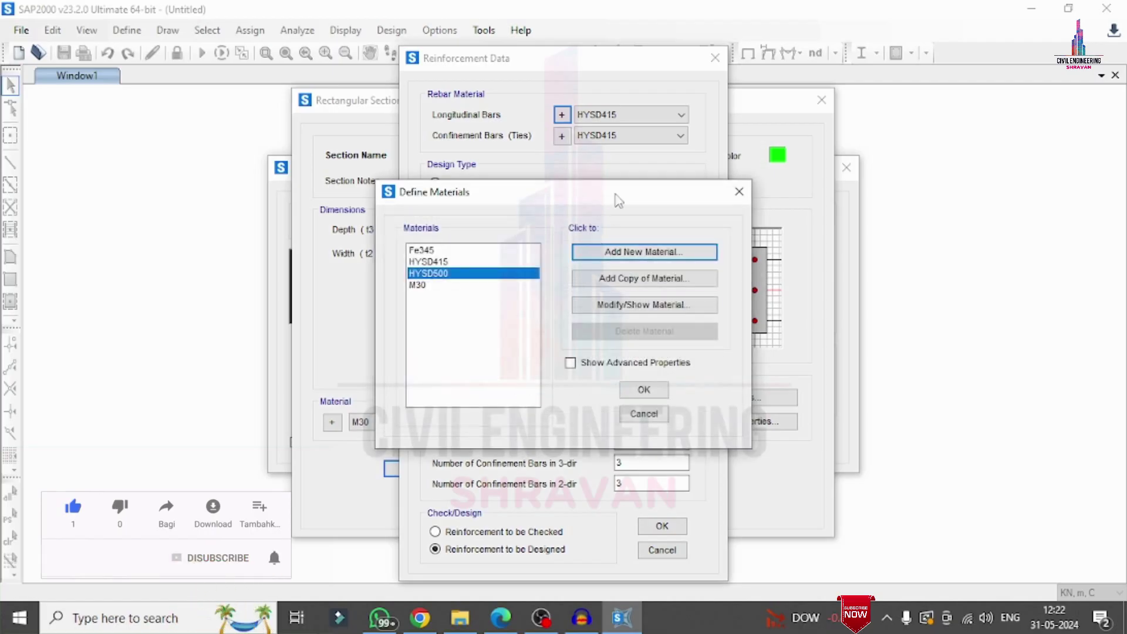
pyautogui.click(642, 389)
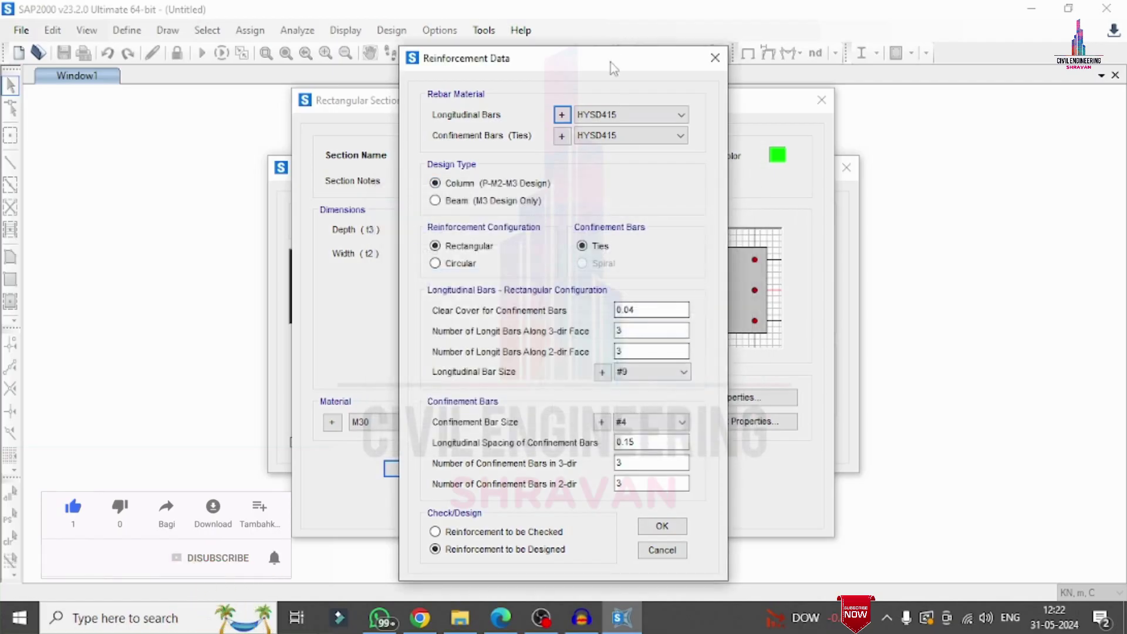
# Use HYSD500 for both the longitudinal bars and the ties of section C.
pyautogui.click(631, 115)
pyautogui.click(610, 134)
pyautogui.click(610, 141)
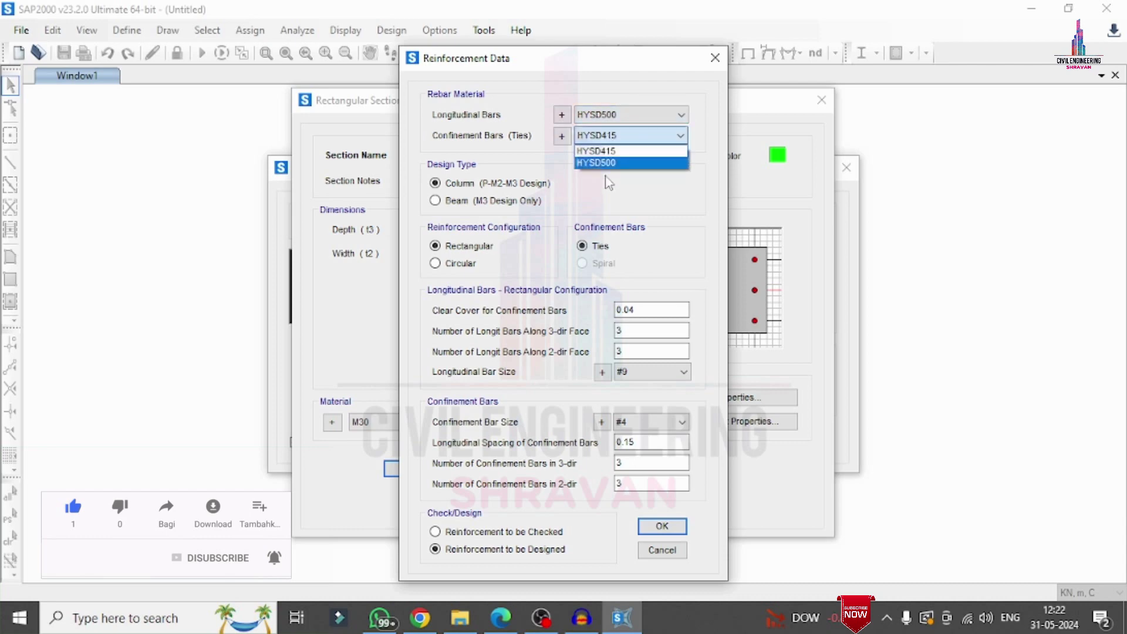
pyautogui.click(610, 165)
# Set 4 bars per face, 16d longitudinal bars and 8d ties, then save section C.
pyautogui.click(630, 330)
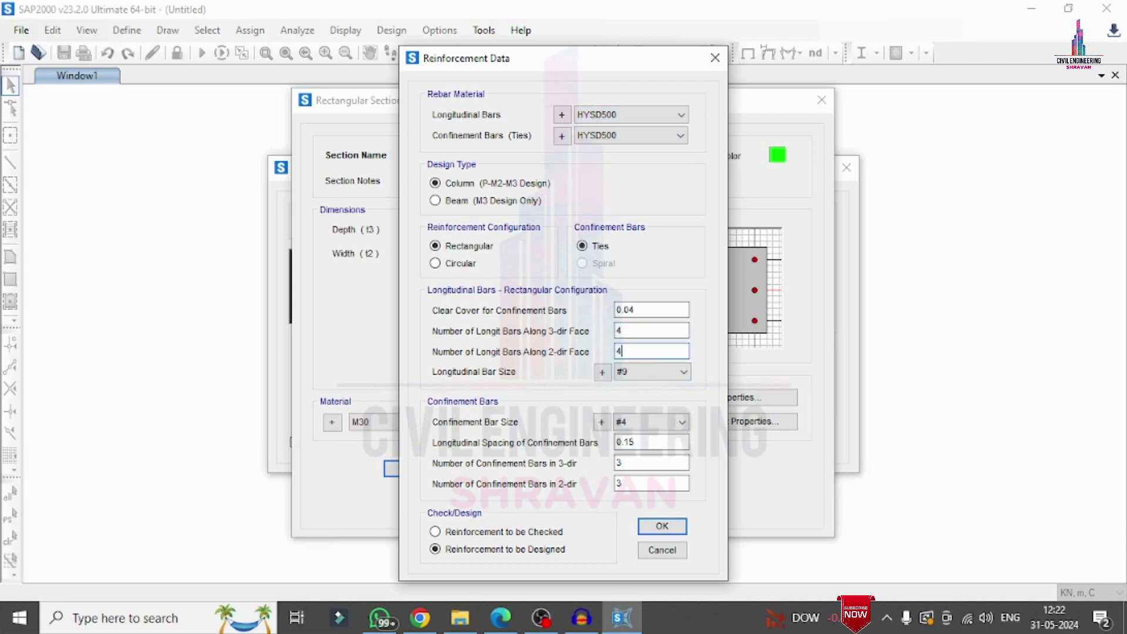
pyautogui.click(649, 372)
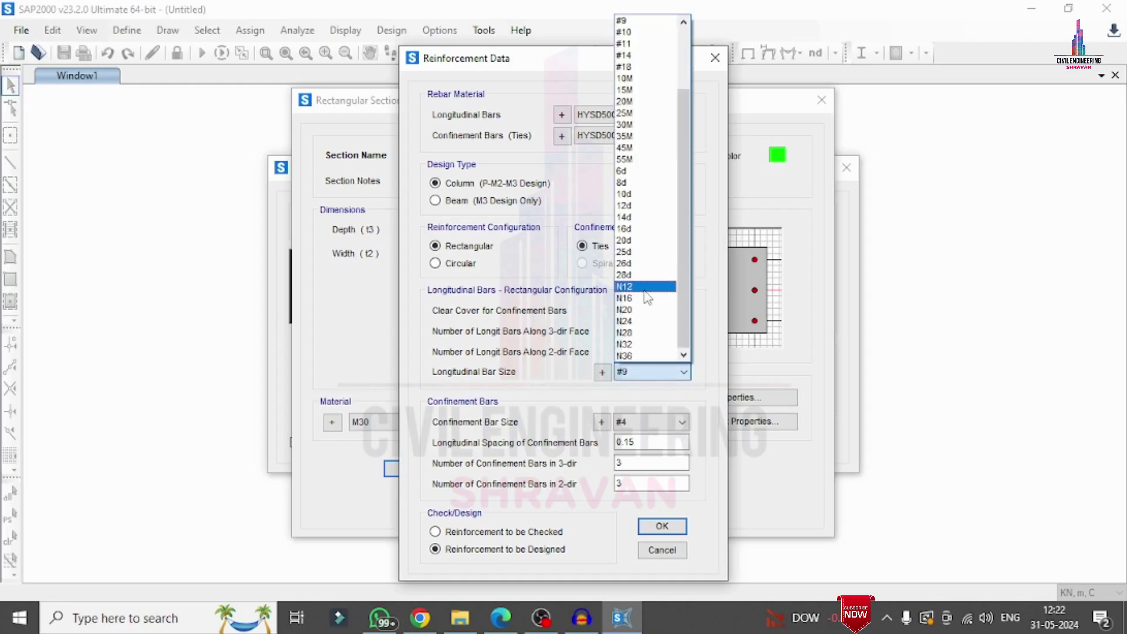
pyautogui.click(638, 230)
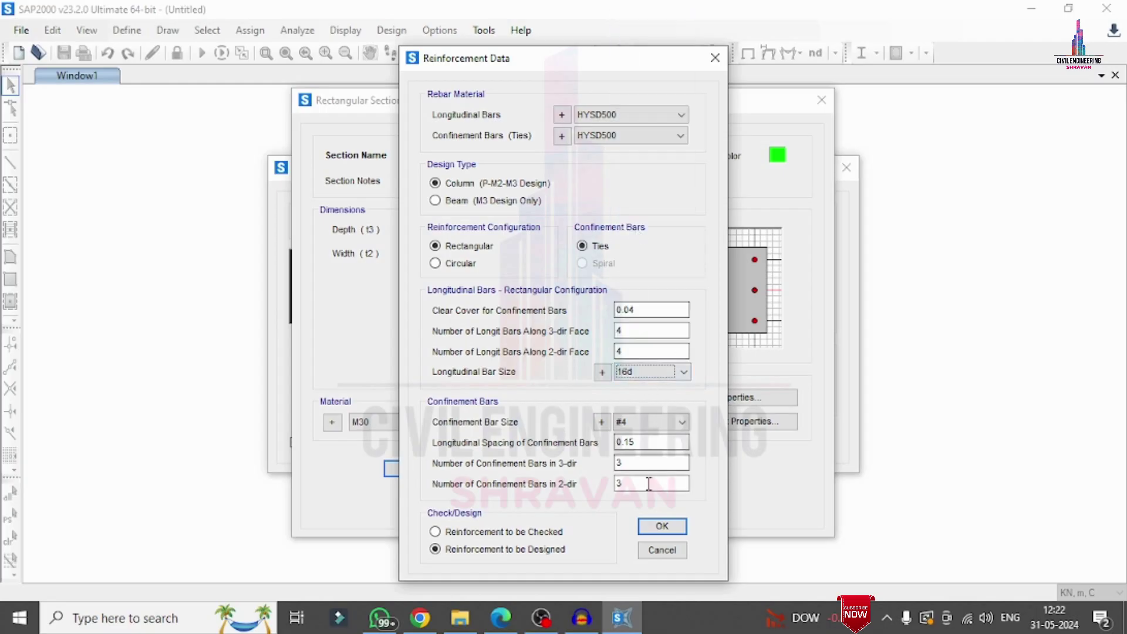
pyautogui.click(635, 424)
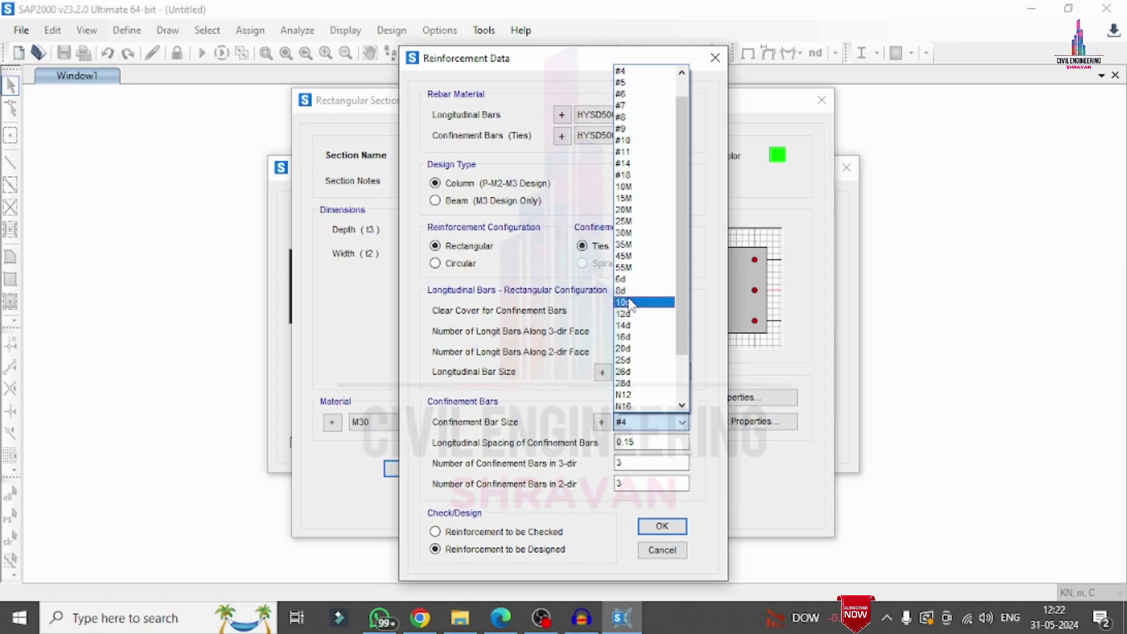
pyautogui.click(631, 297)
pyautogui.click(661, 526)
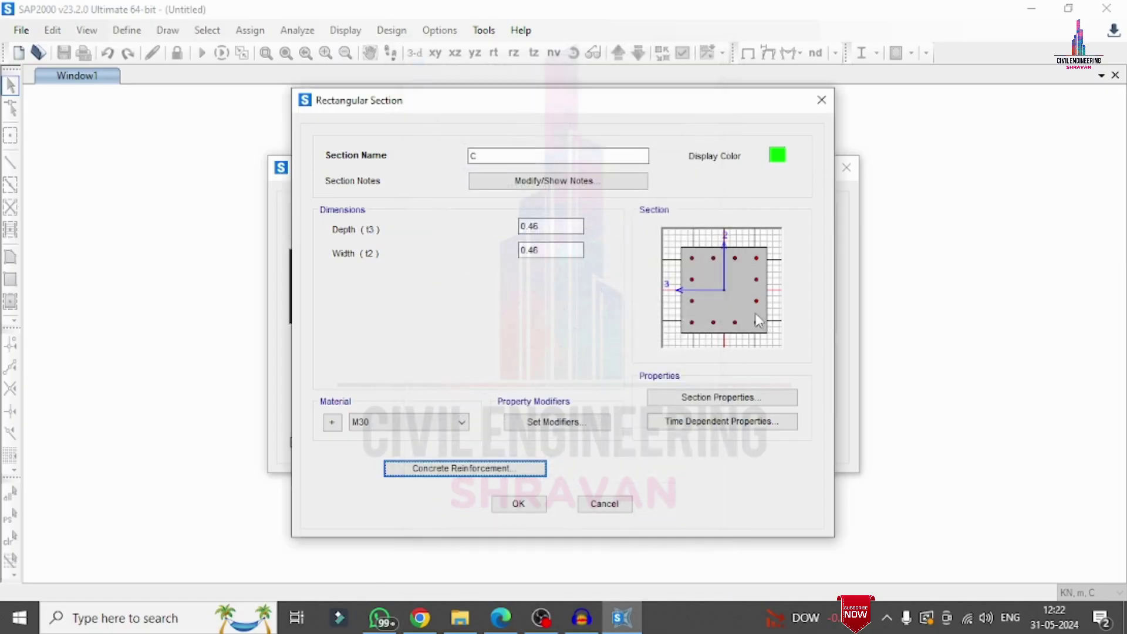
pyautogui.click(514, 503)
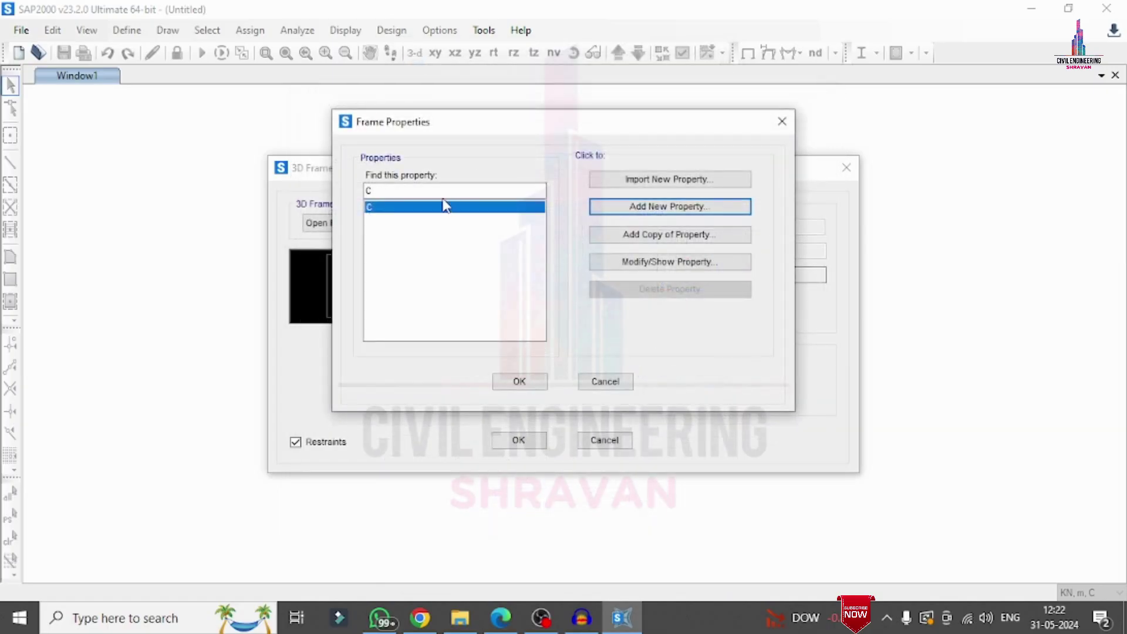
# Create a rectangular concrete section named B sized 0.46 by 0.23.
pyautogui.click(623, 212)
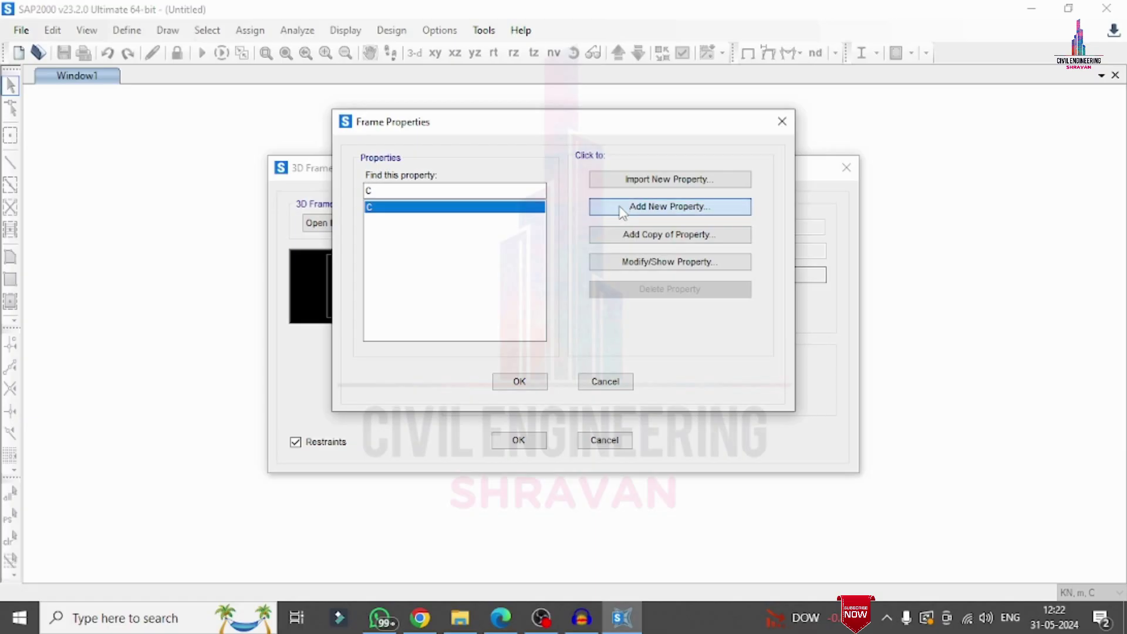
pyautogui.click(430, 239)
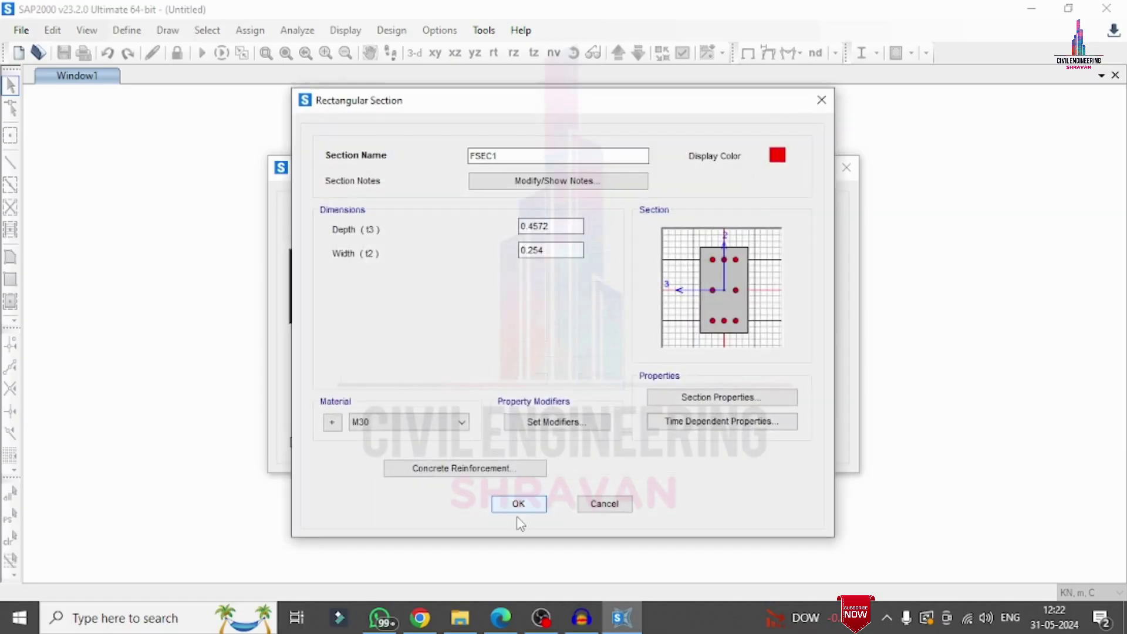
pyautogui.click(511, 626)
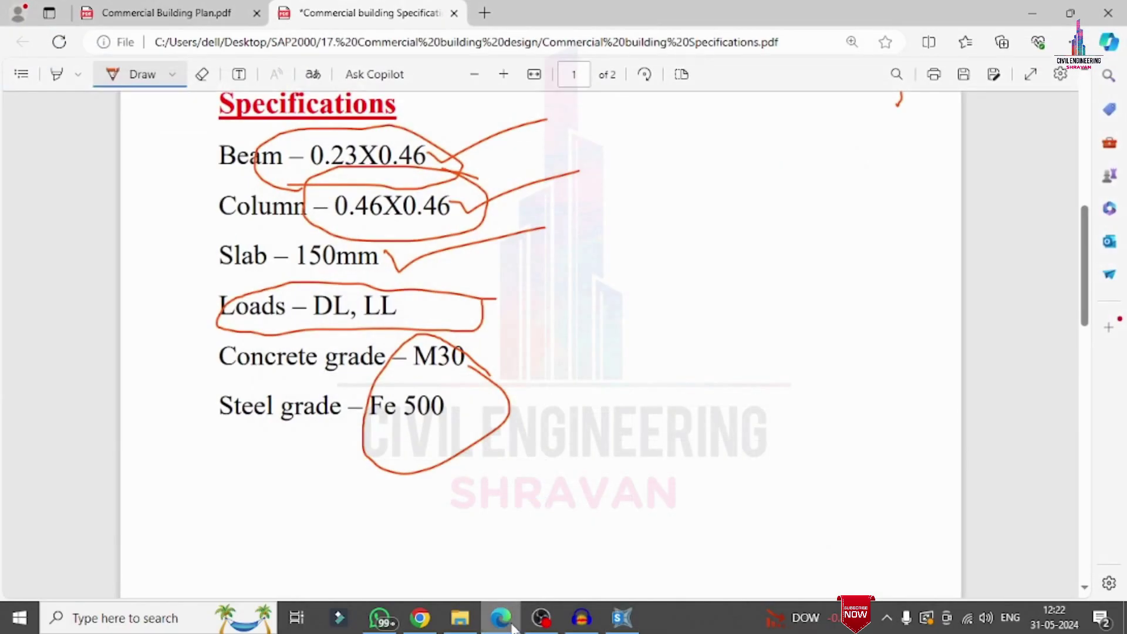
pyautogui.click(511, 626)
pyautogui.write('B')
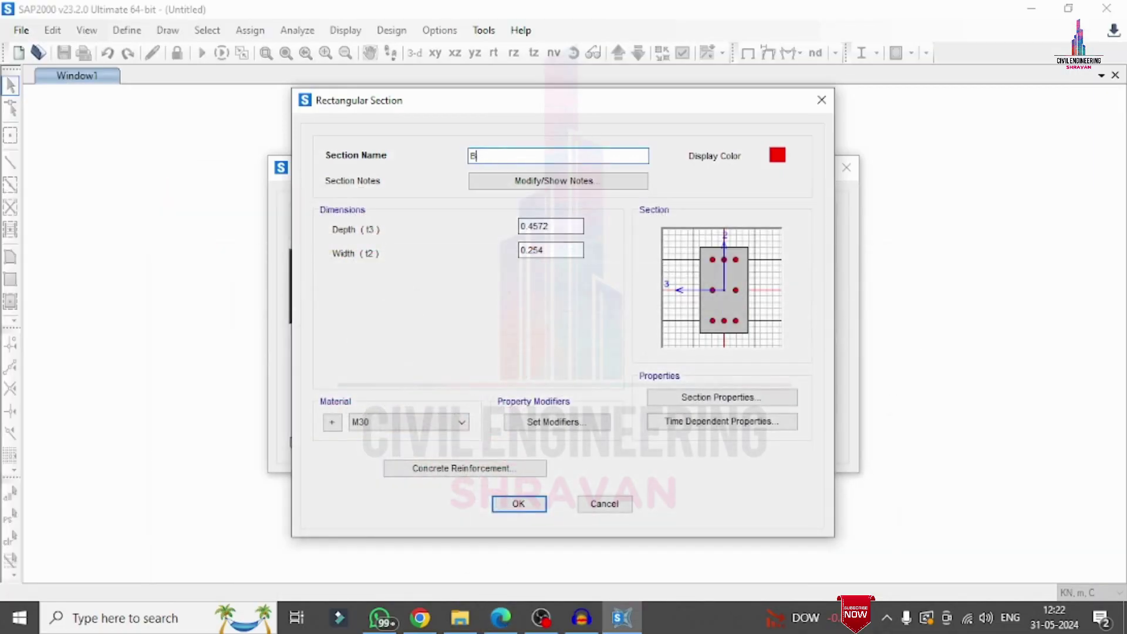
pyautogui.moveTo(549, 226); pyautogui.dragTo(538, 226)
pyautogui.moveTo(544, 248); pyautogui.dragTo(538, 241)
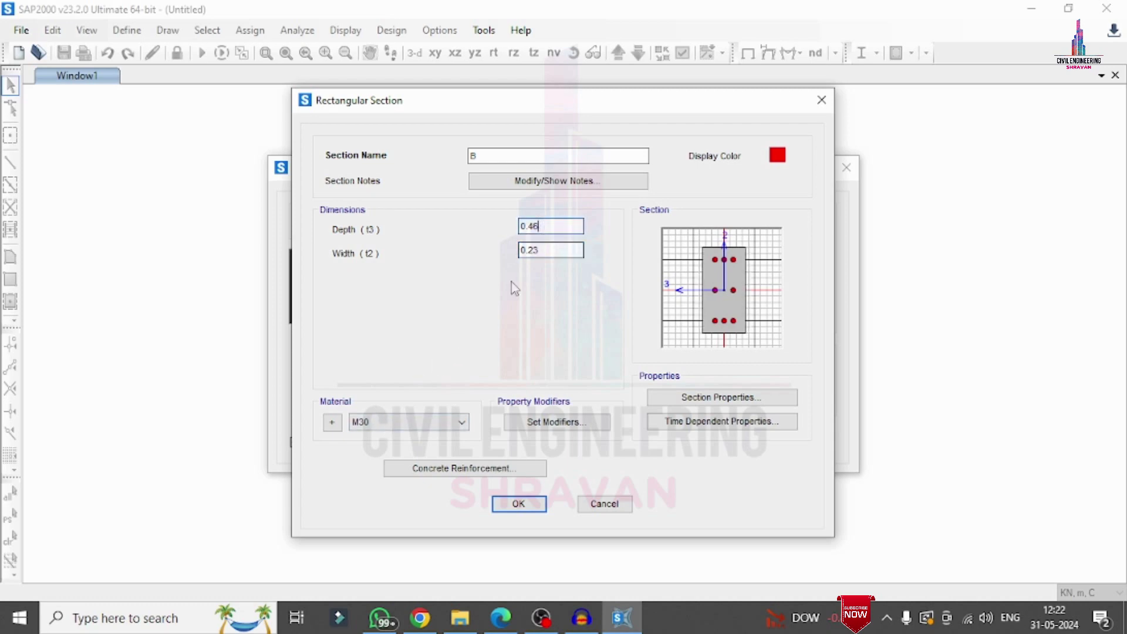
# Set section B's reinforcement to beam design with HYSD500 longitudinal and confinement bars.
pyautogui.click(466, 468)
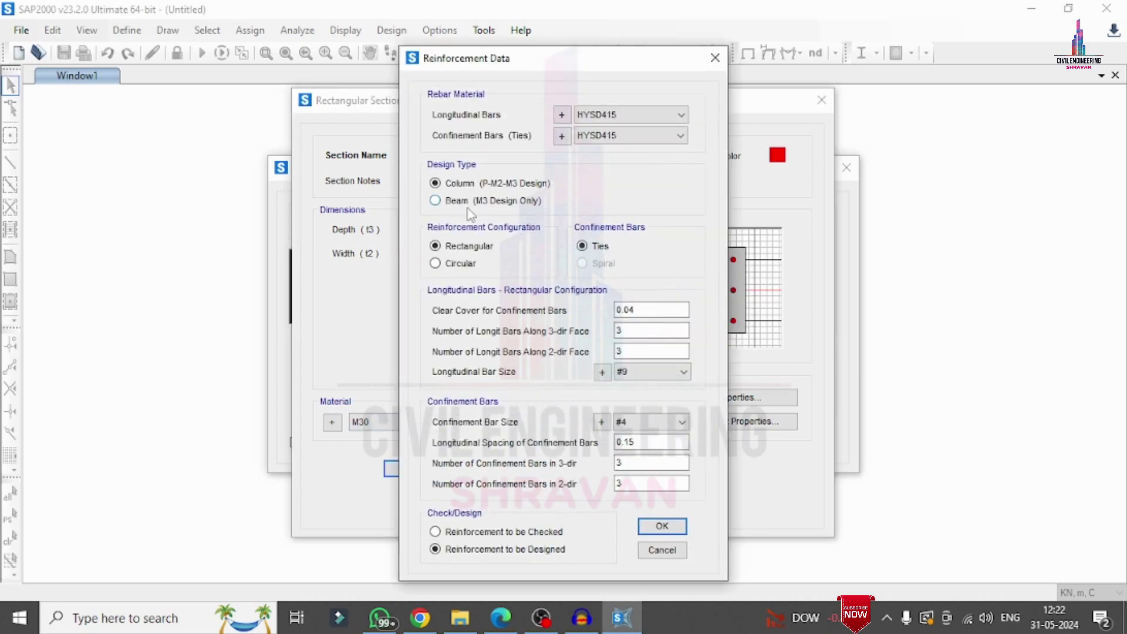
pyautogui.click(473, 201)
pyautogui.click(627, 116)
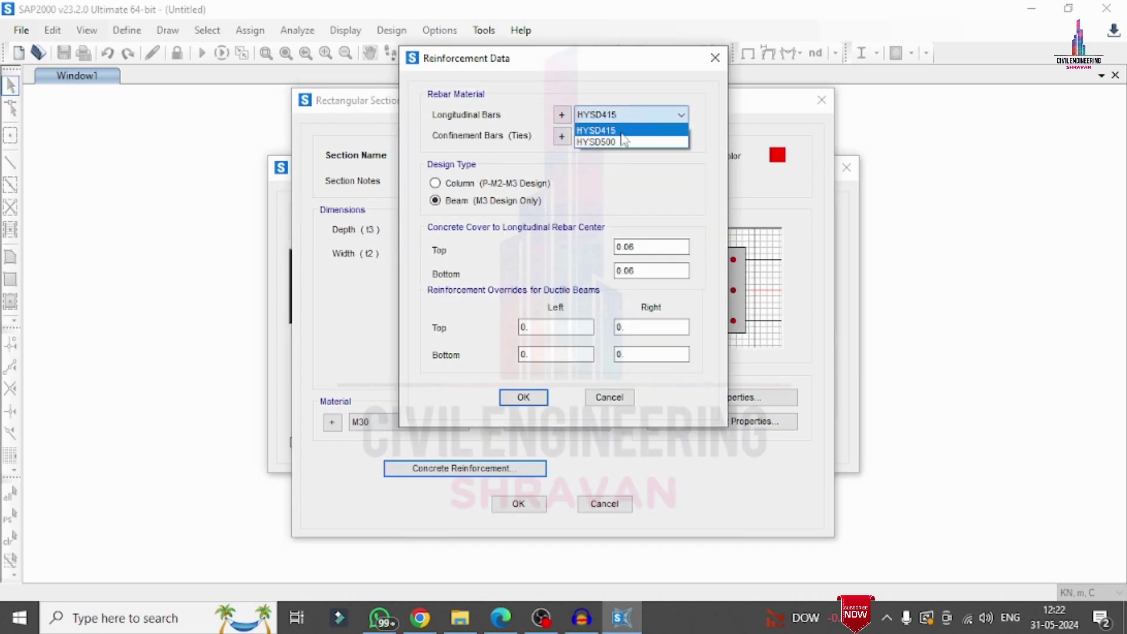
pyautogui.click(598, 143)
pyautogui.click(611, 136)
pyautogui.click(604, 152)
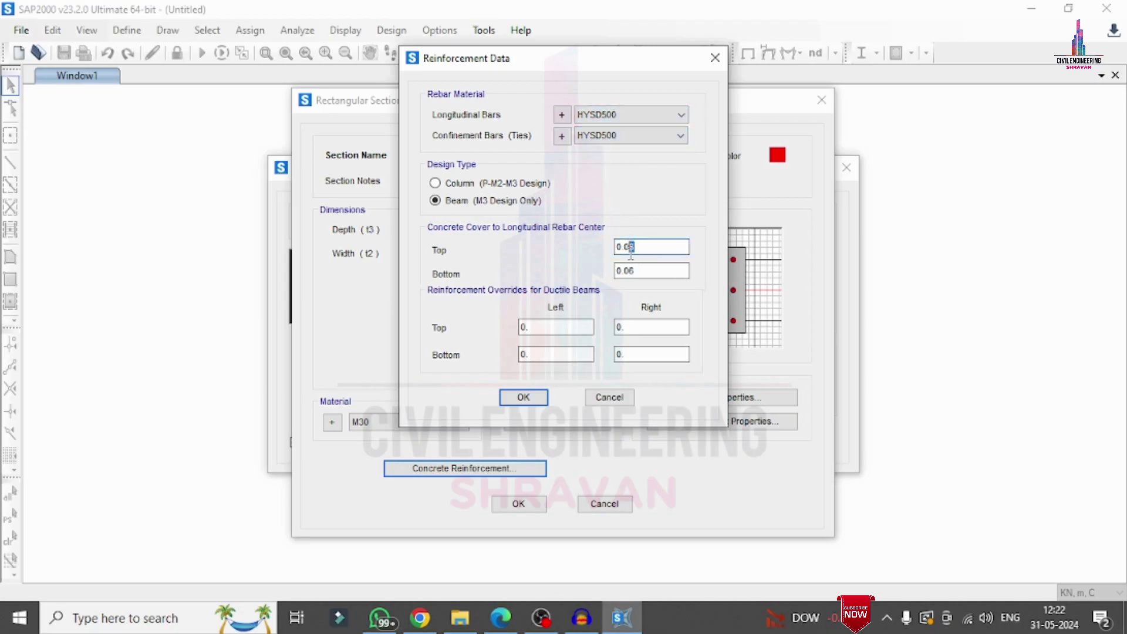
# Give beam B a 0.03 top cover and 0.06 bottom cover, and save the section.
pyautogui.write('0.03')
pyautogui.press('Tab')
pyautogui.write('0.06')
pyautogui.click(524, 399)
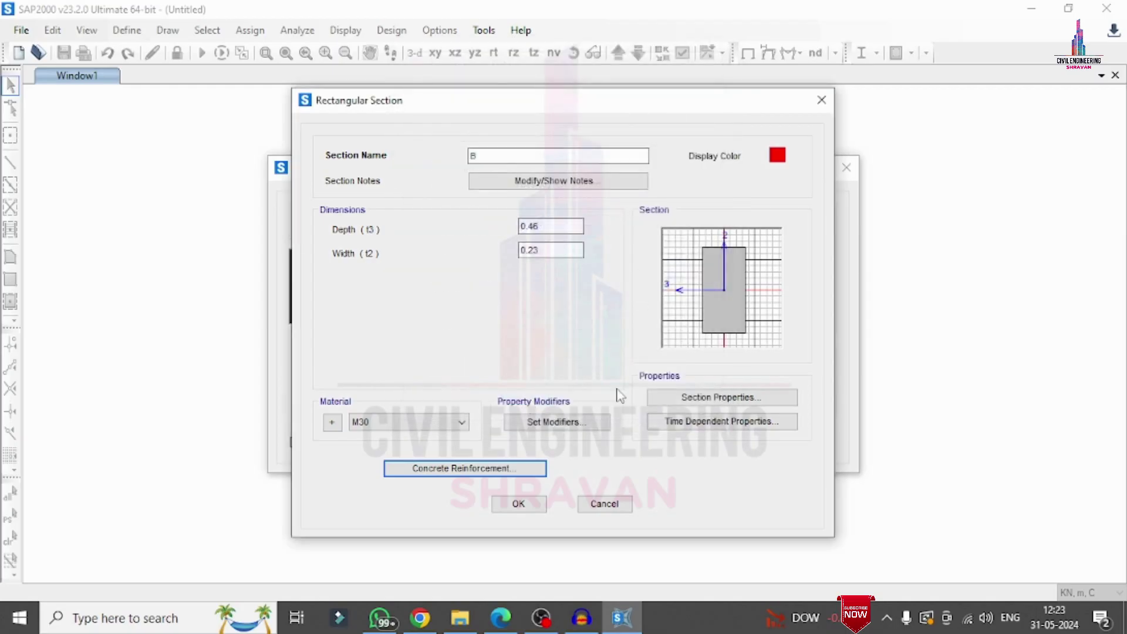
pyautogui.click(524, 504)
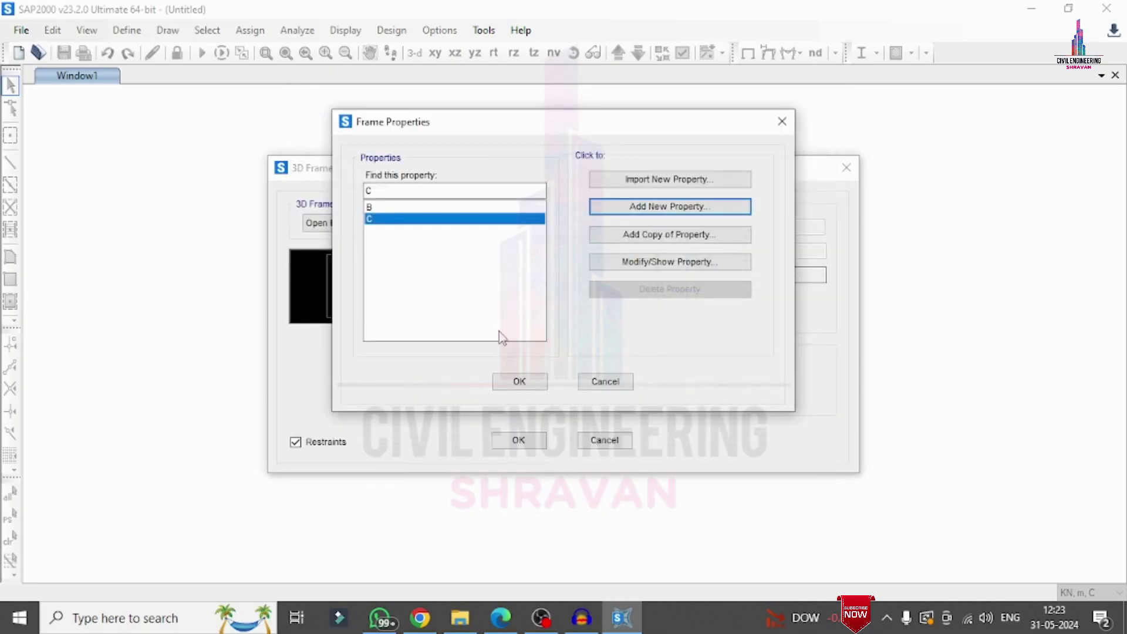
# Assign section B to the beams and generate the six-storey 3D frame building.
pyautogui.click(520, 382)
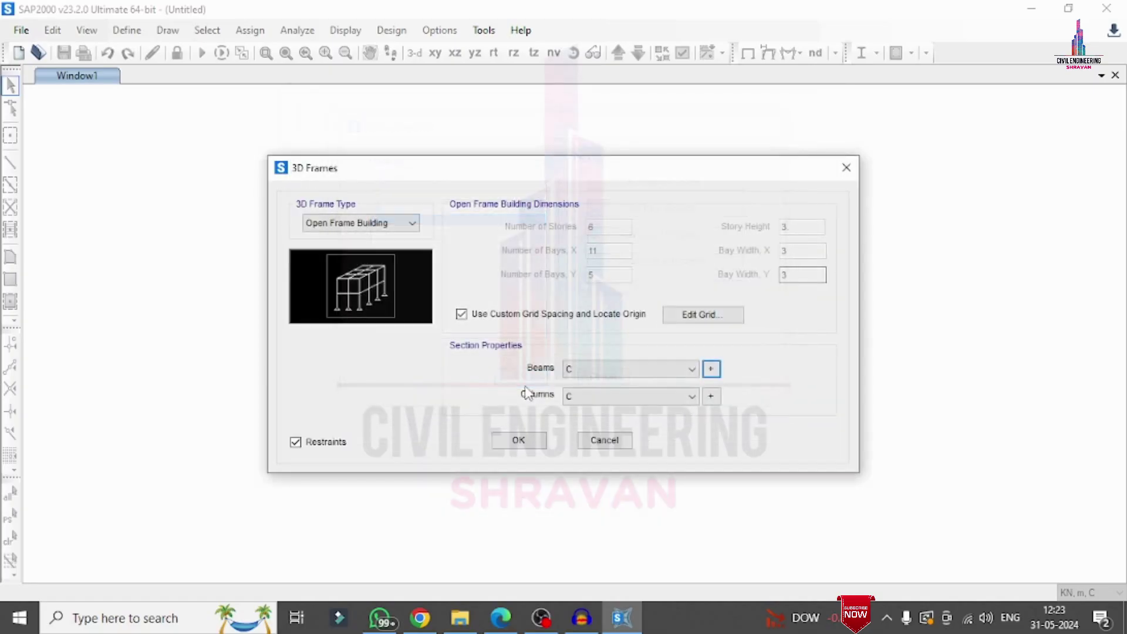
pyautogui.click(580, 370)
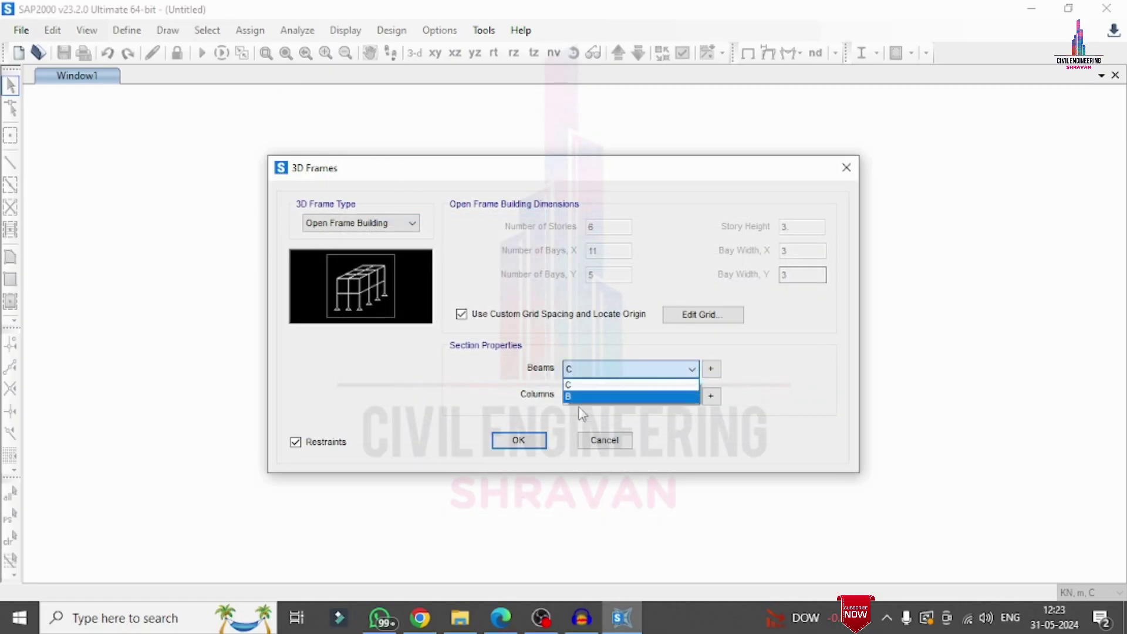
pyautogui.click(579, 399)
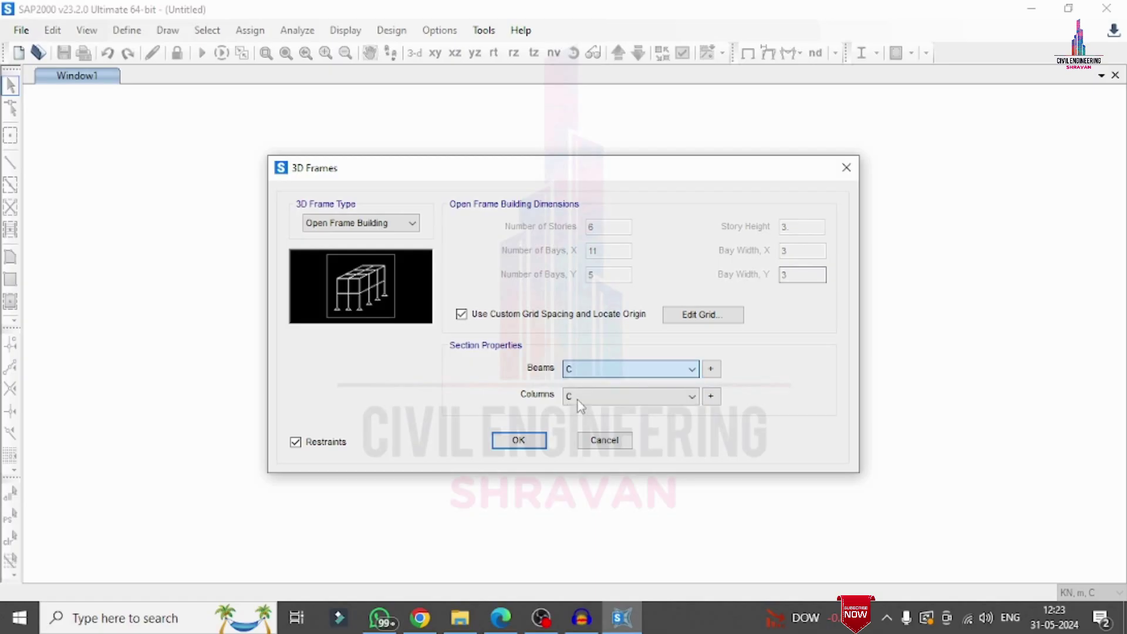
pyautogui.click(518, 440)
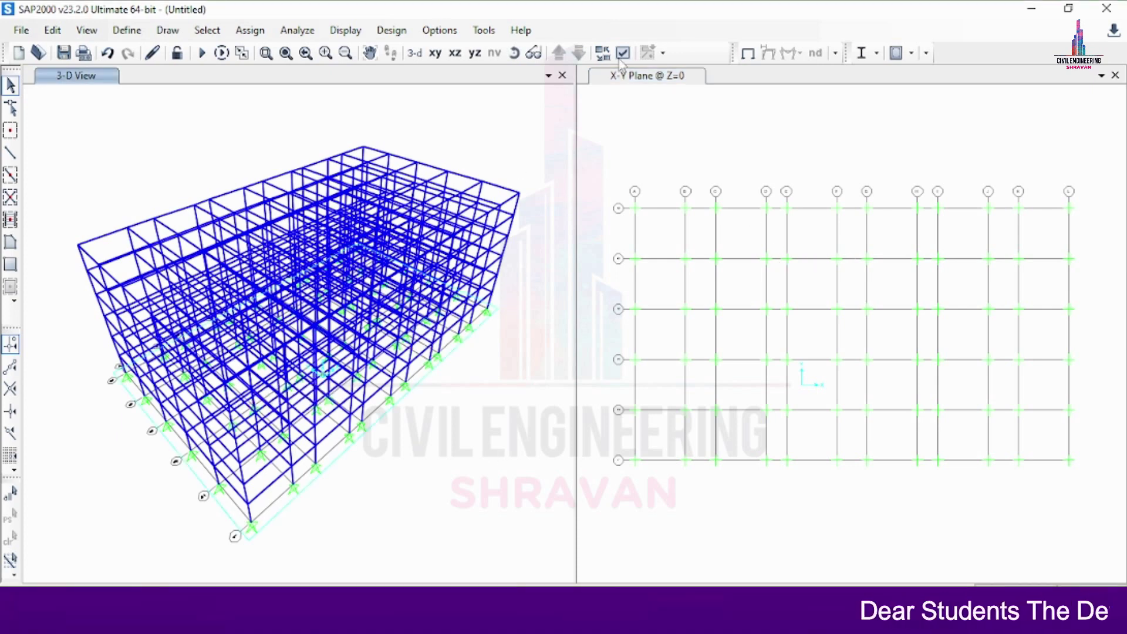
# Show the X-Y plan at Z=3 in the left window and the 3-D frame on the right.
pyautogui.click(432, 56)
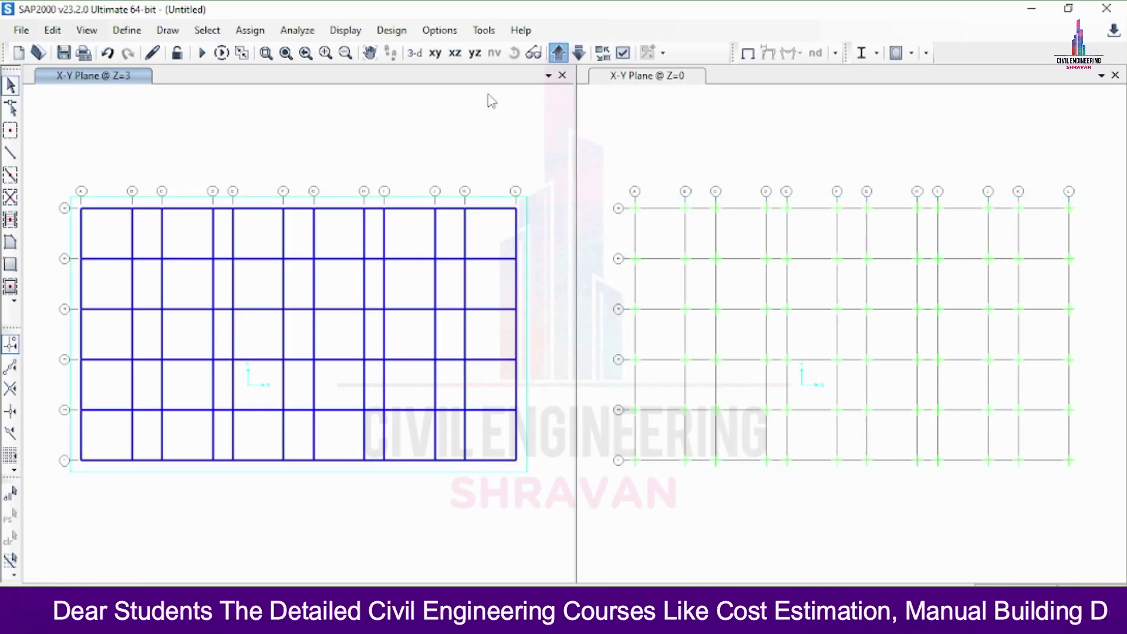
pyautogui.click(415, 53)
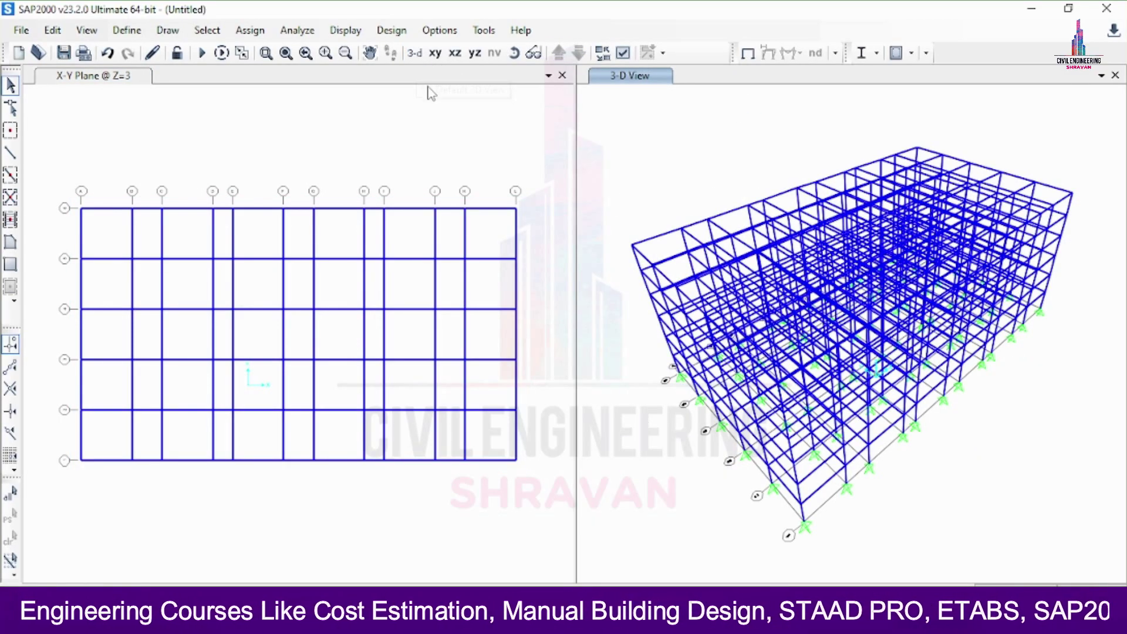
pyautogui.click(452, 147)
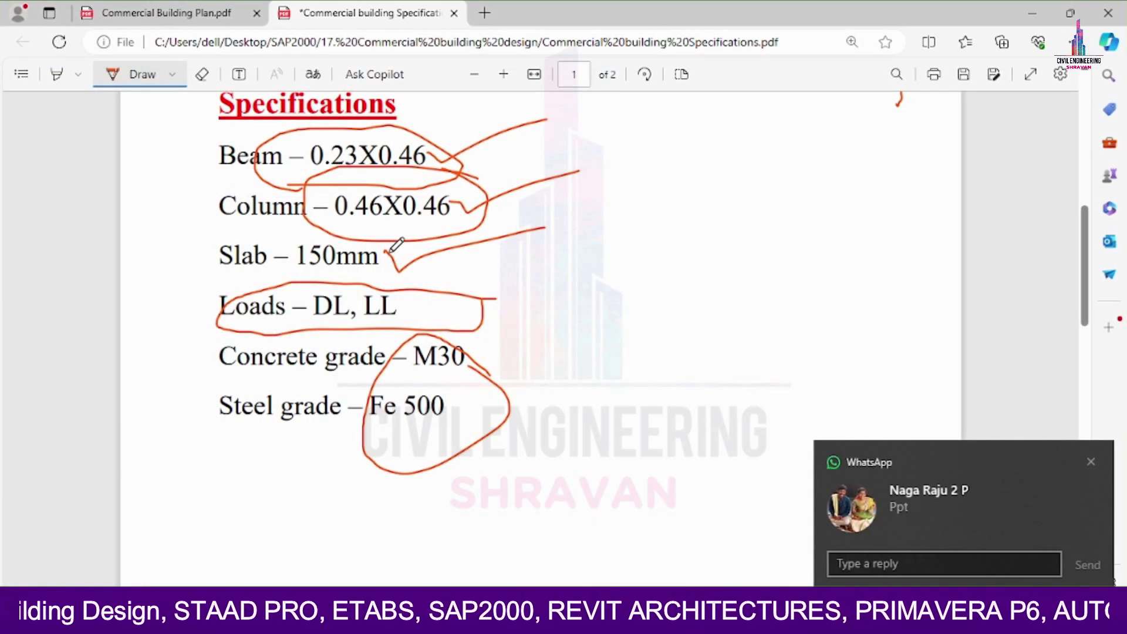
# Mark the Slab – 150mm line in the specifications PDF with an ink stroke.
pyautogui.click(1093, 468)
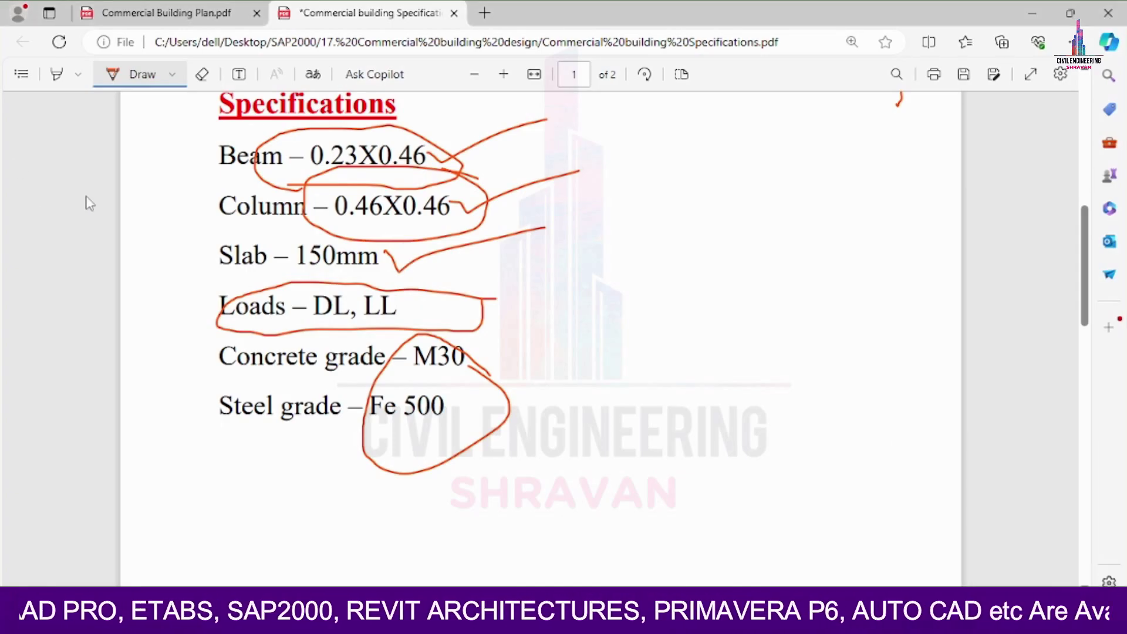
pyautogui.click(1039, 624)
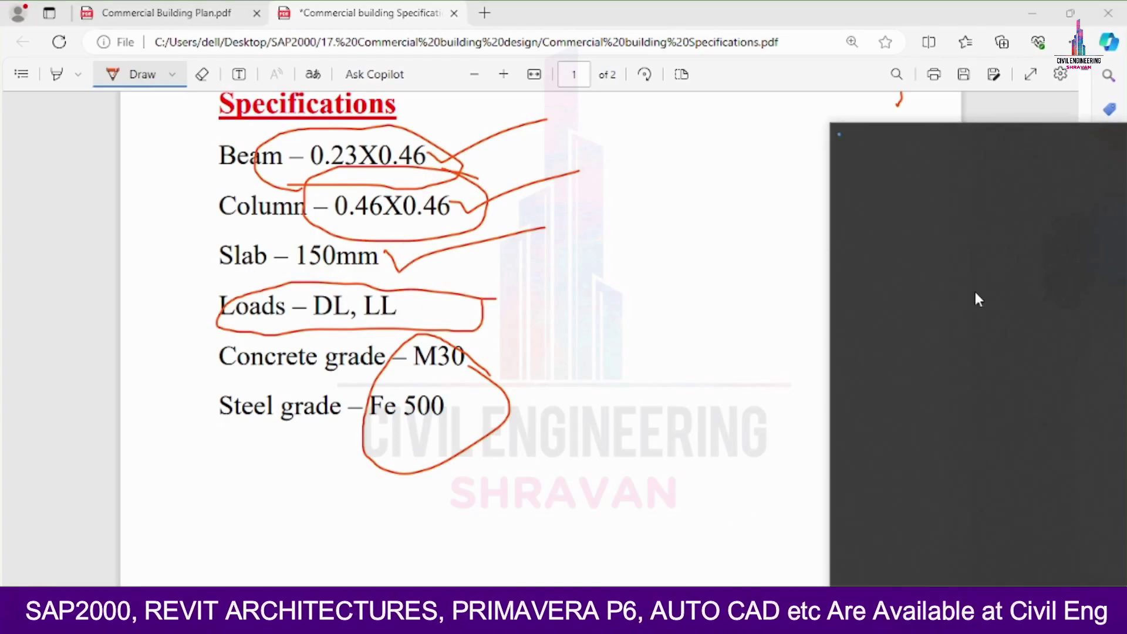
pyautogui.click(445, 257)
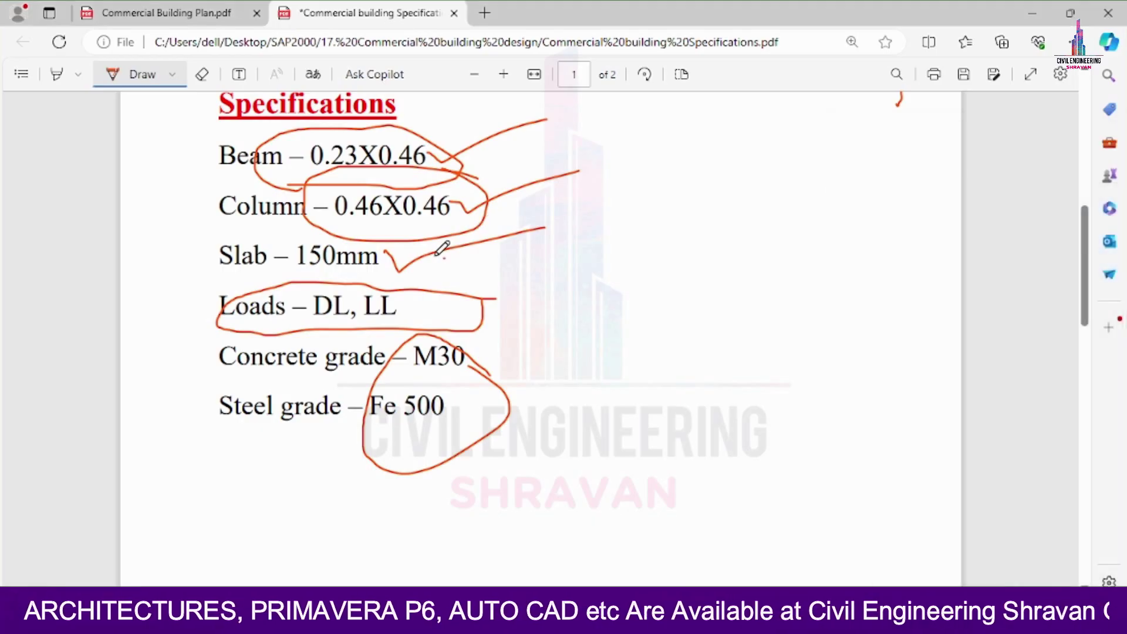
pyautogui.moveTo(424, 252)
pyautogui.mouseDown()
pyautogui.moveTo(452, 277)
pyautogui.moveTo(614, 229)
pyautogui.mouseUp()
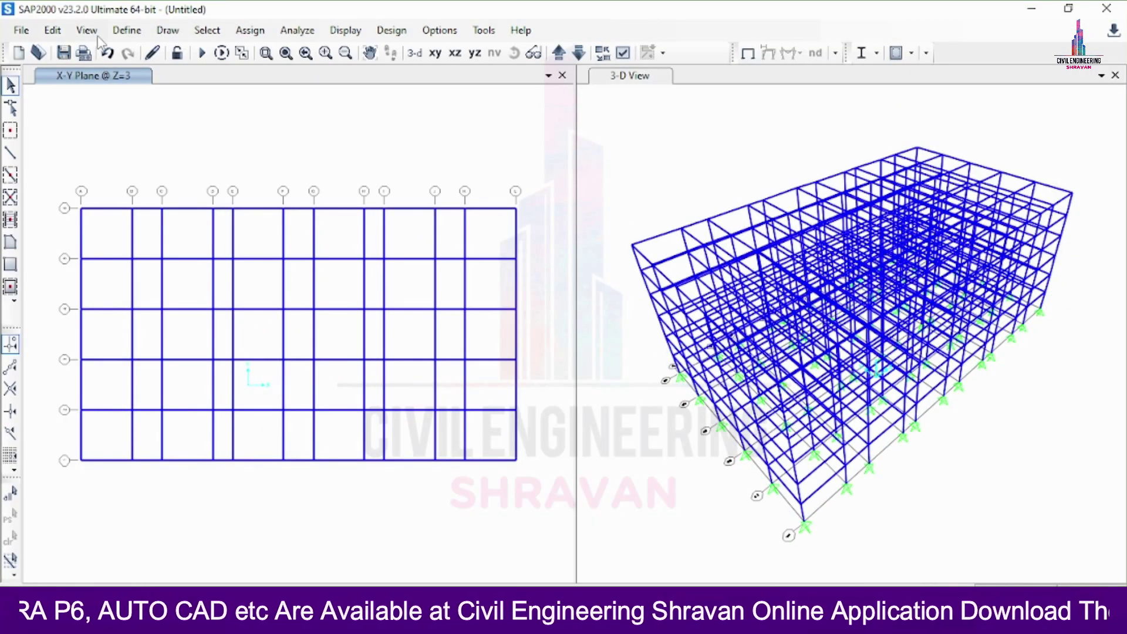
pyautogui.click(127, 29)
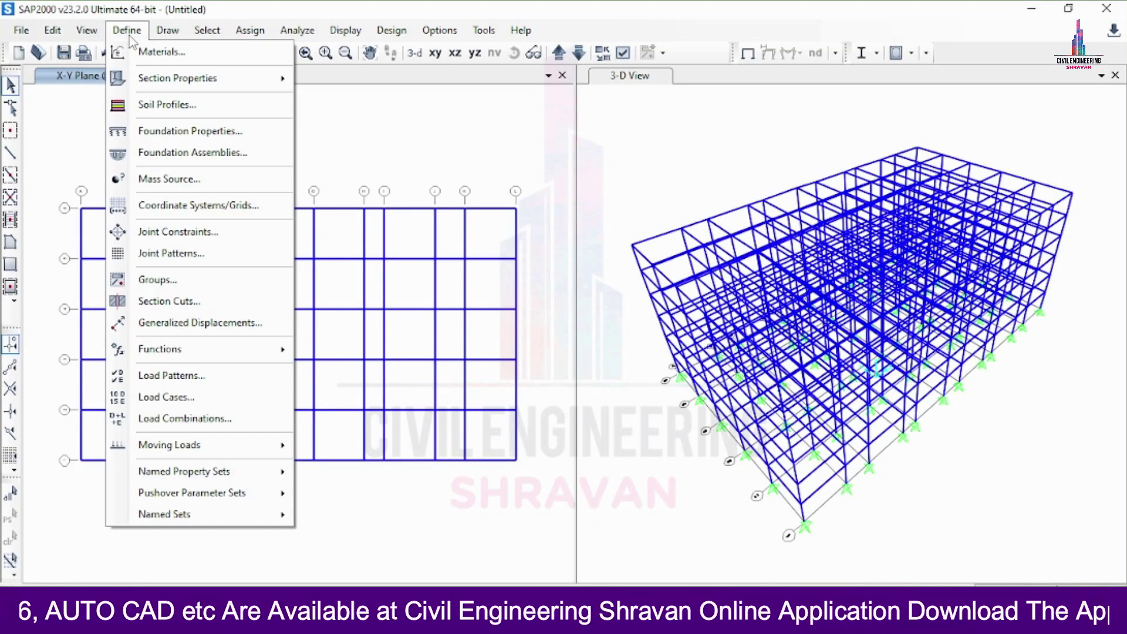
# Define a Shell – Thin M30 area section named 150, membrane 0.525 and bending 0.15 thick.
pyautogui.moveTo(176, 78)
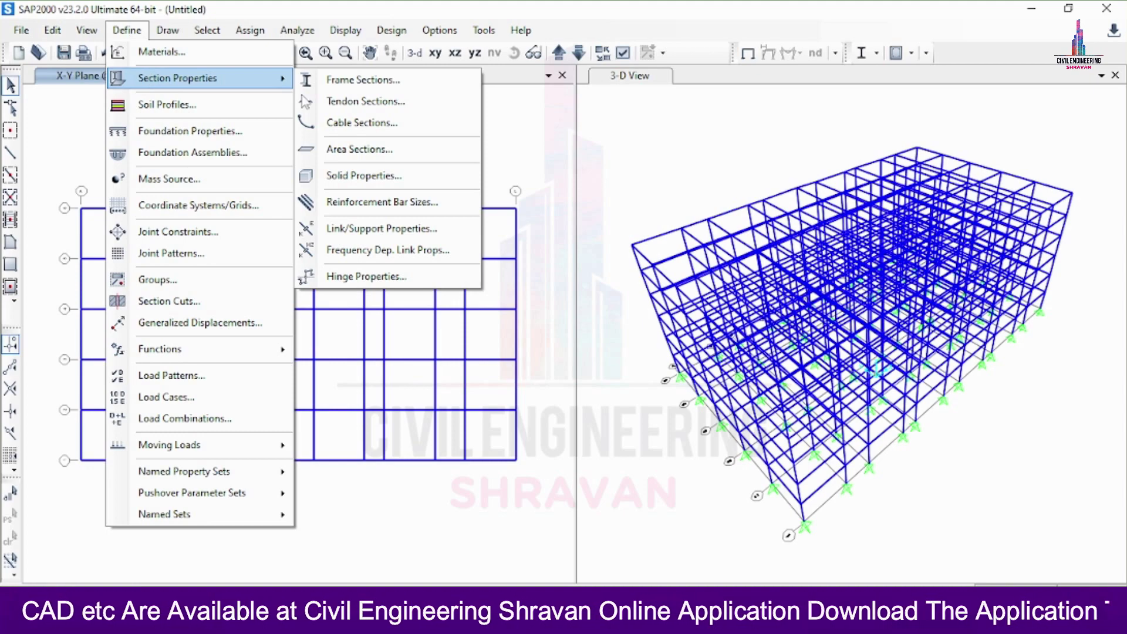
pyautogui.click(405, 150)
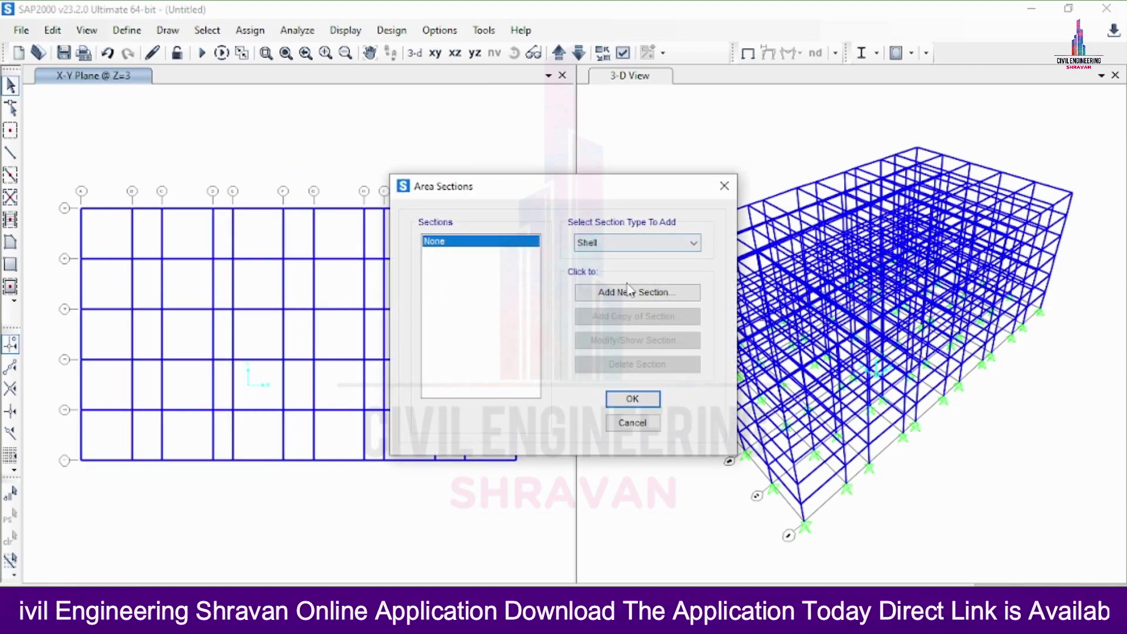
pyautogui.click(628, 292)
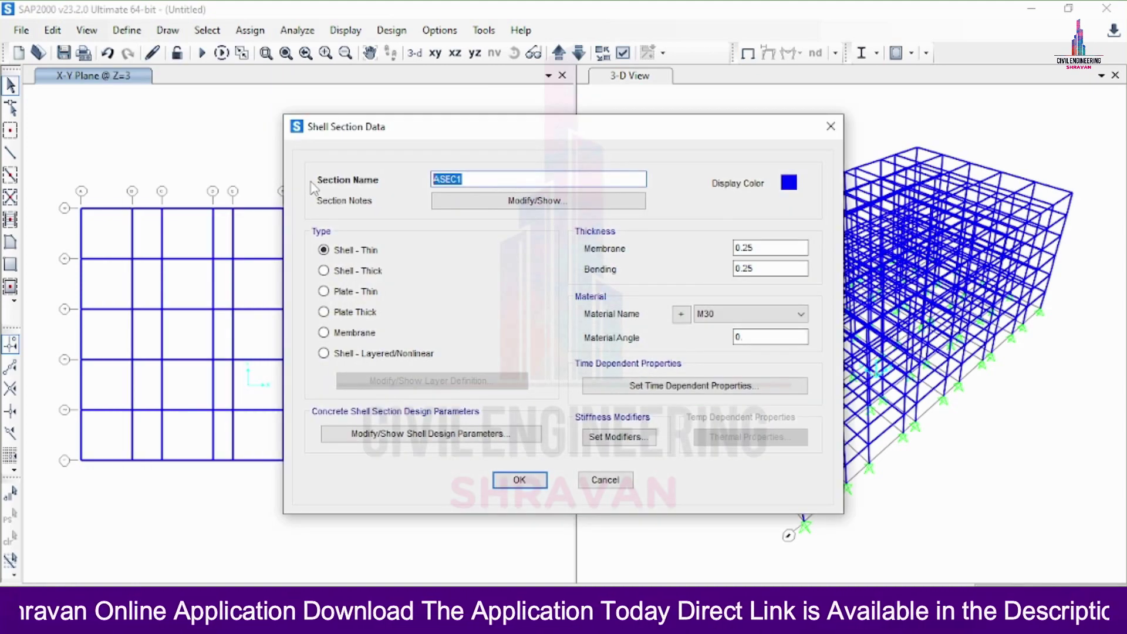
pyautogui.write('150')
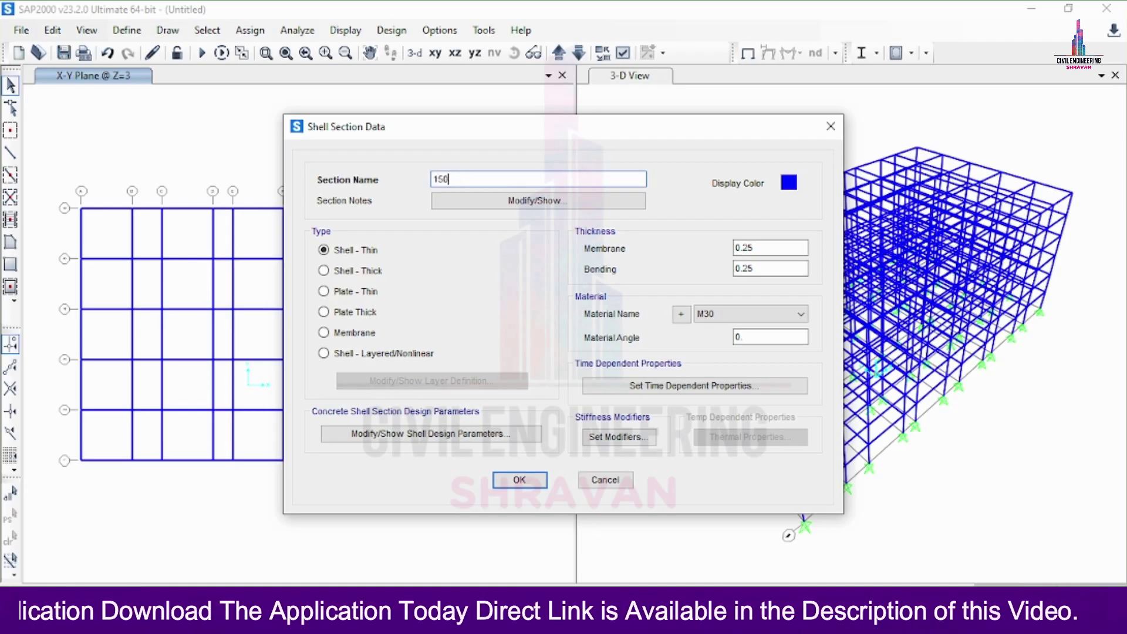
pyautogui.click(744, 247)
pyautogui.write('5')
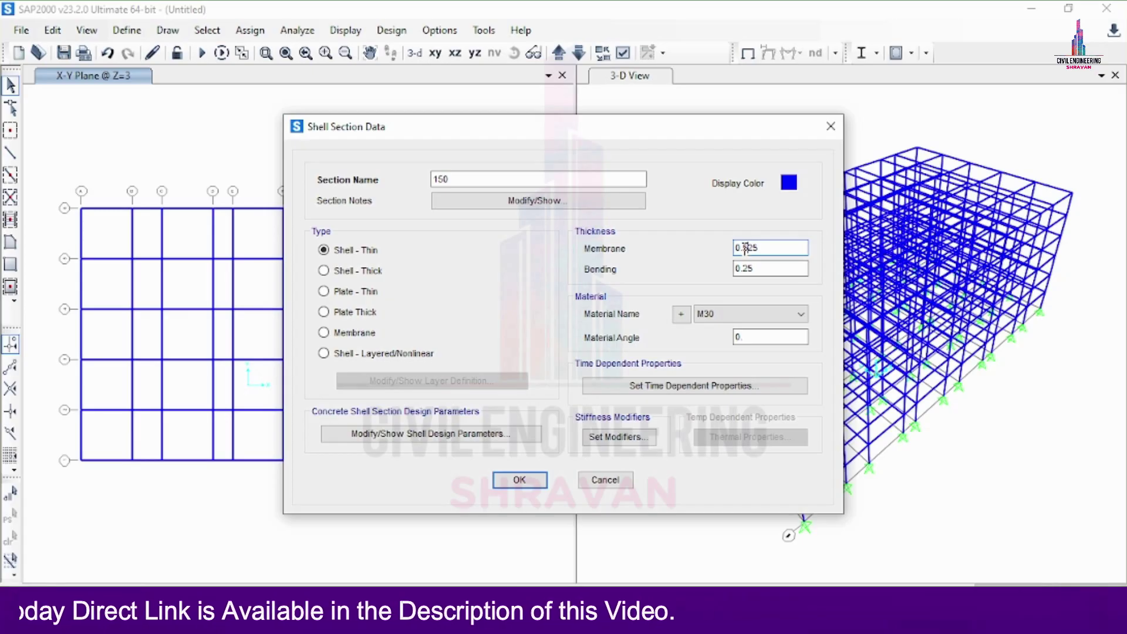
pyautogui.press('Tab')
pyautogui.write('0.15')
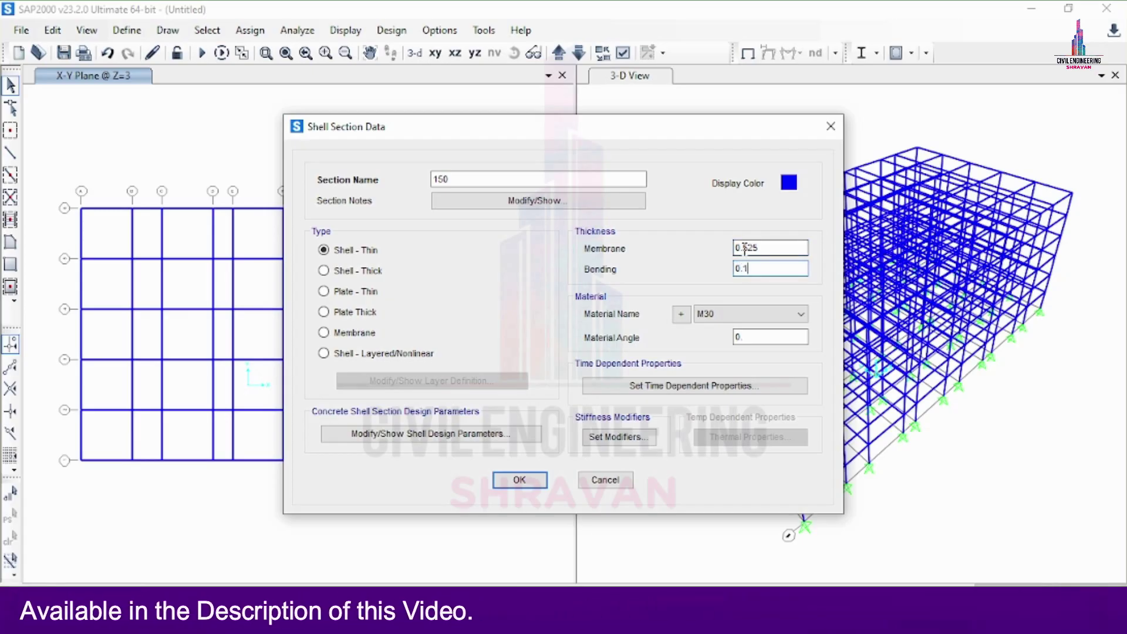
pyautogui.click(520, 479)
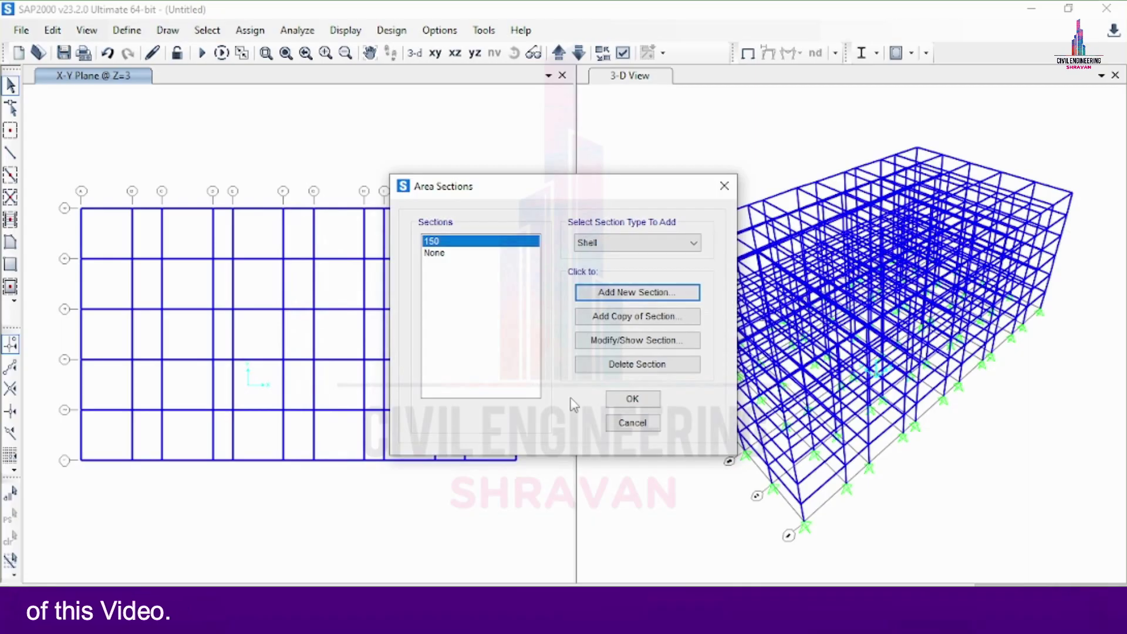
pyautogui.click(608, 400)
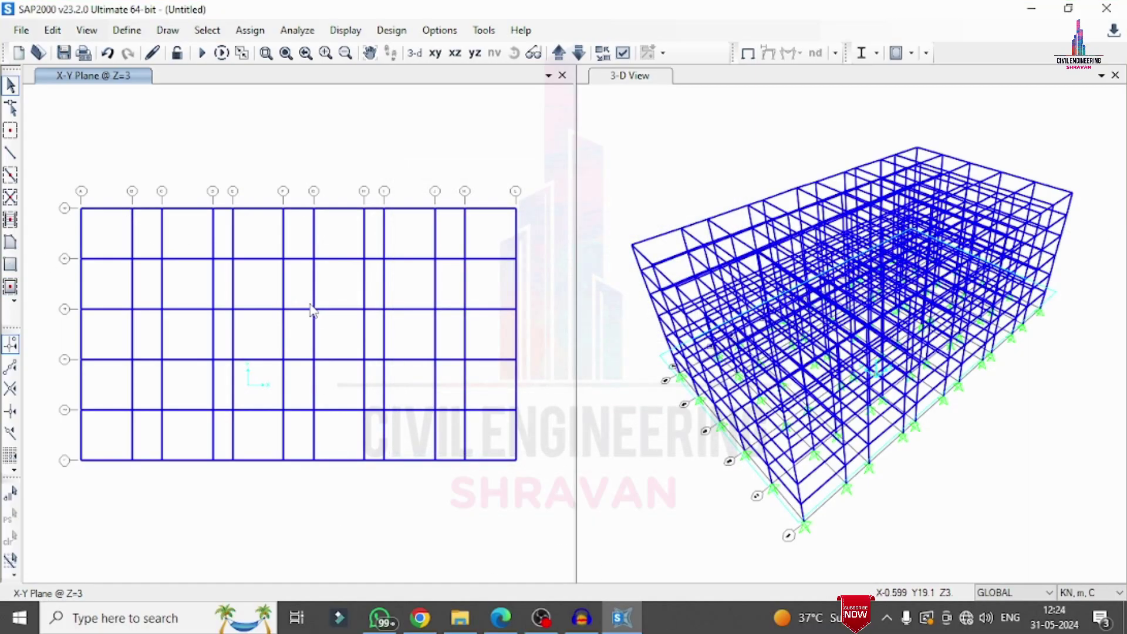
# Fill every bay of the Z=3 grid with slab areas using quick draw.
pyautogui.click(11, 286)
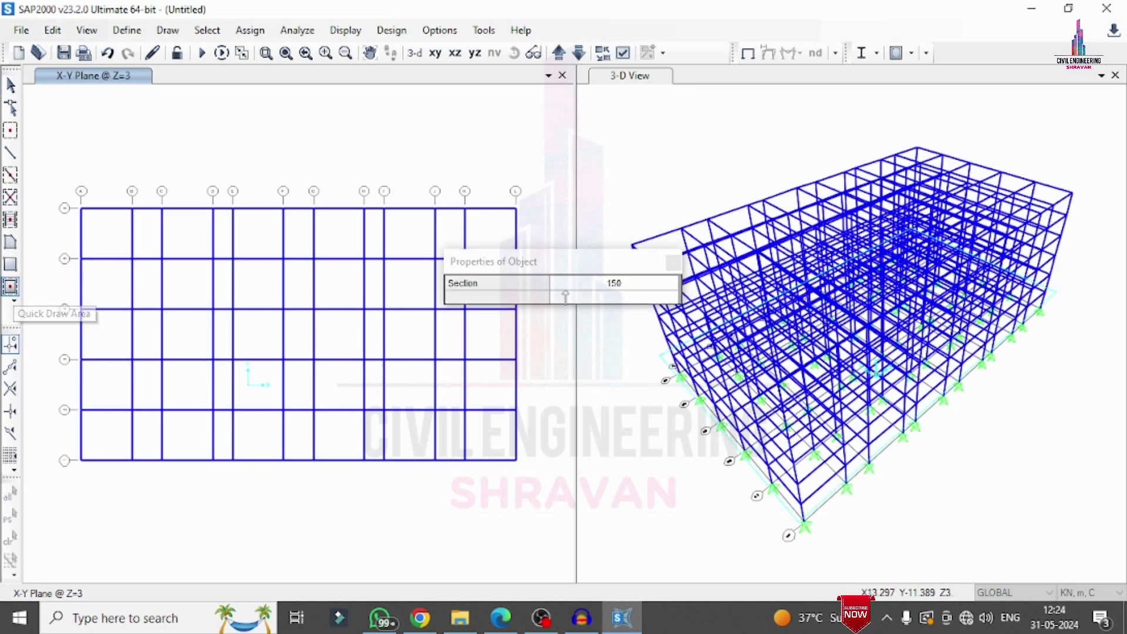
pyautogui.moveTo(542, 261); pyautogui.dragTo(526, 49)
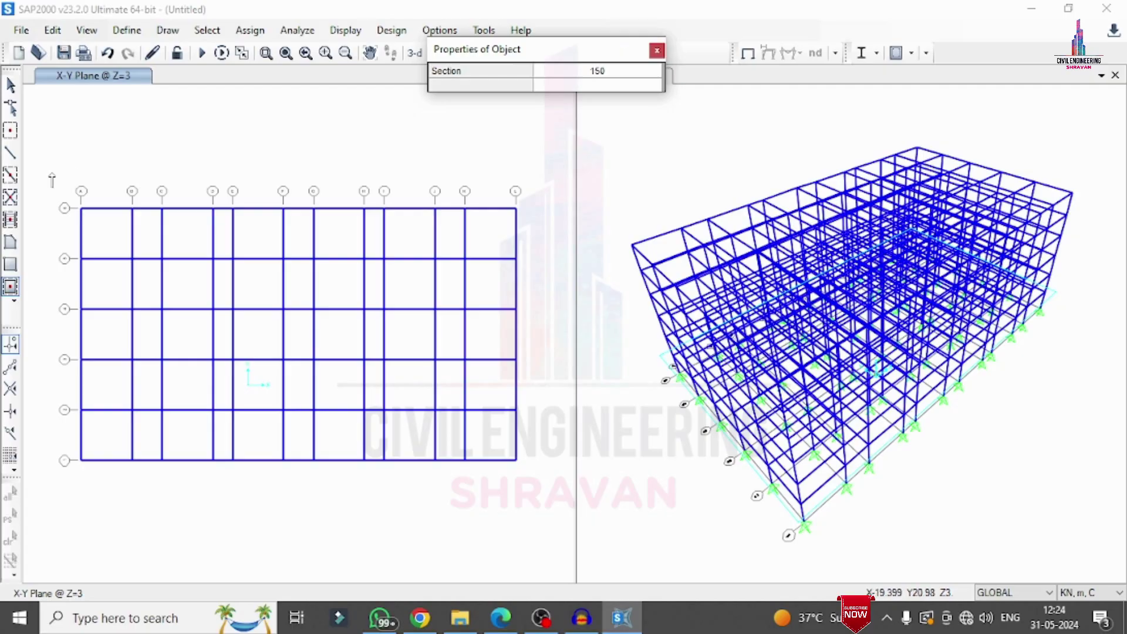
pyautogui.moveTo(52, 171); pyautogui.dragTo(540, 506)
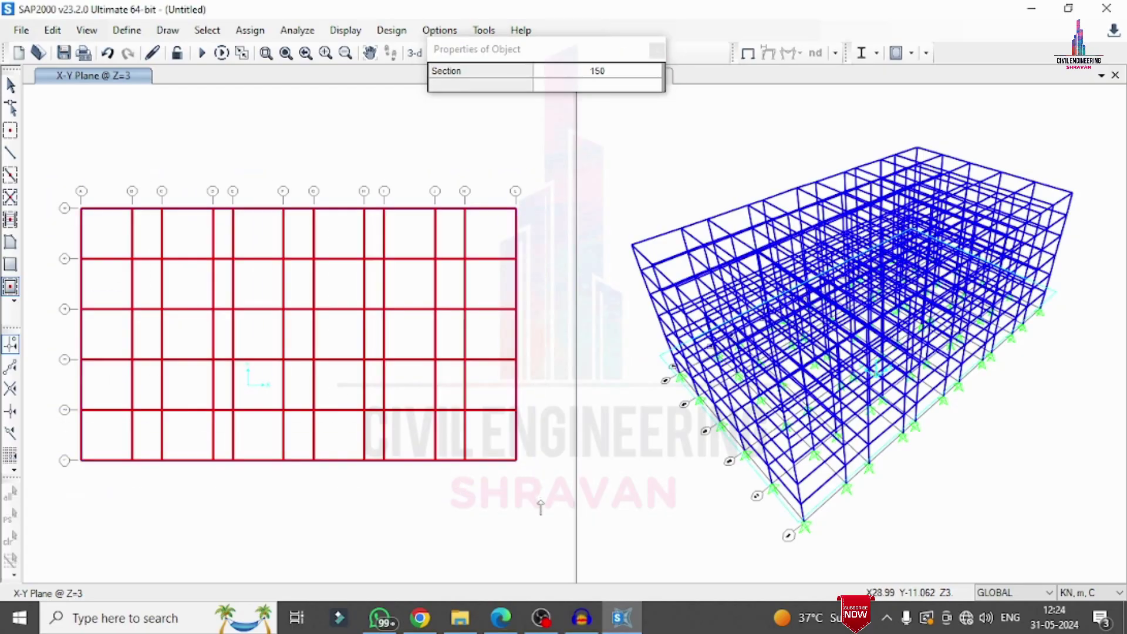
pyautogui.click(657, 51)
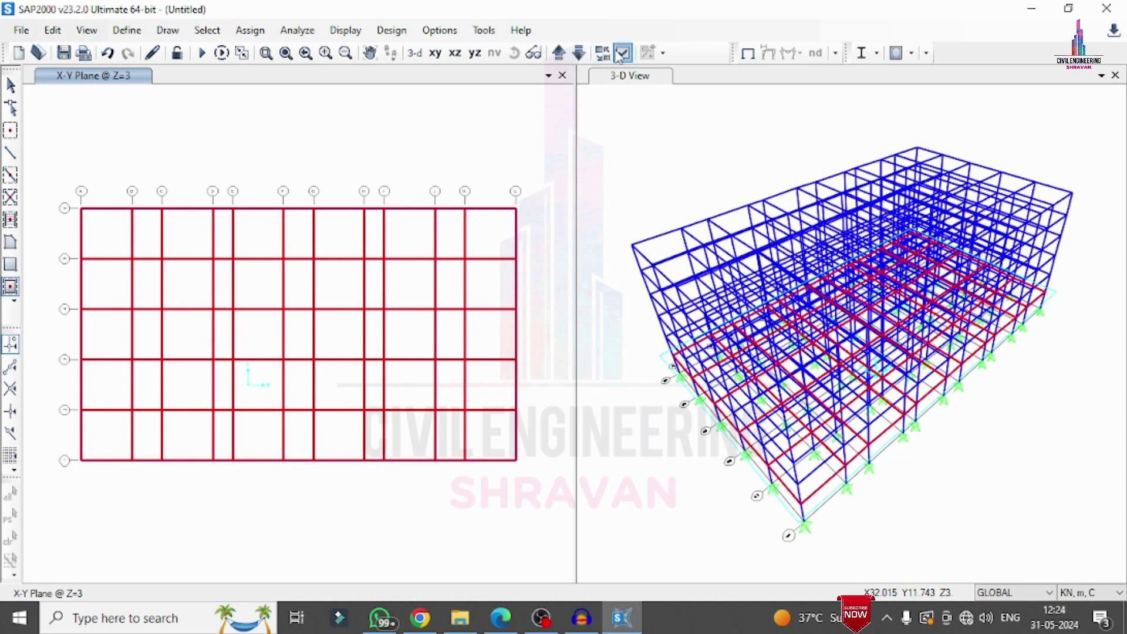
# Turn on filled area display in all windows.
pyautogui.click(621, 54)
pyautogui.click(519, 95)
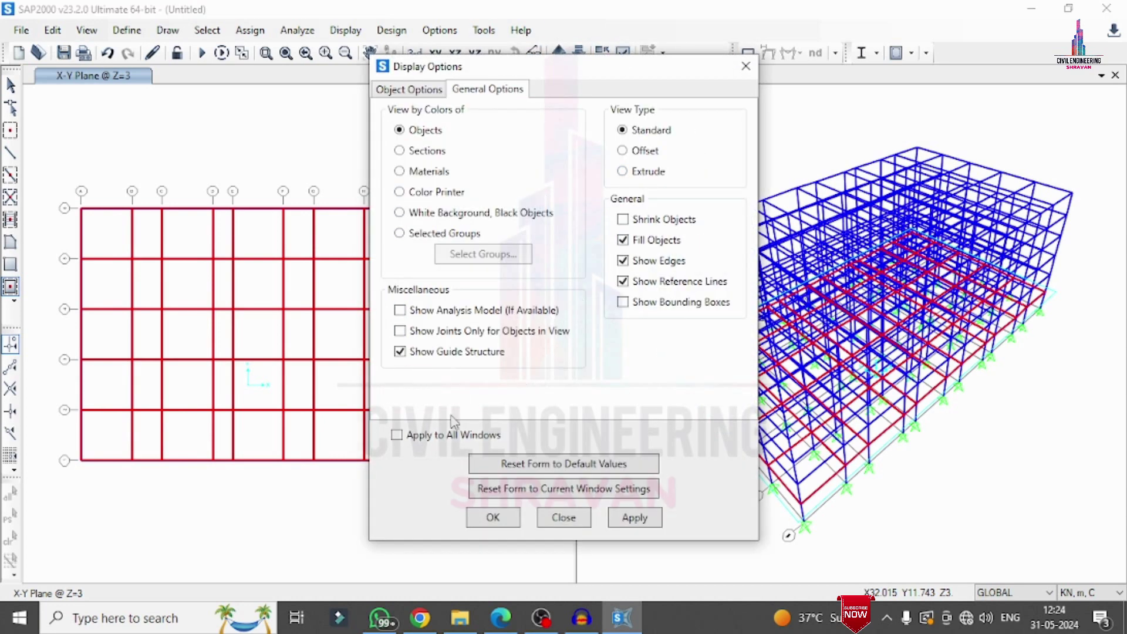
pyautogui.click(504, 519)
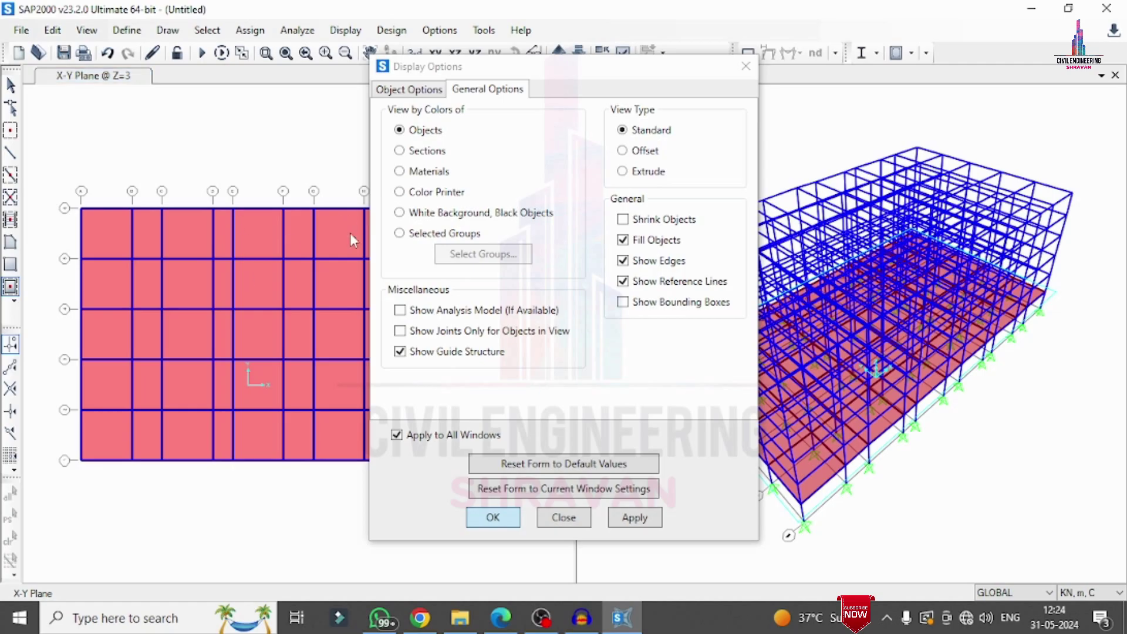
pyautogui.click(746, 66)
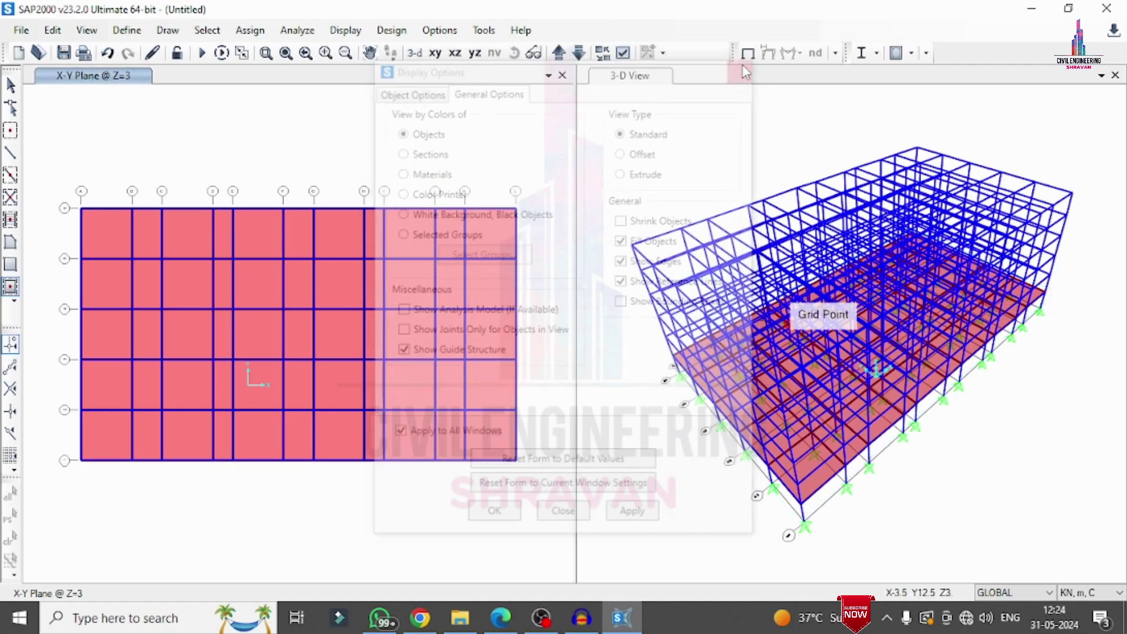
# Select the D-E strip slabs in rows 1 and 2.
pyautogui.click(10, 86)
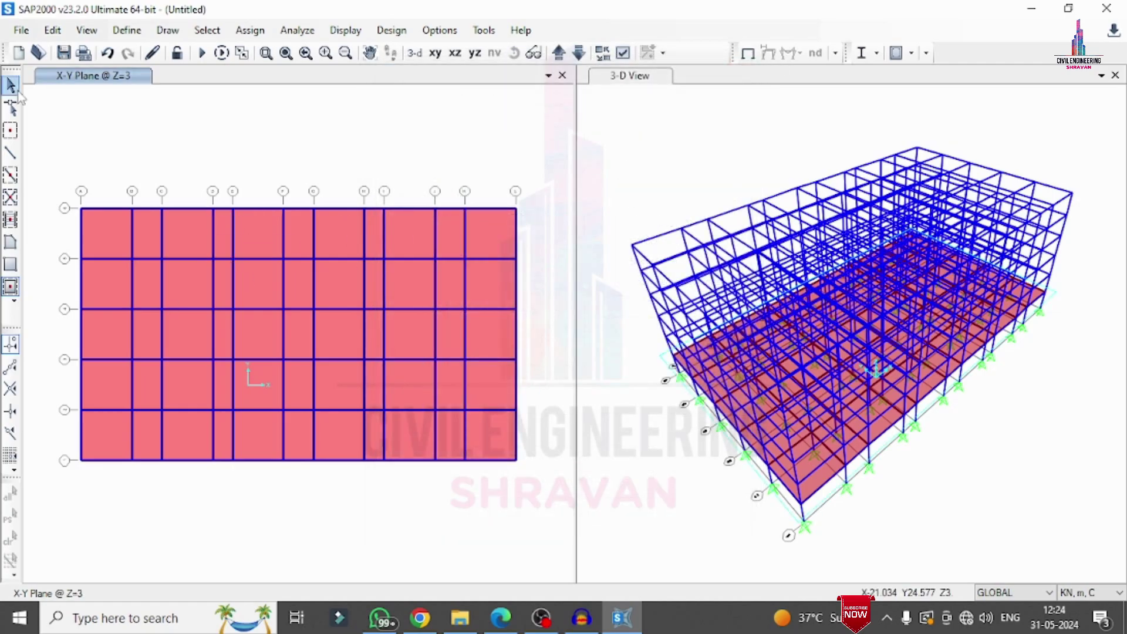
pyautogui.click(227, 236)
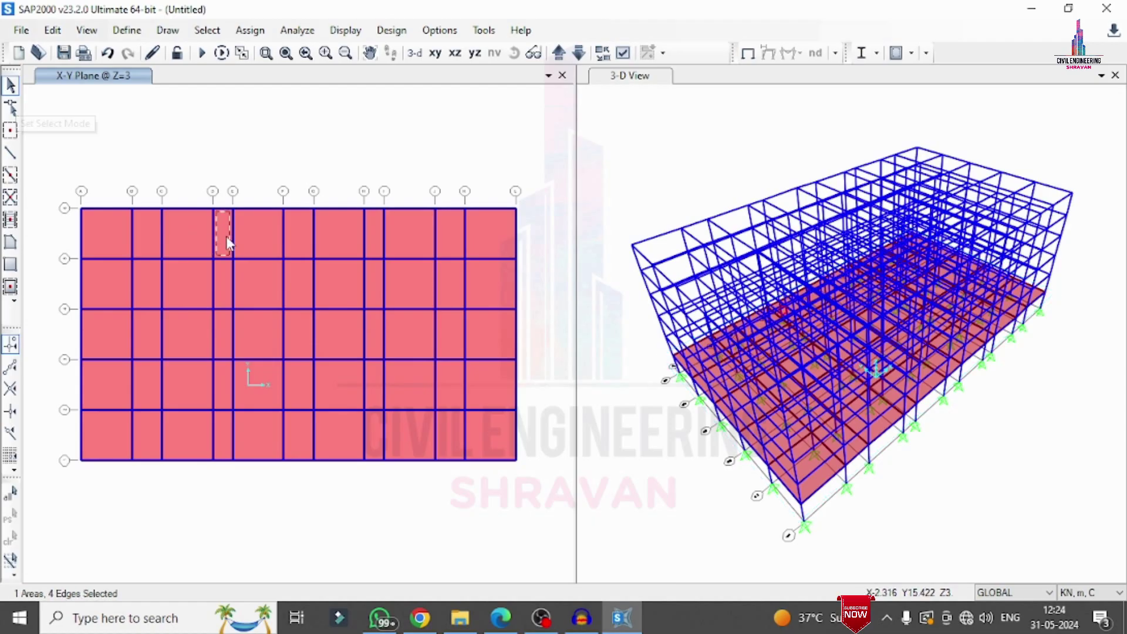
pyautogui.click(224, 285)
# Add the remaining D-E strip slabs and all H-I strip slabs to the selection.
pyautogui.click(221, 334)
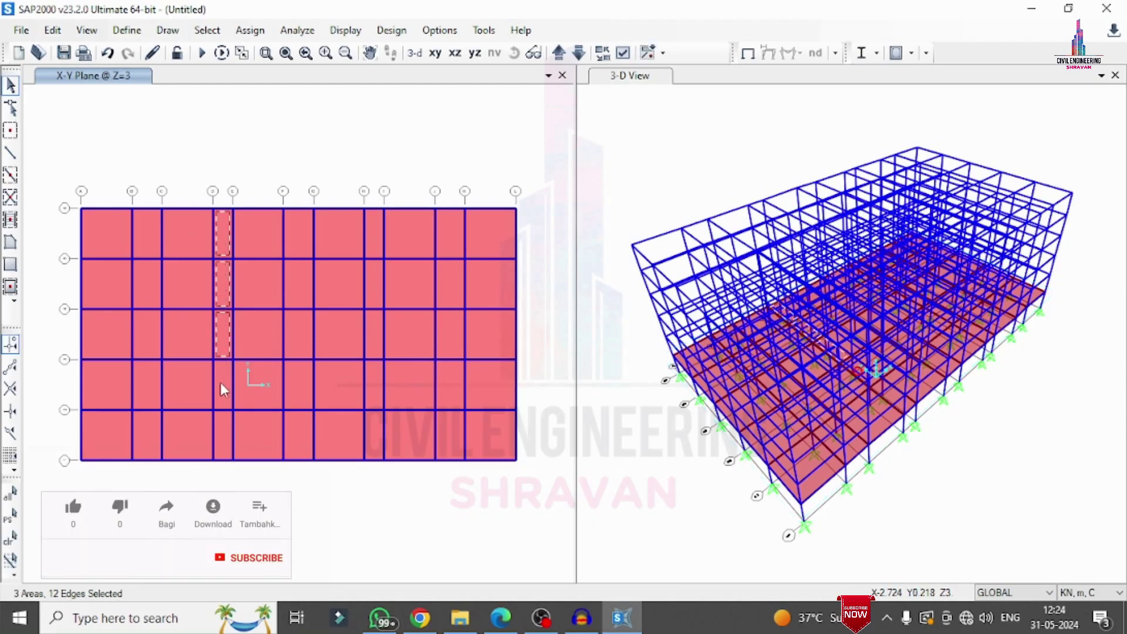
pyautogui.click(219, 437)
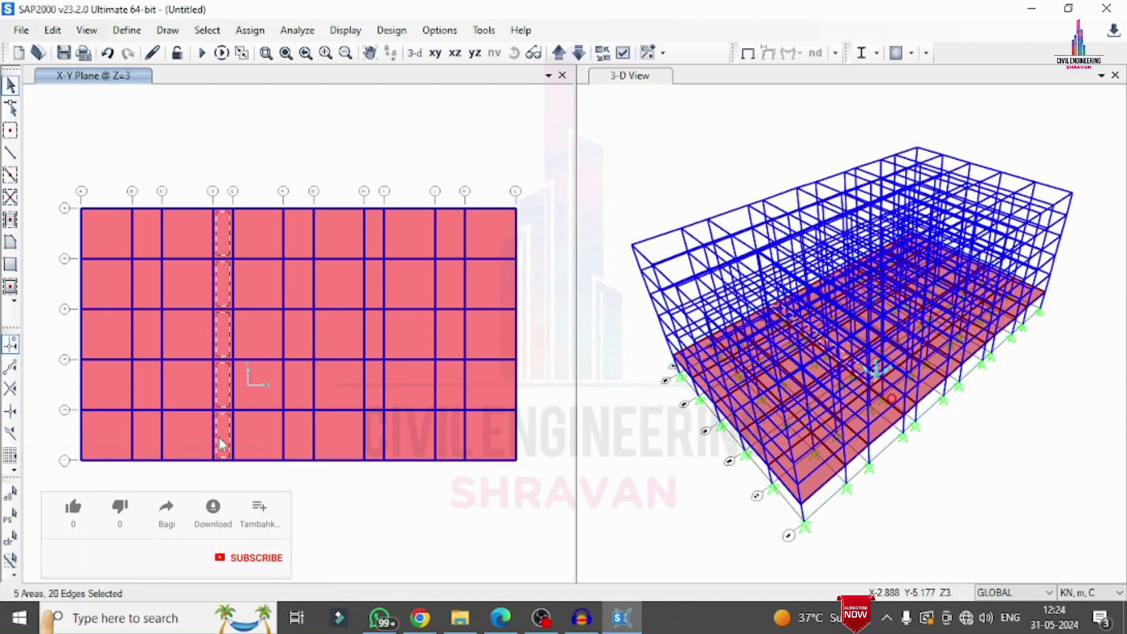
pyautogui.click(372, 229)
pyautogui.click(370, 283)
pyautogui.click(371, 344)
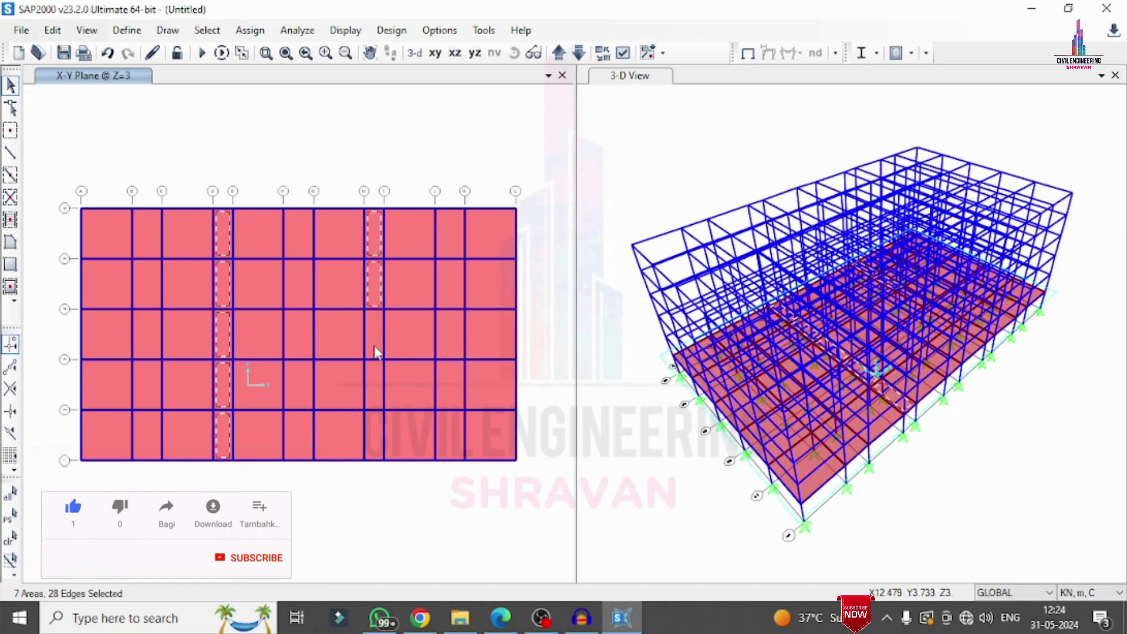
pyautogui.click(368, 385)
pyautogui.click(372, 439)
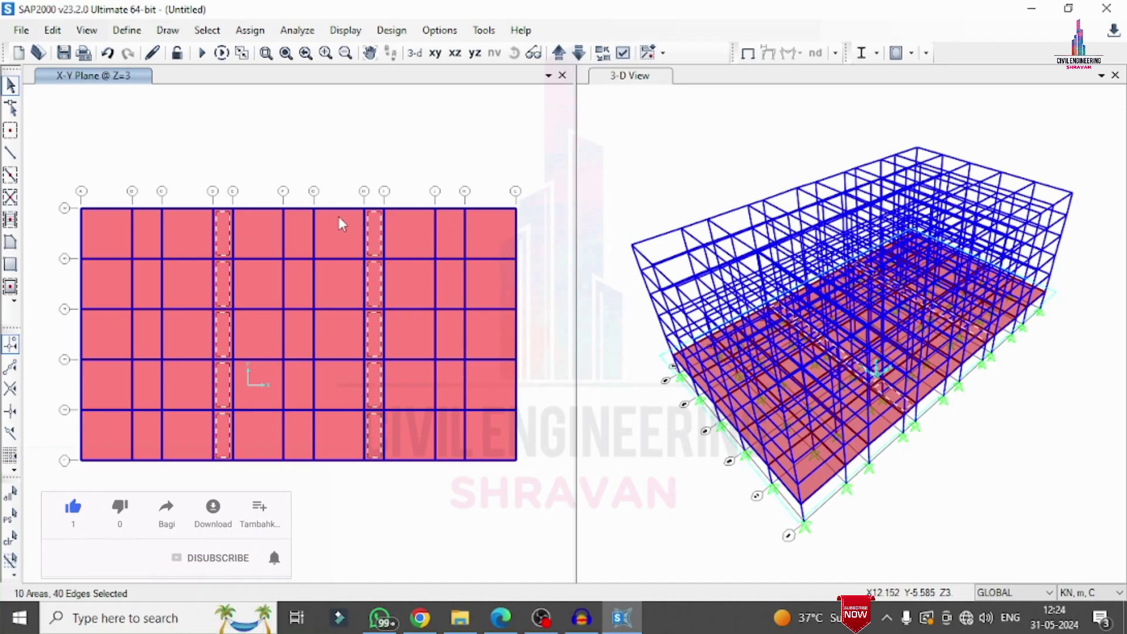
pyautogui.click(301, 233)
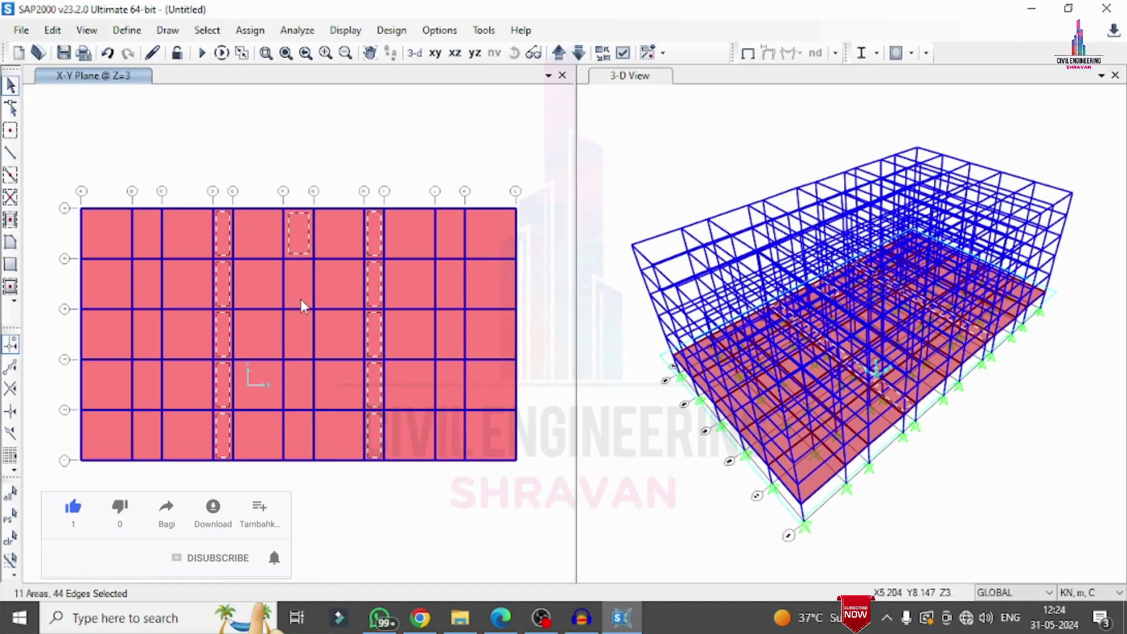
pyautogui.click(298, 234)
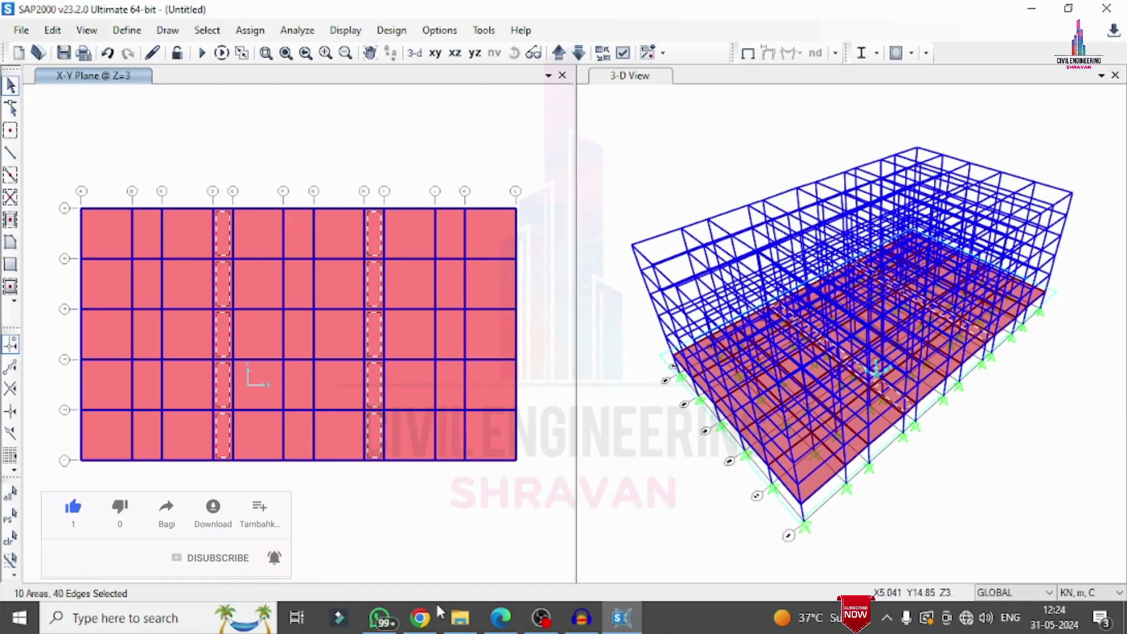
# Circle the left staircase on the PDF plan, then select the first row-3 staircase bay.
pyautogui.click(498, 619)
pyautogui.scroll(10, 423, 223)
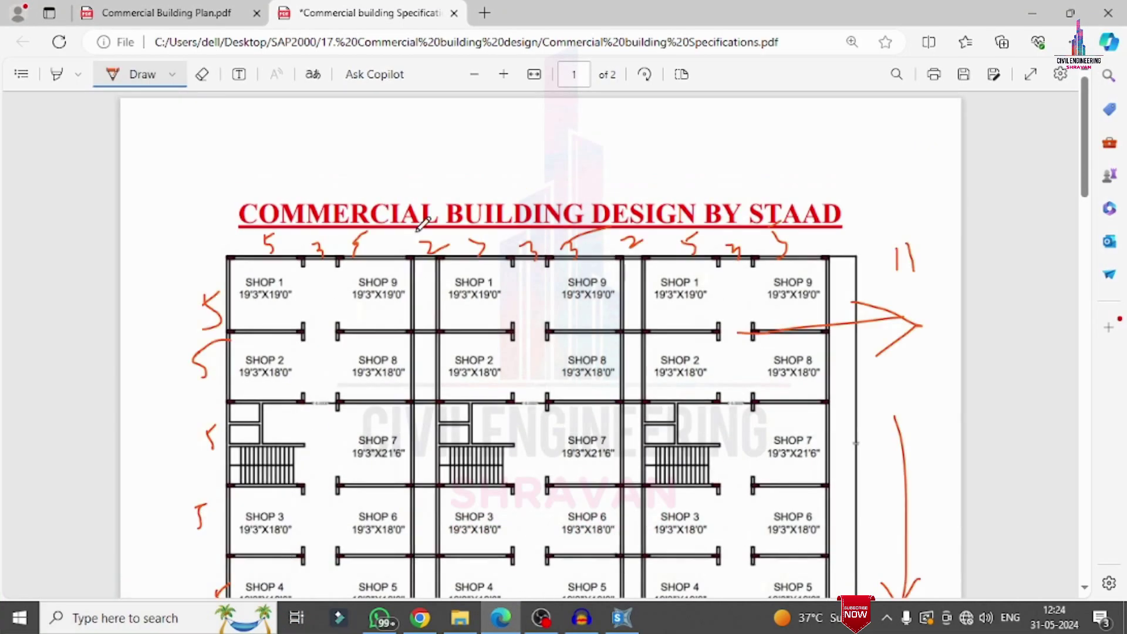
pyautogui.moveTo(296, 422)
pyautogui.mouseDown()
pyautogui.moveTo(227, 423)
pyautogui.moveTo(233, 484)
pyautogui.moveTo(311, 471)
pyautogui.moveTo(294, 382)
pyautogui.moveTo(256, 417)
pyautogui.mouseUp()
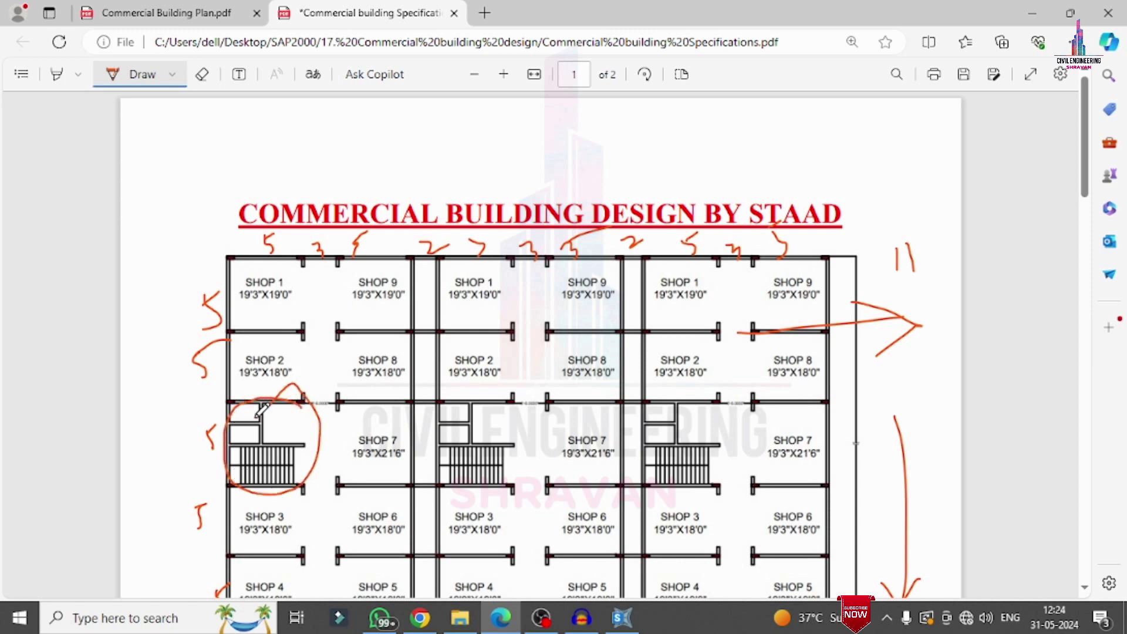
pyautogui.click(621, 618)
pyautogui.click(115, 333)
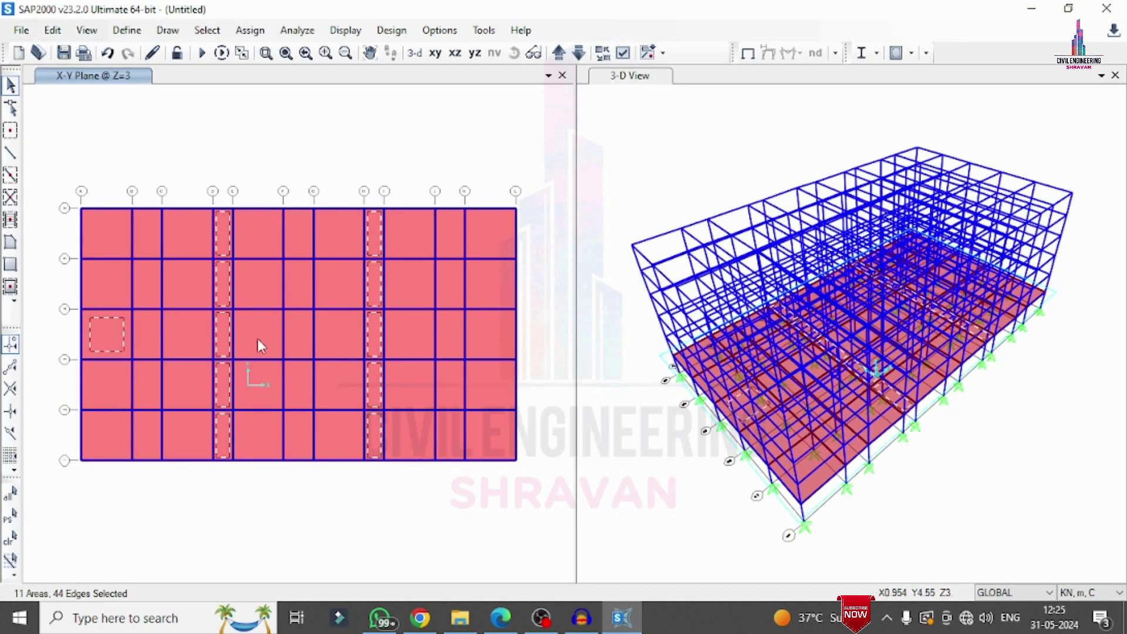
# Add the other two row-3 staircase bays to the selection and delete all selected slabs.
pyautogui.click(257, 338)
pyautogui.click(406, 336)
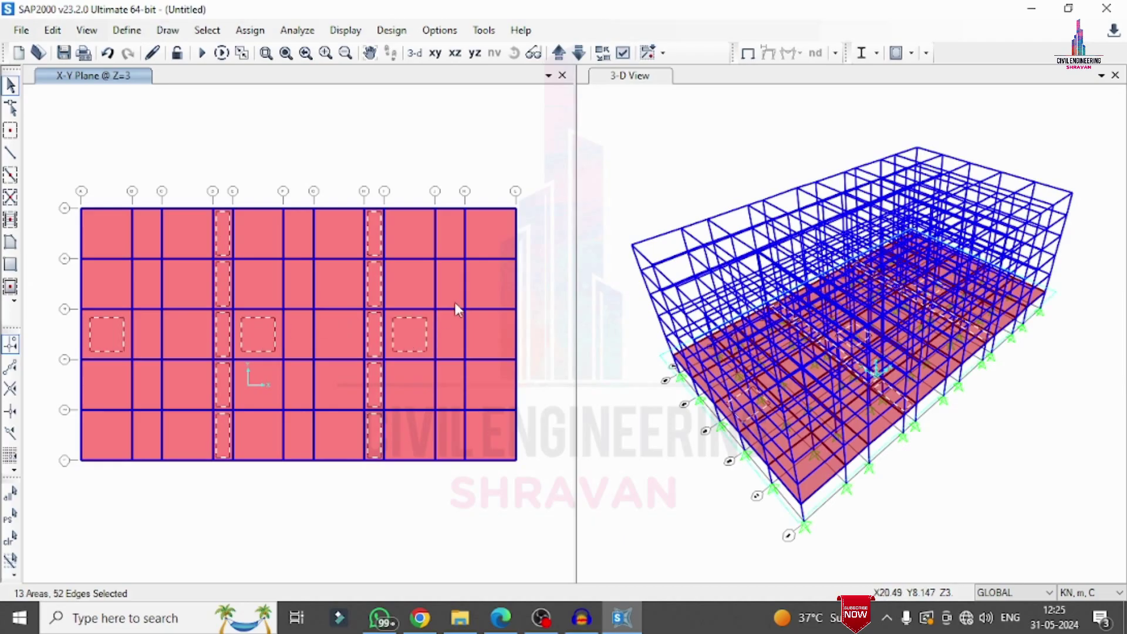
pyautogui.click(52, 30)
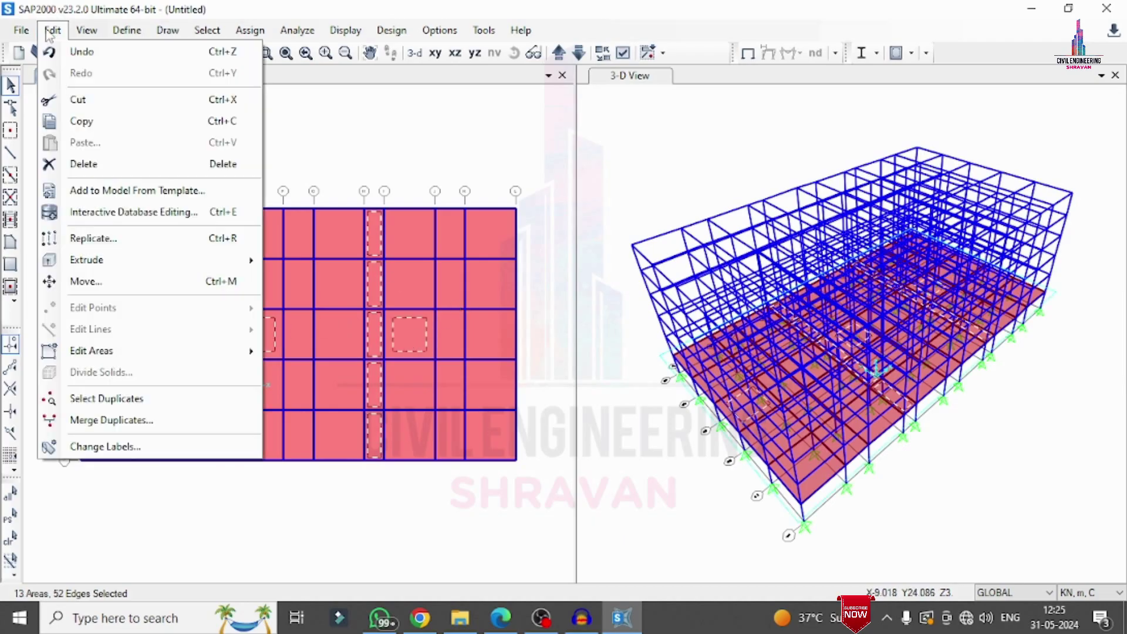
pyautogui.click(82, 162)
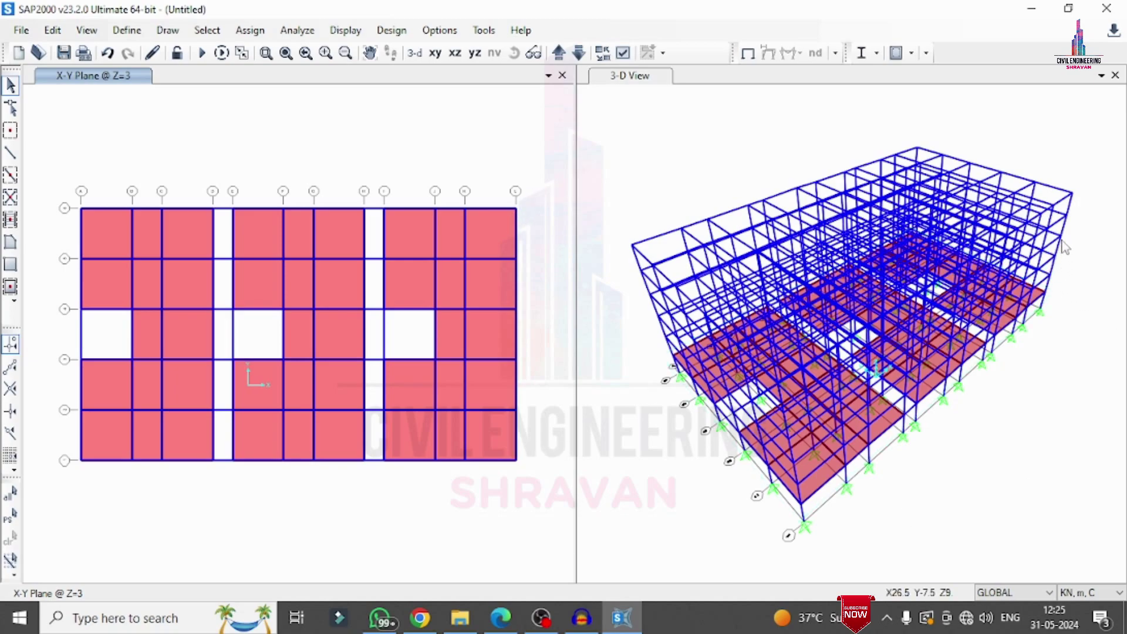
# Select all slabs with the 150 area section.
pyautogui.click(206, 30)
pyautogui.moveTo(264, 52)
pyautogui.moveTo(490, 202)
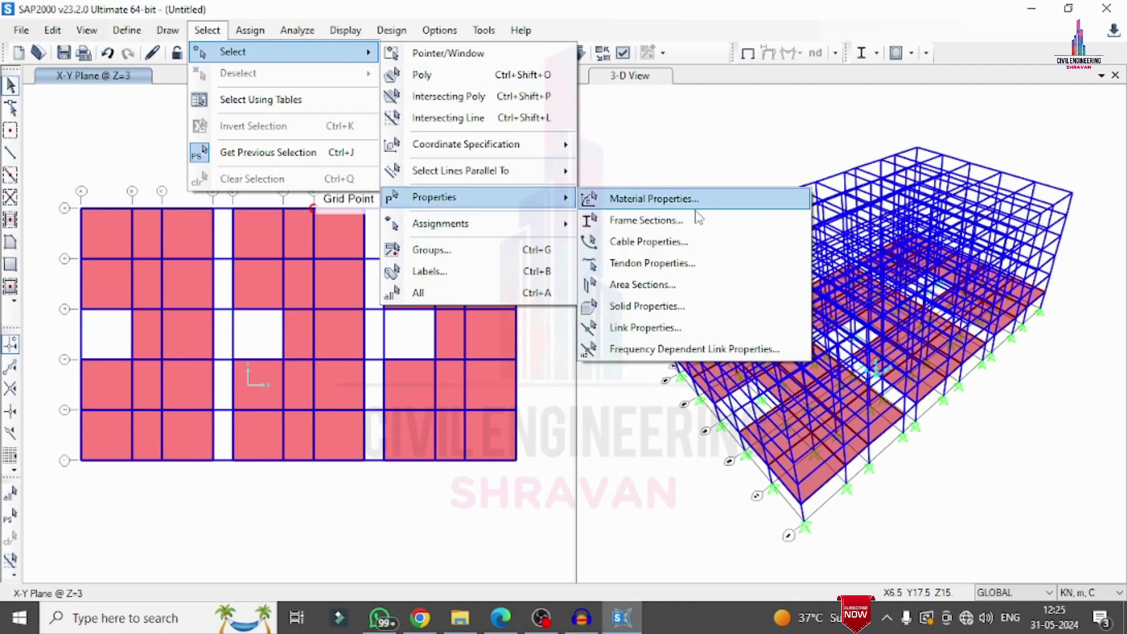
pyautogui.click(650, 286)
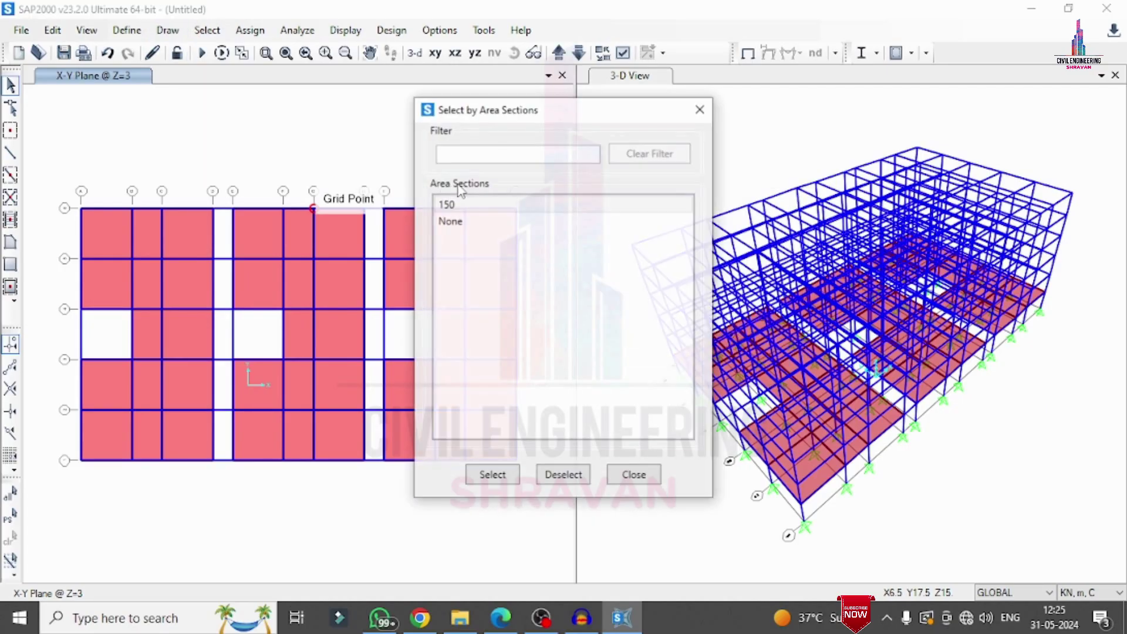
pyautogui.click(452, 205)
pyautogui.click(492, 474)
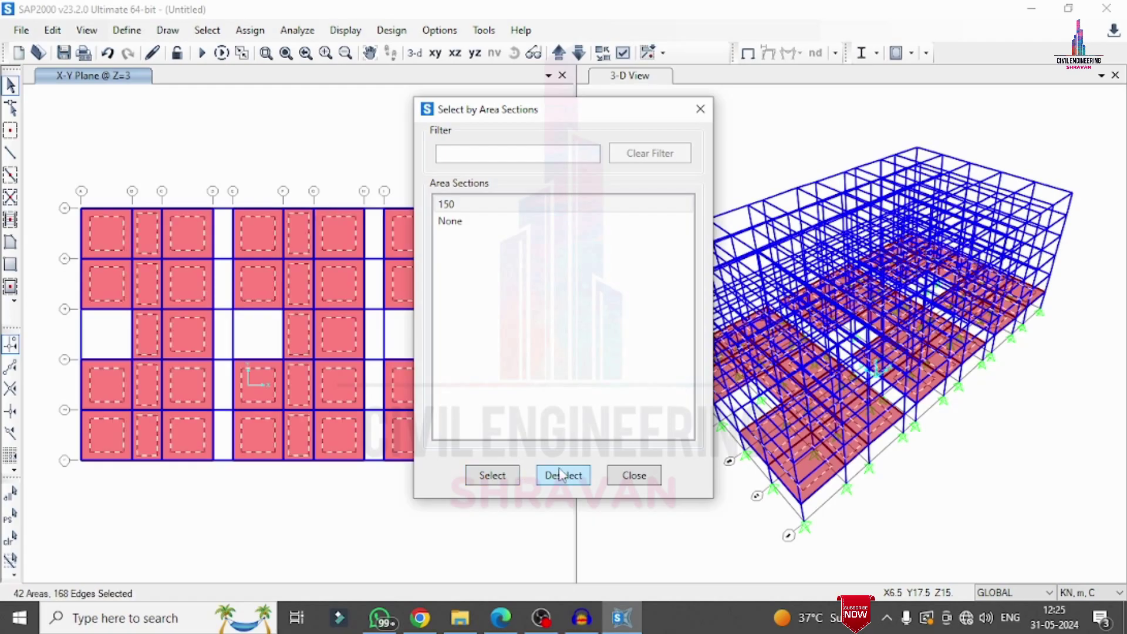
pyautogui.click(634, 476)
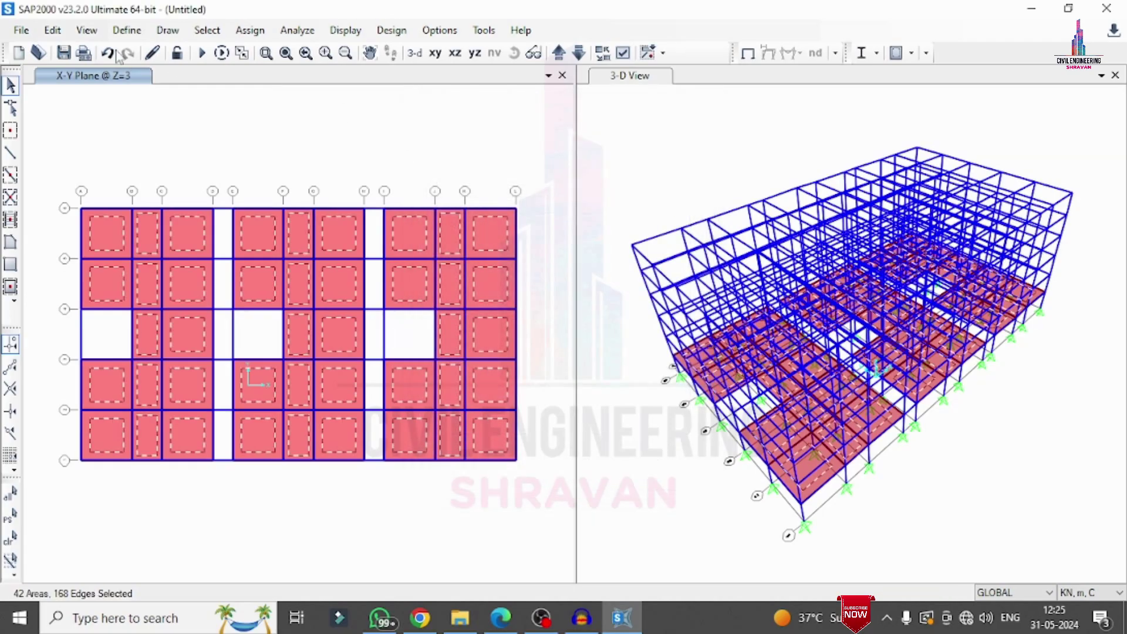
# Replicate the selected slabs 5 times upward at dz = 3 m.
pyautogui.click(53, 31)
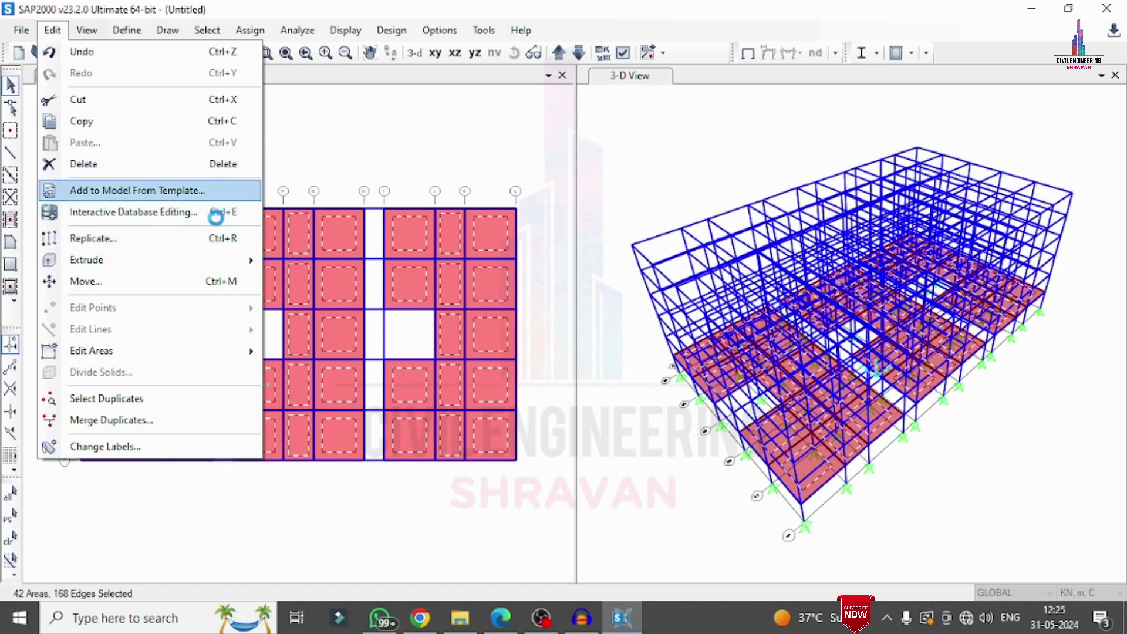
pyautogui.click(154, 236)
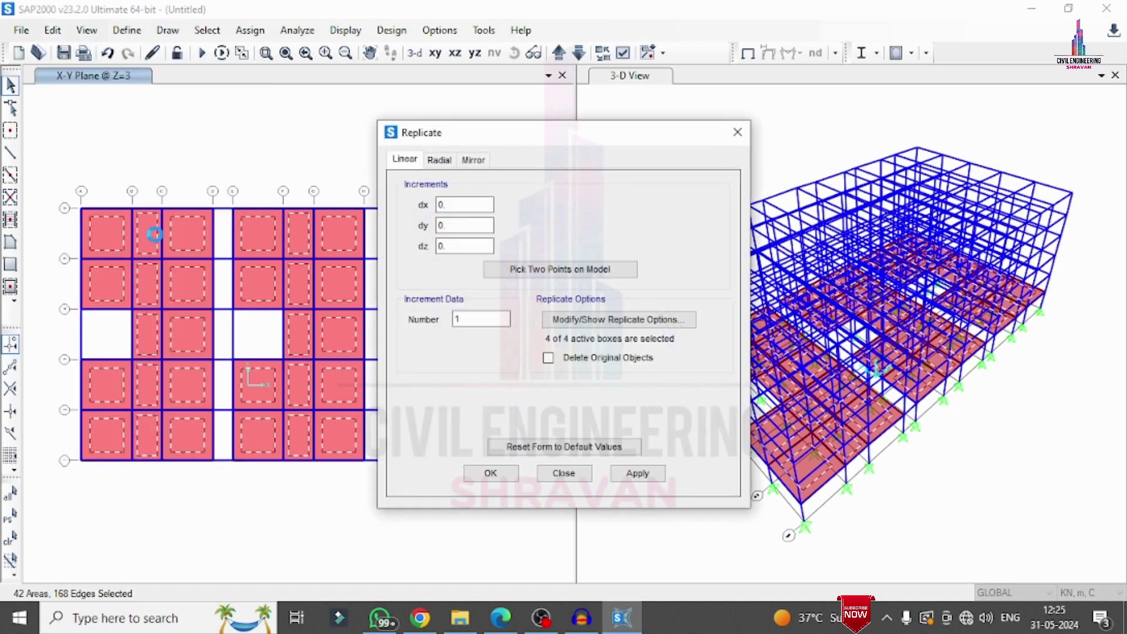
pyautogui.doubleClick(459, 244)
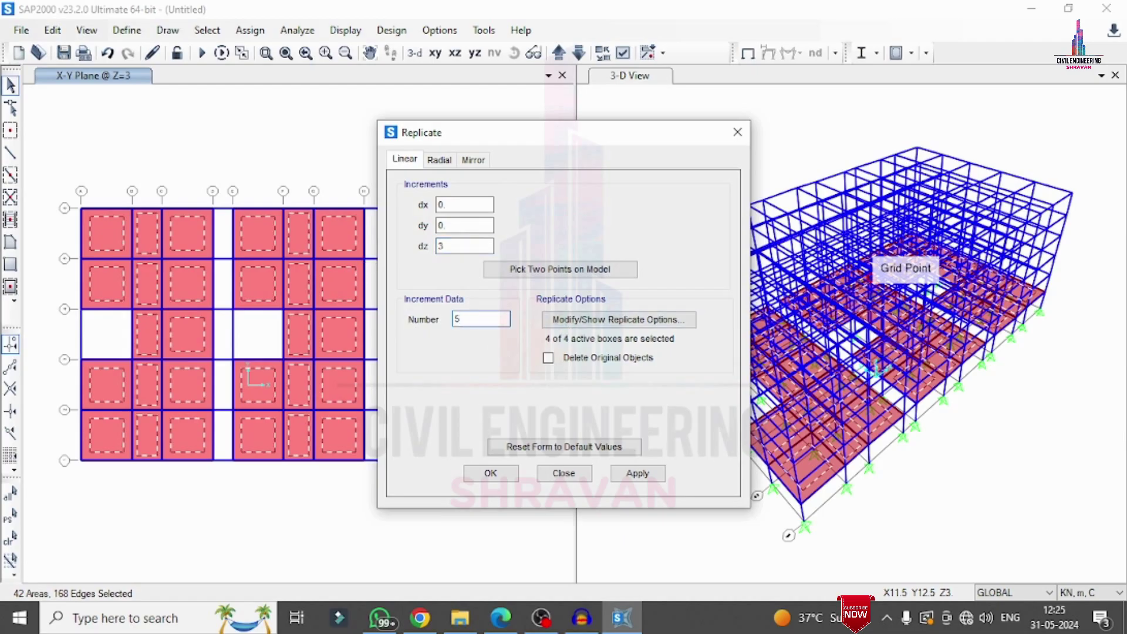
pyautogui.write('3')
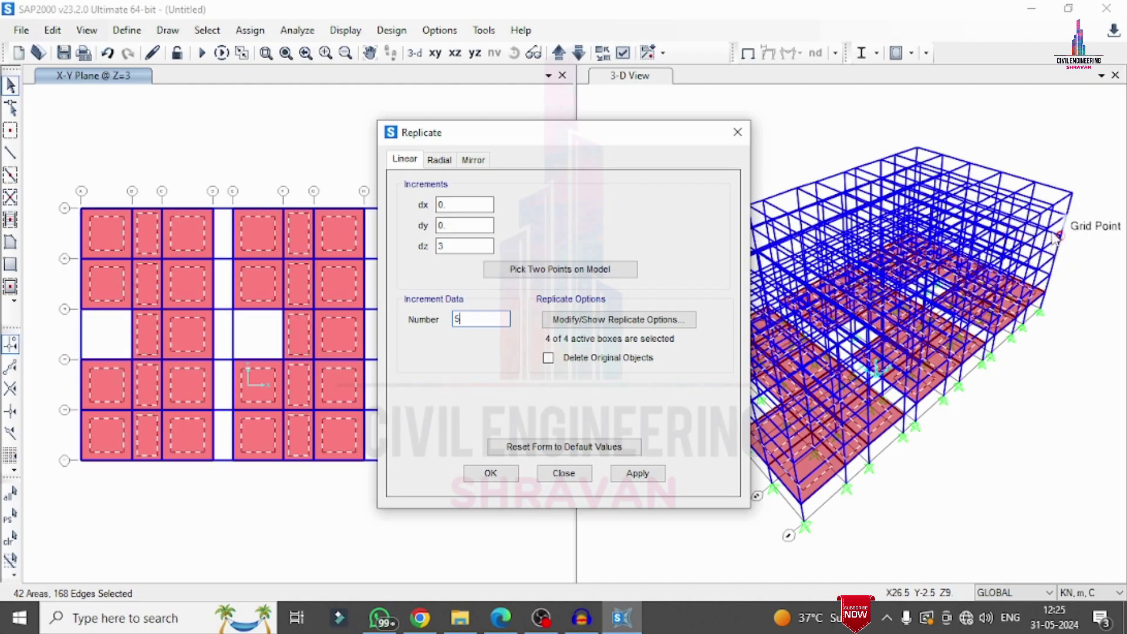
pyautogui.click(640, 473)
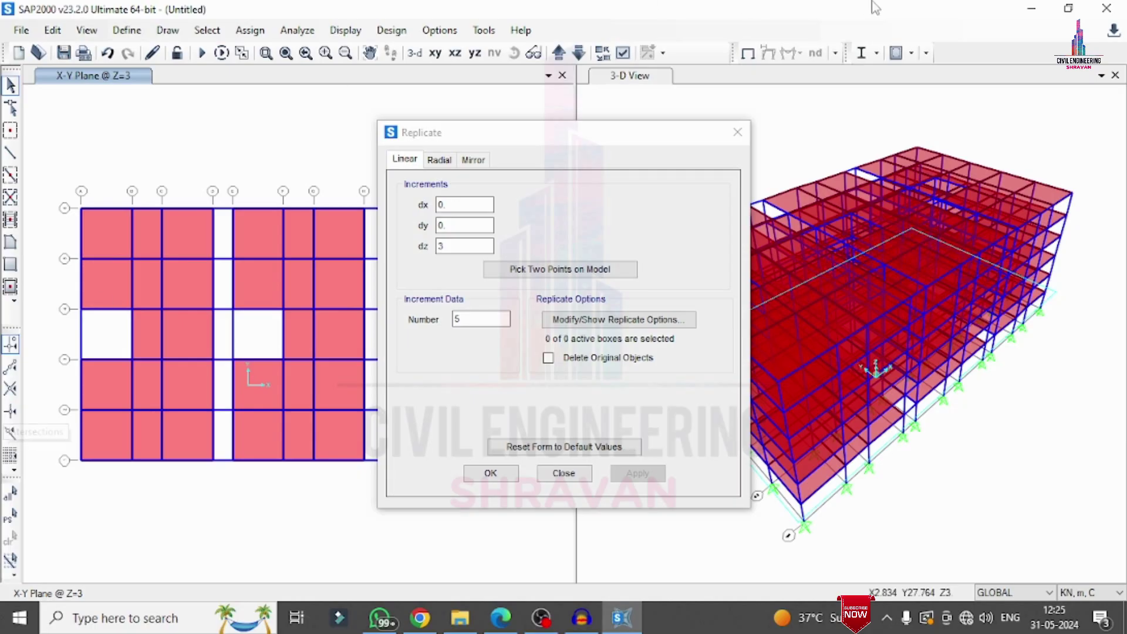
pyautogui.click(491, 473)
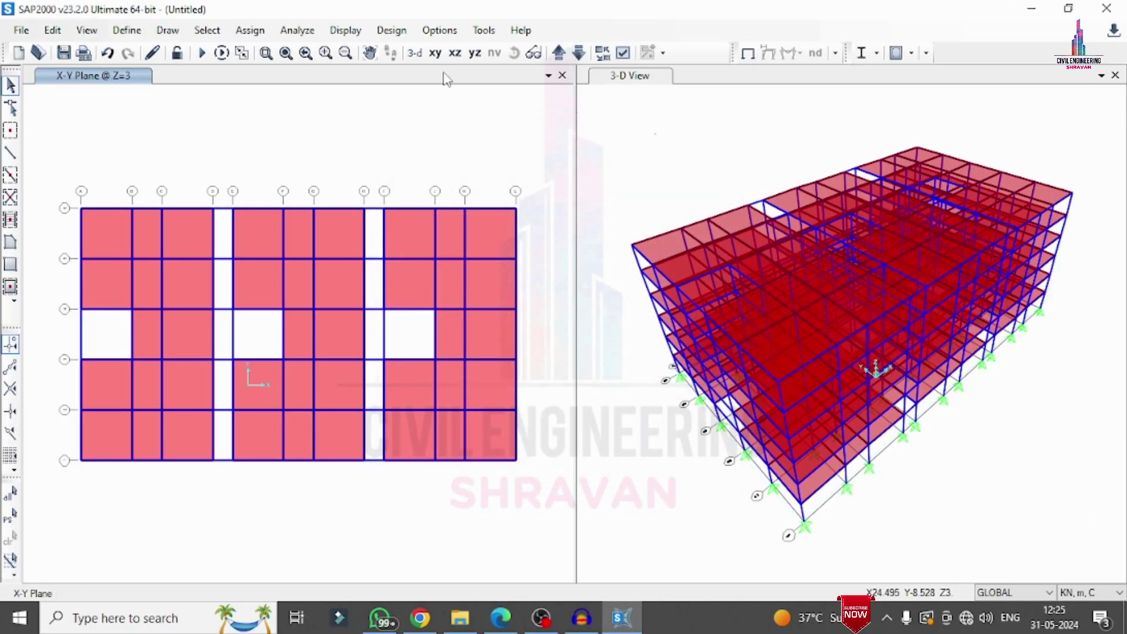
# Orbit the 3-D view to inspect the model, then reset it to the default orientation.
pyautogui.click(561, 76)
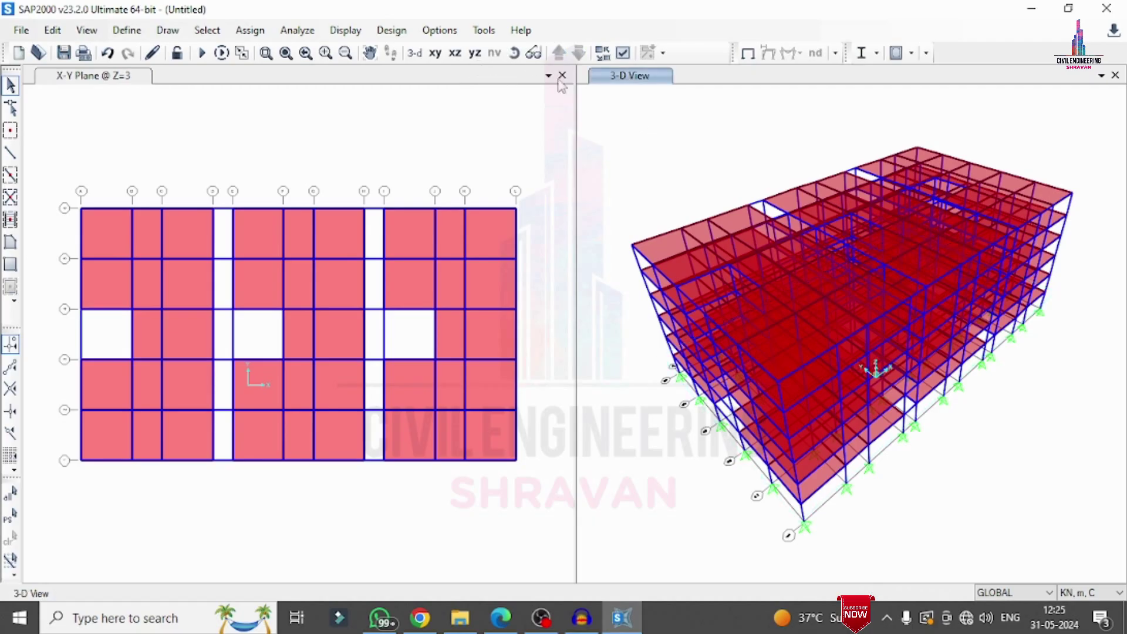
pyautogui.click(517, 54)
pyautogui.moveTo(1095, 411)
pyautogui.mouseDown()
pyautogui.moveTo(986, 448)
pyautogui.moveTo(892, 443)
pyautogui.mouseUp()
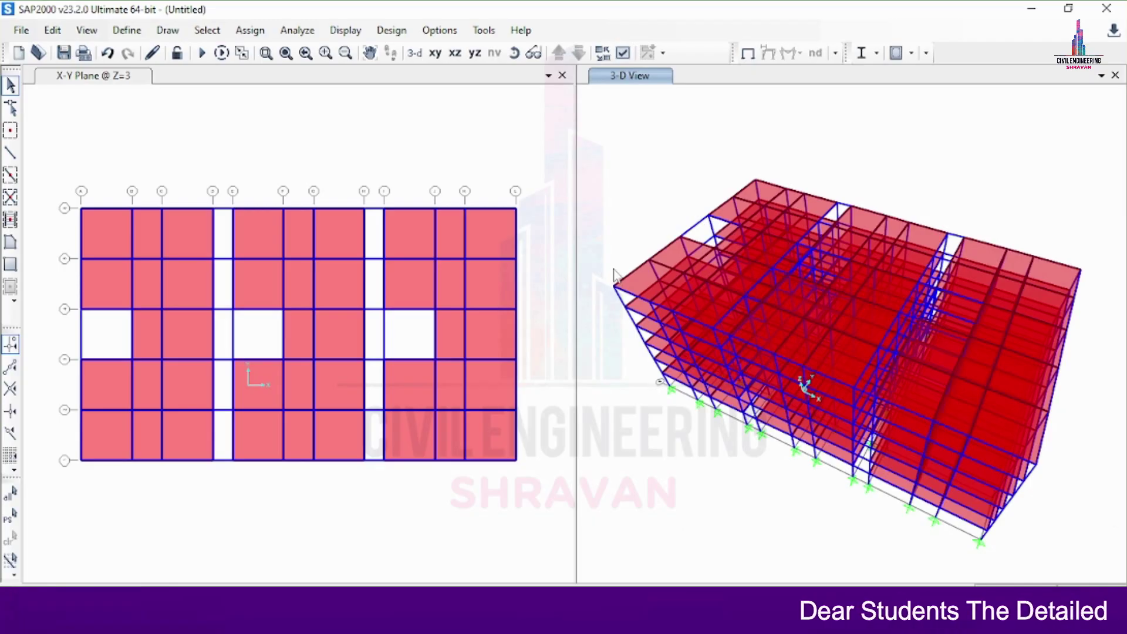
pyautogui.click(418, 54)
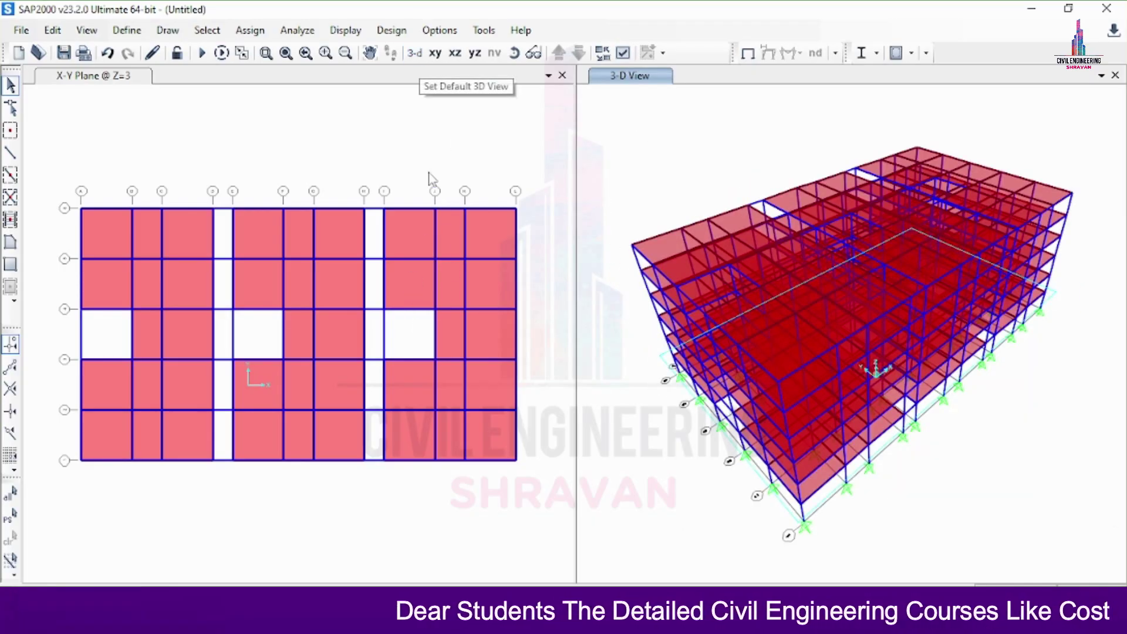
# Define a LIVE load pattern of type Live, self-weight multiplier 0, alongside DEAD.
pyautogui.click(127, 30)
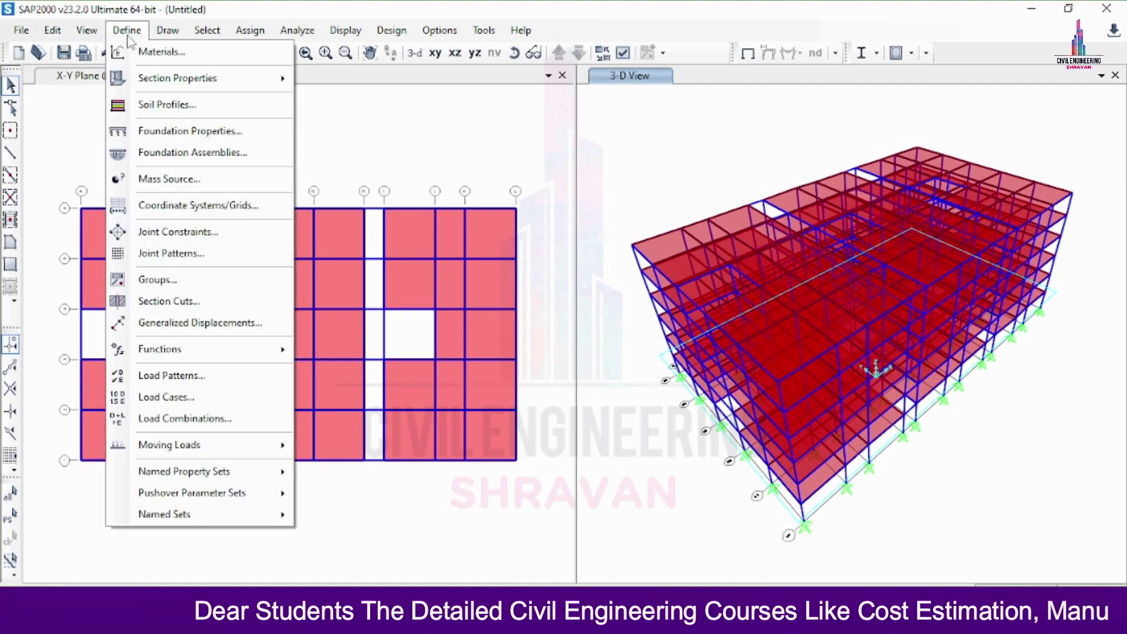
pyautogui.click(170, 375)
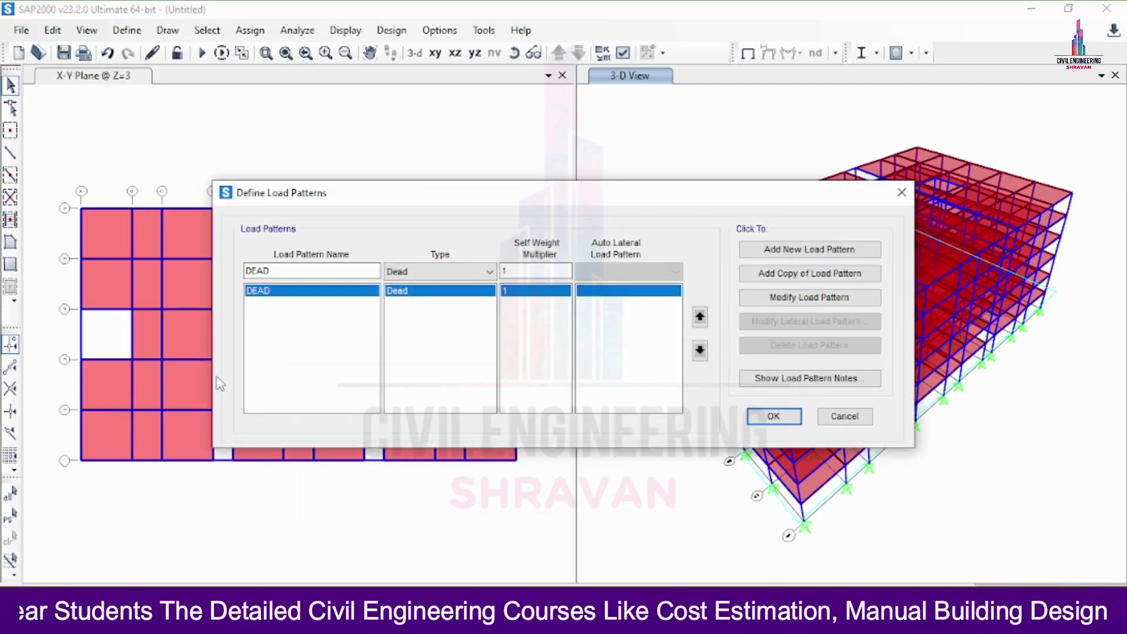
pyautogui.click(311, 290)
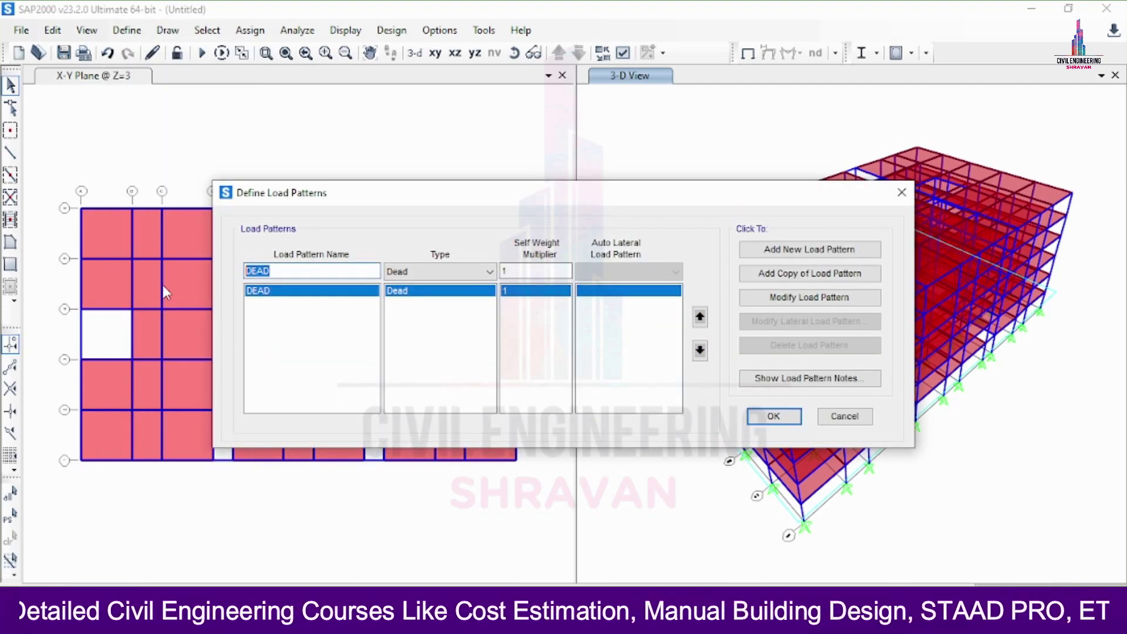
pyautogui.write('LIVE')
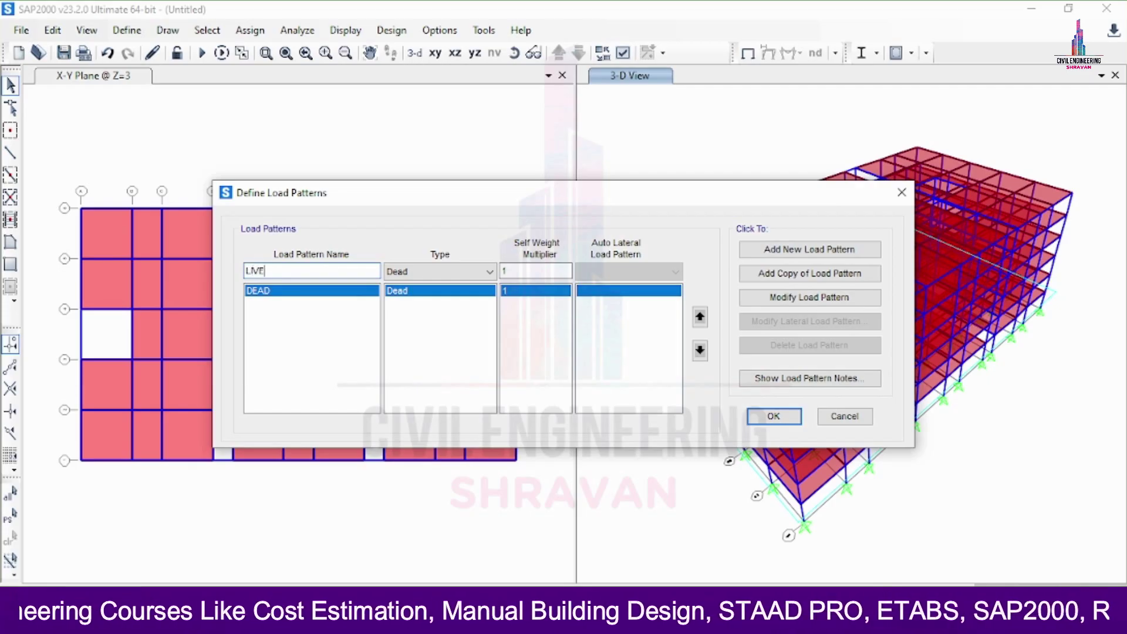
pyautogui.click(435, 276)
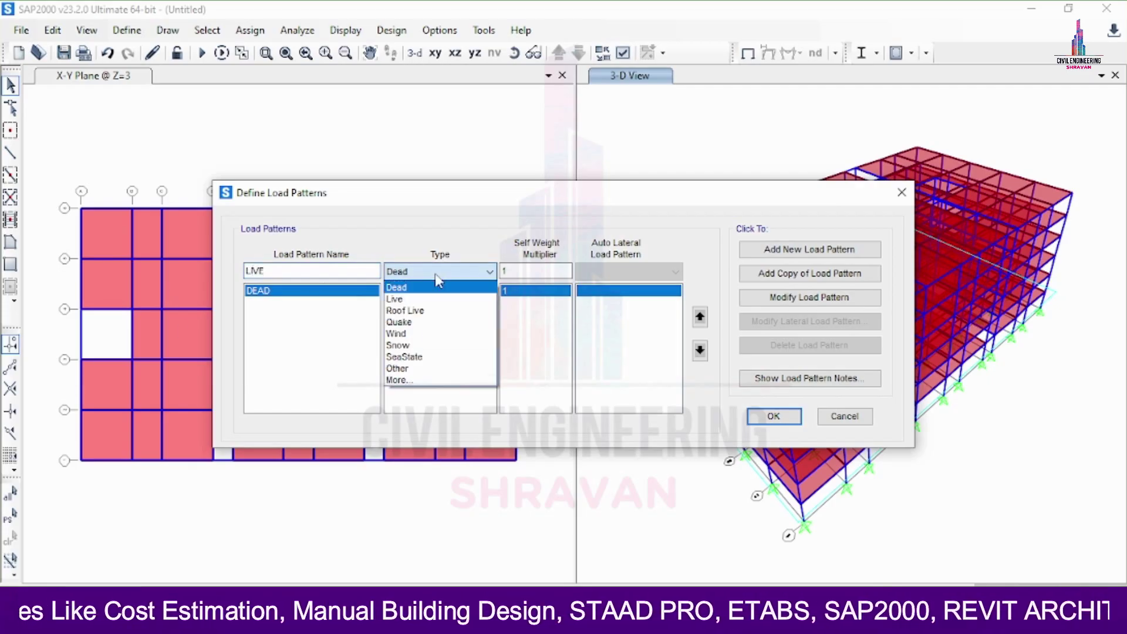
pyautogui.click(410, 299)
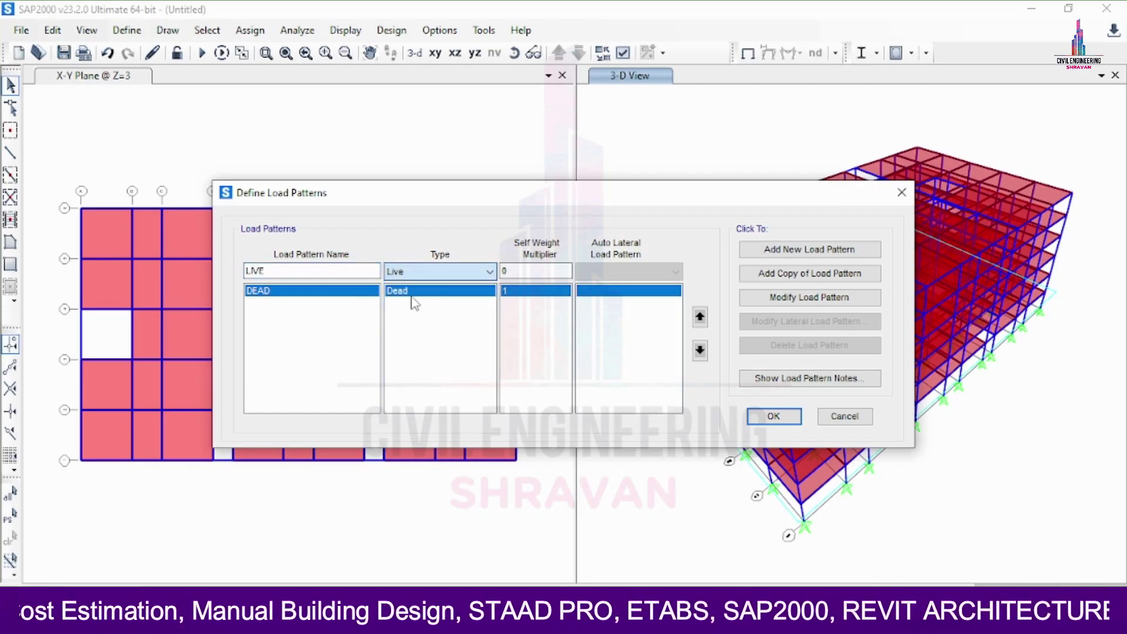
pyautogui.click(792, 254)
pyautogui.click(772, 415)
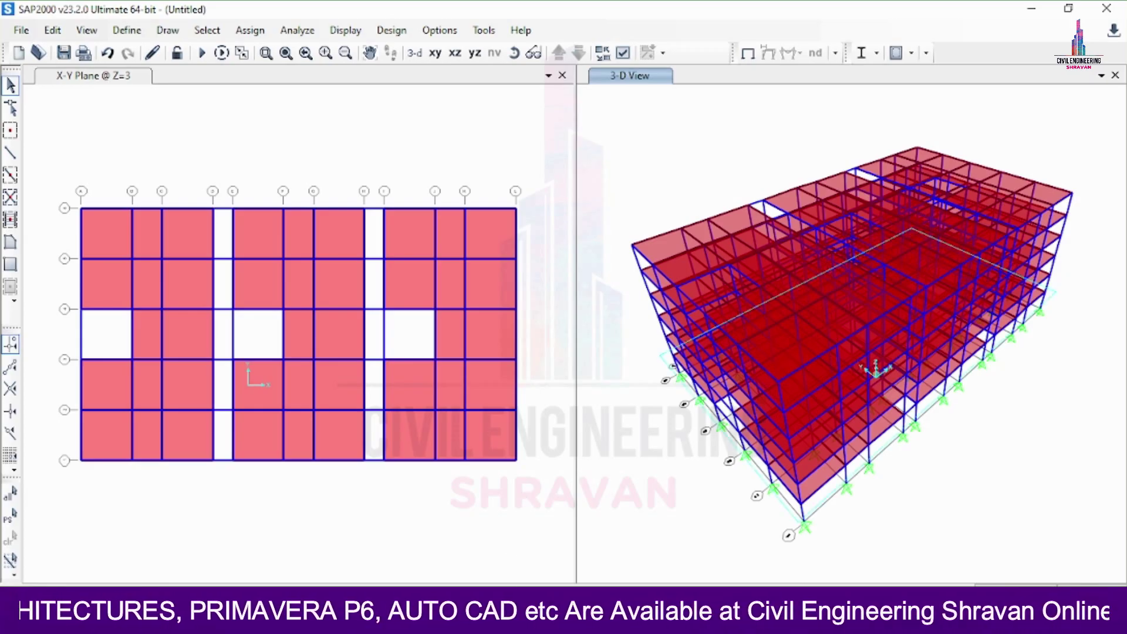
# Ink red marks around the self weight, wall, floor and live load values in the specifications PDF.
pyautogui.hotkey('alt', 'Tab')
pyautogui.scroll(-15, 485, 440)
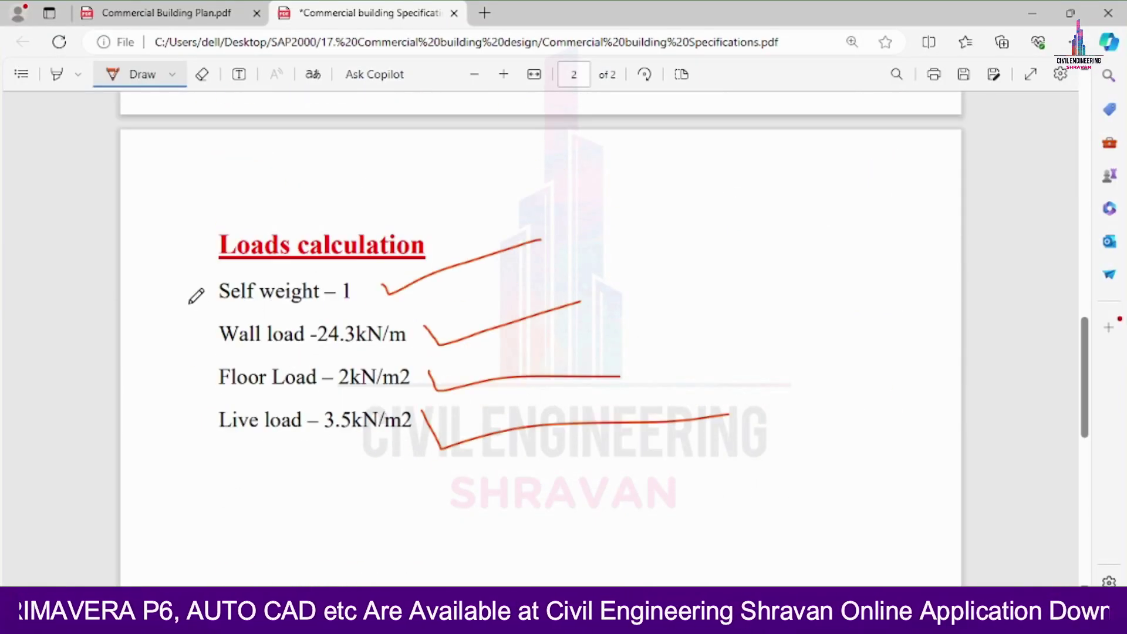
pyautogui.moveTo(154, 280)
pyautogui.mouseDown()
pyautogui.moveTo(347, 299)
pyautogui.moveTo(395, 271)
pyautogui.moveTo(124, 271)
pyautogui.mouseUp()
pyautogui.moveTo(392, 292)
pyautogui.mouseDown()
pyautogui.moveTo(245, 309)
pyautogui.moveTo(219, 348)
pyautogui.moveTo(423, 337)
pyautogui.moveTo(392, 299)
pyautogui.moveTo(262, 329)
pyautogui.moveTo(193, 442)
pyautogui.moveTo(424, 342)
pyautogui.moveTo(390, 330)
pyautogui.mouseUp()
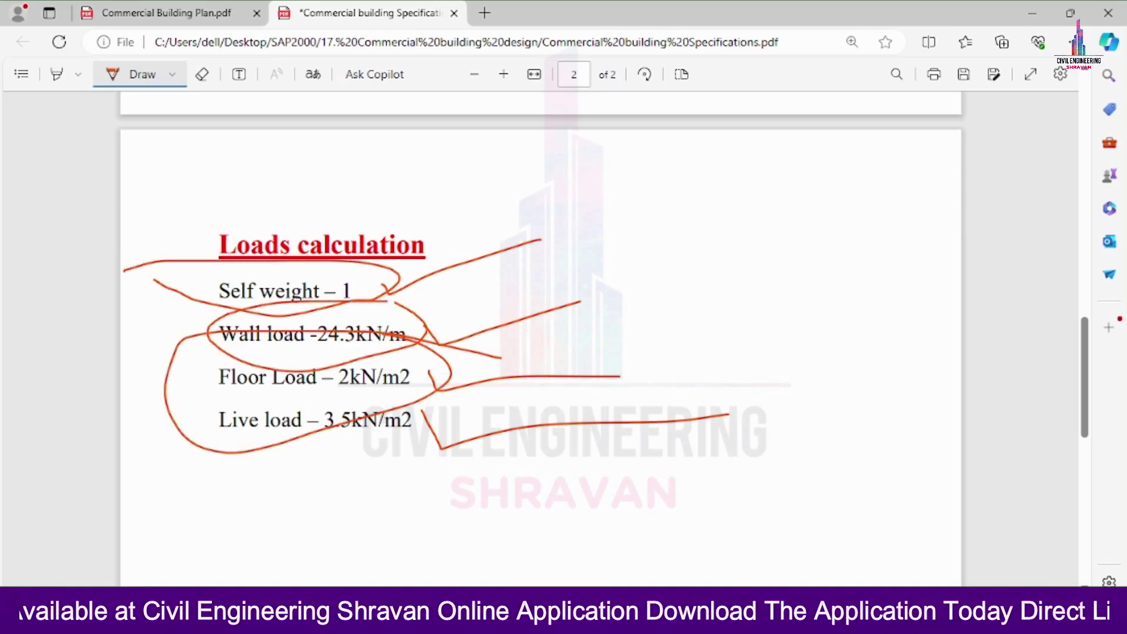
pyautogui.hotkey('alt', 'Tab')
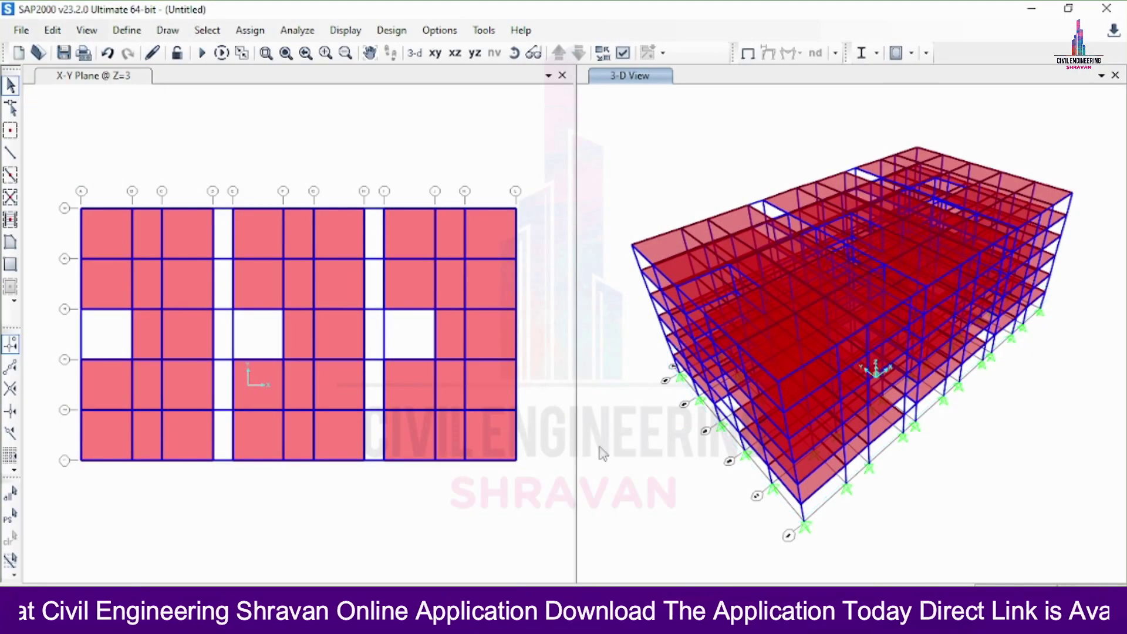
# Select every object in the model.
pyautogui.click(207, 30)
pyautogui.moveTo(258, 52)
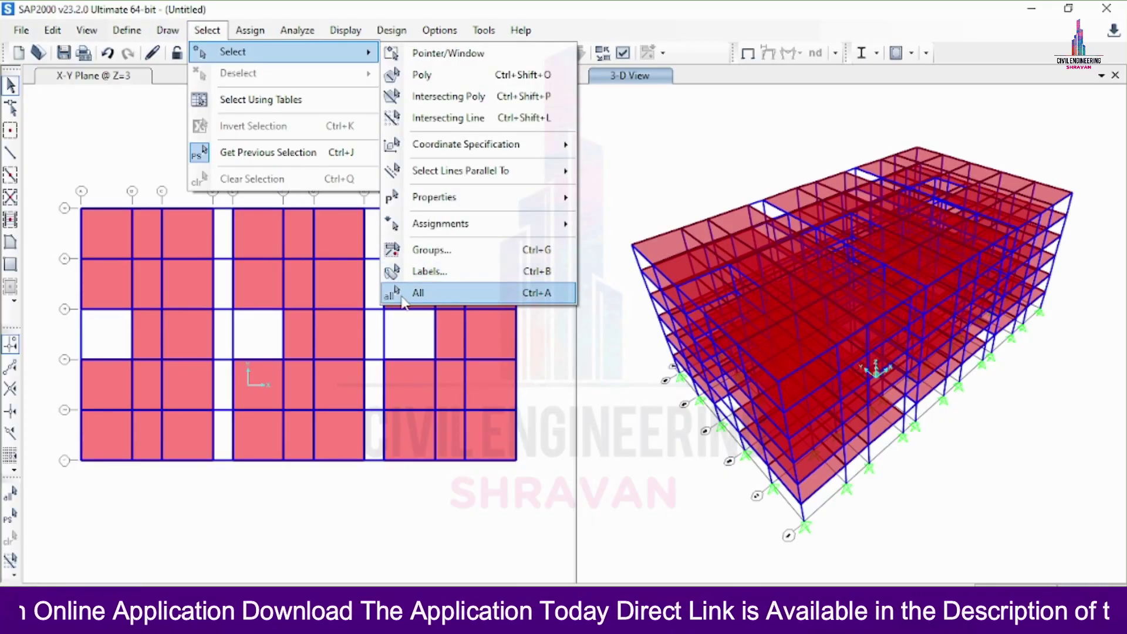
pyautogui.click(429, 292)
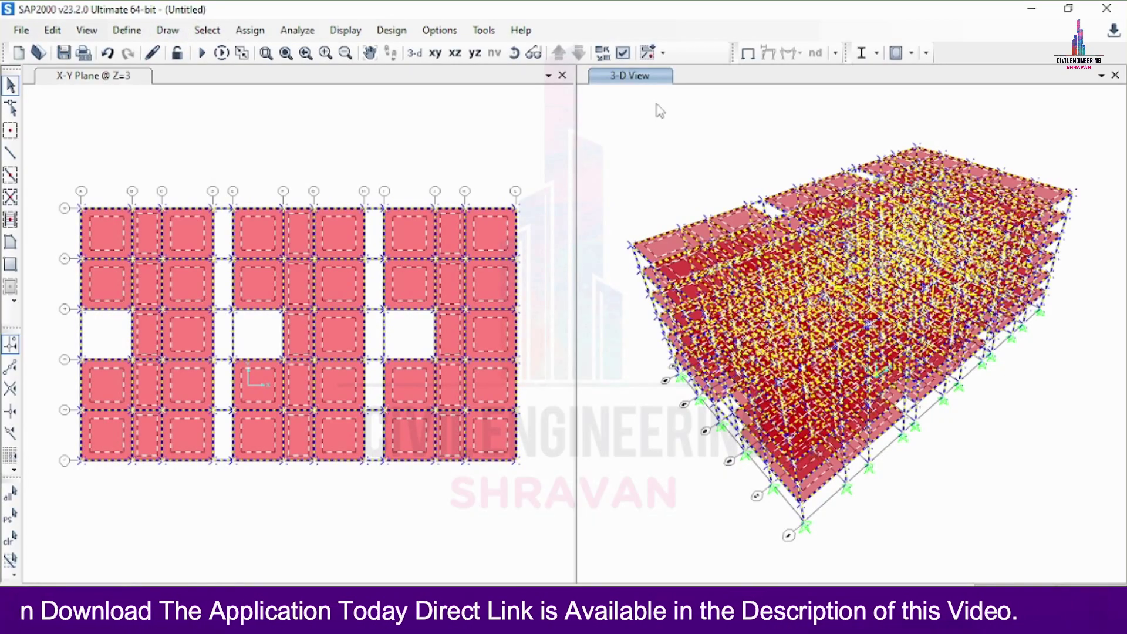
# Assign DEAD joint loads of 1 kN forces and 1 kN-m moments in global X, Y, Z.
pyautogui.click(250, 30)
pyautogui.click(250, 30)
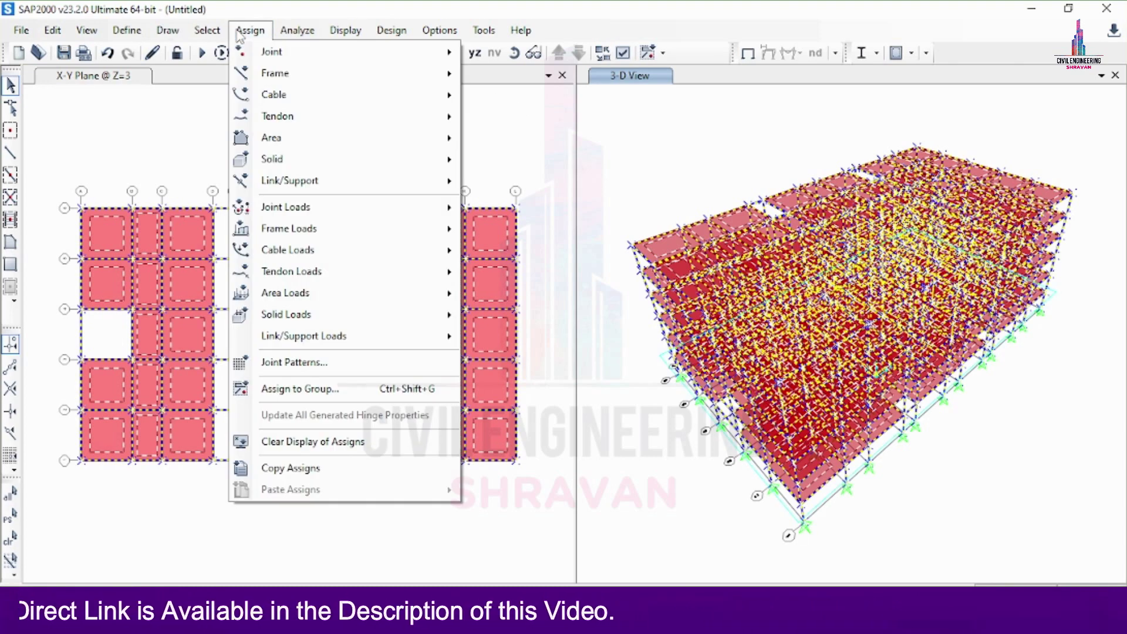
pyautogui.moveTo(288, 211)
pyautogui.click(477, 207)
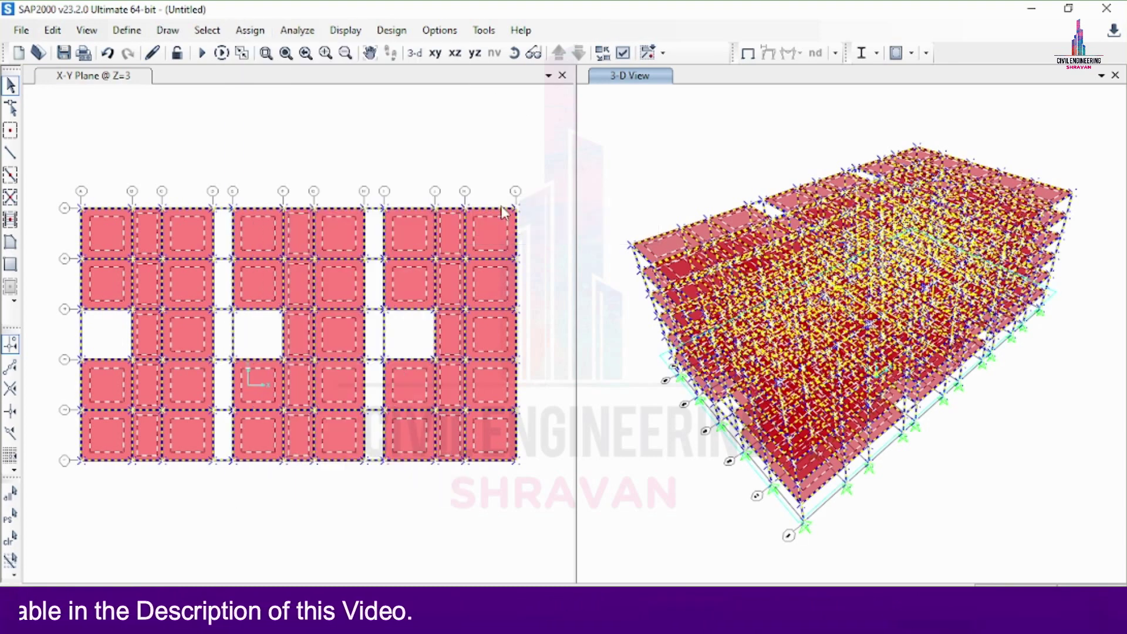
pyautogui.doubleClick(637, 215)
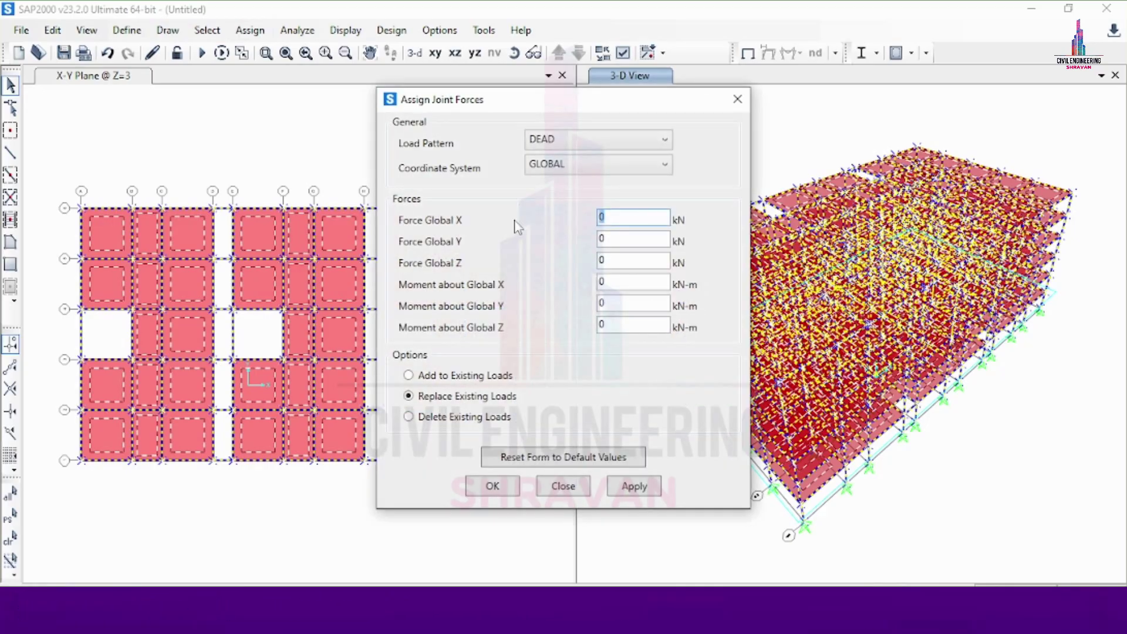
pyautogui.write('1')
pyautogui.press('Tab')
pyautogui.write('1')
pyautogui.press('Tab')
pyautogui.write('1')
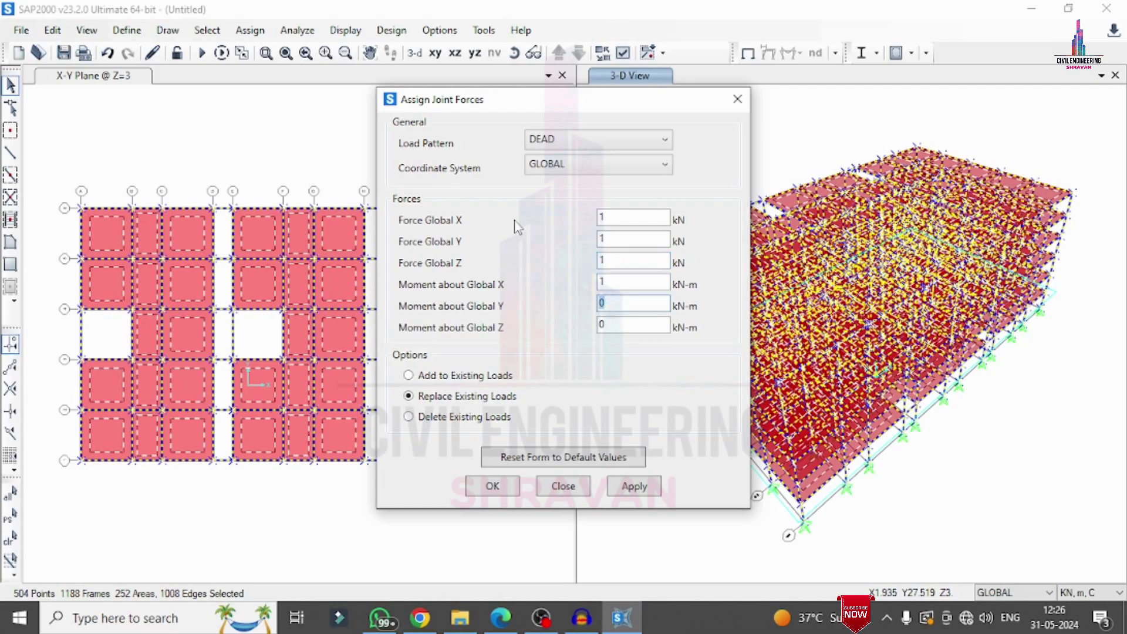
pyautogui.write('1')
pyautogui.press('Tab')
pyautogui.click(637, 487)
pyautogui.click(639, 488)
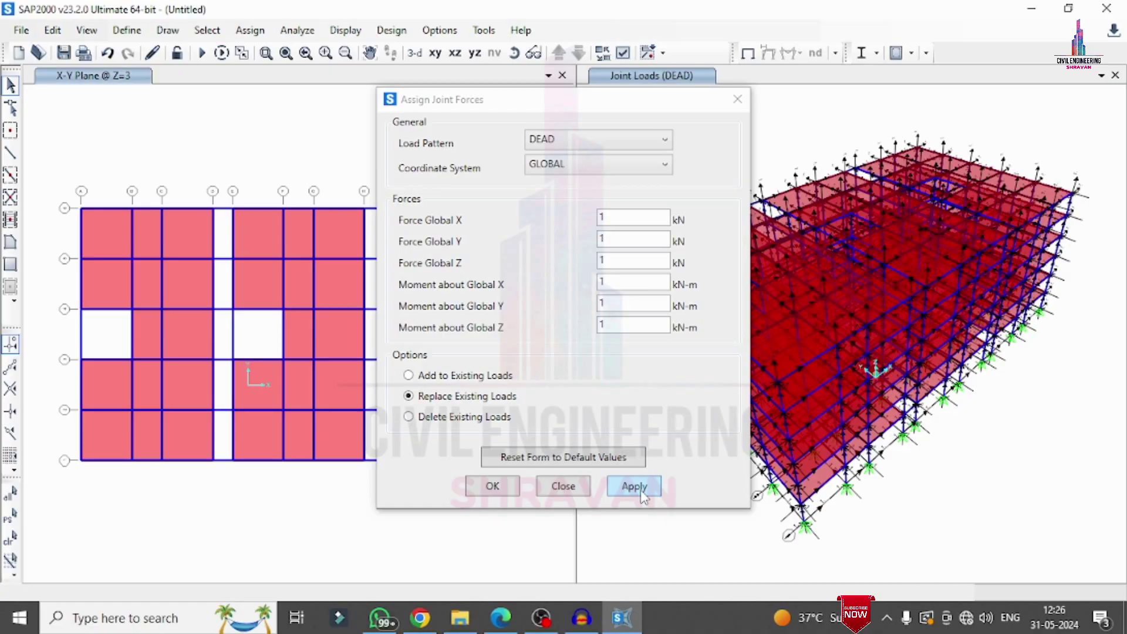
# Select all frames of section B.
pyautogui.click(493, 486)
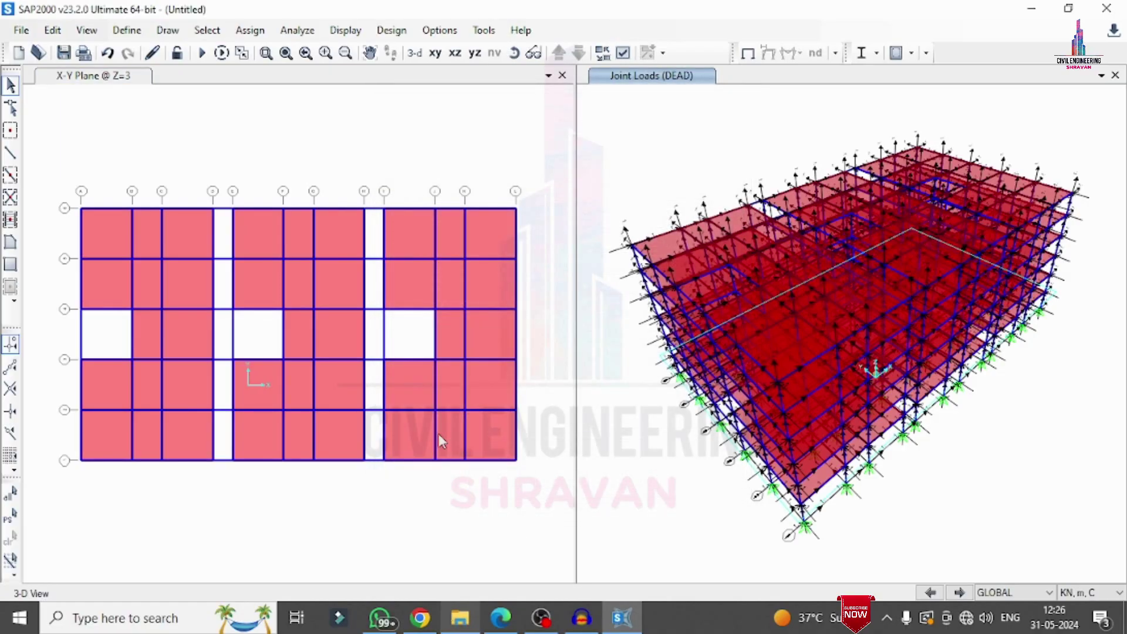
pyautogui.click(206, 30)
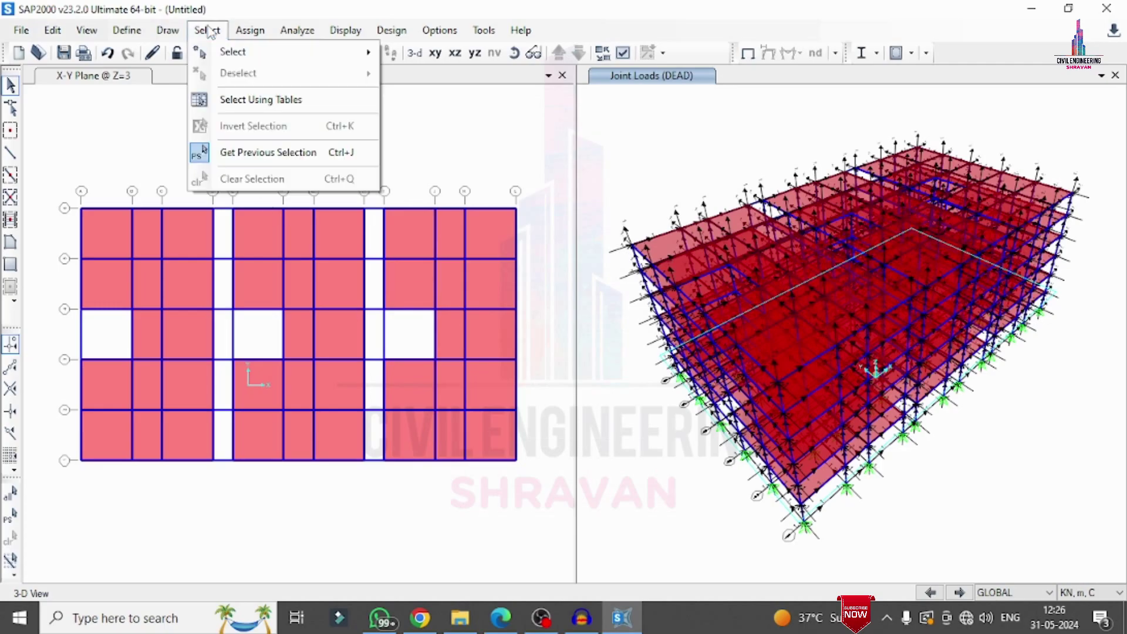
pyautogui.moveTo(233, 52)
pyautogui.moveTo(443, 198)
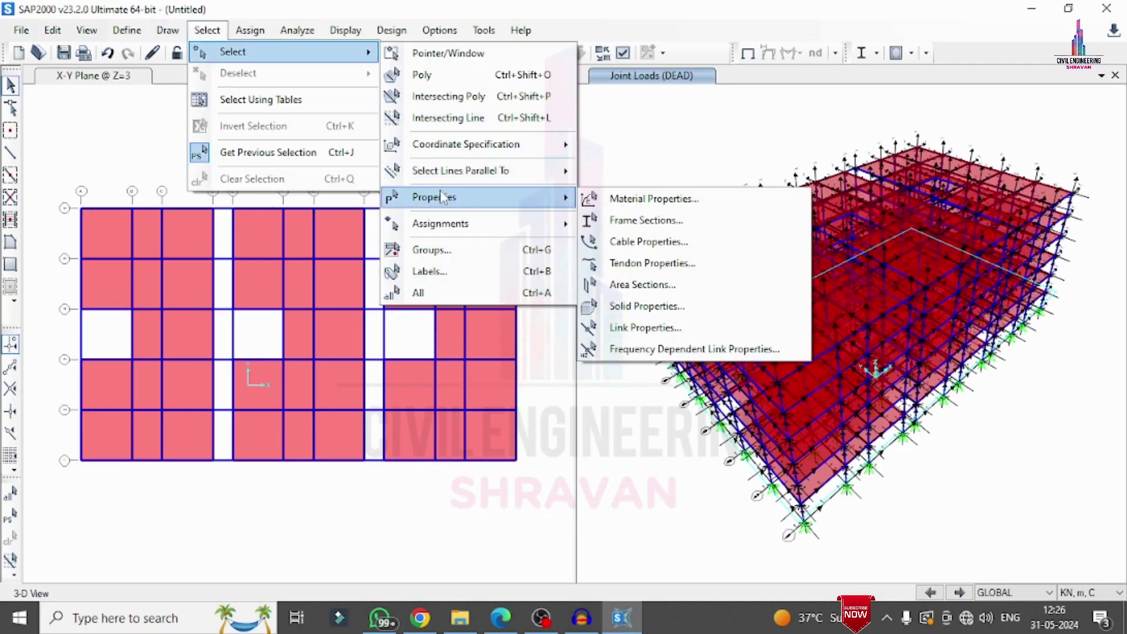
pyautogui.click(605, 221)
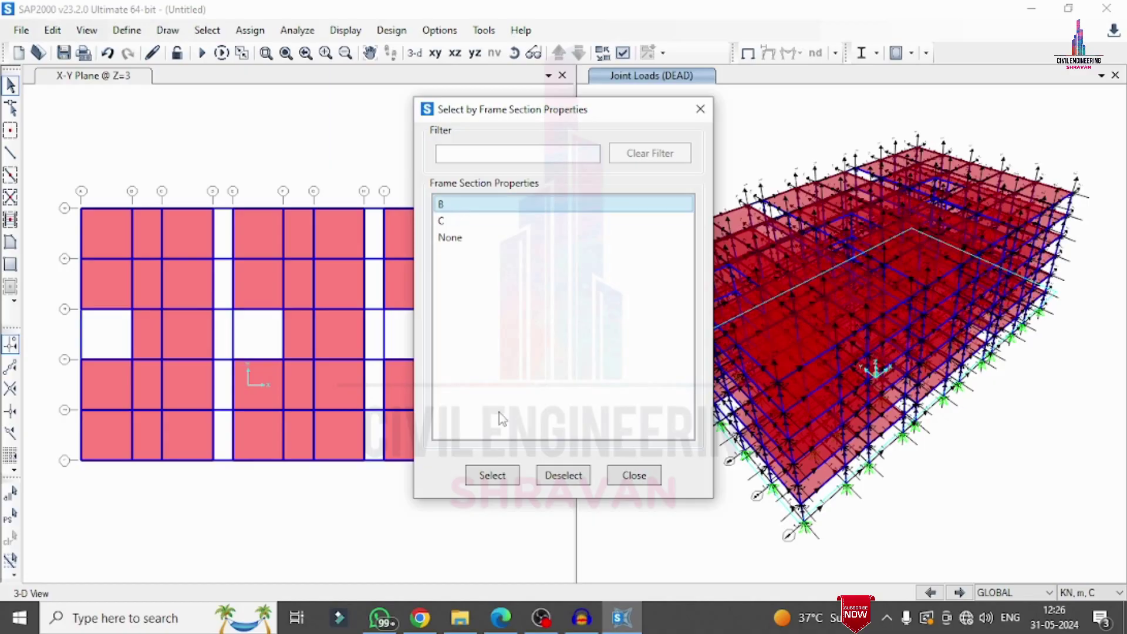
pyautogui.click(493, 477)
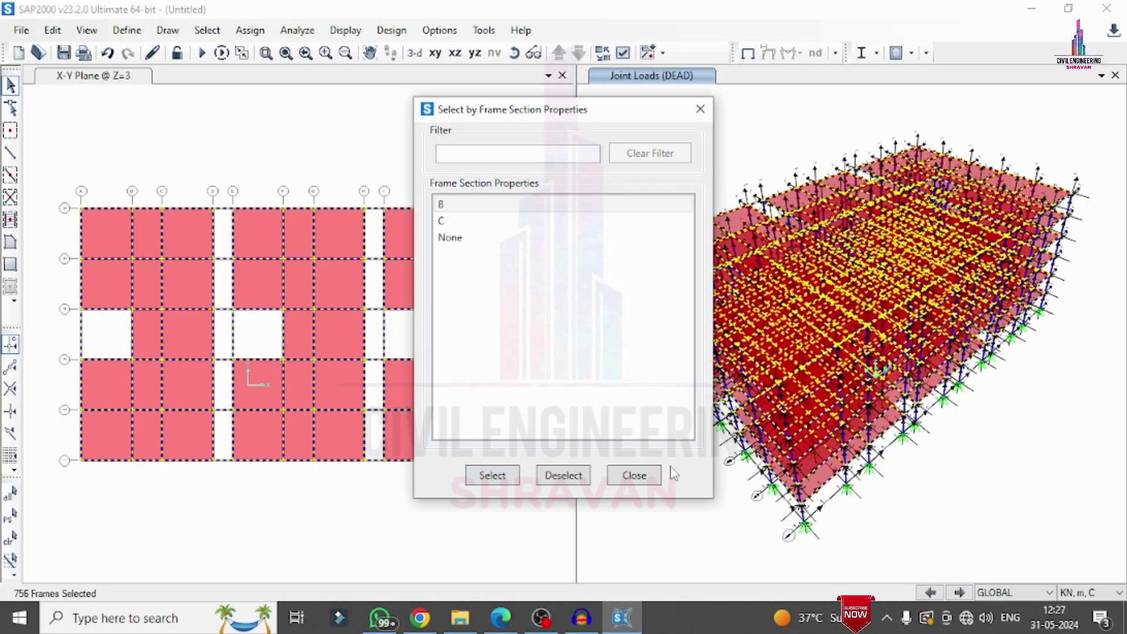
pyautogui.click(648, 476)
# Apply a 24.3 kN/m uniform gravity DEAD load to the selected frames.
pyautogui.click(250, 30)
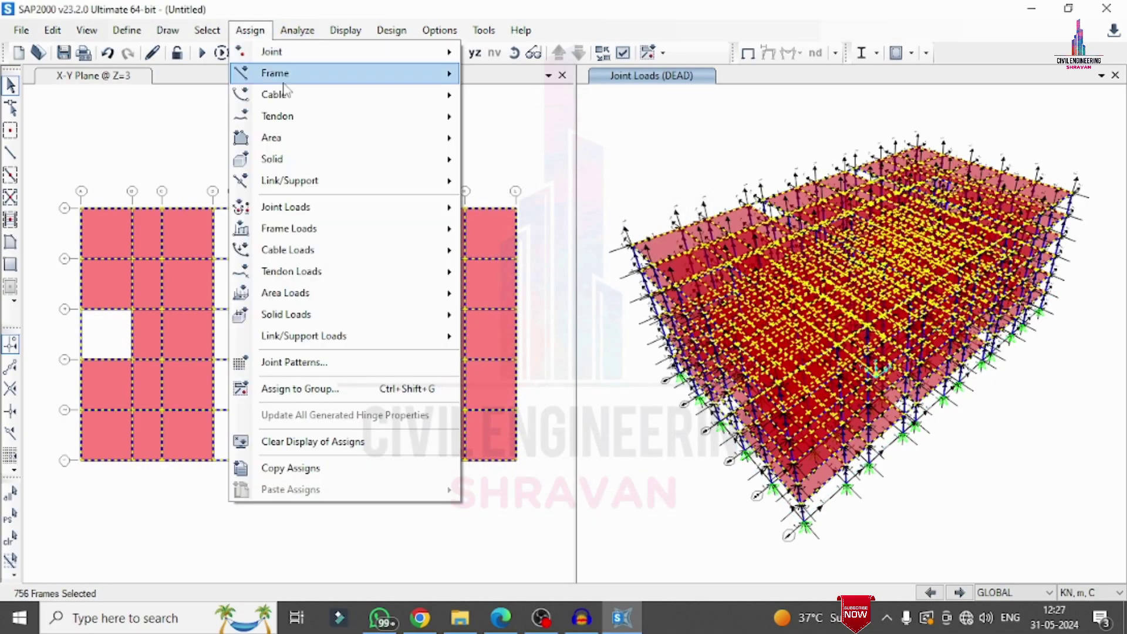
pyautogui.moveTo(306, 230)
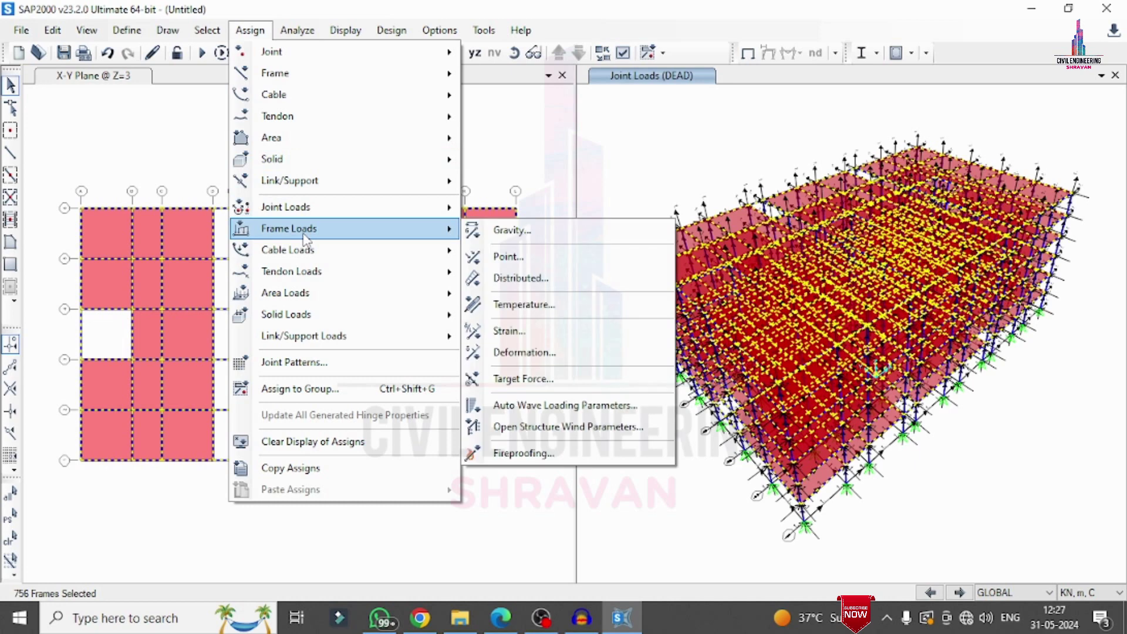
pyautogui.click(509, 277)
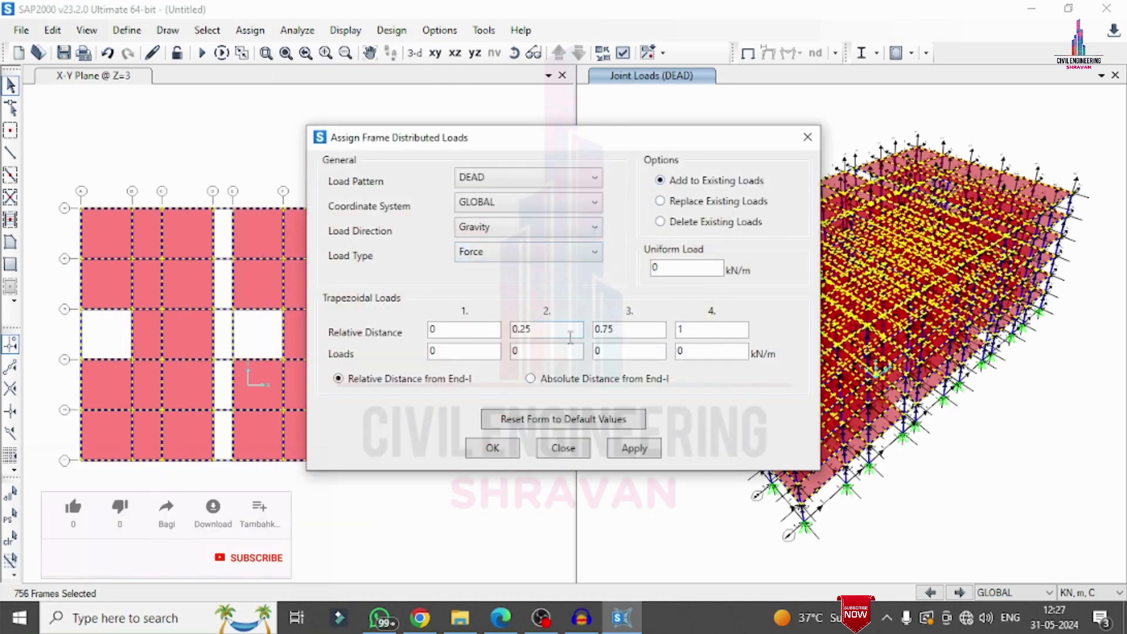
pyautogui.doubleClick(687, 268)
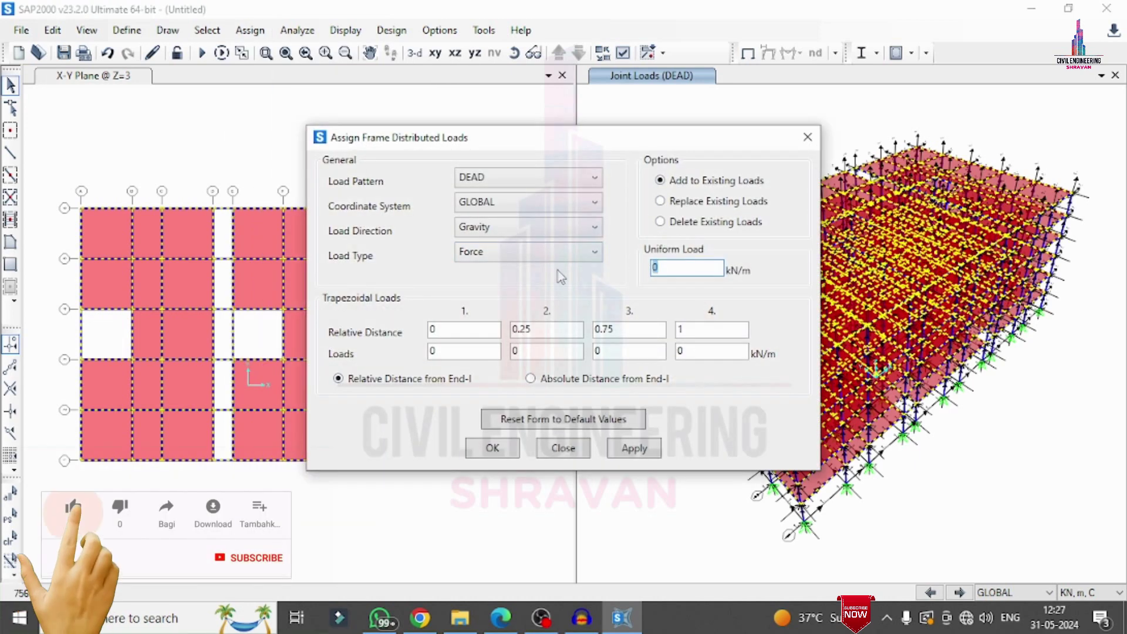
pyautogui.write('24.3')
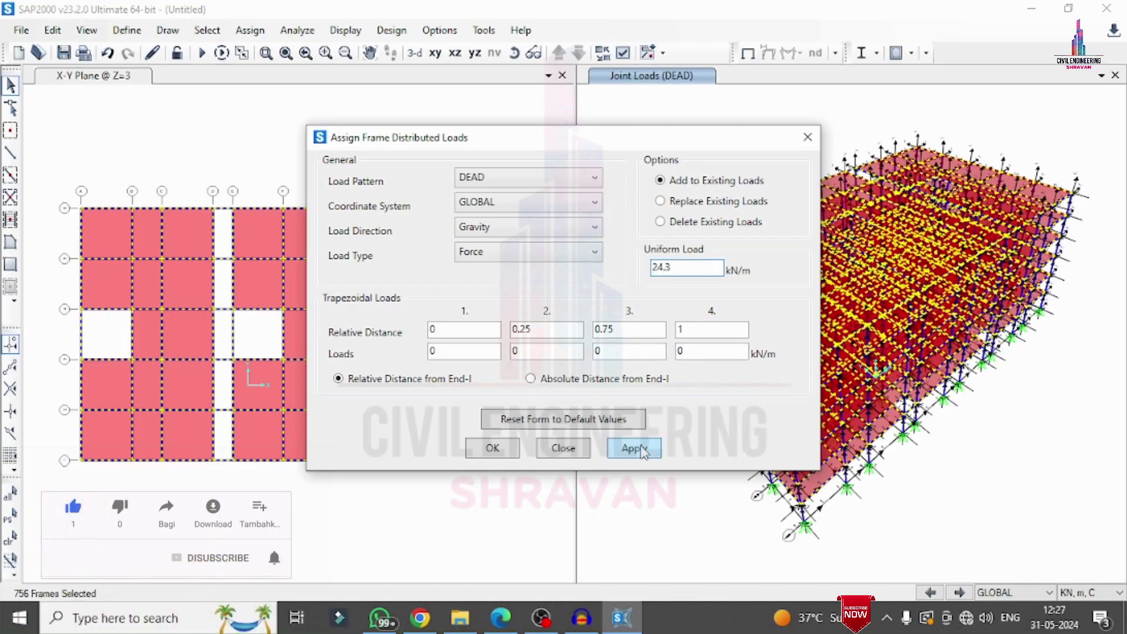
pyautogui.click(638, 447)
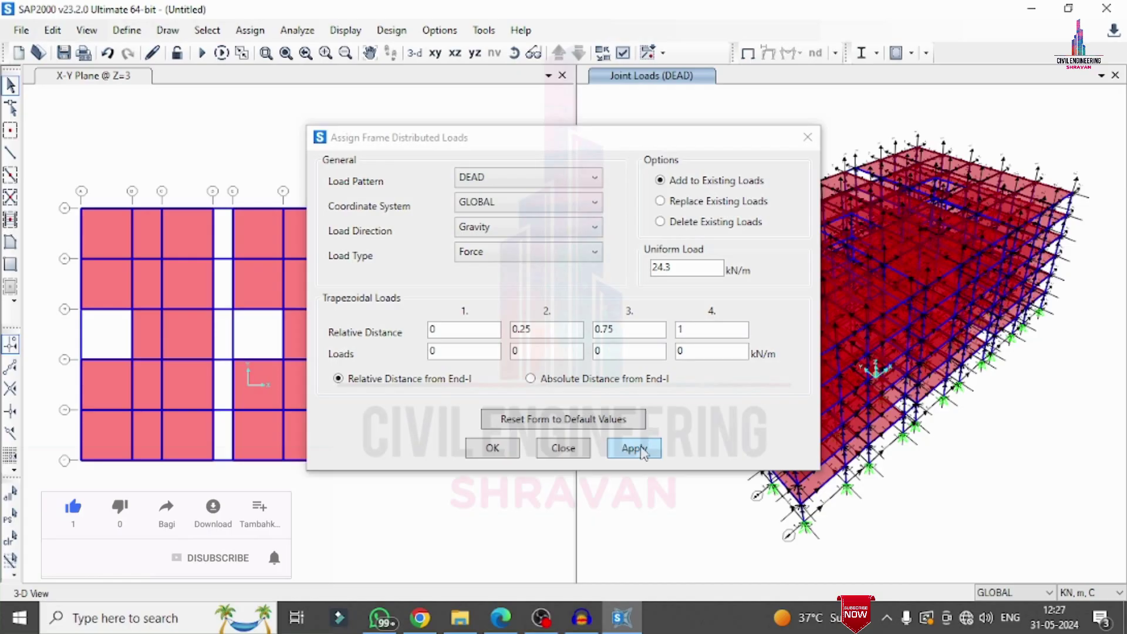
pyautogui.click(639, 448)
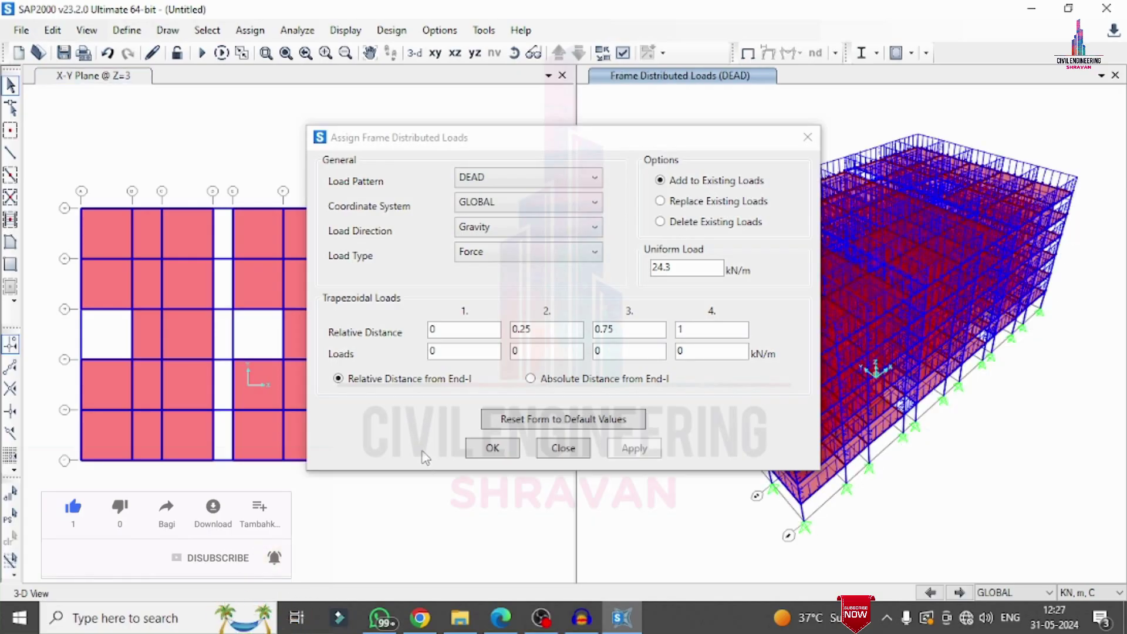
pyautogui.click(493, 447)
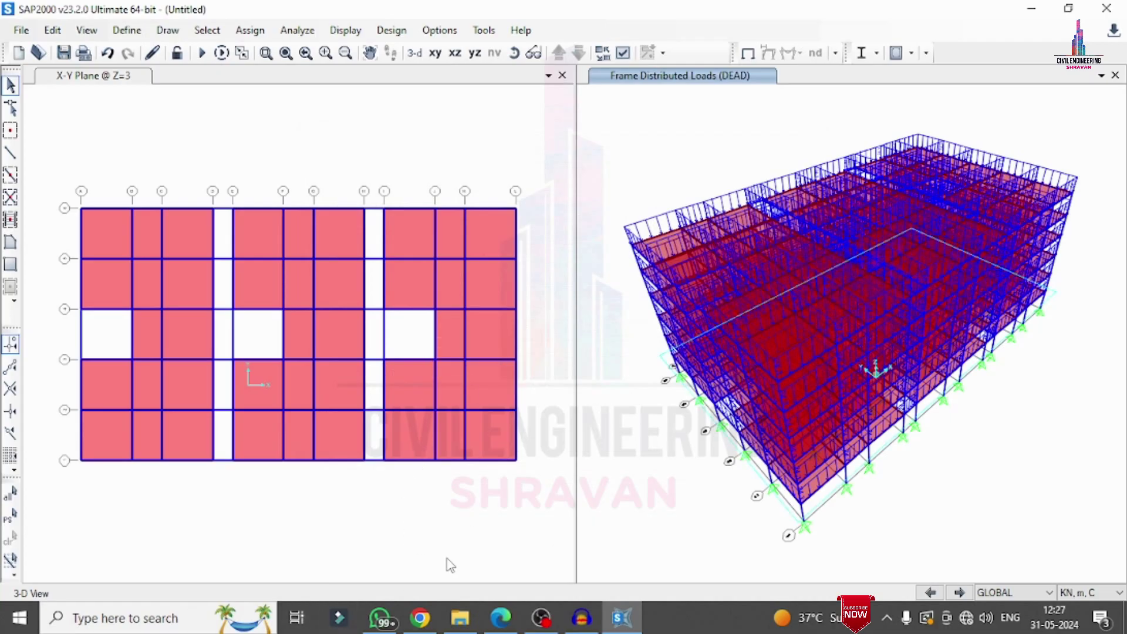
# Underline the 2 kN/m² floor load in red in the specifications PDF.
pyautogui.click(500, 617)
pyautogui.moveTo(352, 403); pyautogui.dragTo(405, 393)
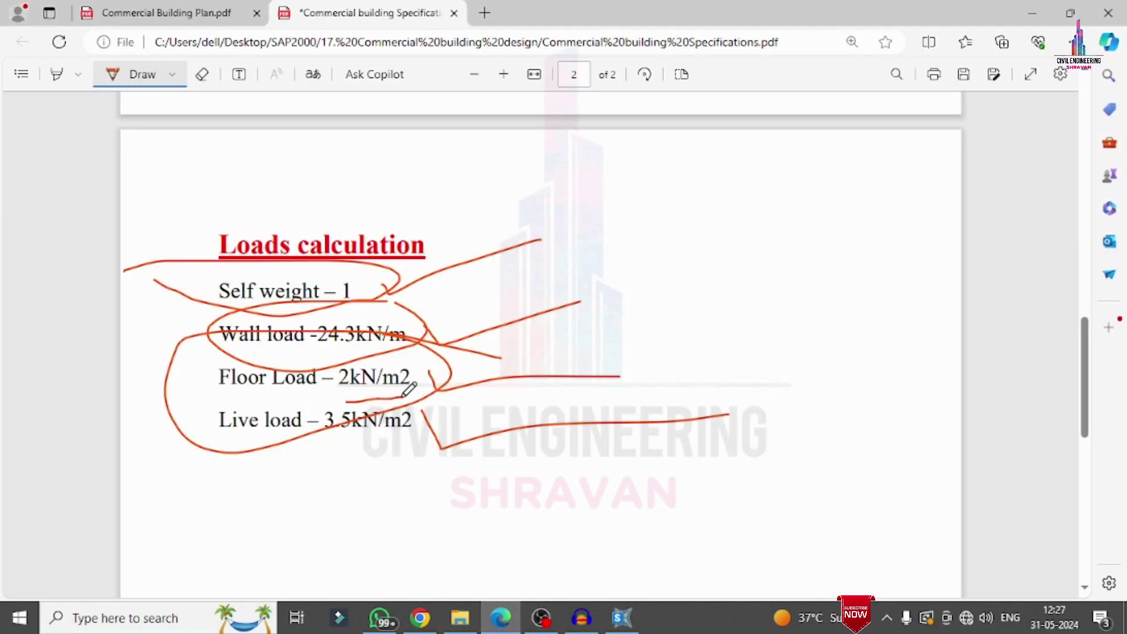
pyautogui.click(622, 617)
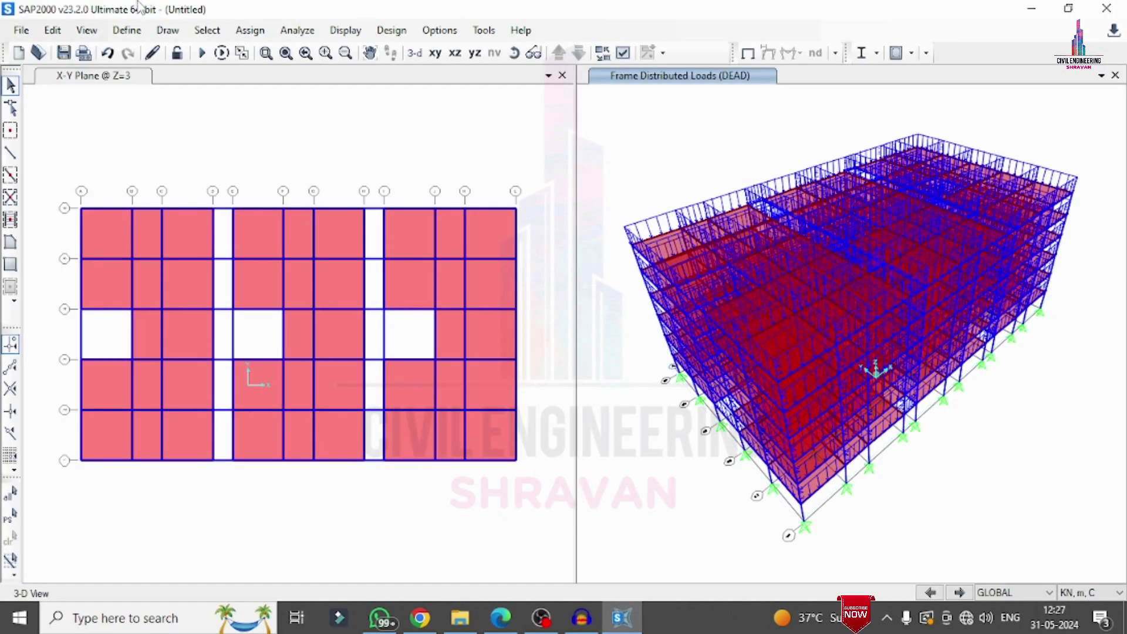
# Select all areas with the 150 area section.
pyautogui.click(206, 30)
pyautogui.moveTo(235, 51)
pyautogui.moveTo(473, 197)
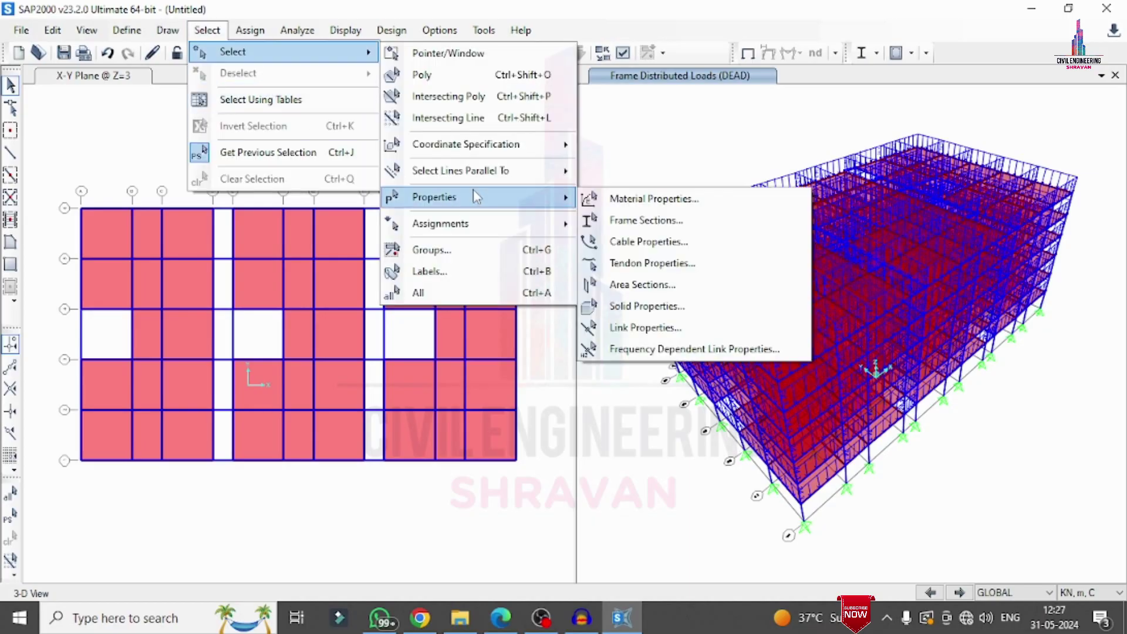
pyautogui.click(667, 284)
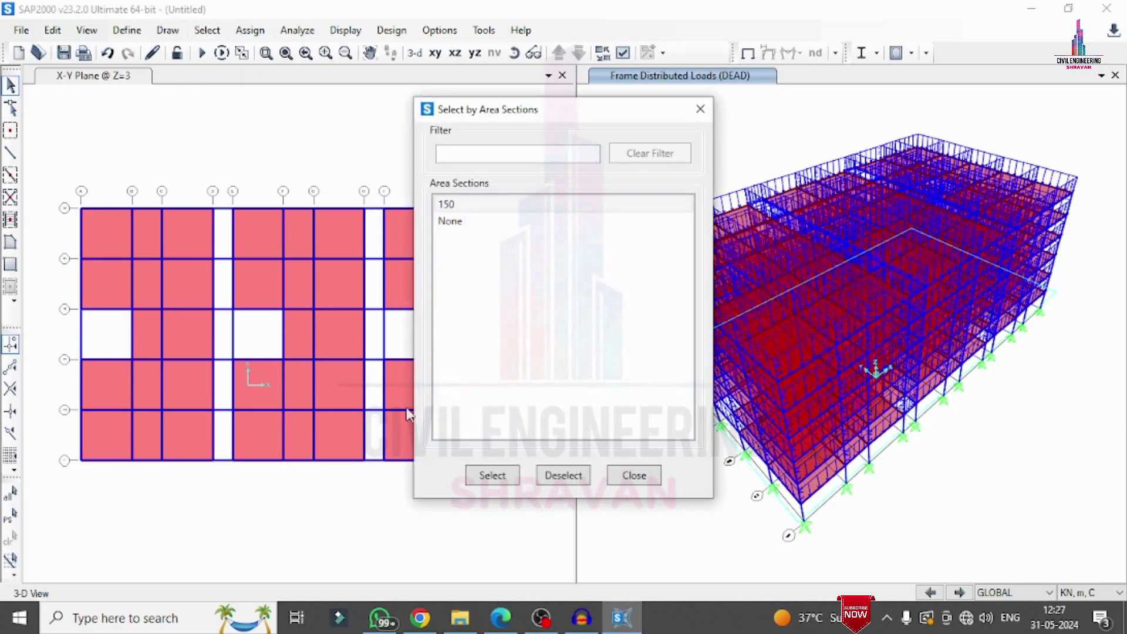
pyautogui.click(469, 204)
pyautogui.click(481, 475)
pyautogui.click(634, 475)
# Add a 2 kN/m² uniform DEAD gravity load to the slabs, keeping existing loads.
pyautogui.click(249, 30)
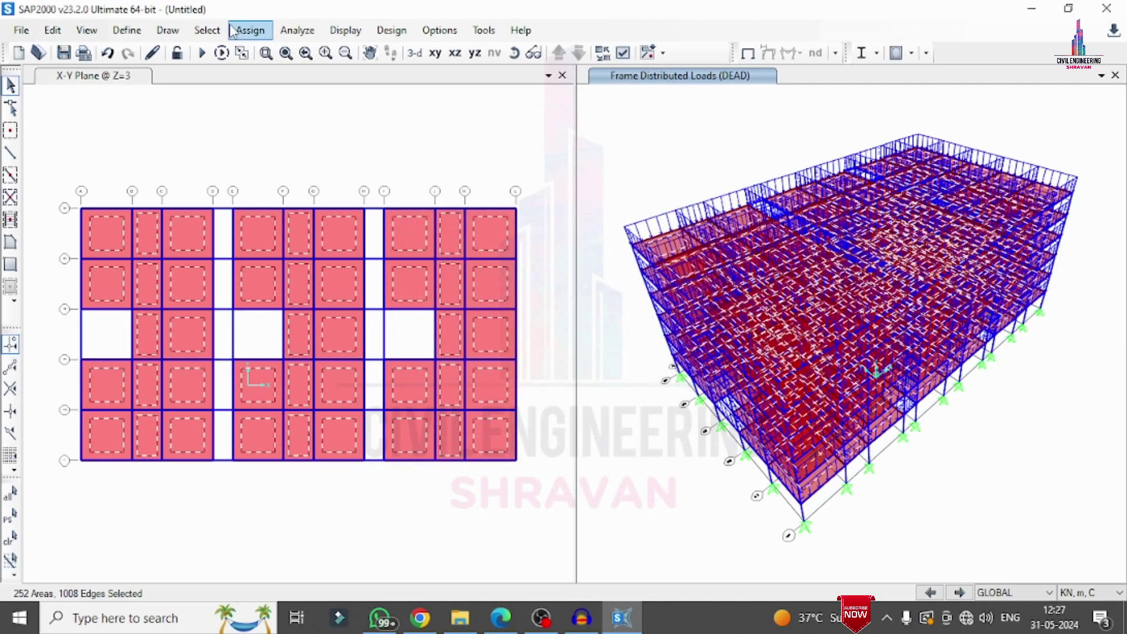
pyautogui.moveTo(311, 294)
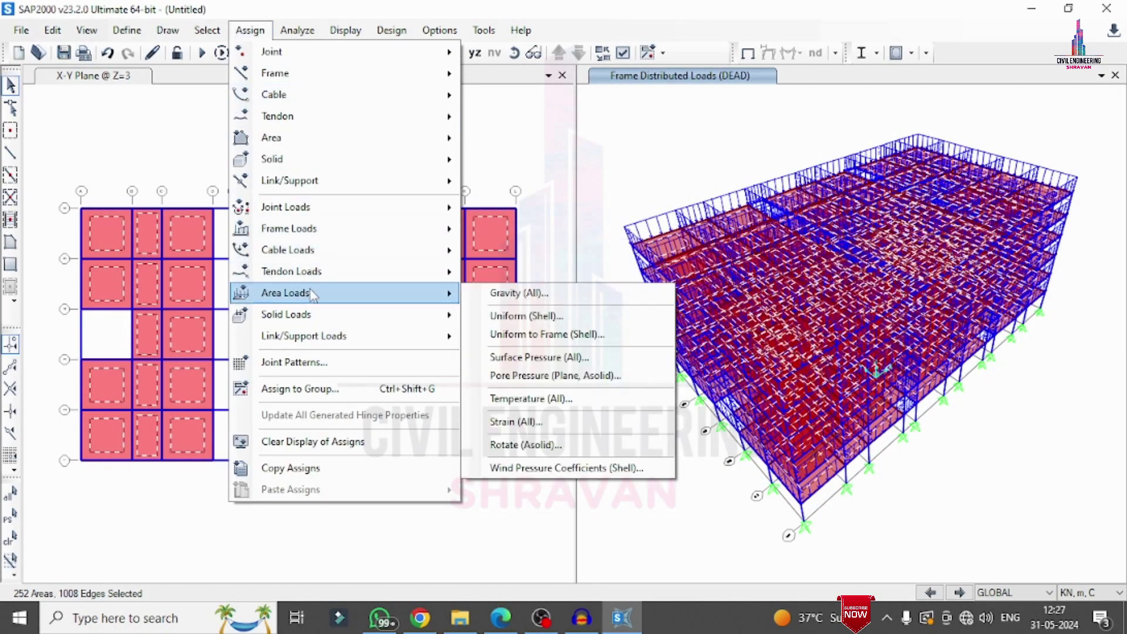
pyautogui.click(563, 315)
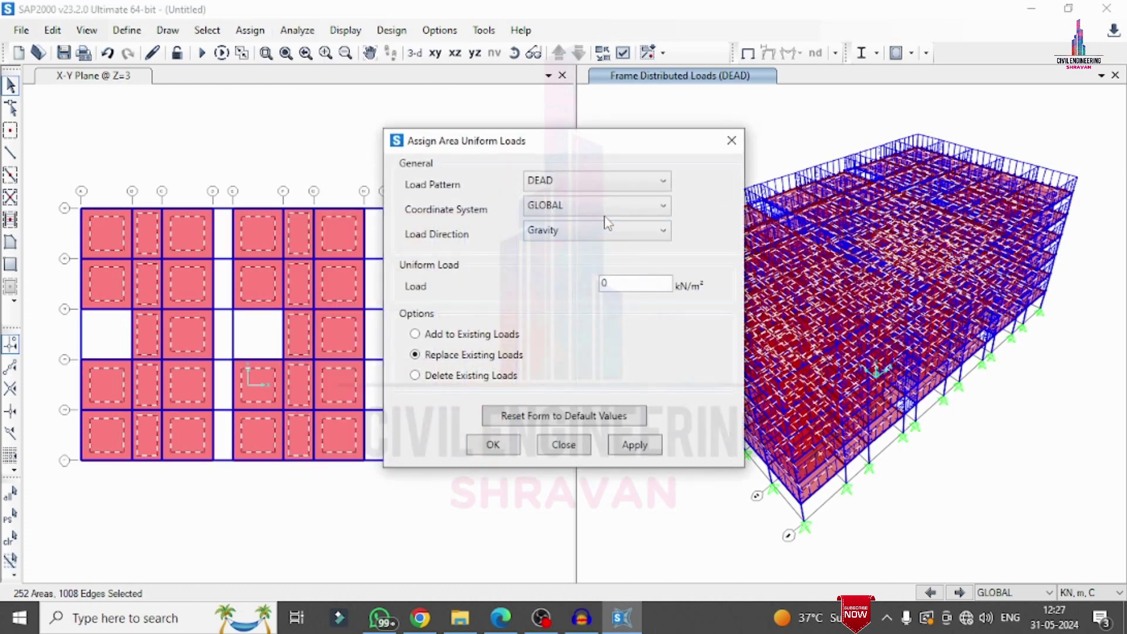
pyautogui.click(620, 283)
pyautogui.click(487, 336)
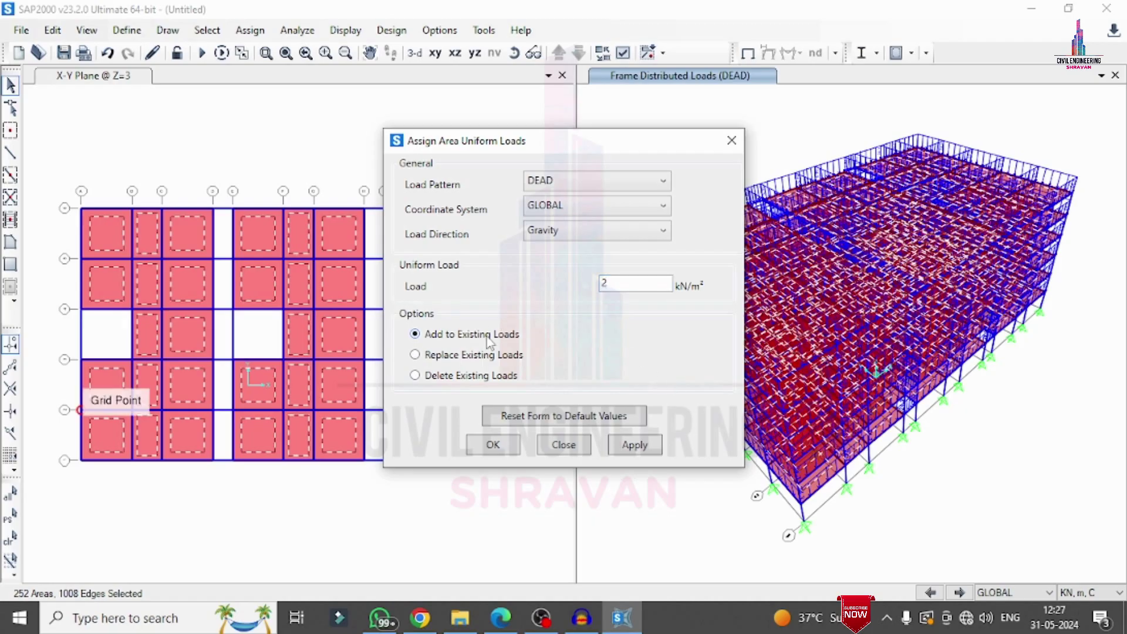
pyautogui.click(627, 444)
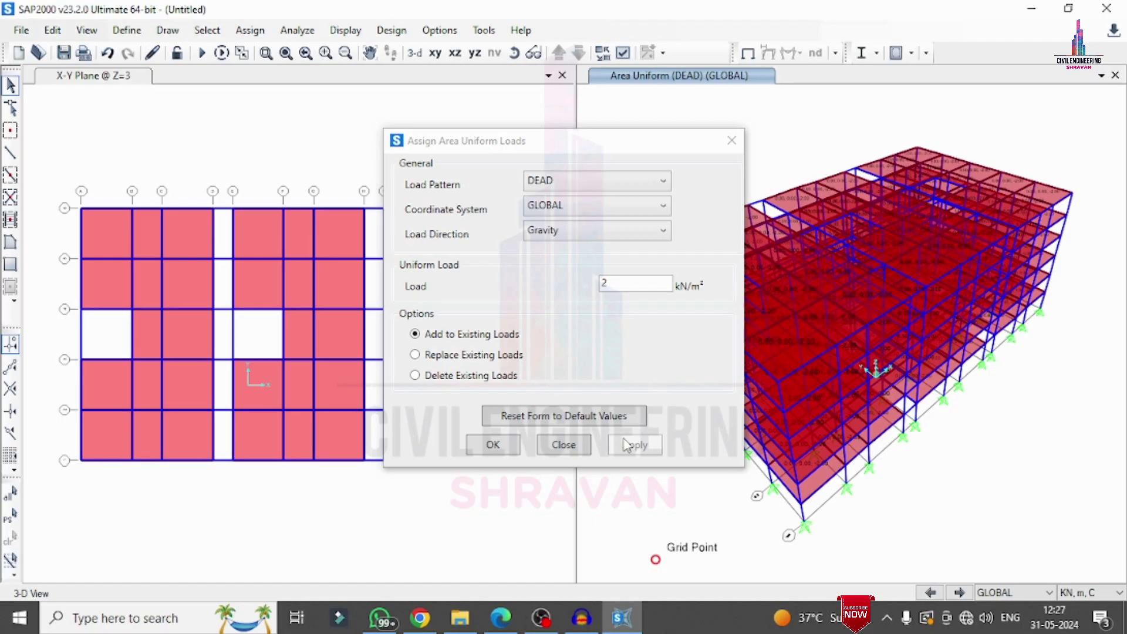
pyautogui.click(516, 447)
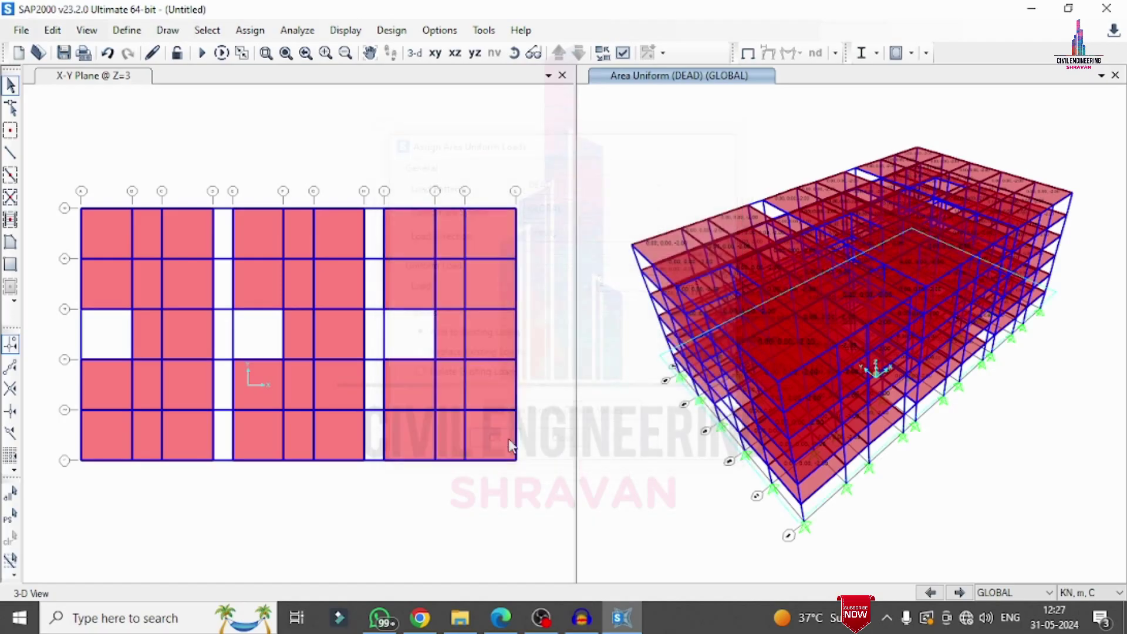
# Apply a 3.5 kN/m² uniform LIVE gravity load to all floor slabs.
pyautogui.click(11, 493)
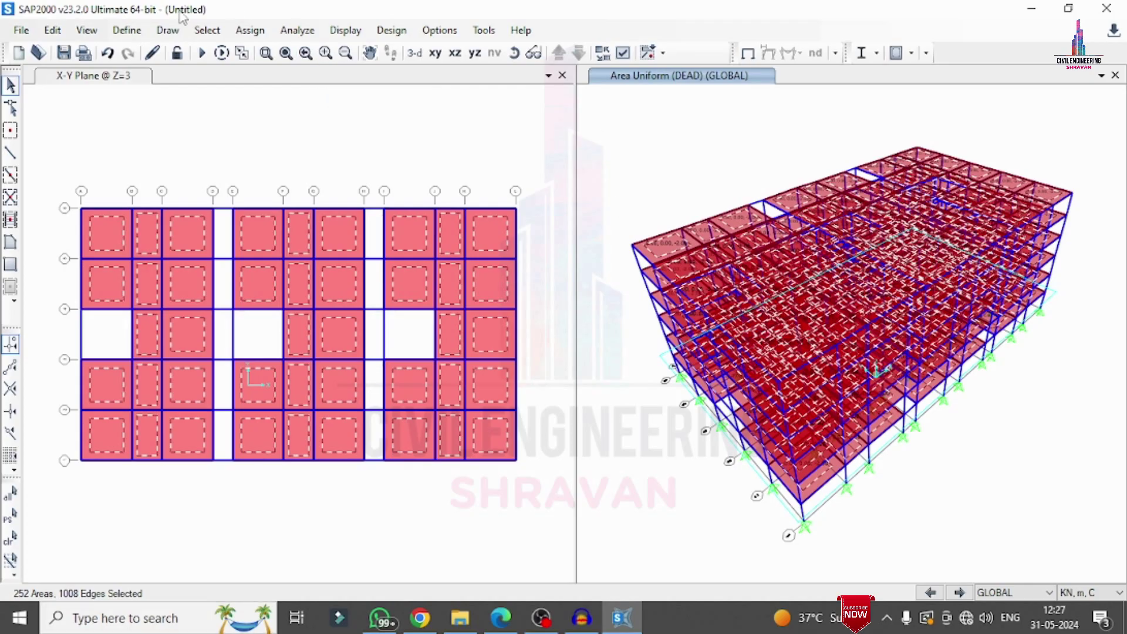
pyautogui.click(207, 30)
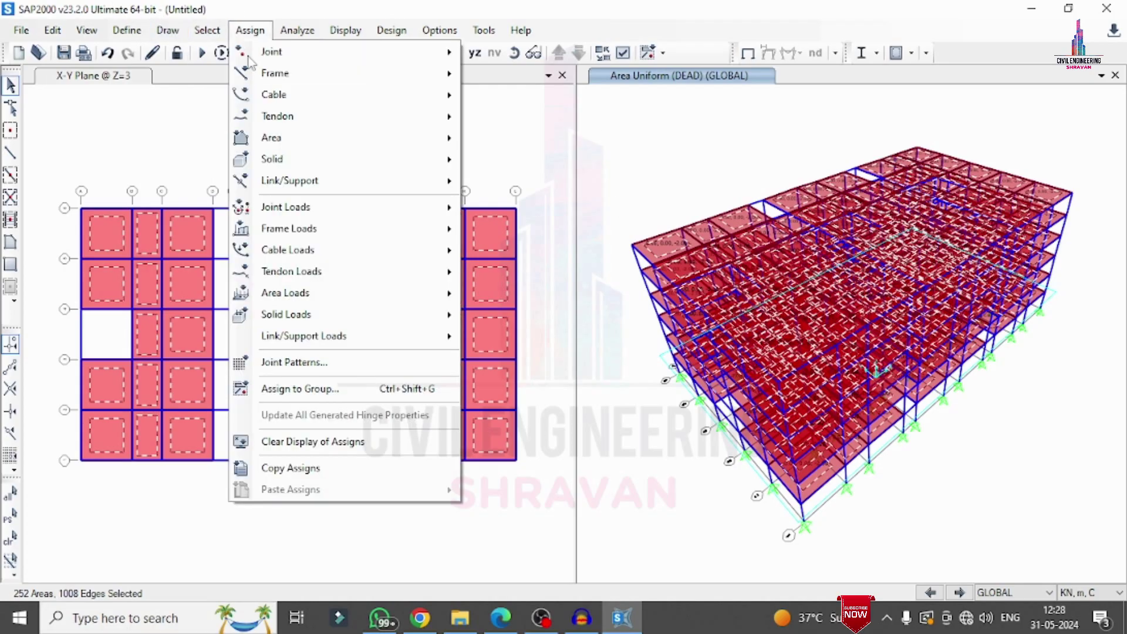
pyautogui.moveTo(327, 292)
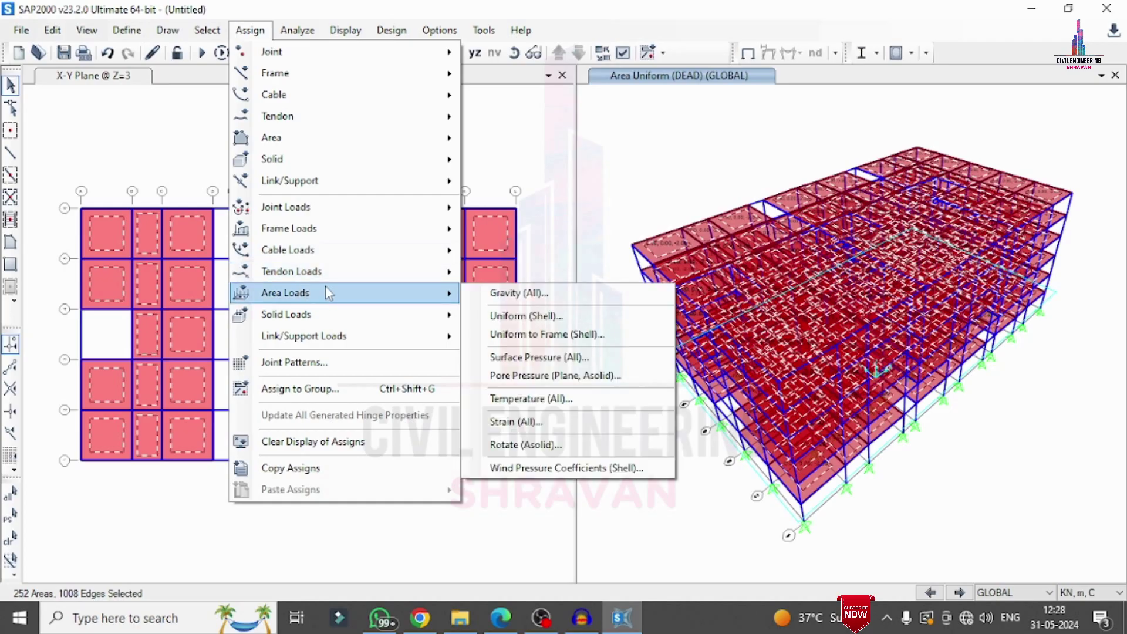
pyautogui.click(477, 317)
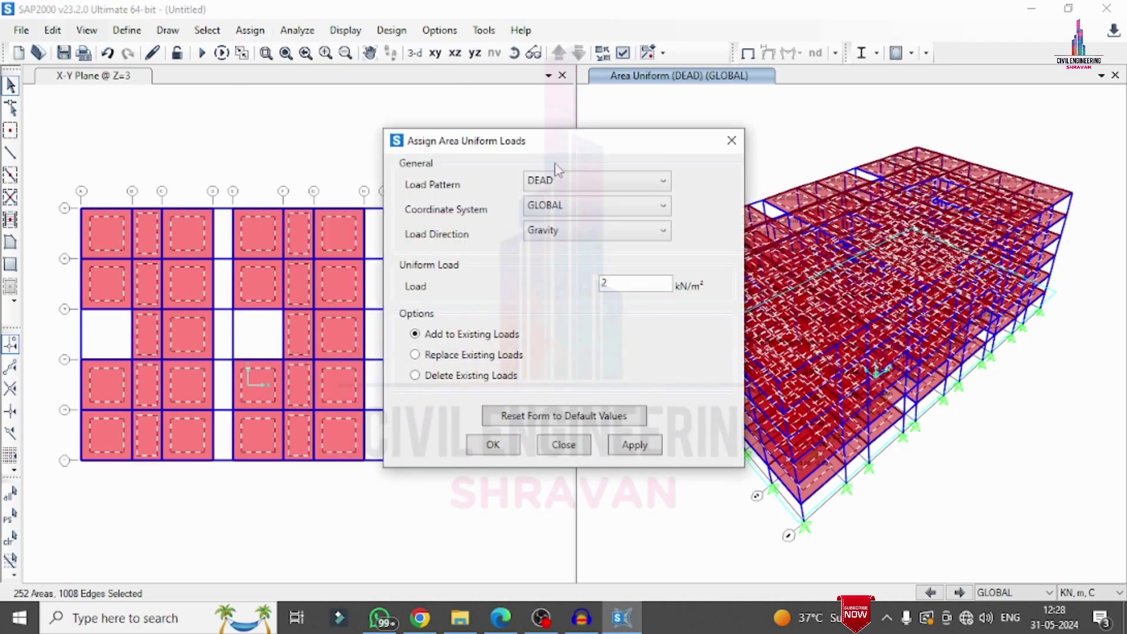
pyautogui.click(567, 189)
pyautogui.click(568, 219)
pyautogui.doubleClick(604, 284)
pyautogui.click(635, 445)
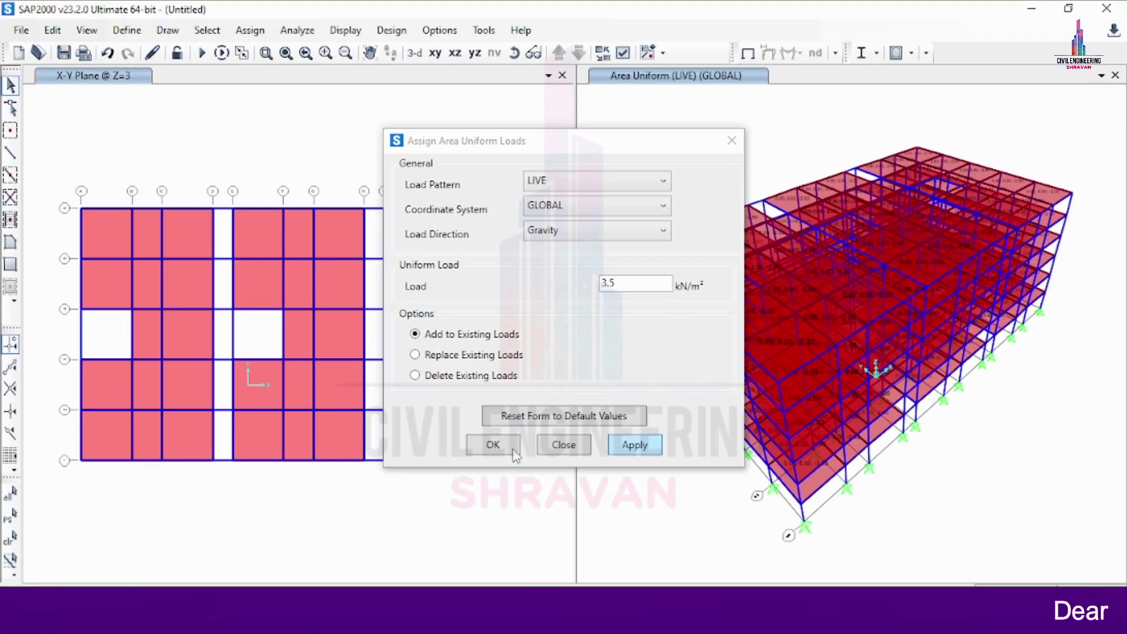
pyautogui.click(493, 445)
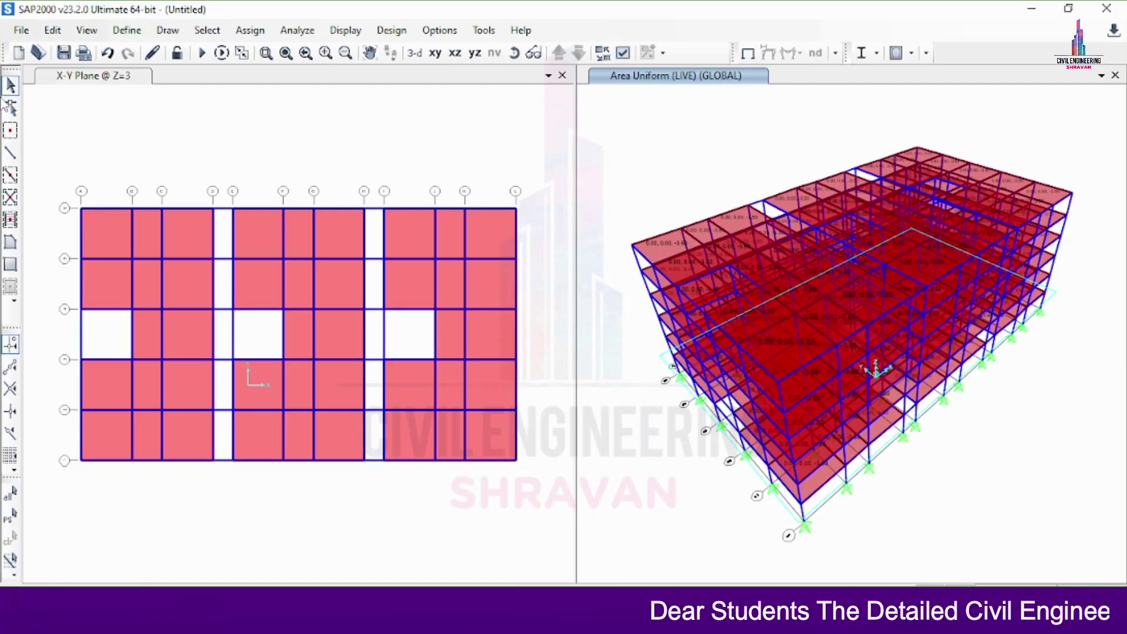
# Generate the default Concrete Frame Design combinations UDCON1 and UDCON2.
pyautogui.click(126, 30)
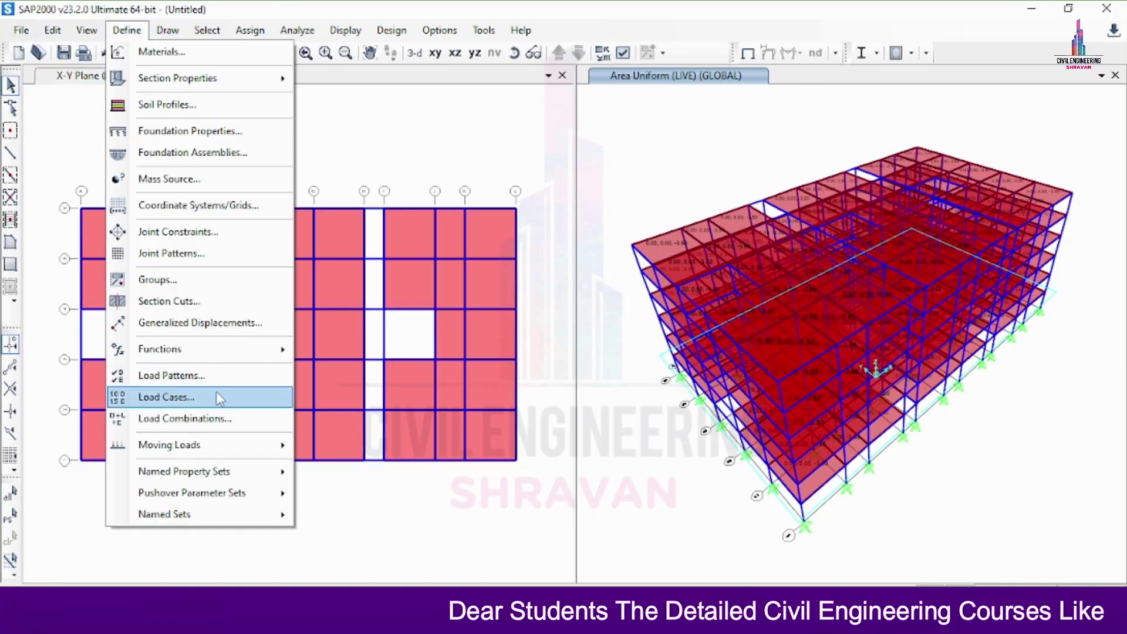
pyautogui.click(211, 419)
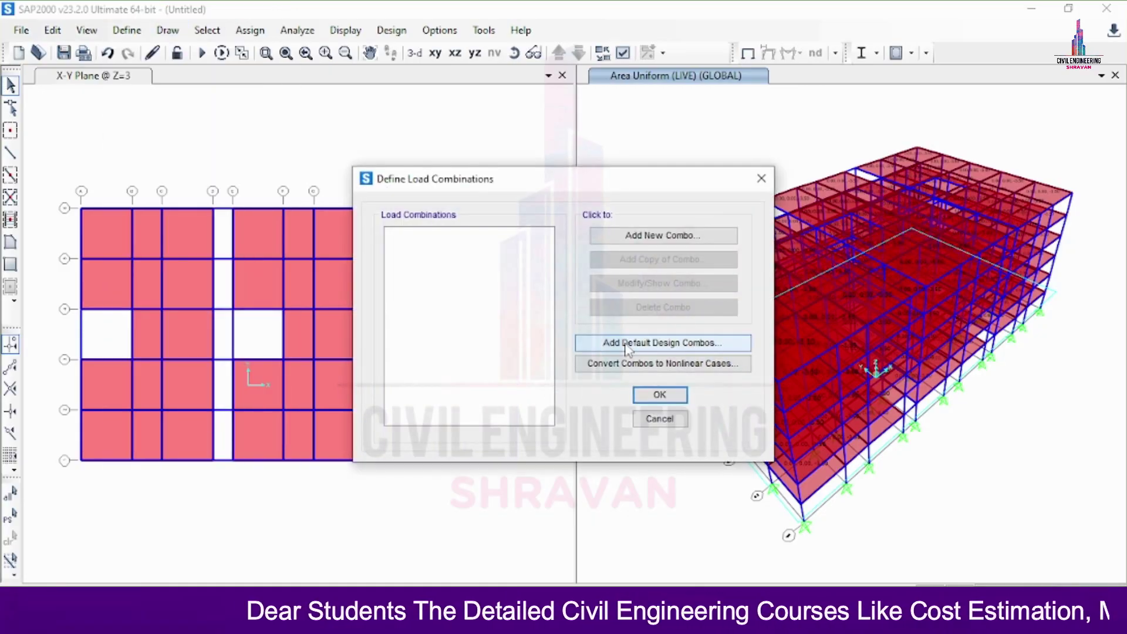
pyautogui.click(627, 346)
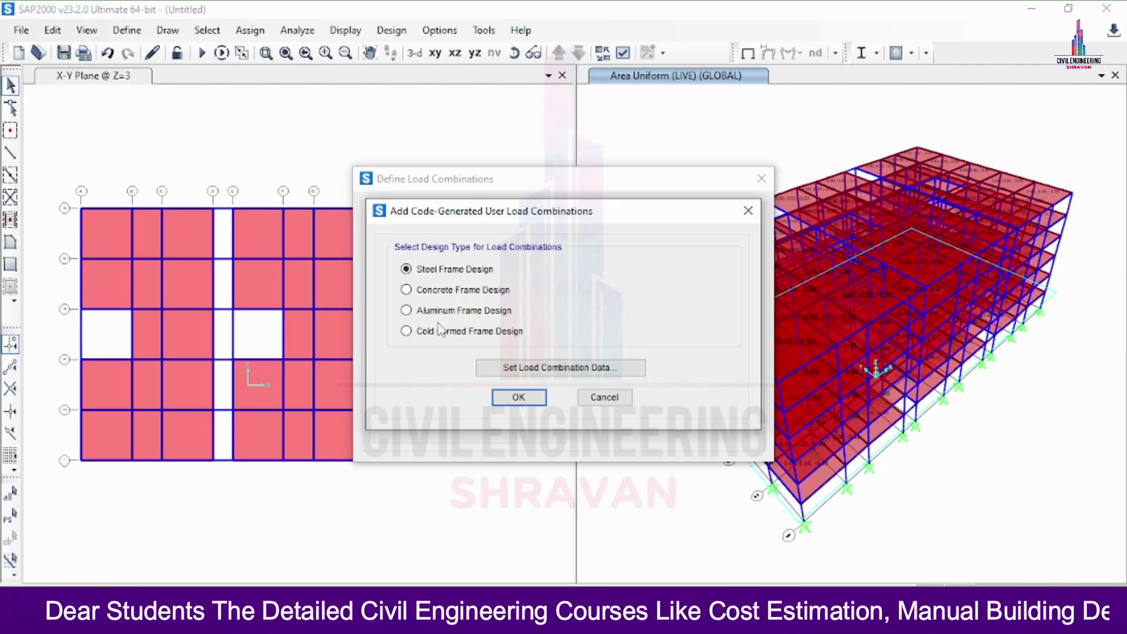
pyautogui.click(435, 288)
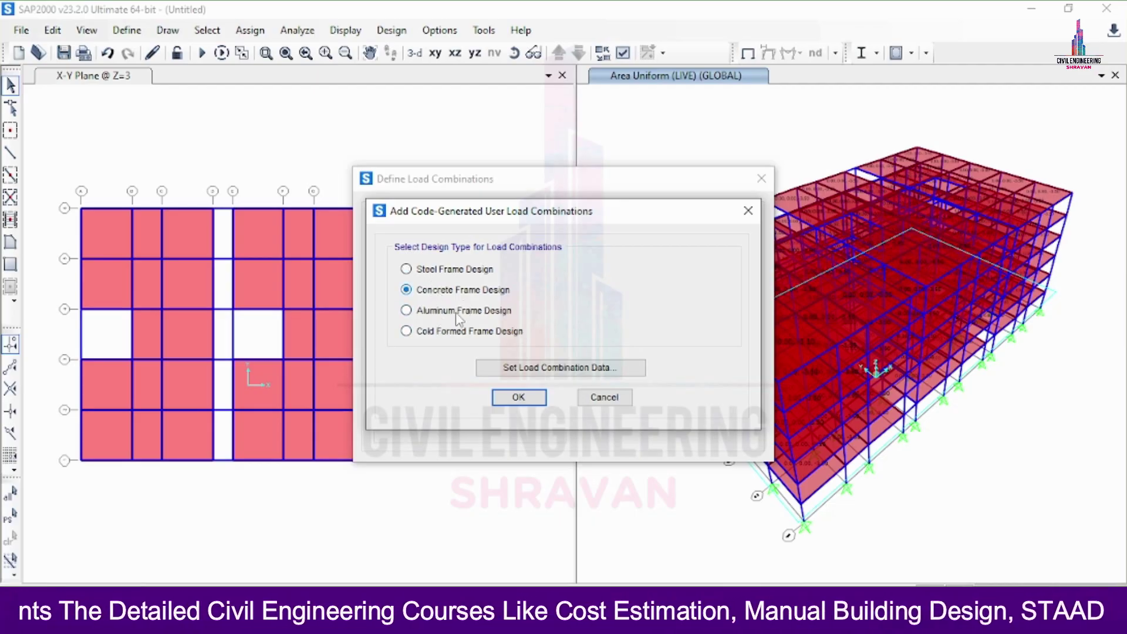
pyautogui.click(518, 398)
pyautogui.click(658, 395)
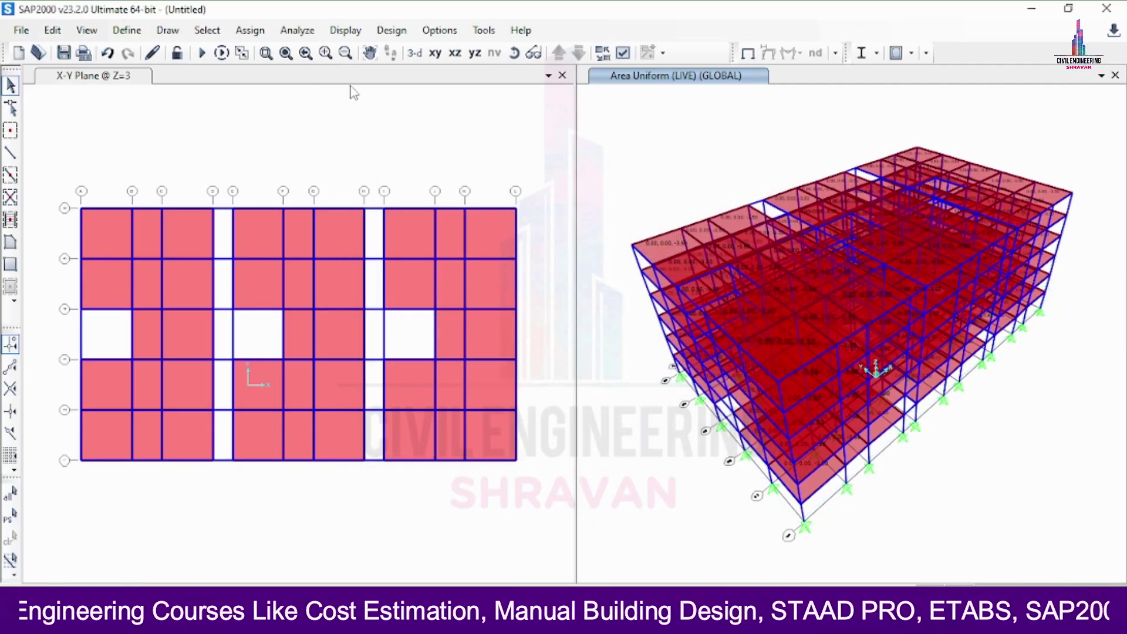
# Window-select all base joints at Z=0 in the plan view.
pyautogui.click(380, 118)
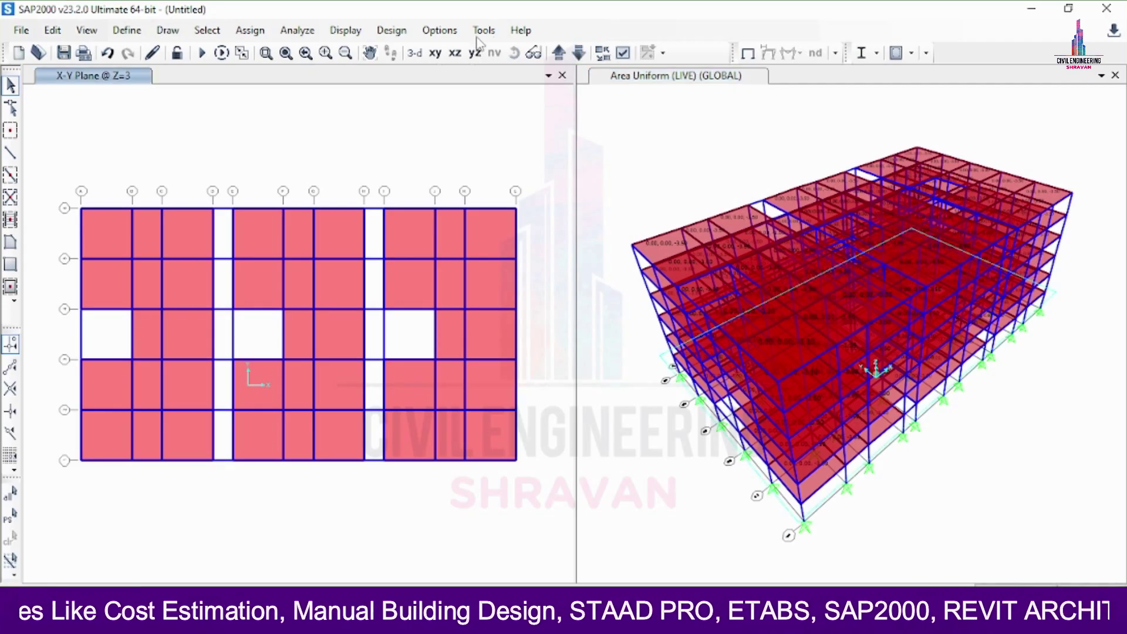
pyautogui.click(578, 54)
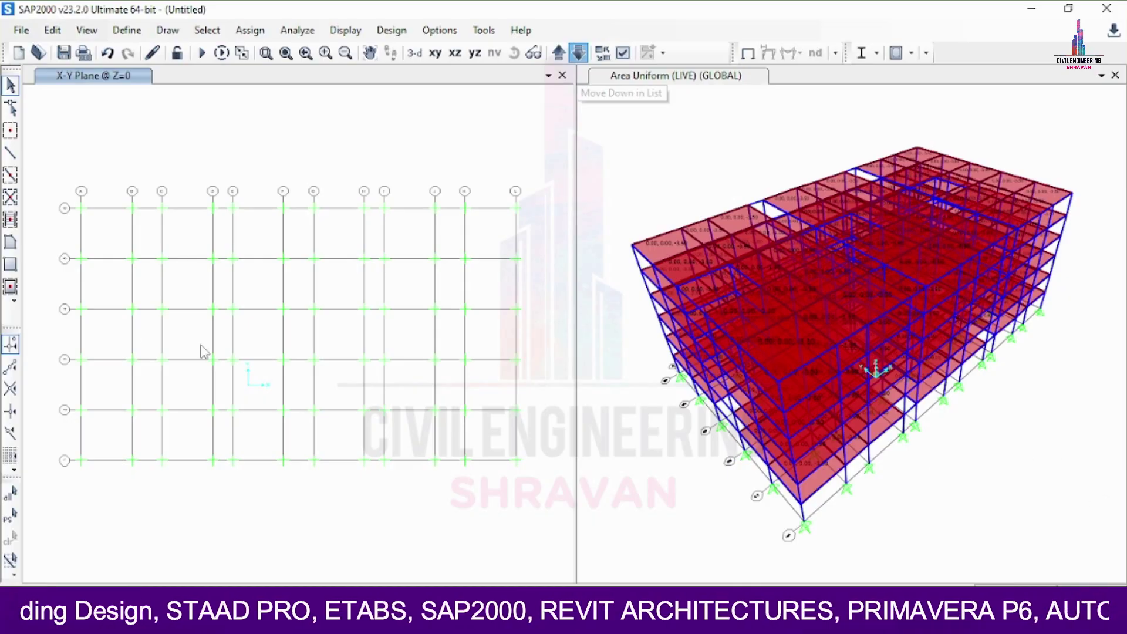
pyautogui.moveTo(50, 145); pyautogui.dragTo(537, 531)
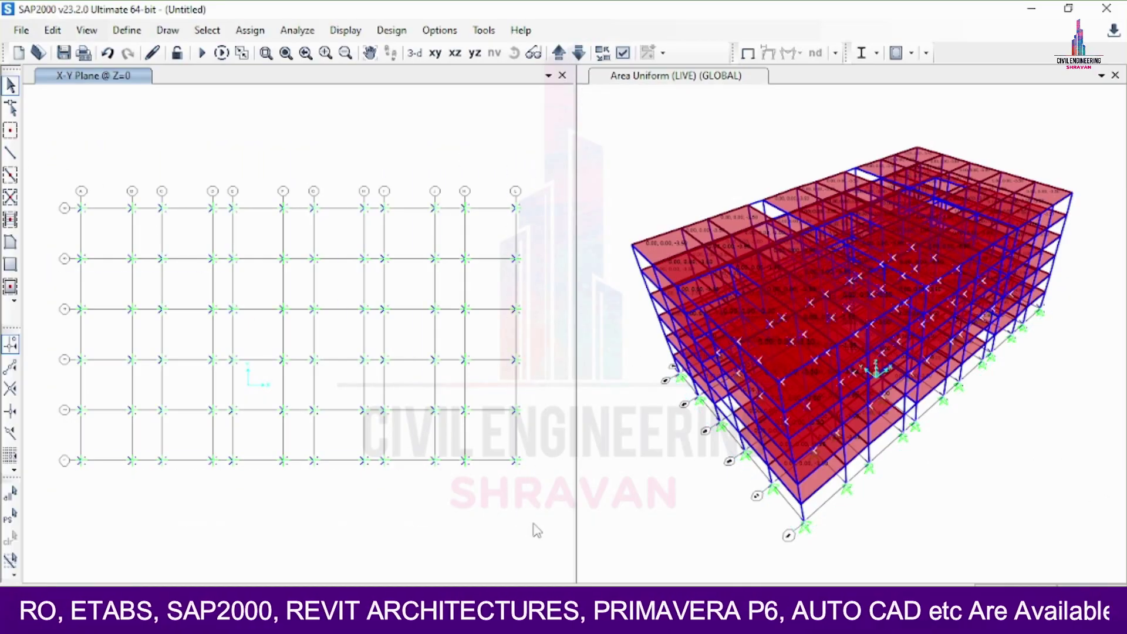
# Make the base joints fully fixed supports and bring up the Analysis Options.
pyautogui.click(250, 30)
pyautogui.moveTo(282, 53)
pyautogui.click(521, 56)
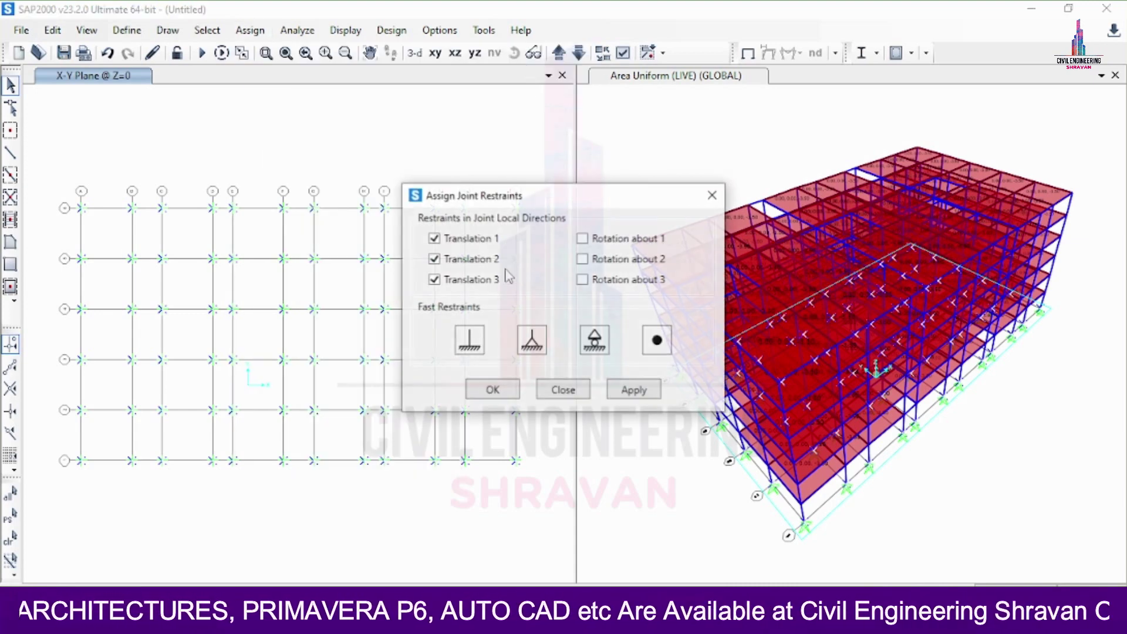
pyautogui.click(469, 340)
pyautogui.click(632, 394)
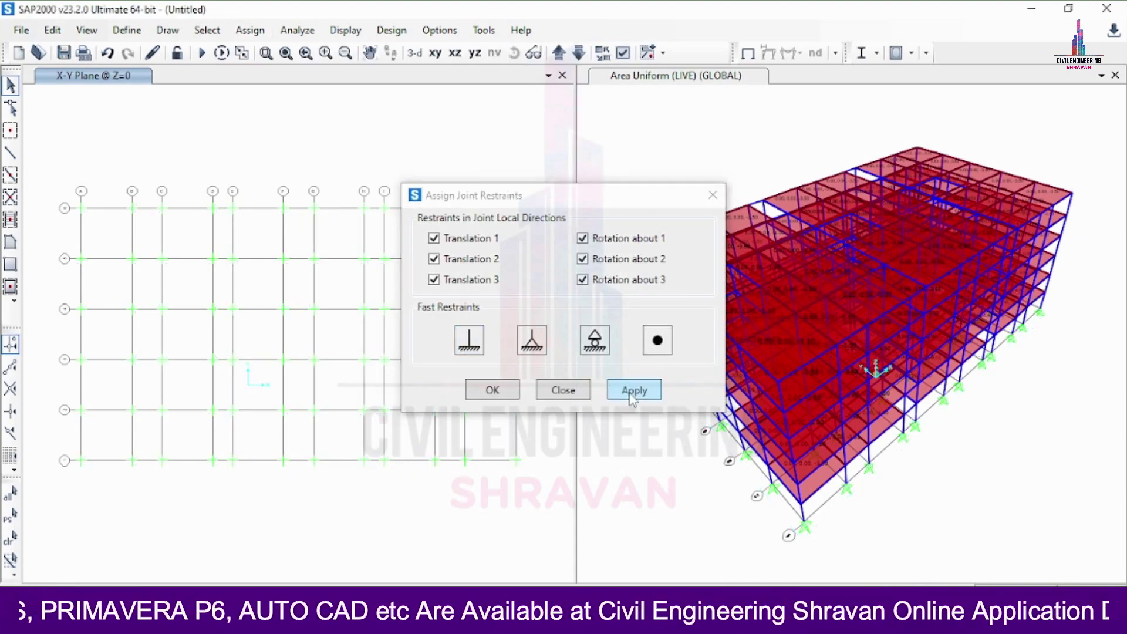
pyautogui.click(632, 394)
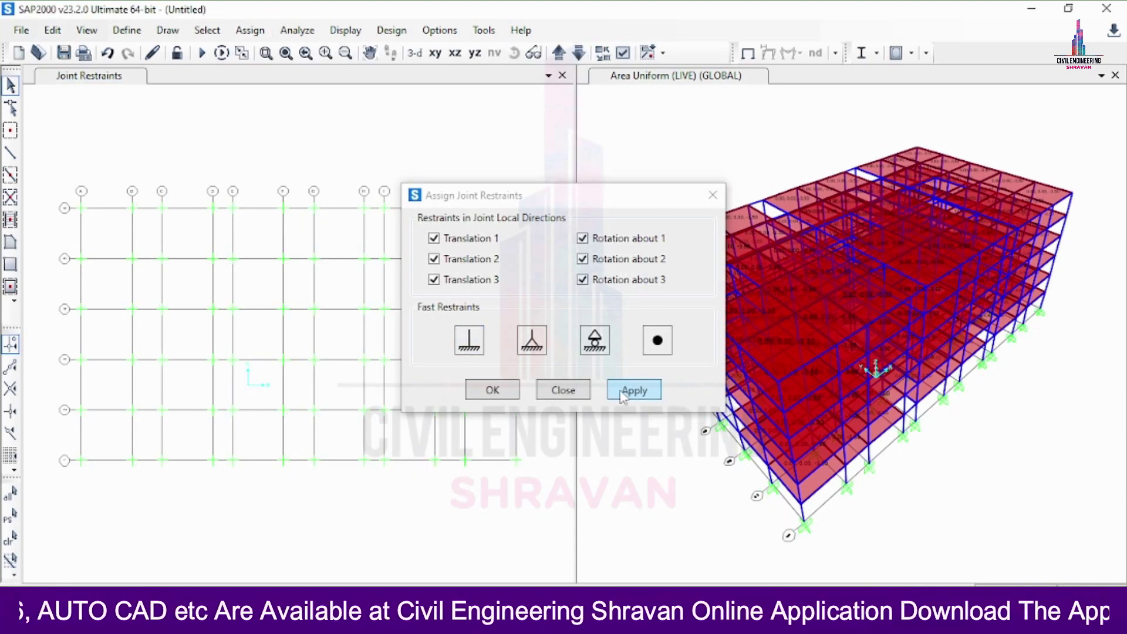
pyautogui.click(492, 390)
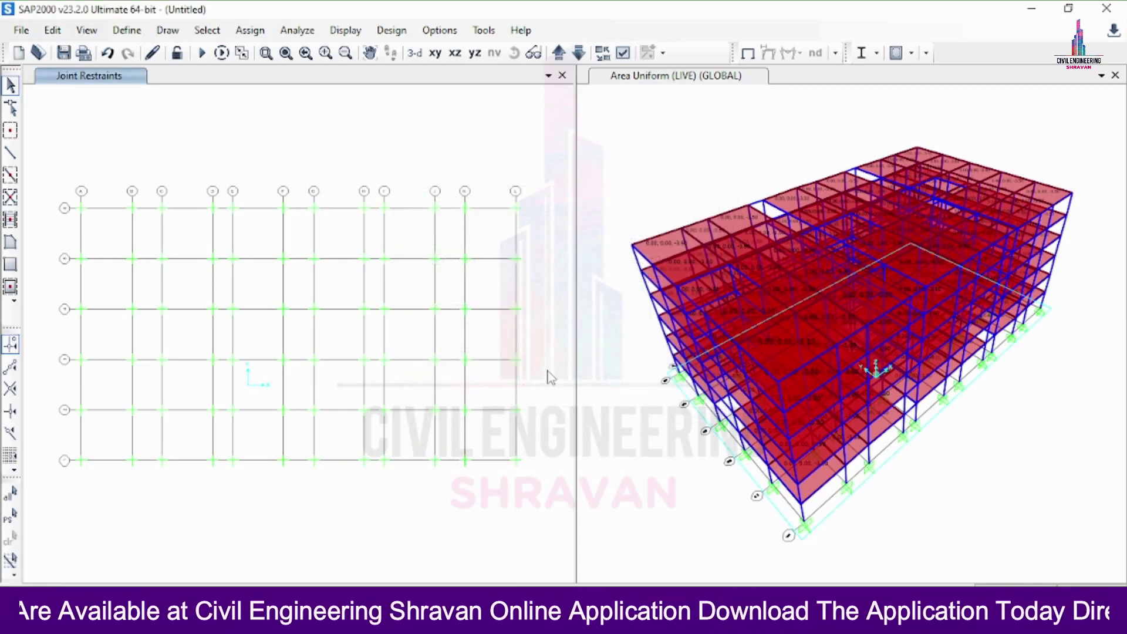
pyautogui.click(297, 30)
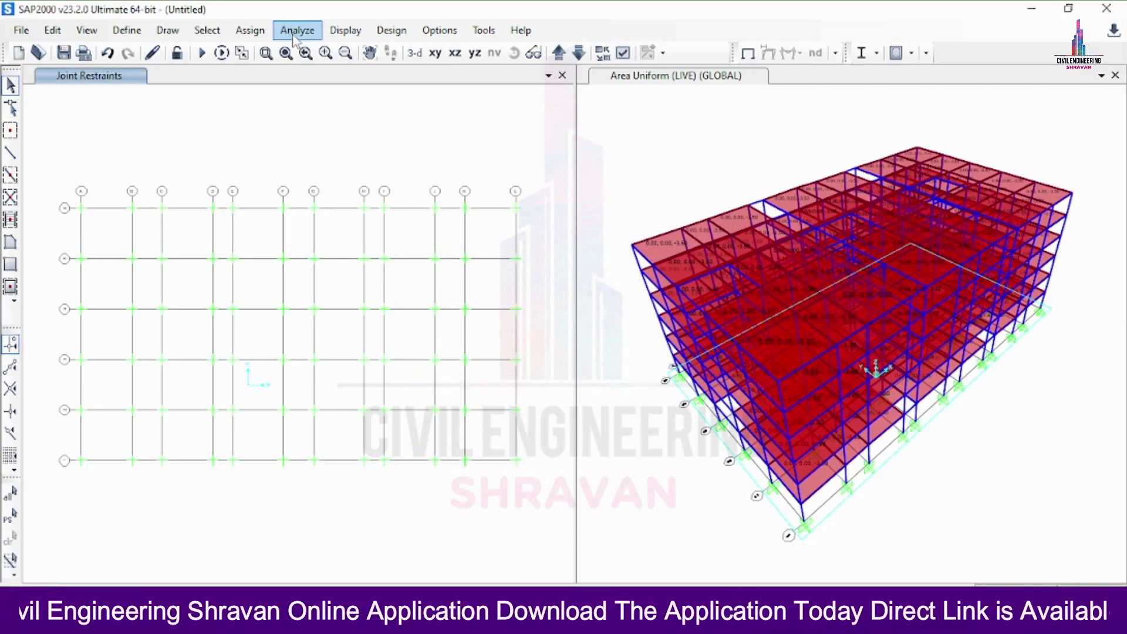
pyautogui.click(317, 54)
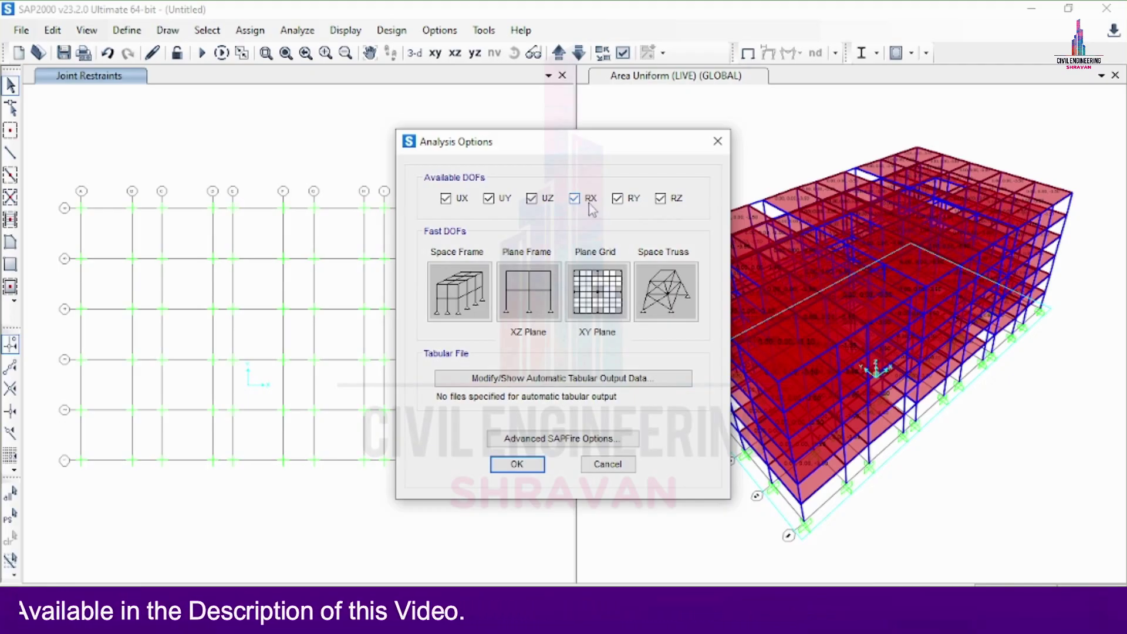
# Set the analysis to Space Frame with all six degrees of freedom.
pyautogui.click(462, 291)
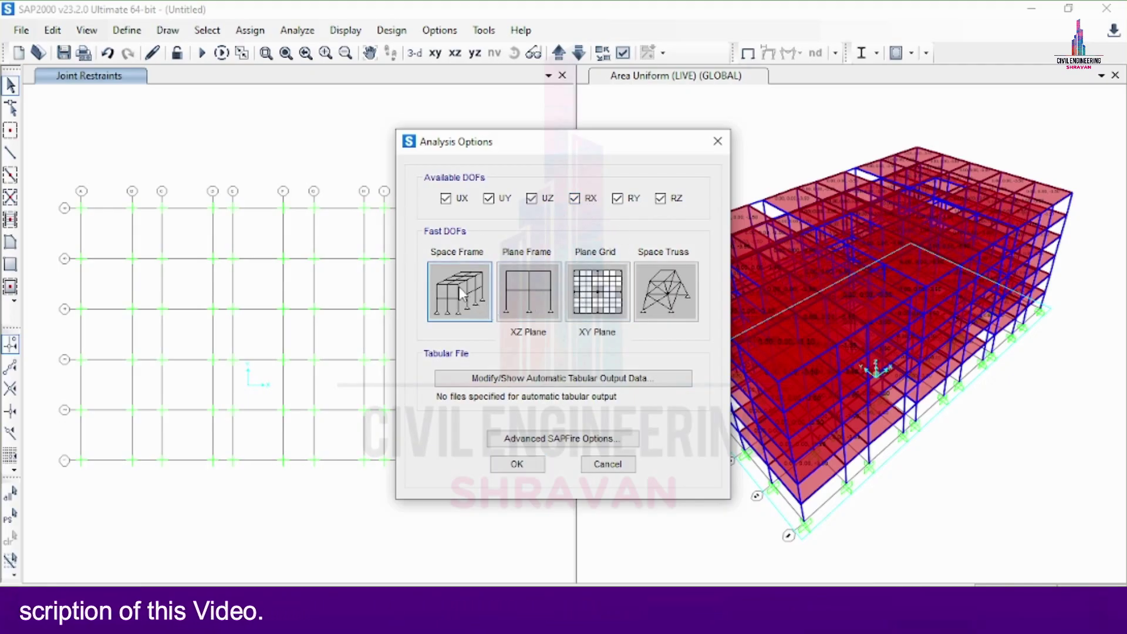
pyautogui.click(517, 463)
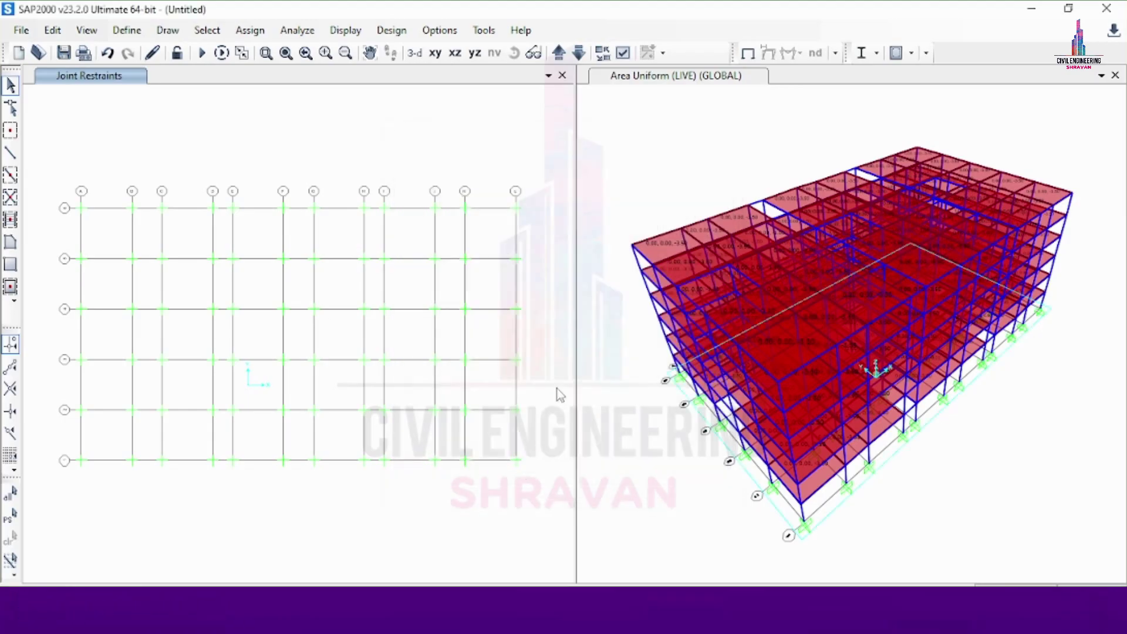
# Build the analysis model and run the DEAD, MODAL and LIVE load cases.
pyautogui.click(297, 30)
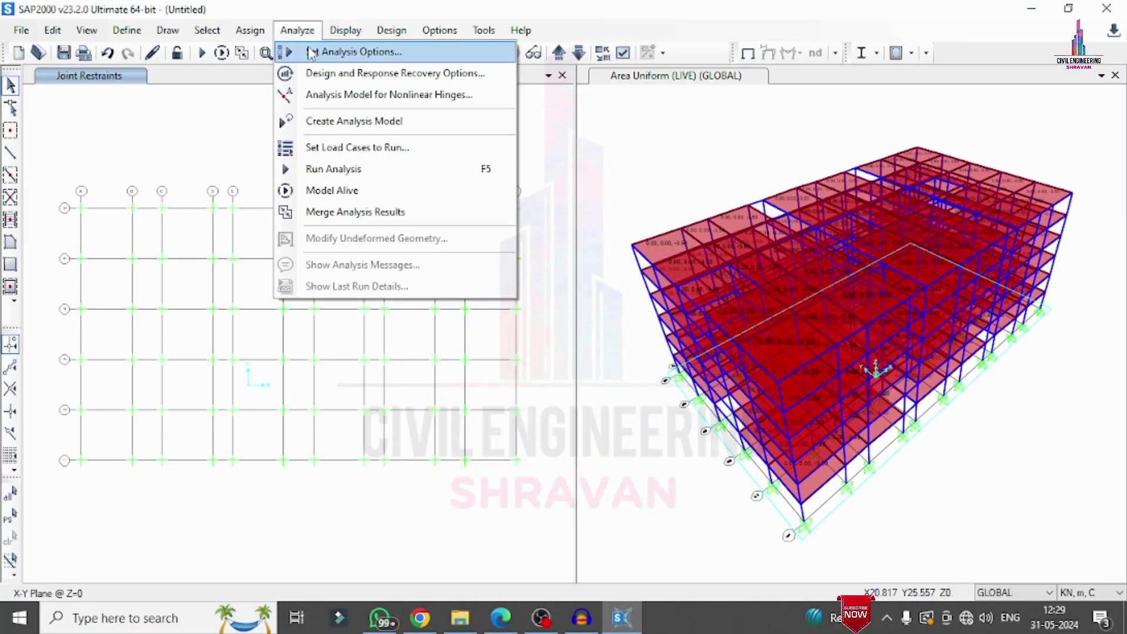
pyautogui.click(338, 122)
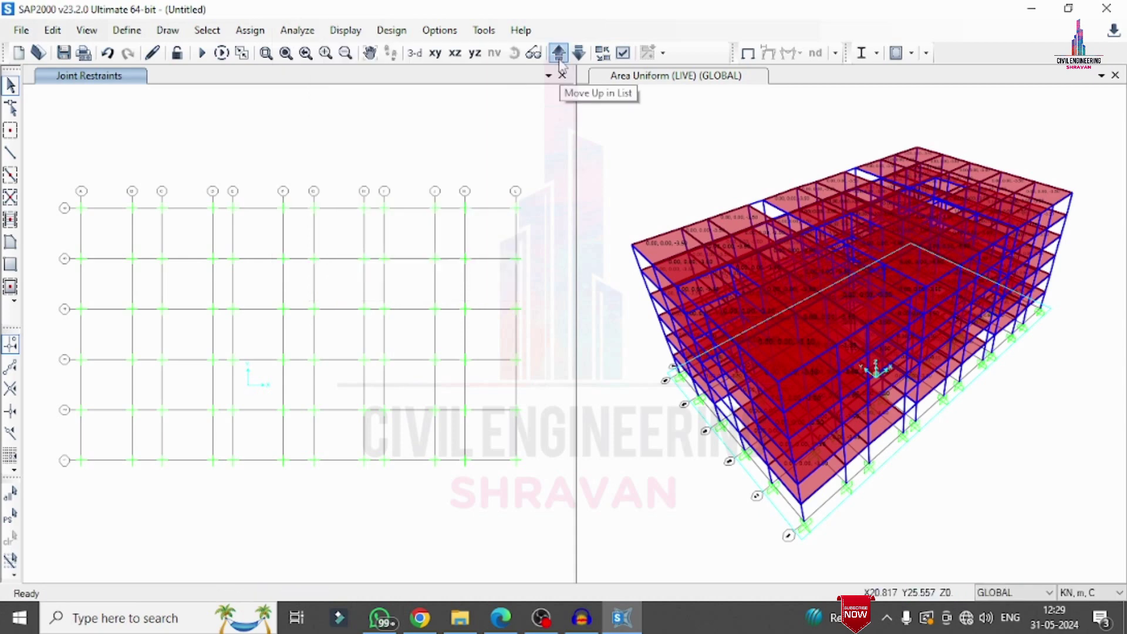
pyautogui.click(316, 30)
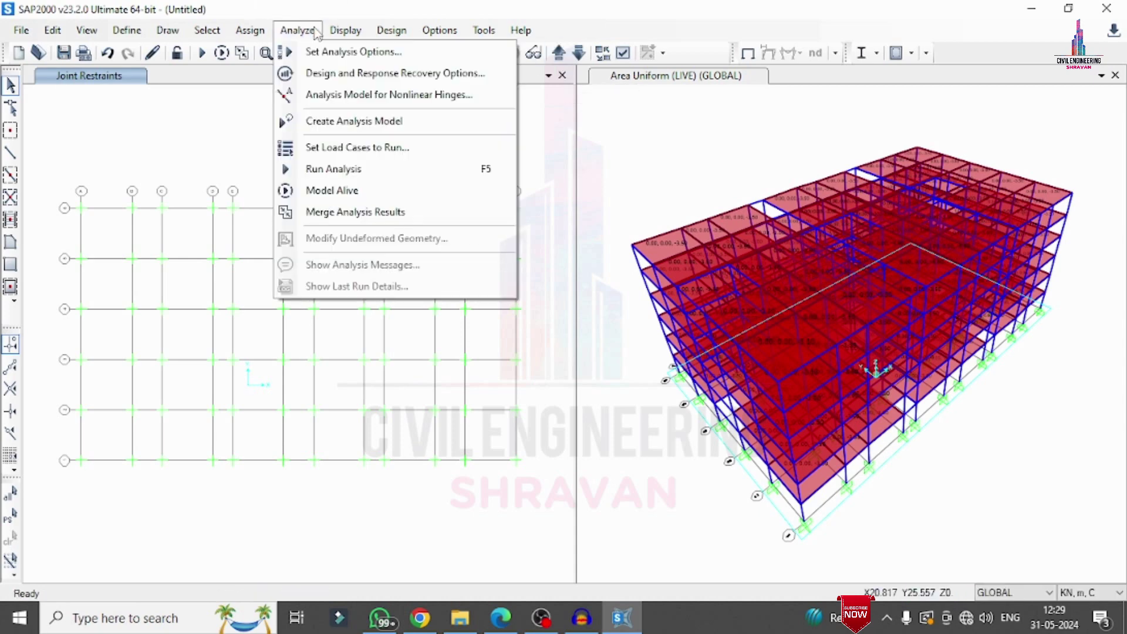
pyautogui.click(365, 148)
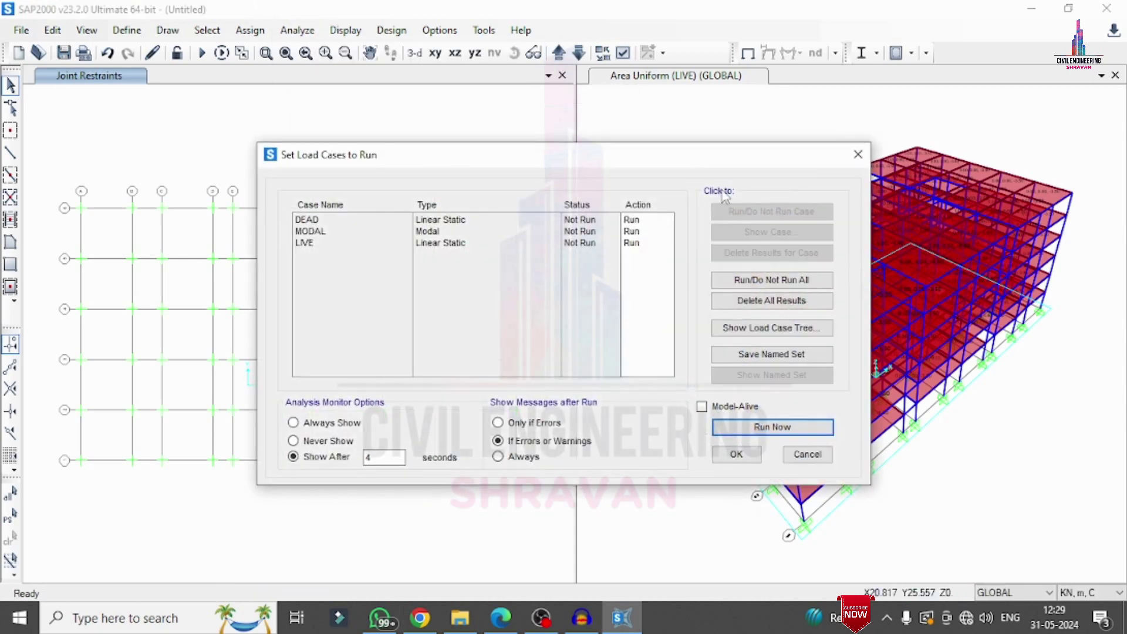
pyautogui.click(757, 427)
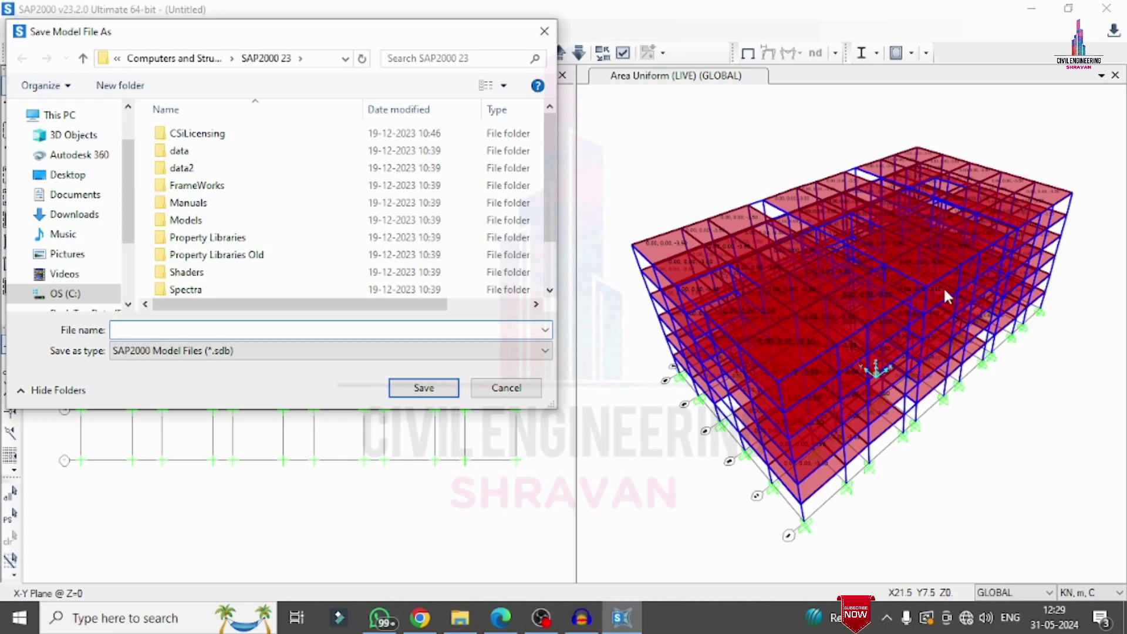
# Save the model as COM in the sap folder on the Desktop.
pyautogui.click(68, 175)
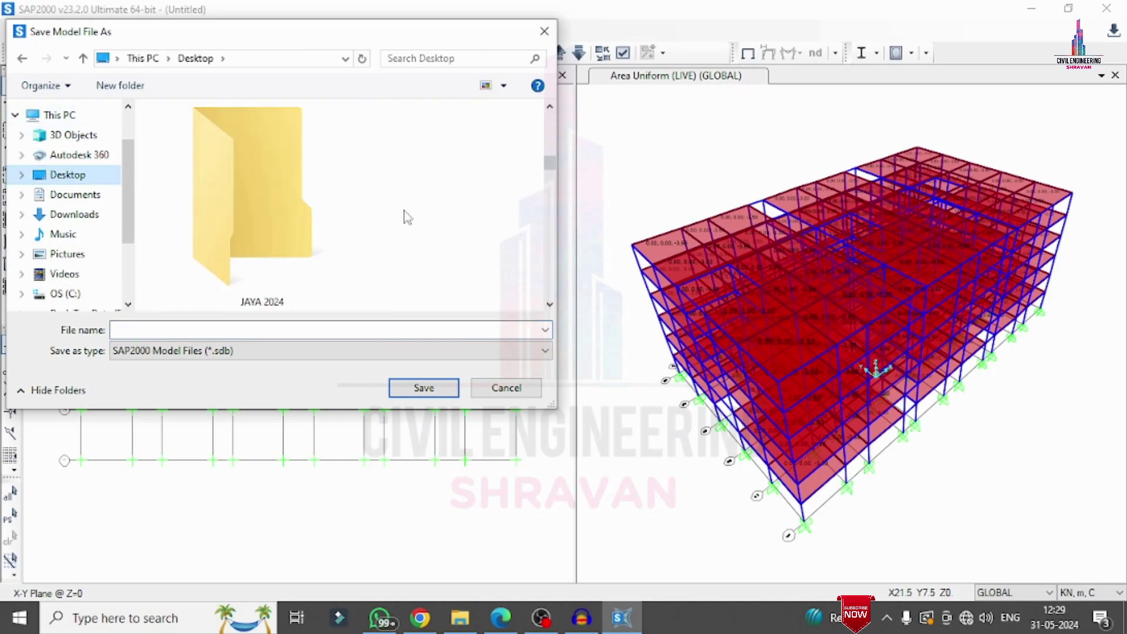
pyautogui.moveTo(548, 170); pyautogui.dragTo(551, 244)
pyautogui.doubleClick(283, 176)
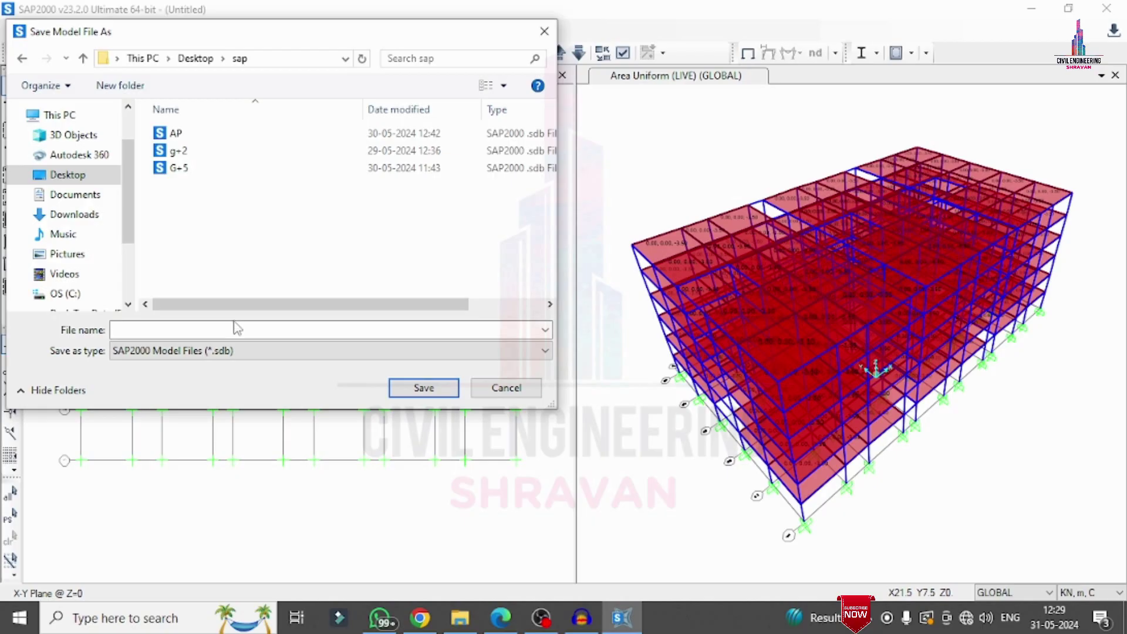
pyautogui.click(236, 328)
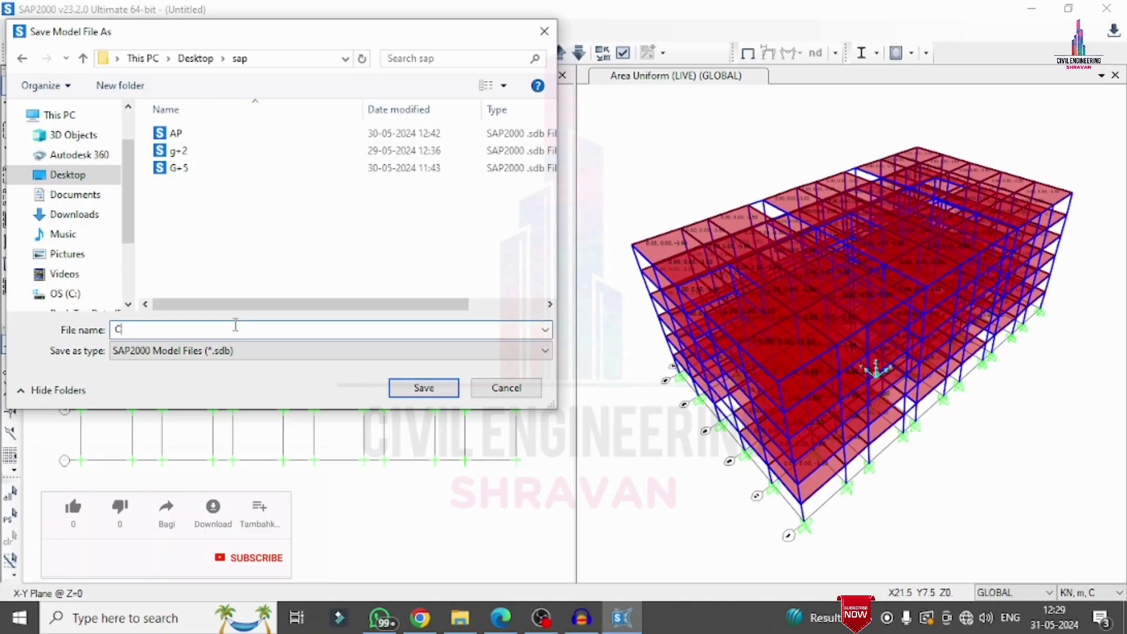
pyautogui.press('Return')
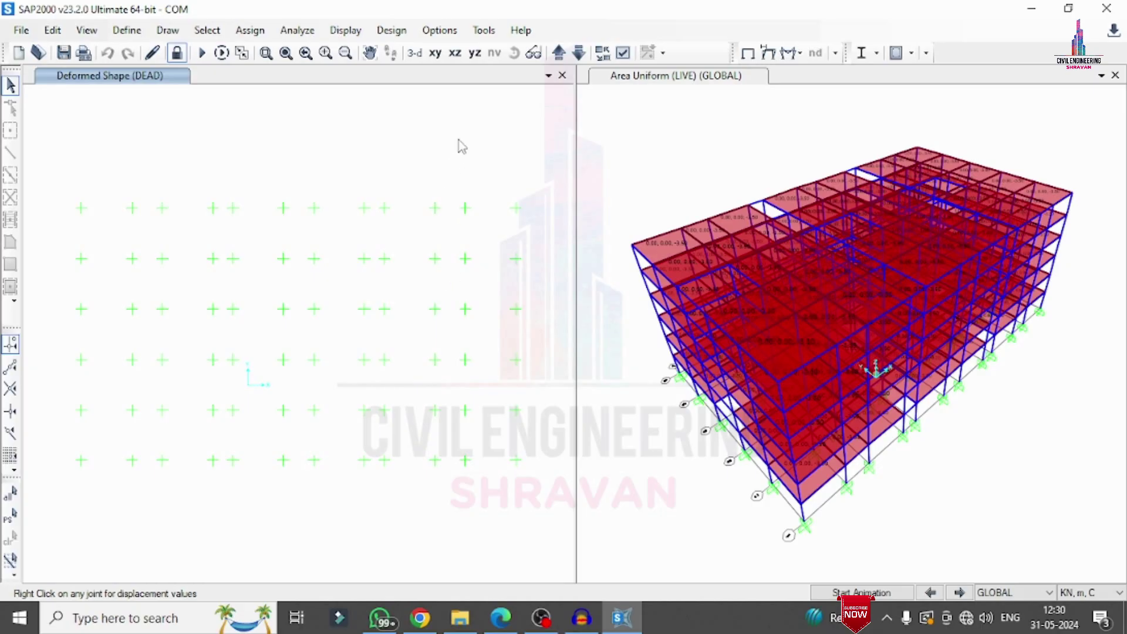
# Show the DEAD deformed shape of the whole frame in 3-D and mute system audio.
pyautogui.click(580, 54)
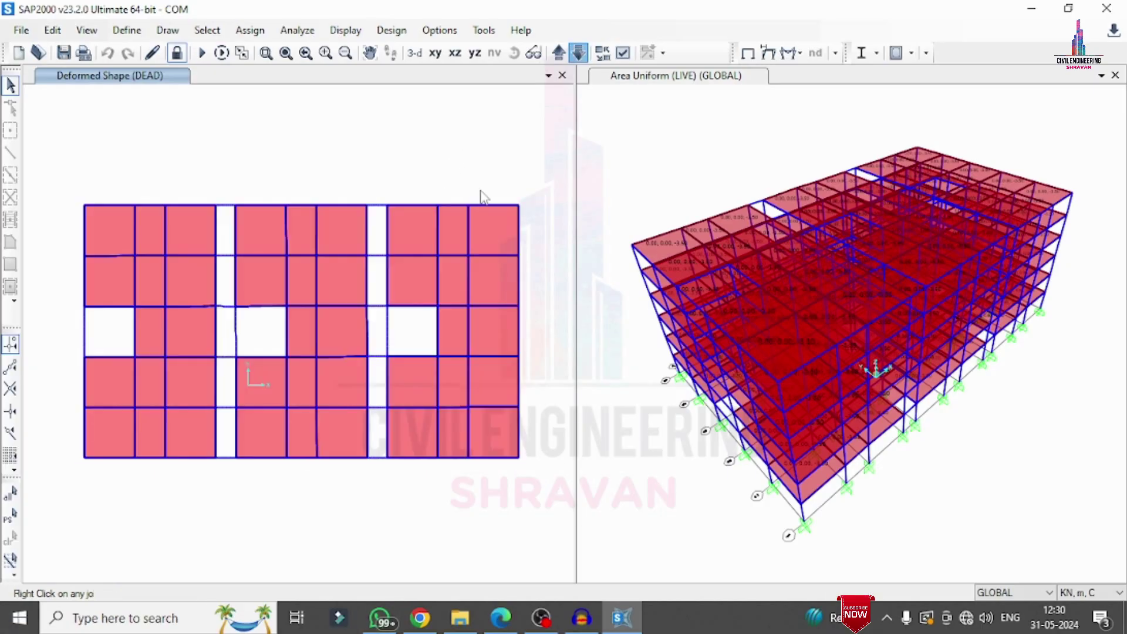
pyautogui.click(415, 54)
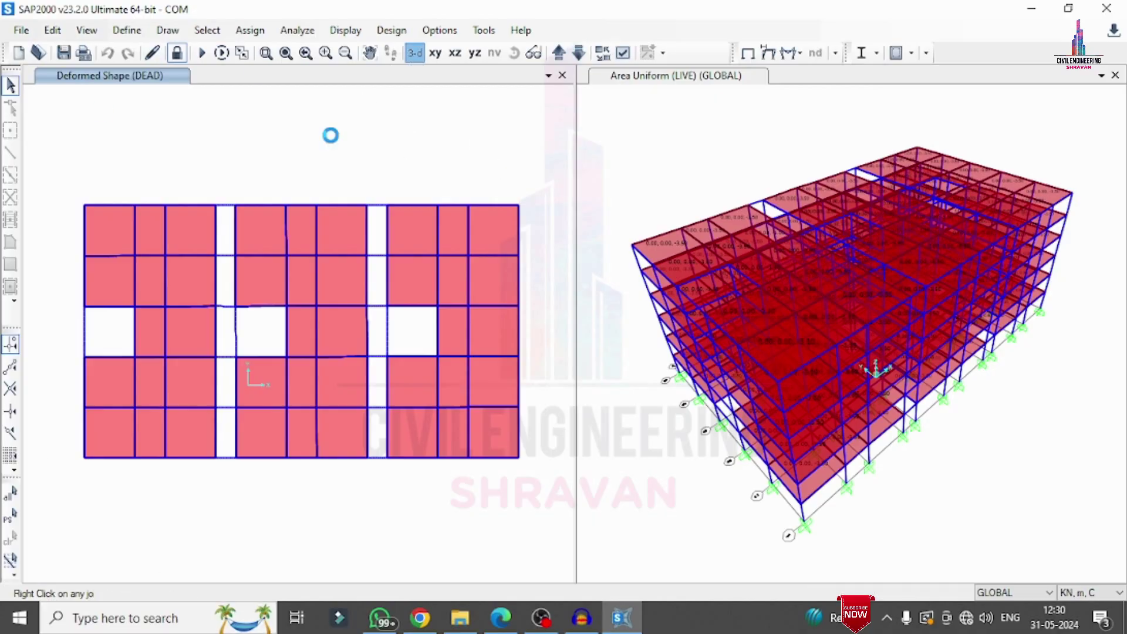
pyautogui.click(986, 617)
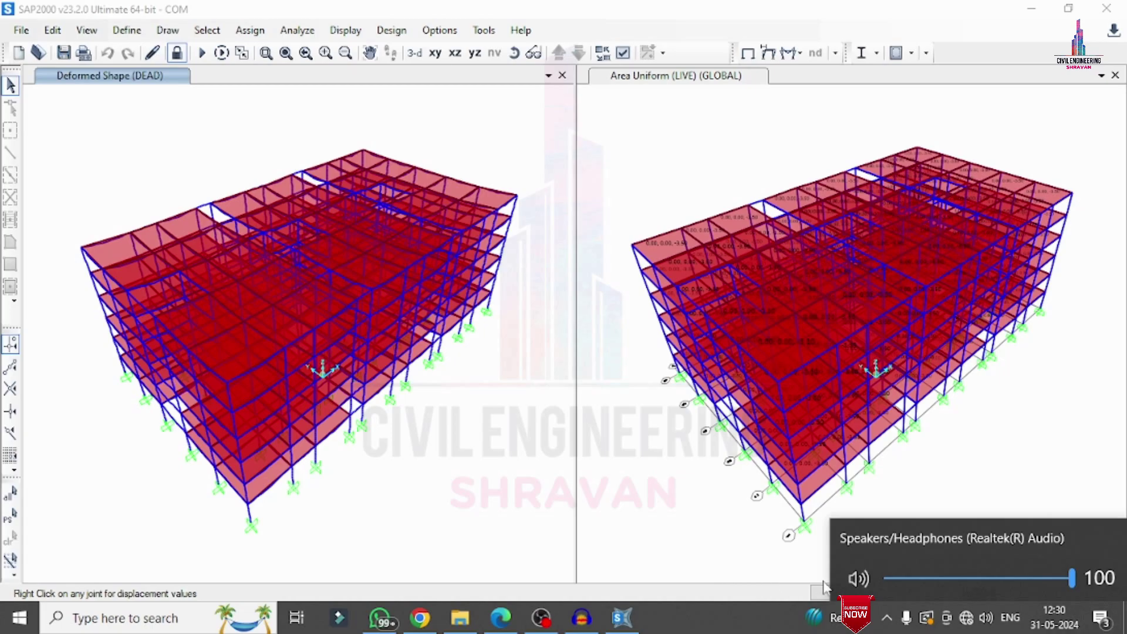
pyautogui.click(857, 579)
pyautogui.click(826, 594)
# Animate the DEAD deformed shape, then stop the animation.
pyautogui.click(826, 594)
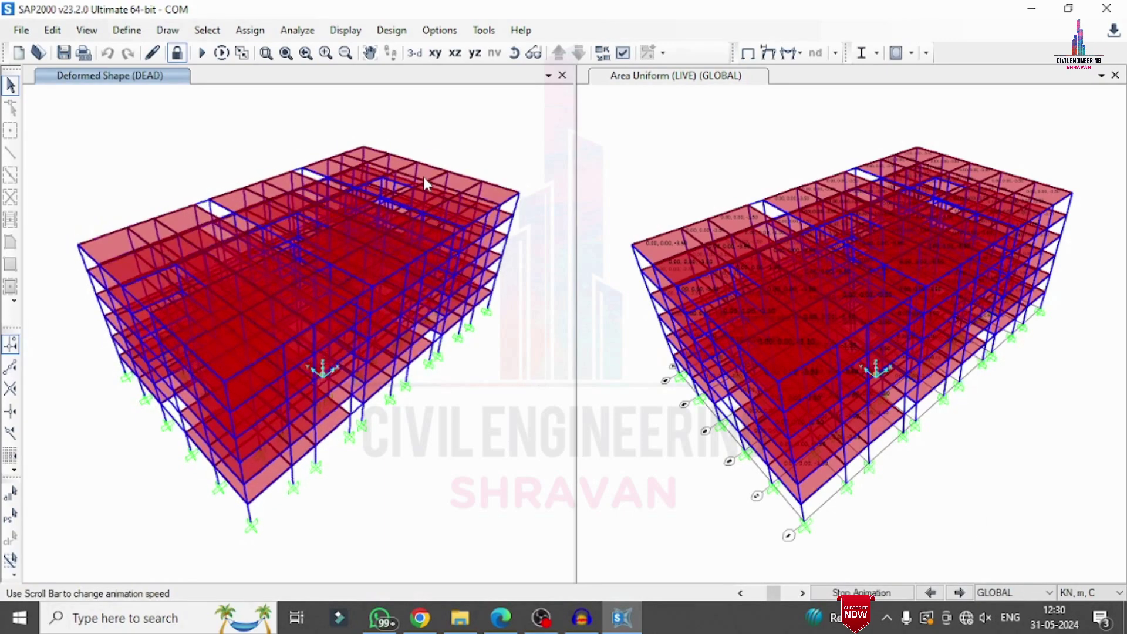
pyautogui.click(861, 592)
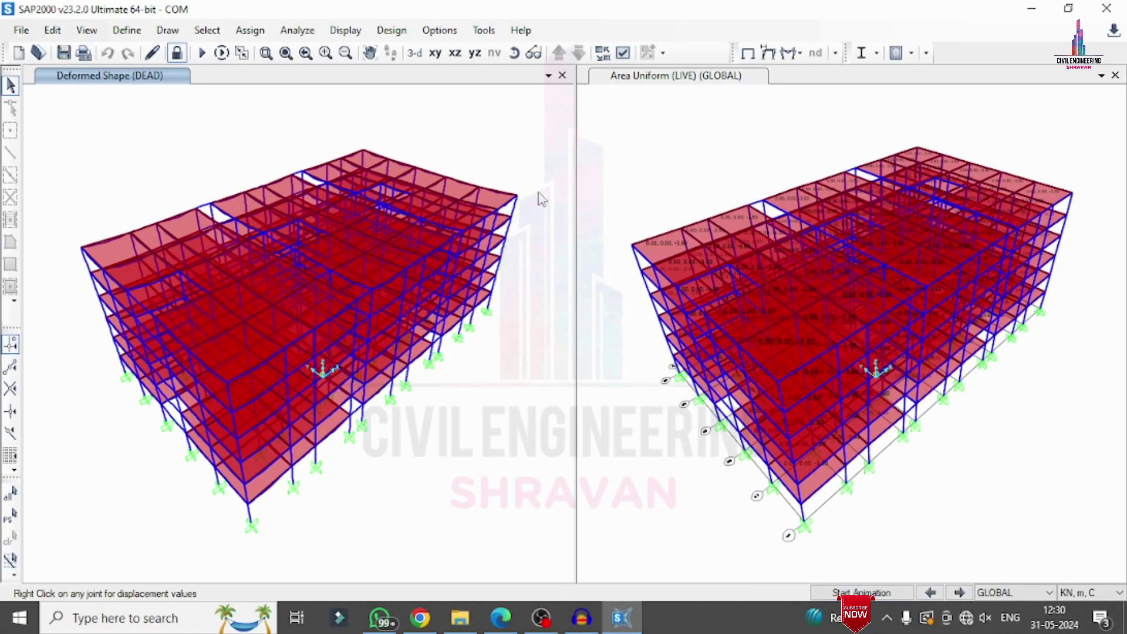
pyautogui.click(351, 31)
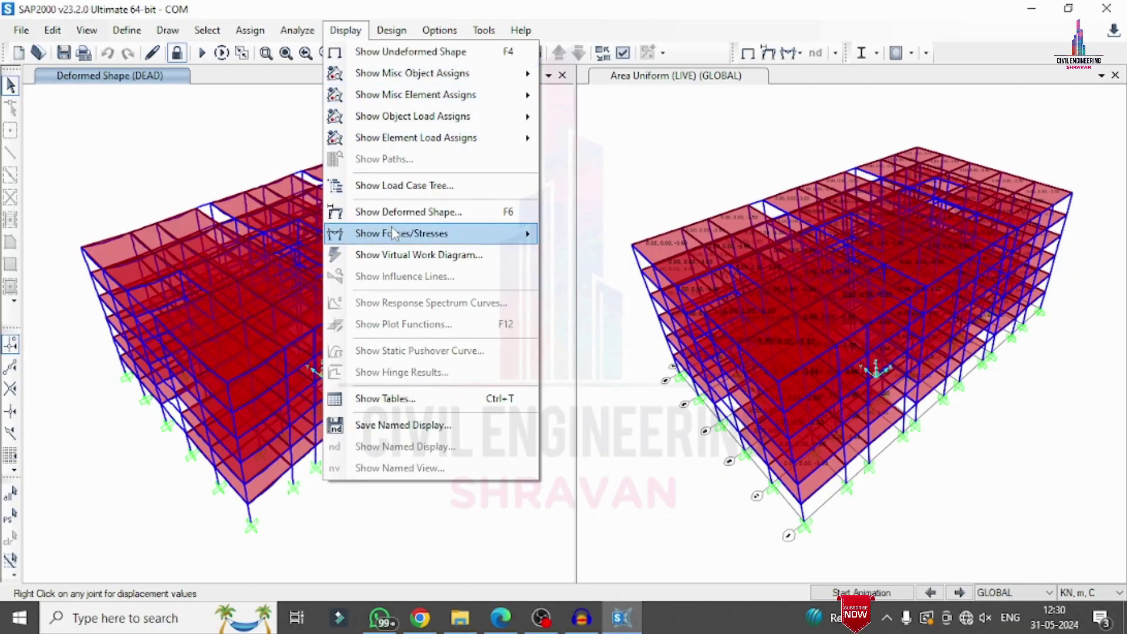
# Display the UDCON1 axial force diagram for the frames.
pyautogui.moveTo(393, 235)
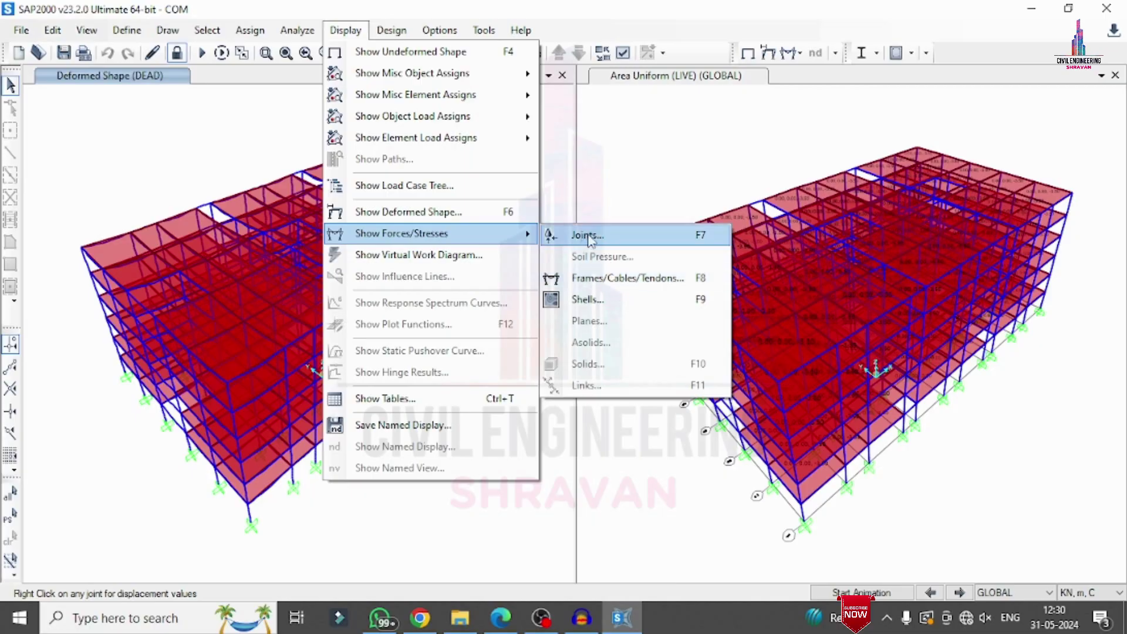
pyautogui.click(614, 278)
pyautogui.click(550, 82)
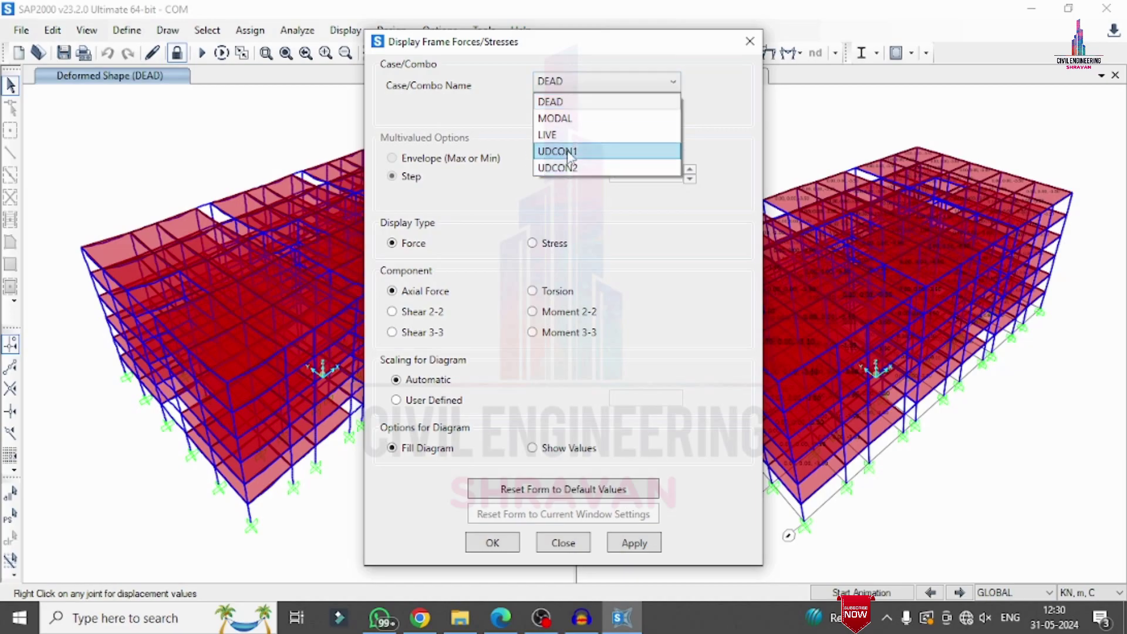
pyautogui.click(568, 154)
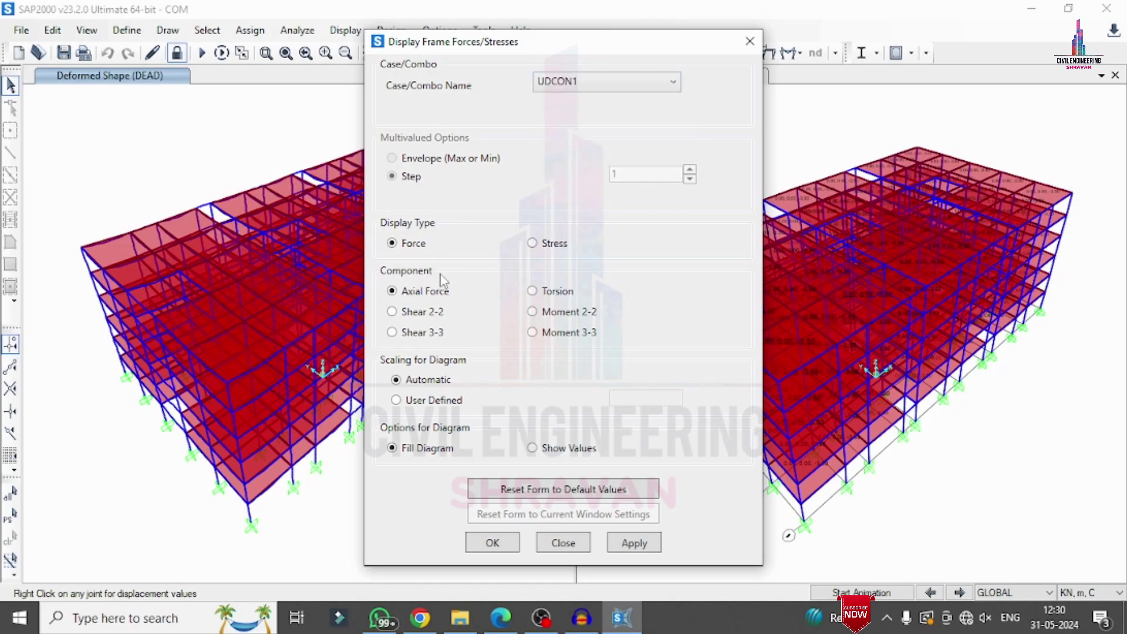
pyautogui.click(622, 540)
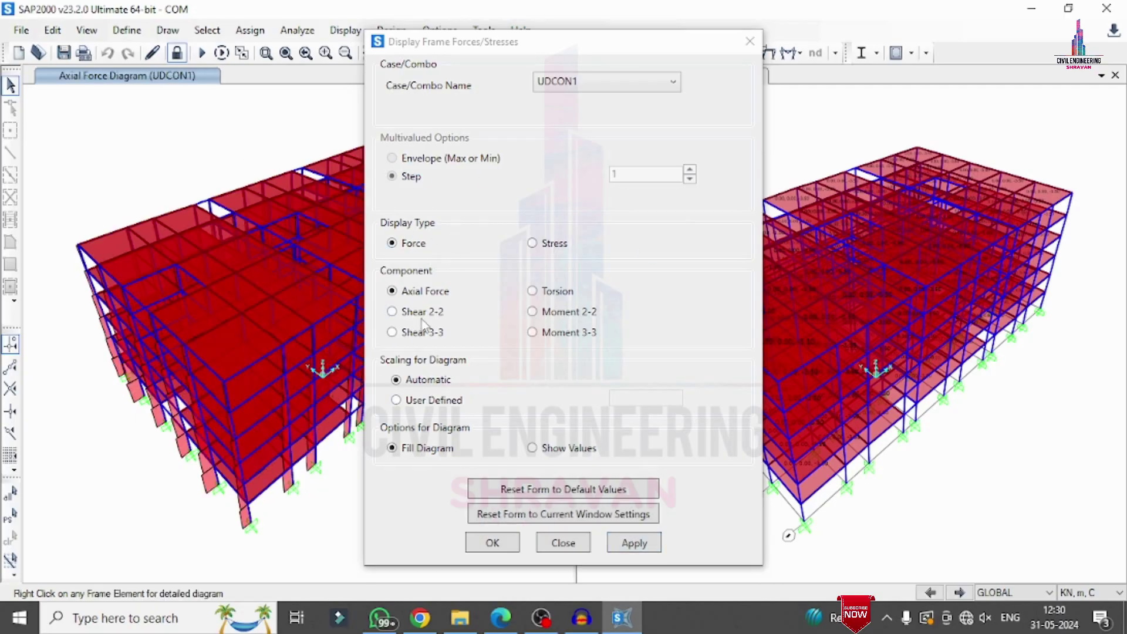
# Show the UDCON1 Shear 2-2, Moment 3-3 and finally Torsion diagrams.
pyautogui.click(391, 311)
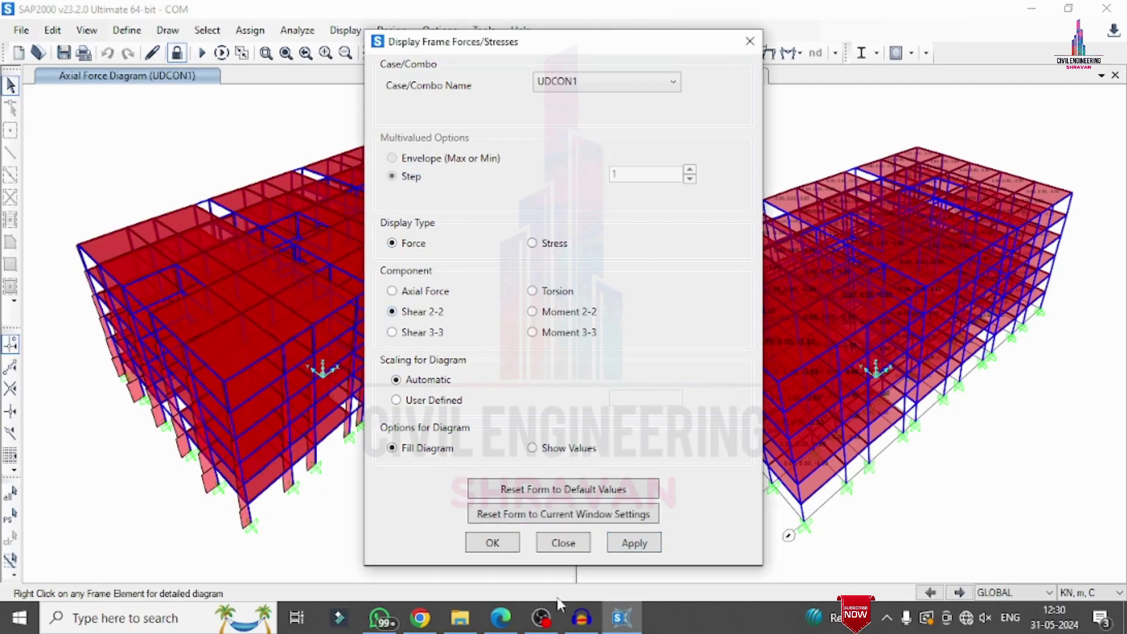
pyautogui.click(625, 543)
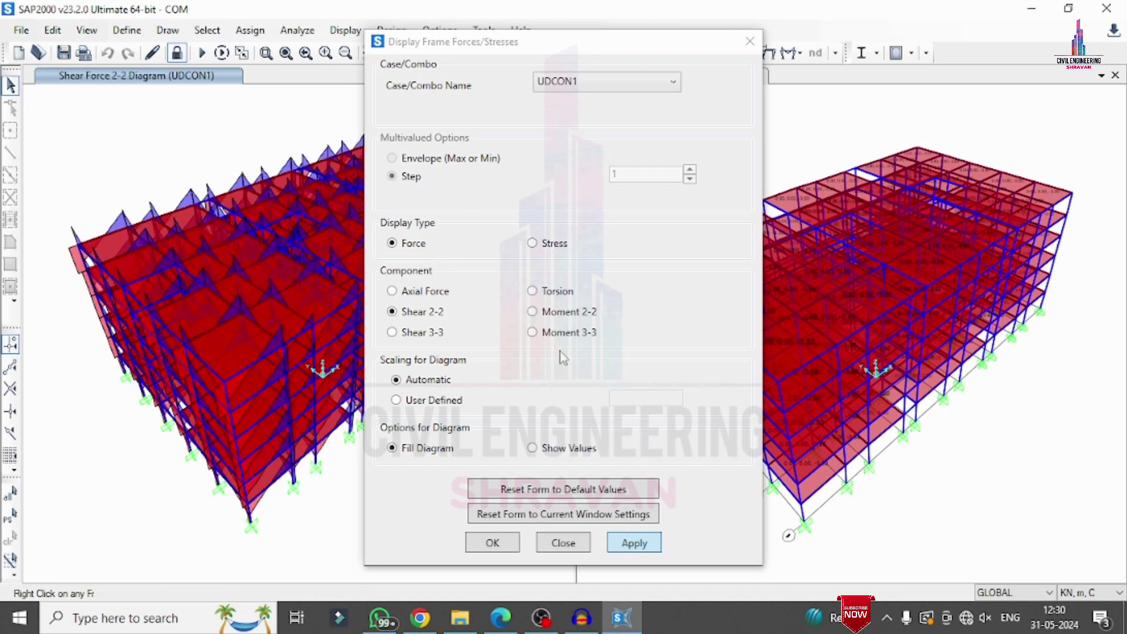
pyautogui.click(555, 332)
pyautogui.click(633, 543)
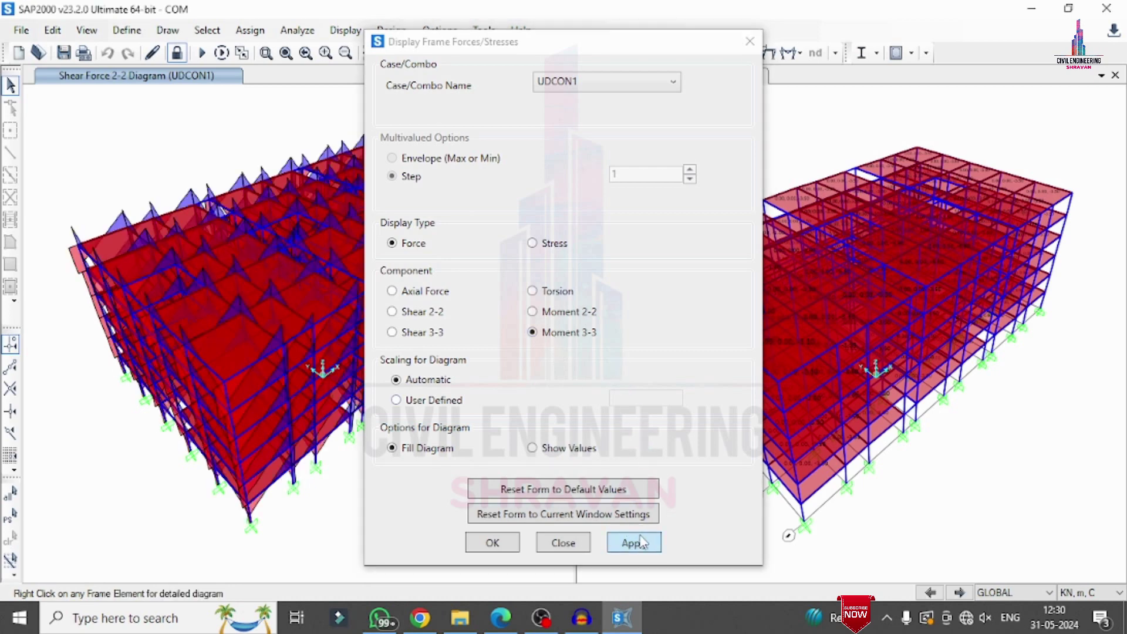
pyautogui.click(546, 291)
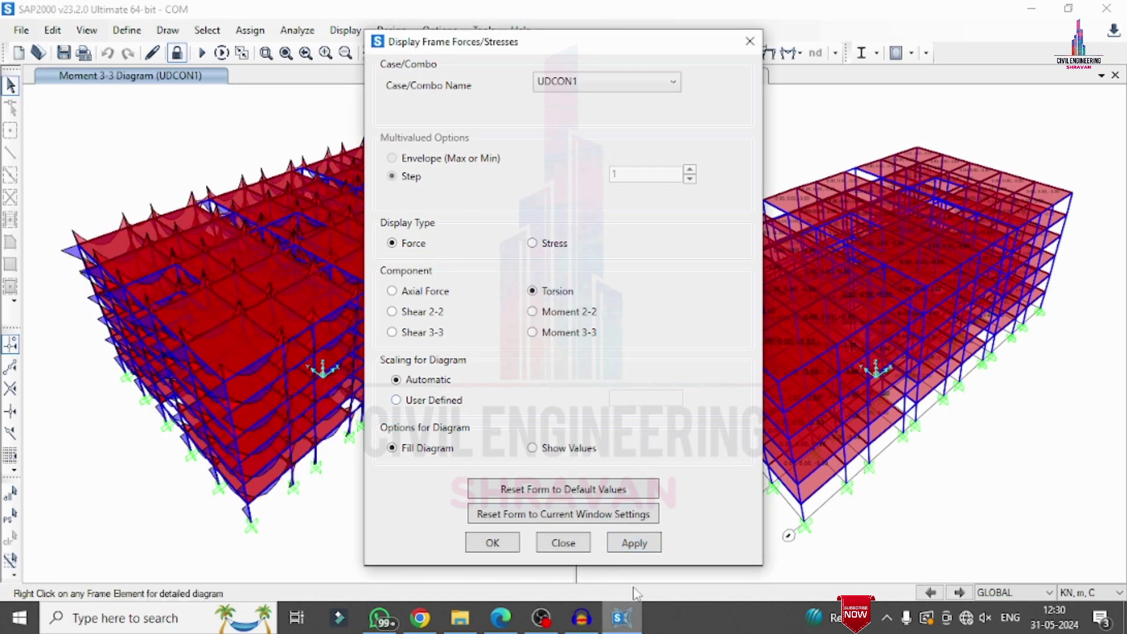
pyautogui.click(628, 544)
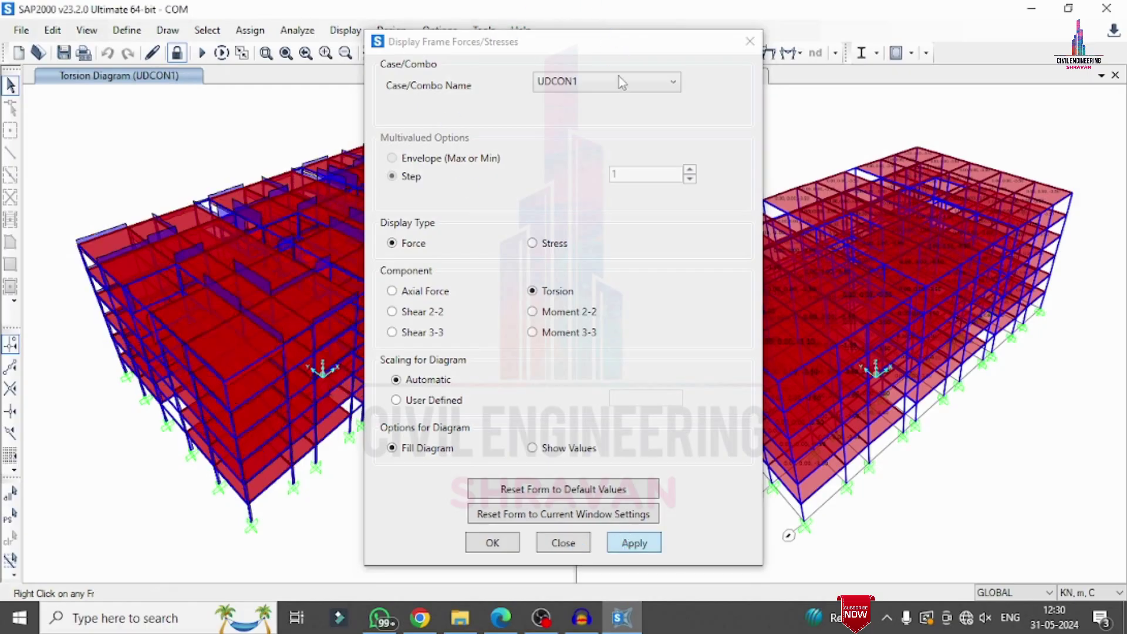
pyautogui.click(750, 41)
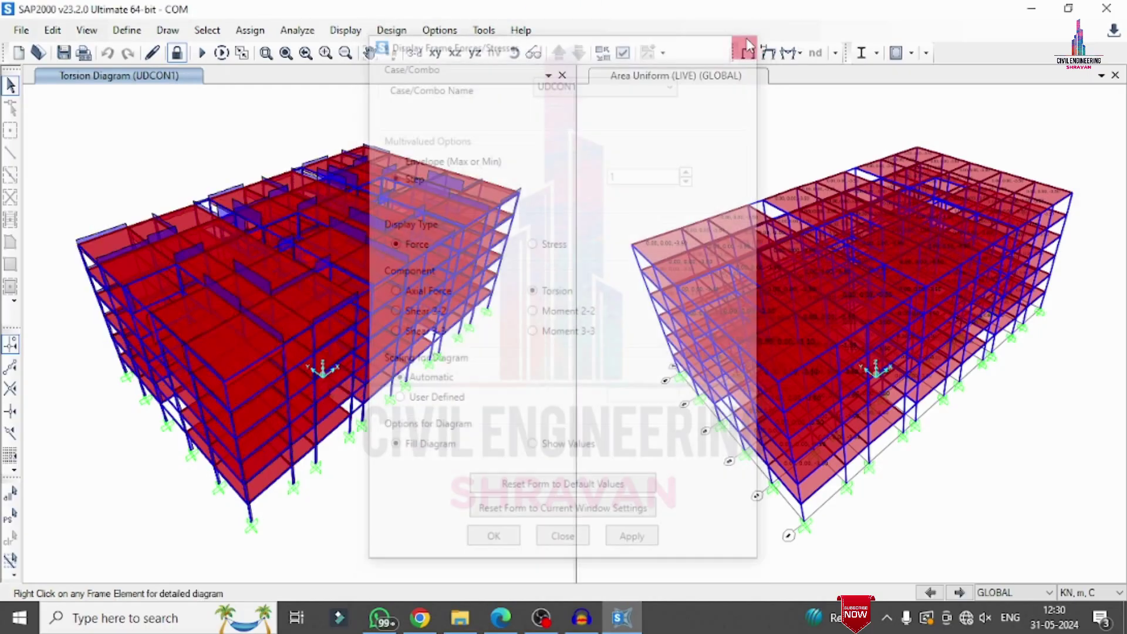
# Reopen the frame force diagram settings and close them unchanged.
pyautogui.click(355, 36)
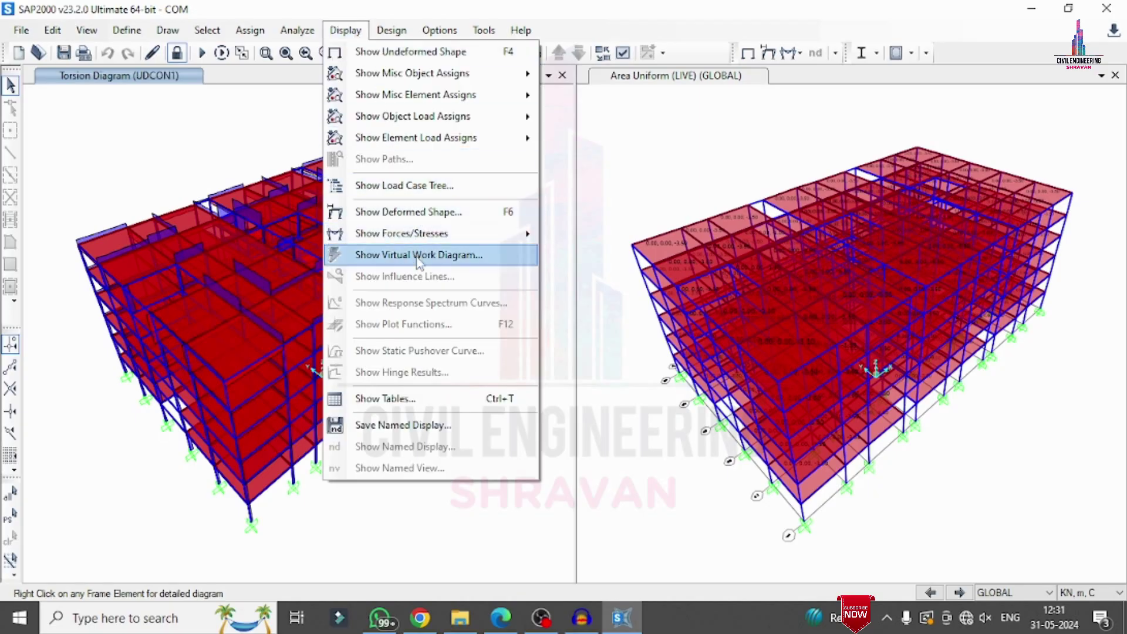
pyautogui.click(587, 254)
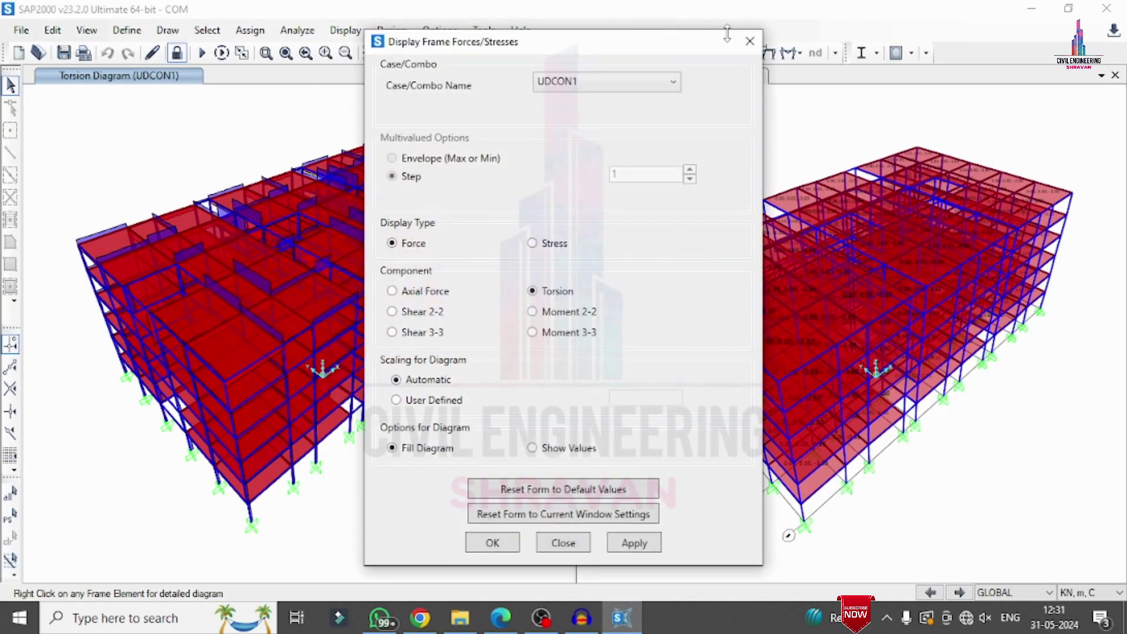
pyautogui.click(750, 41)
# Display UDCON1 joint reactions as arrows and zoom in on the column supports.
pyautogui.click(345, 30)
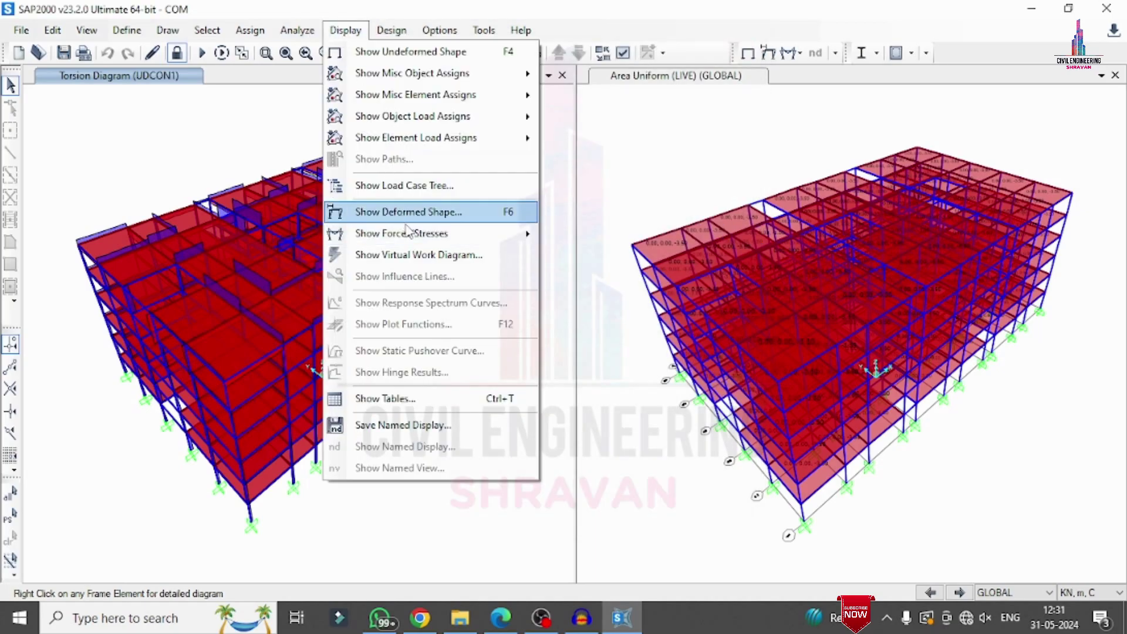
pyautogui.moveTo(405, 234)
pyautogui.click(584, 231)
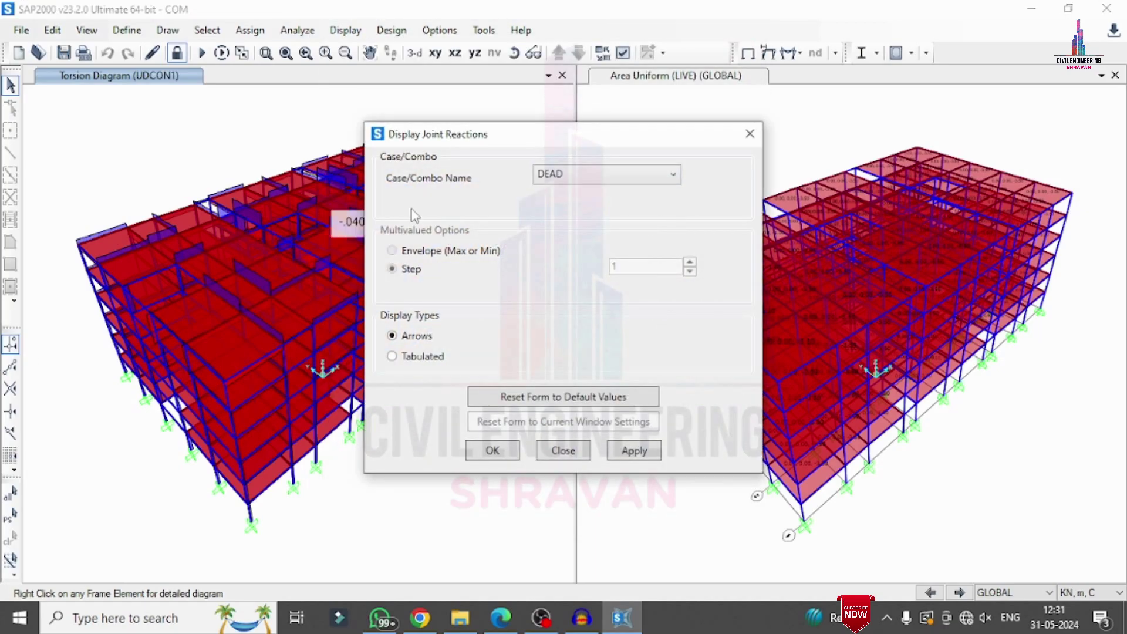
pyautogui.click(553, 176)
pyautogui.click(558, 244)
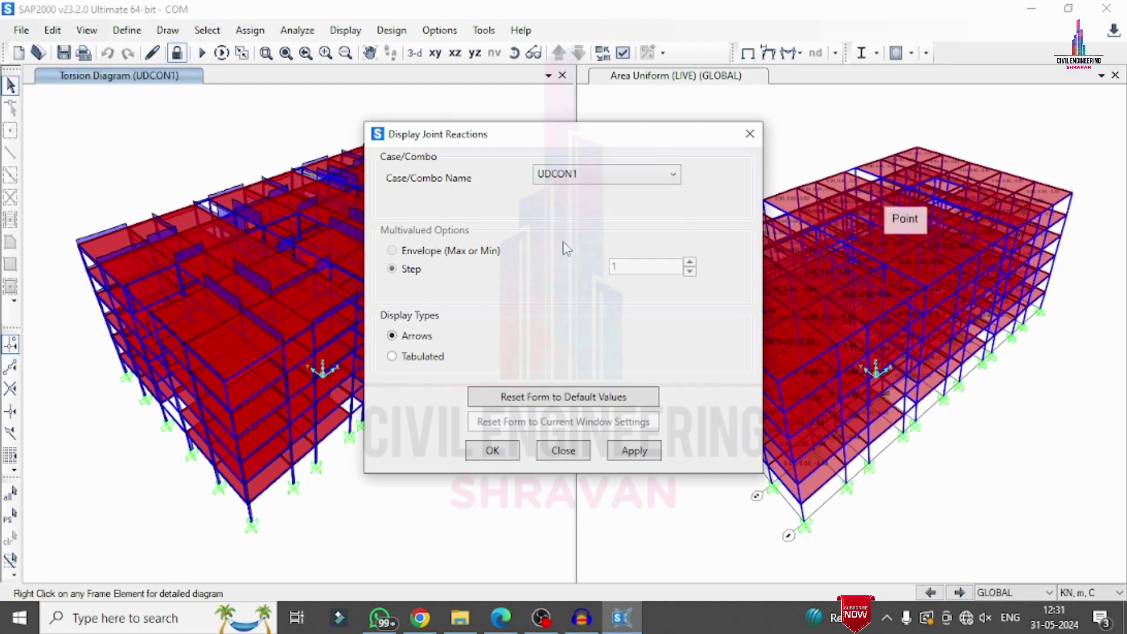
pyautogui.click(638, 452)
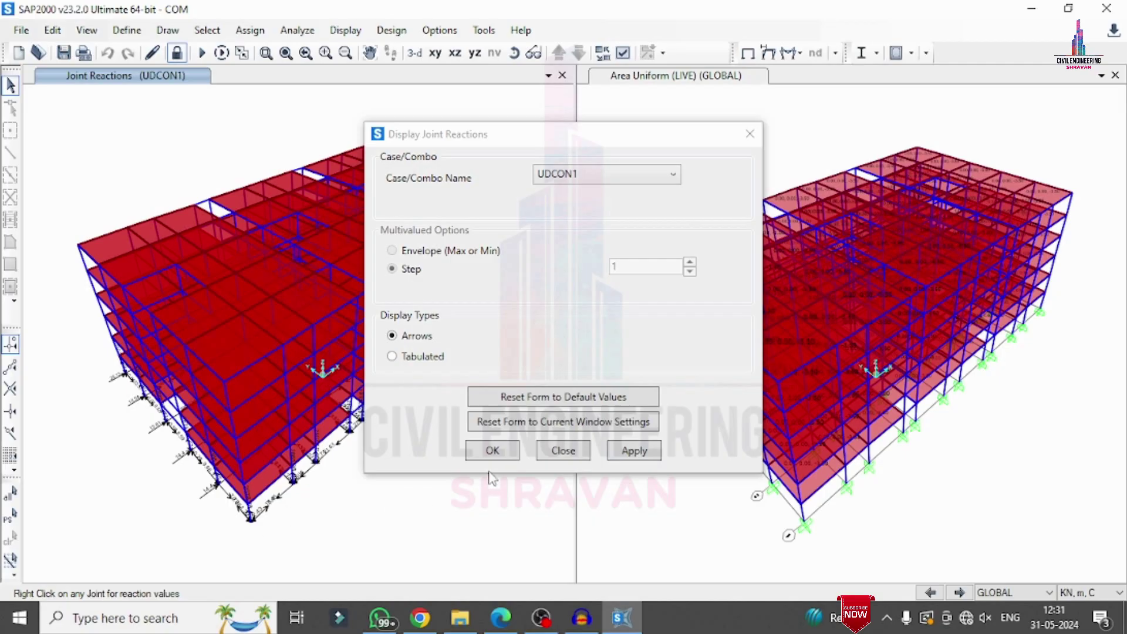
pyautogui.click(494, 450)
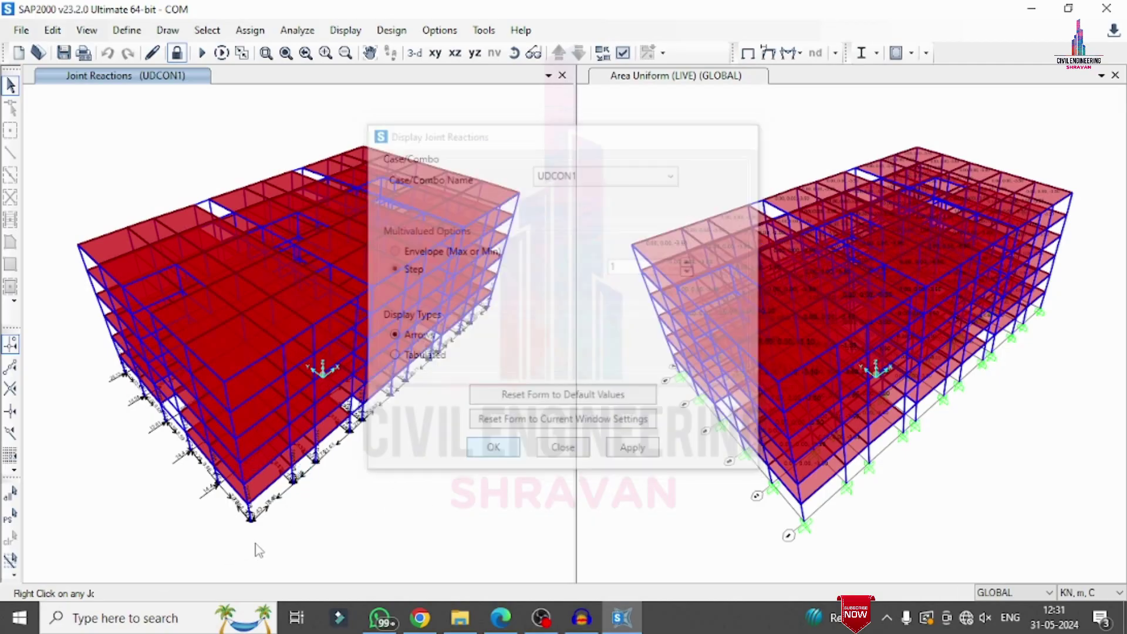
pyautogui.scroll(3, 241, 532)
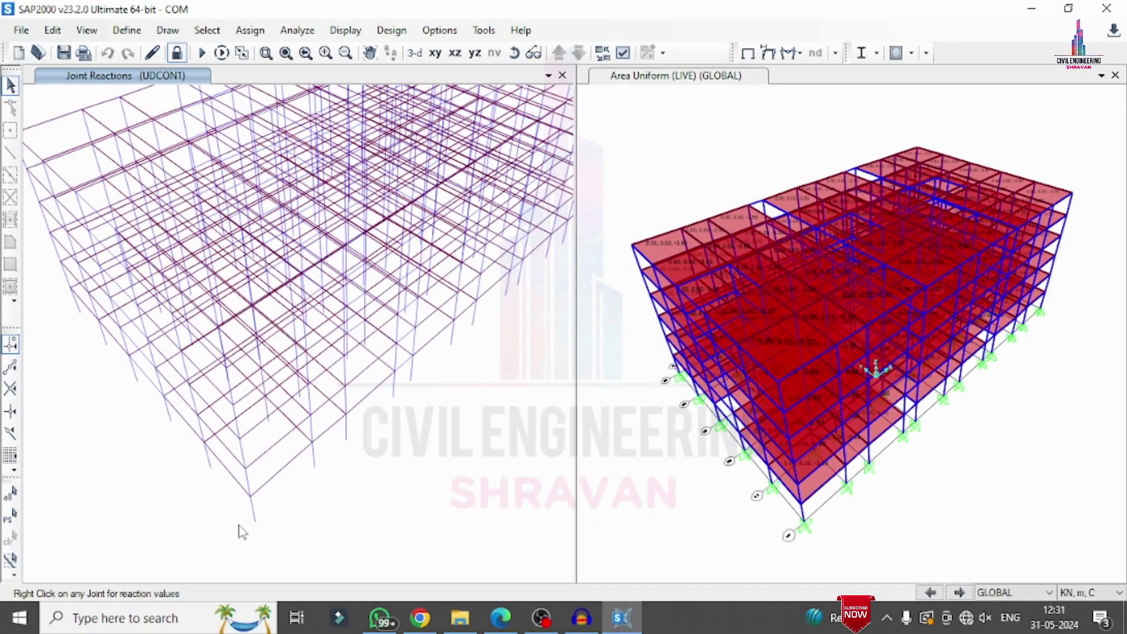
pyautogui.scroll(3, 242, 533)
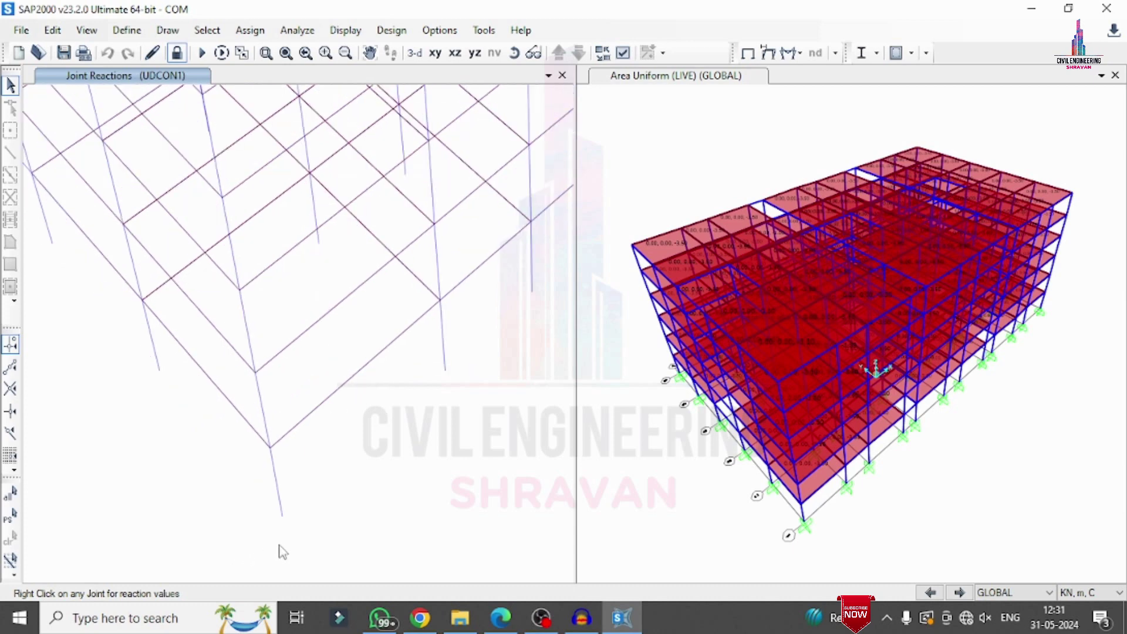
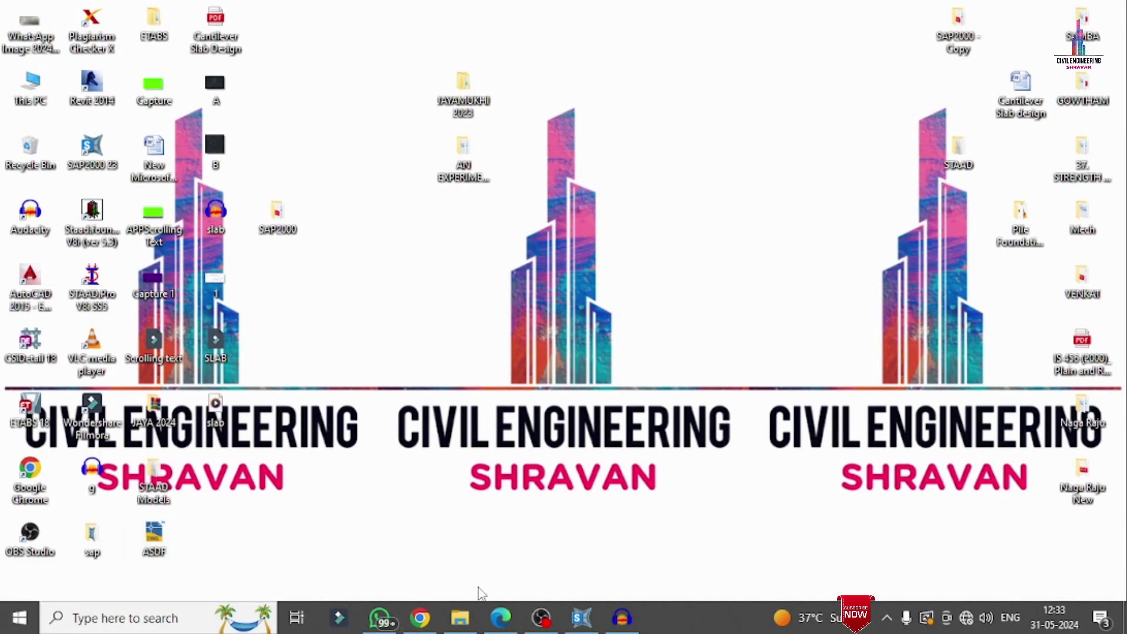
# Bring SAP2000 back up and switch the joint-reactions pane to an XY plan view.
pyautogui.click(581, 617)
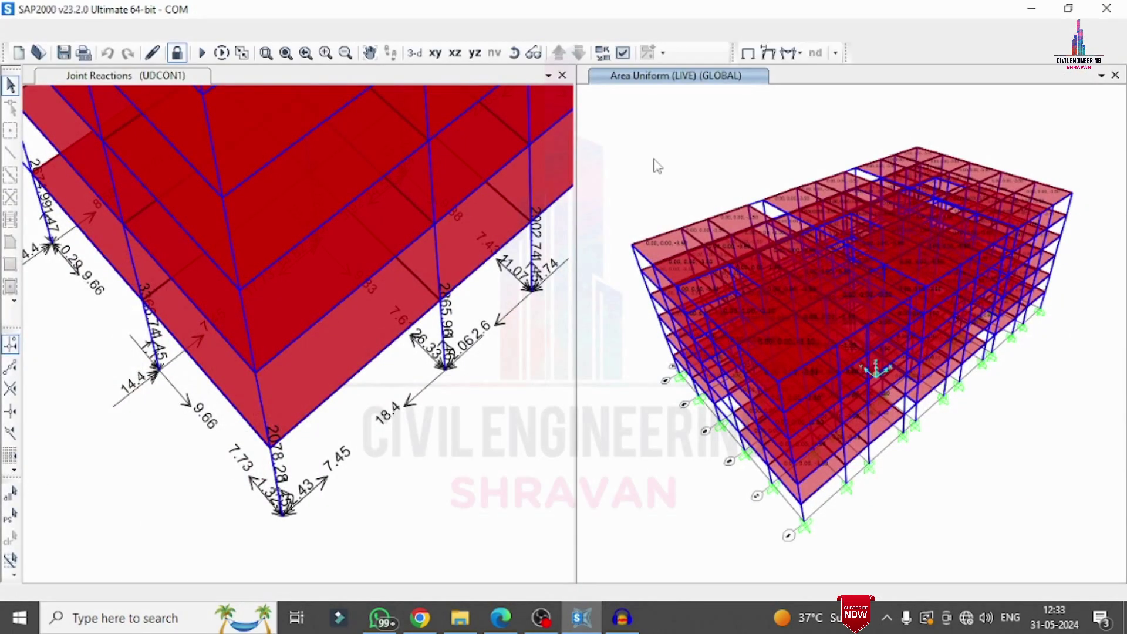
pyautogui.click(531, 381)
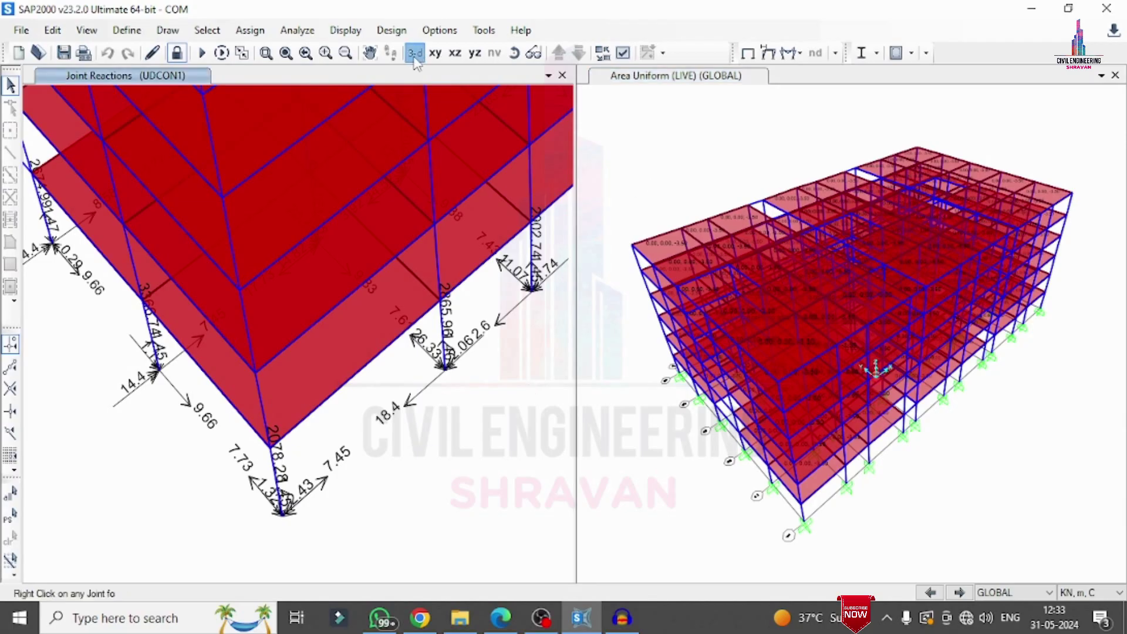
pyautogui.click(414, 54)
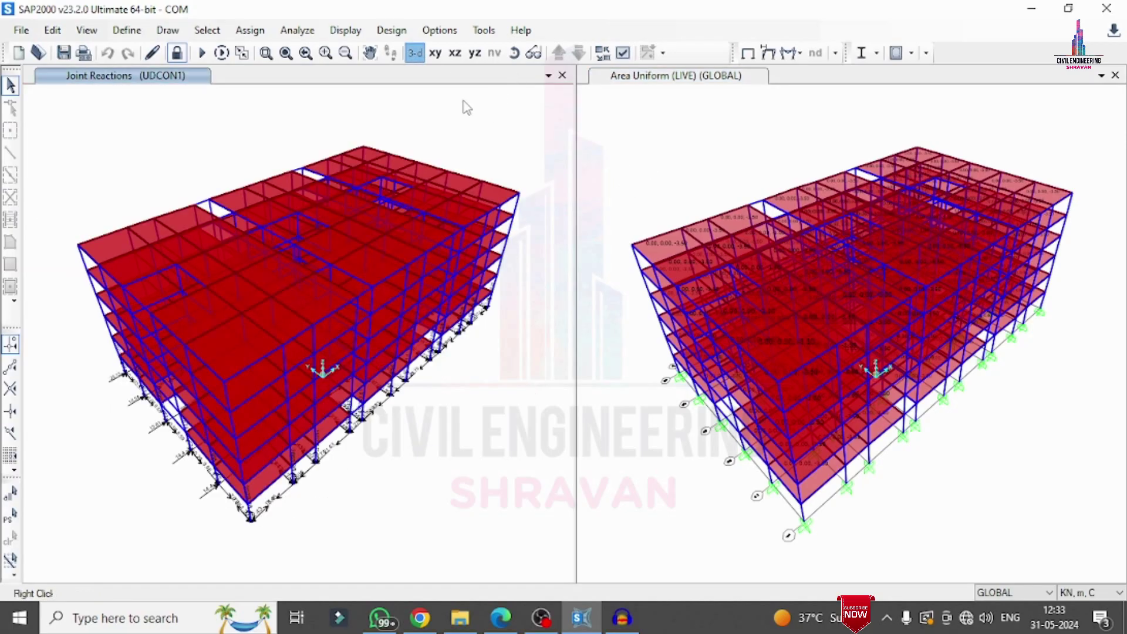
pyautogui.click(436, 54)
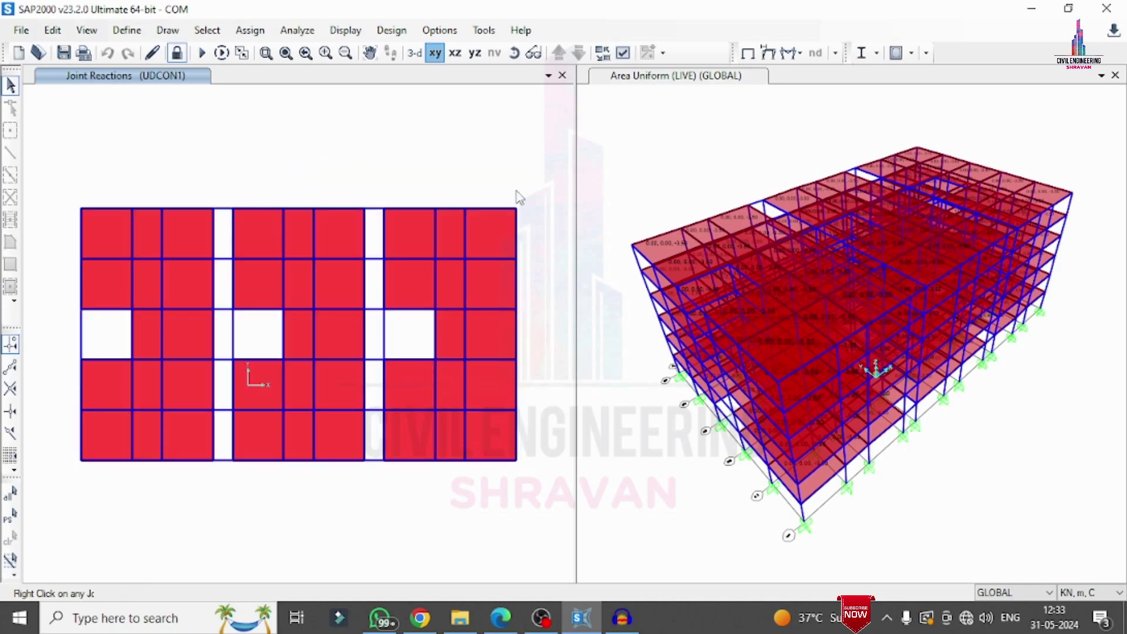
# Show the area-load pane as a 3-D view of the building.
pyautogui.click(615, 107)
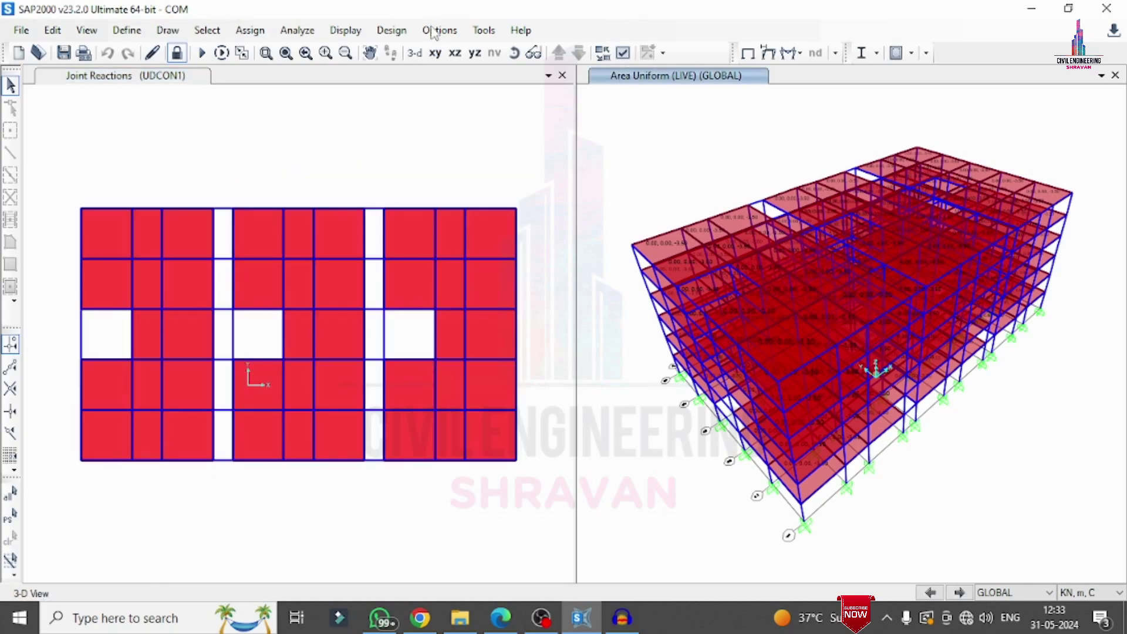
pyautogui.click(414, 53)
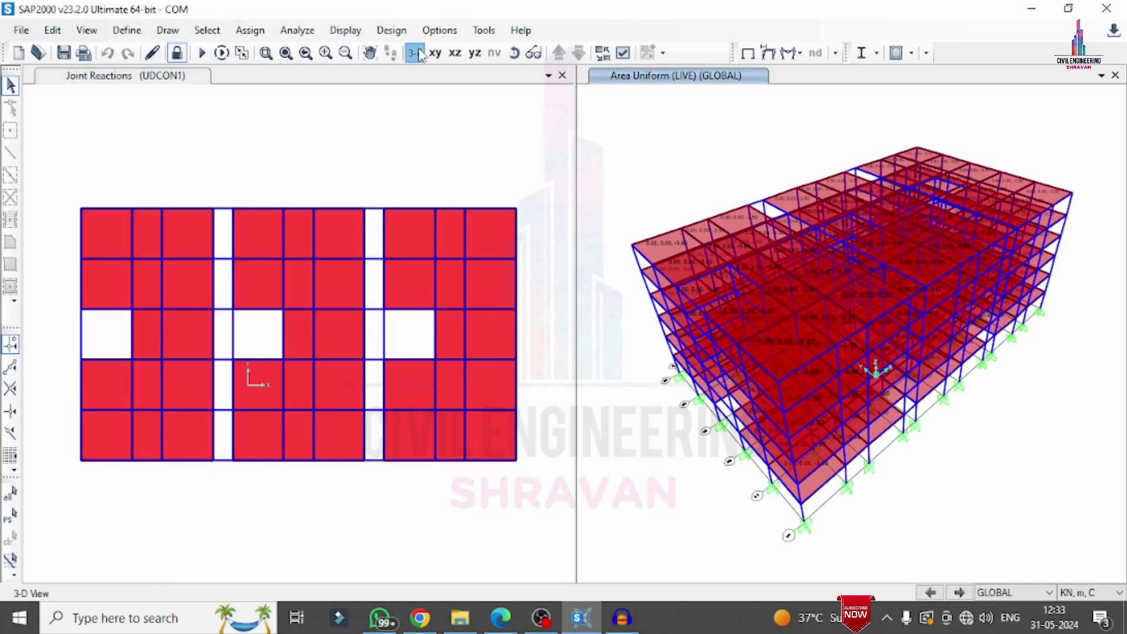
pyautogui.click(388, 32)
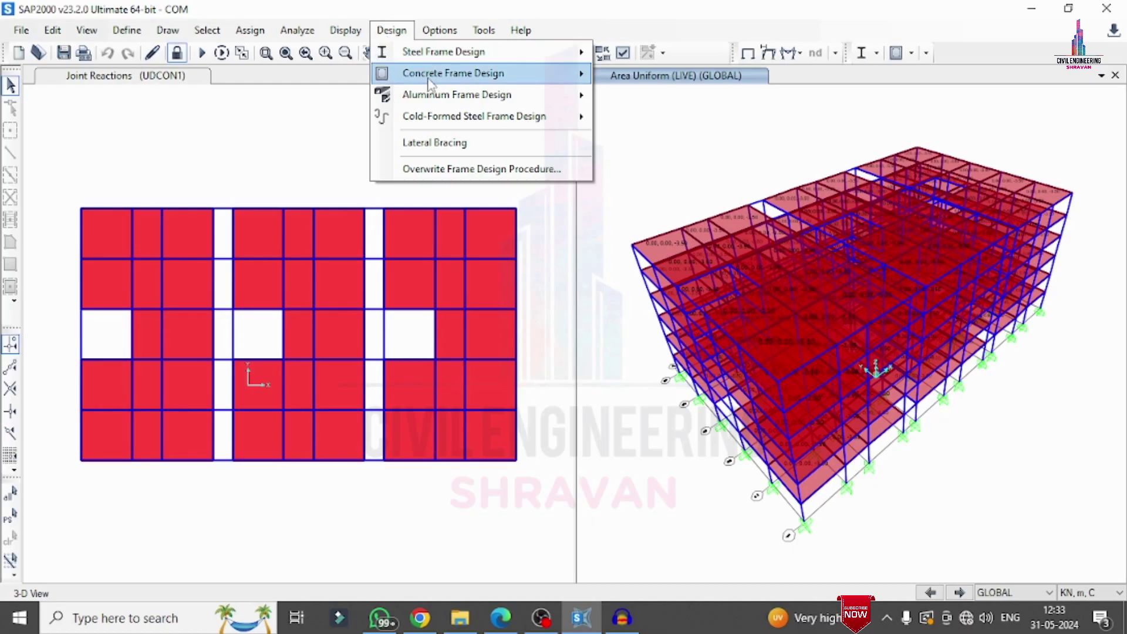
# In the concrete frame design preferences, change Design Code from ACI 318-14 to Indian IS 456-2000.
pyautogui.moveTo(430, 82)
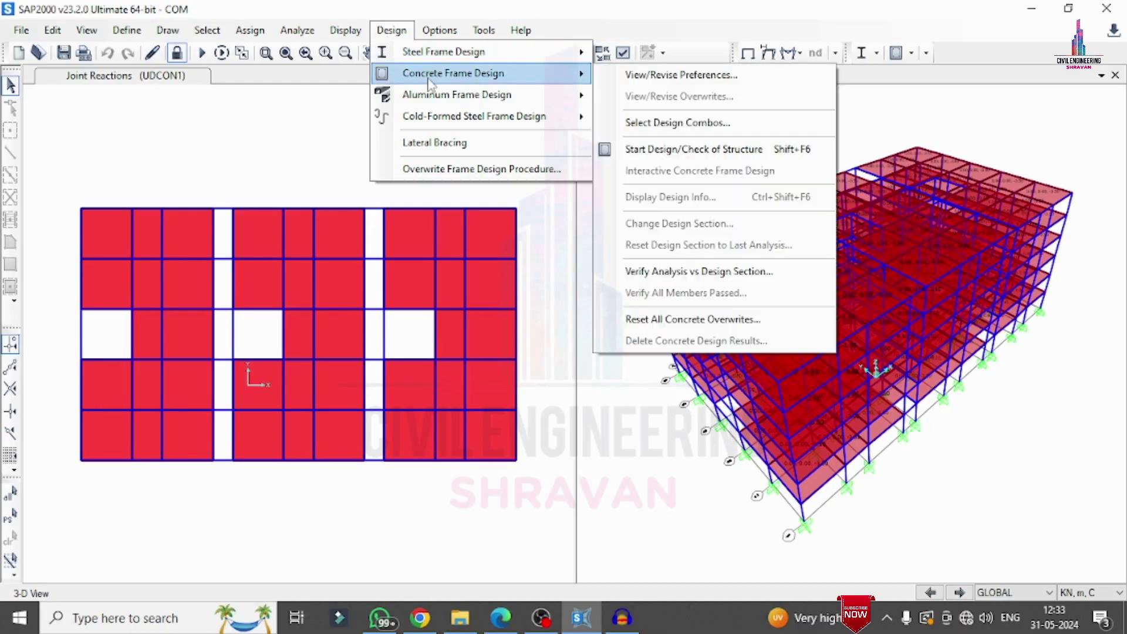
pyautogui.click(644, 76)
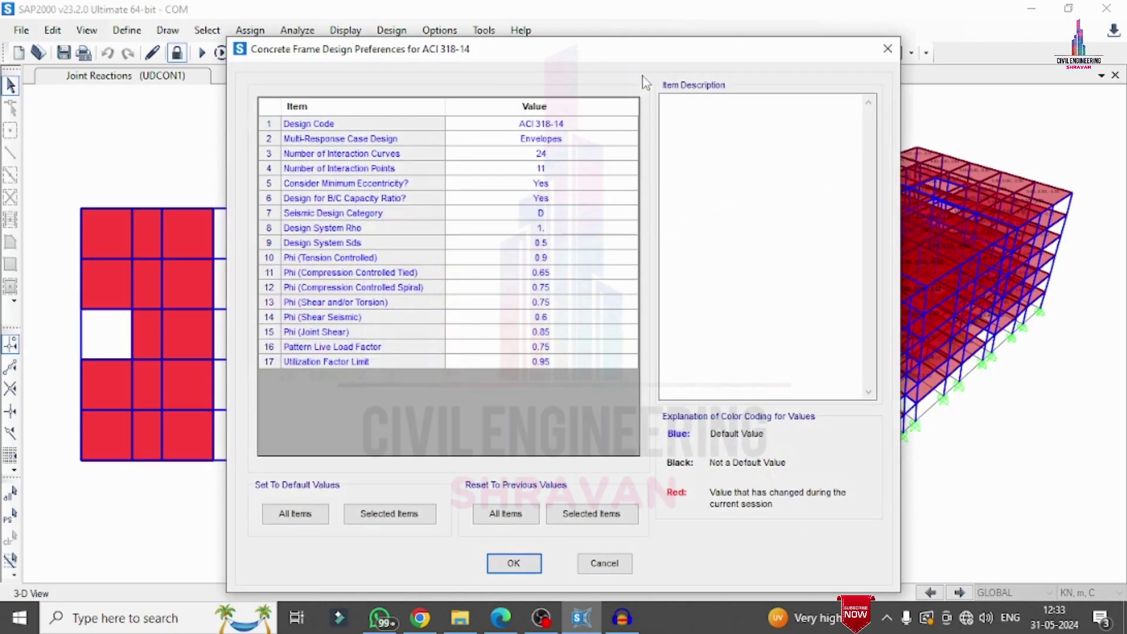
pyautogui.click(621, 125)
pyautogui.click(622, 127)
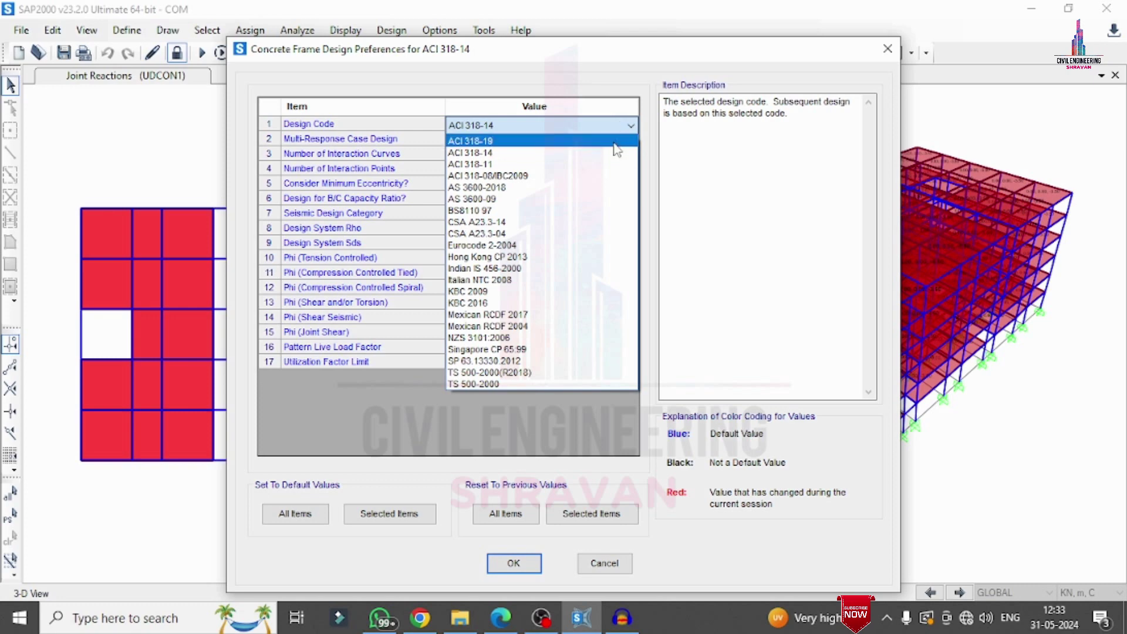
pyautogui.click(531, 271)
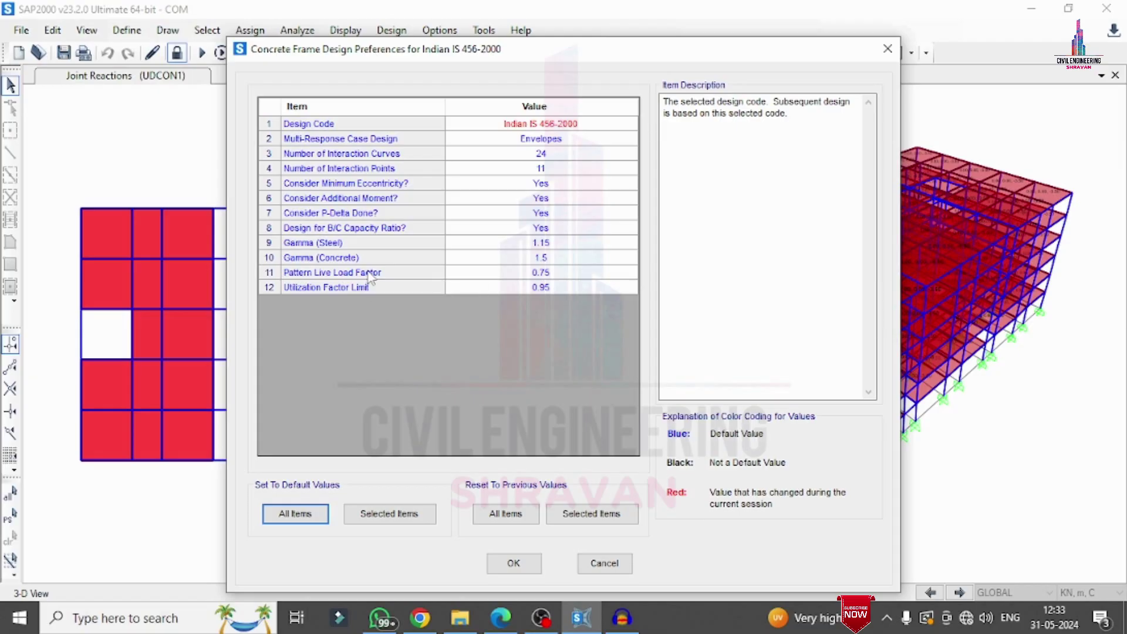
pyautogui.click(515, 564)
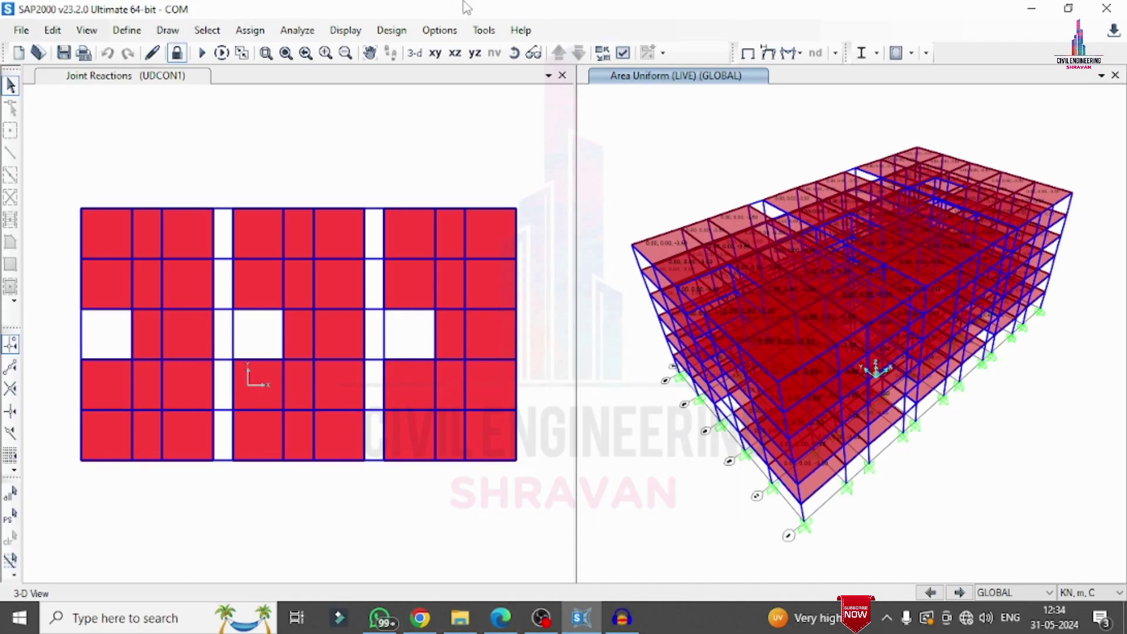
# In Select Design Combos, keep UDCON1 and UDCON2 as the strength combinations and accept.
pyautogui.click(391, 30)
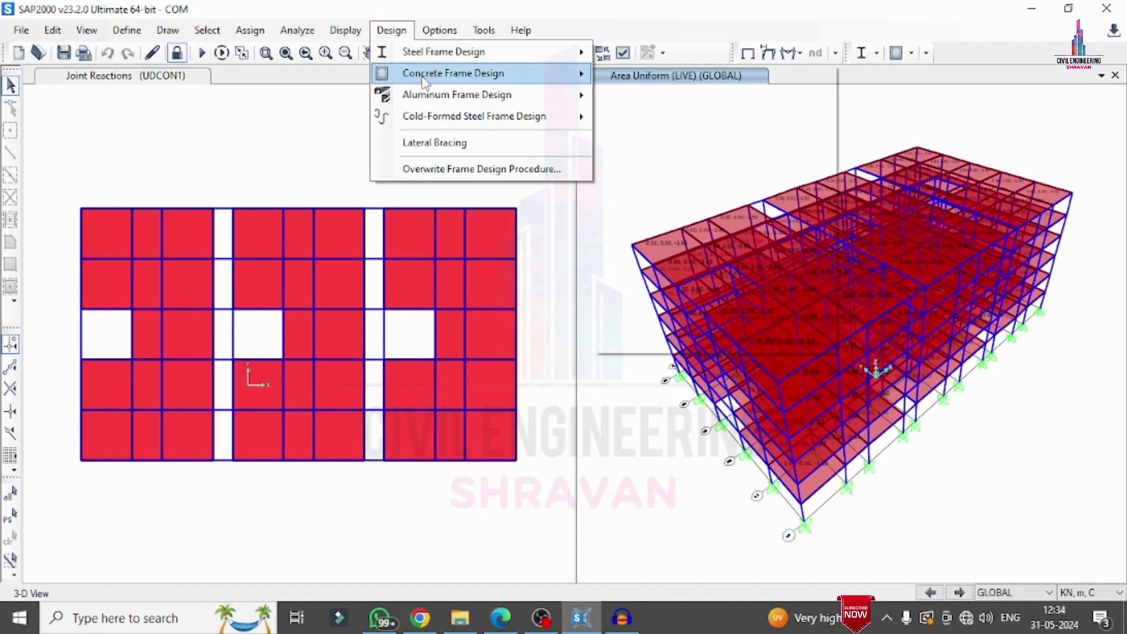
pyautogui.moveTo(424, 81)
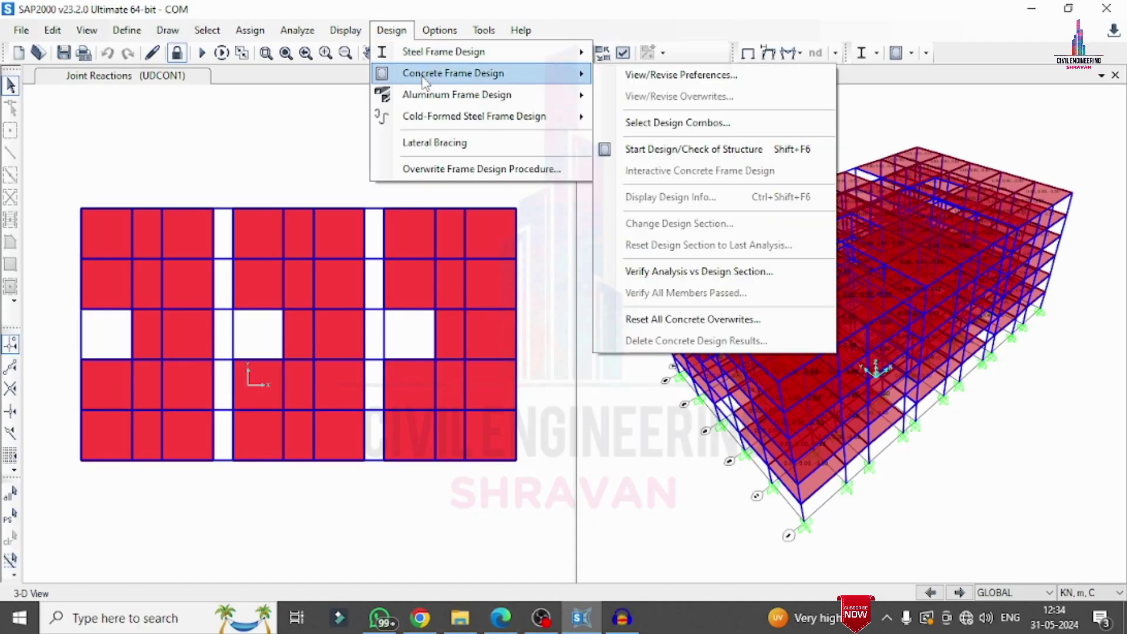
pyautogui.click(700, 131)
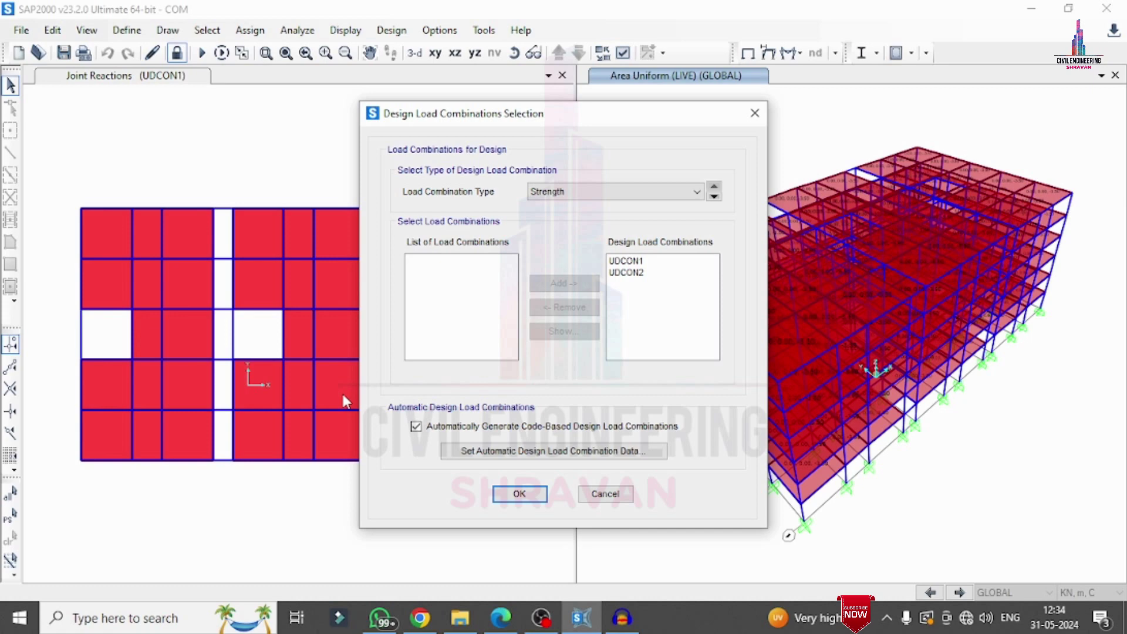
pyautogui.click(519, 494)
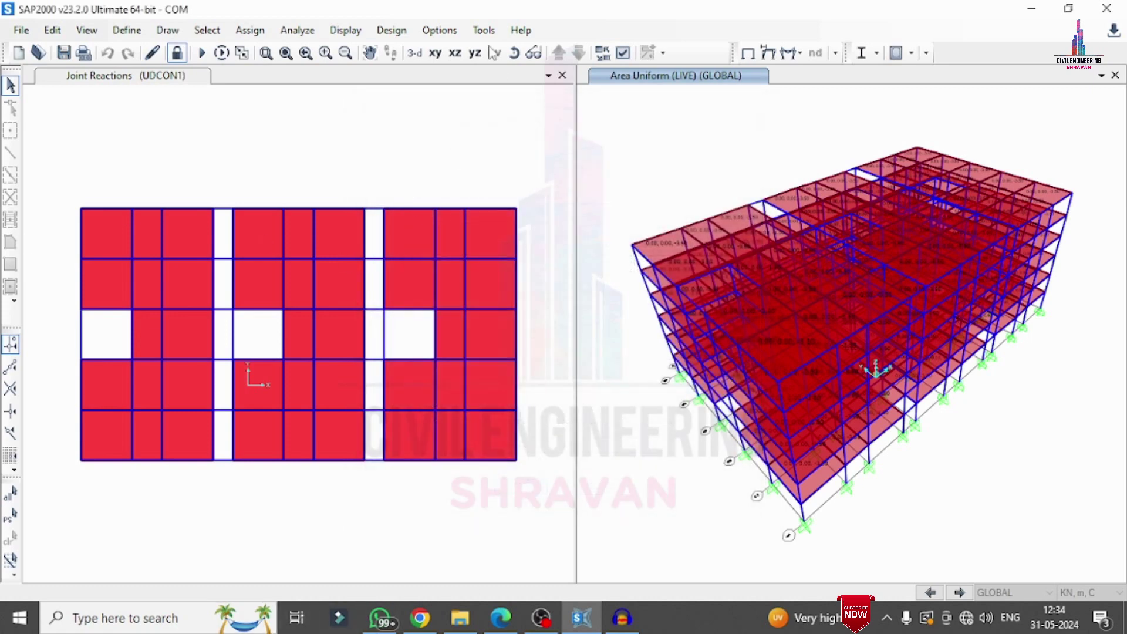
pyautogui.click(382, 34)
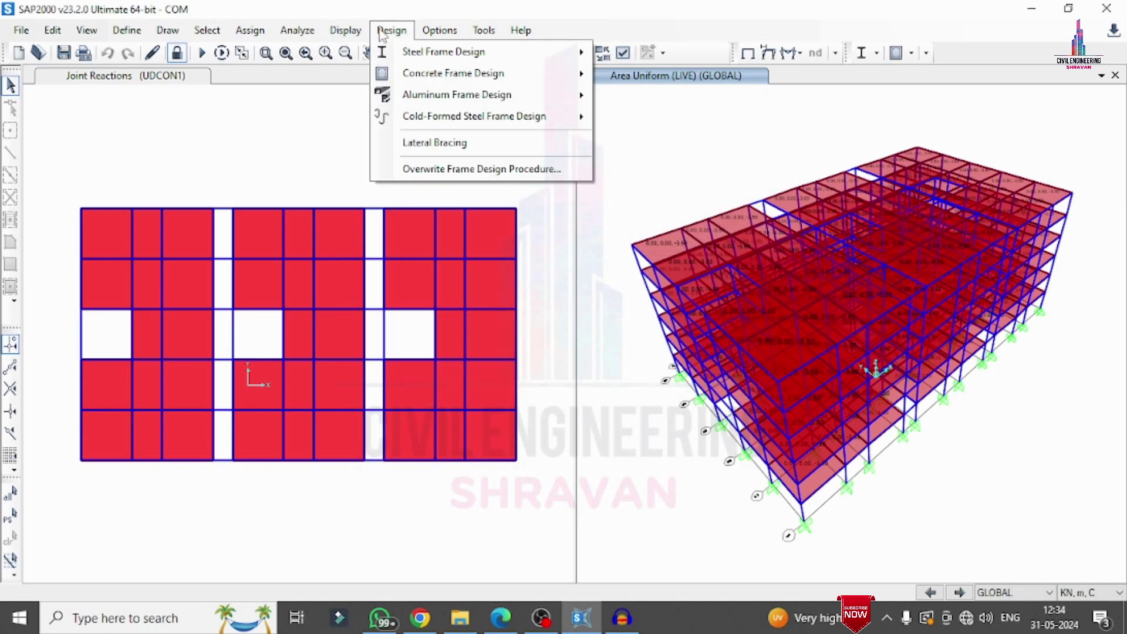
# Run the concrete frame design check of the whole structure to IS 456-2000.
pyautogui.moveTo(412, 73)
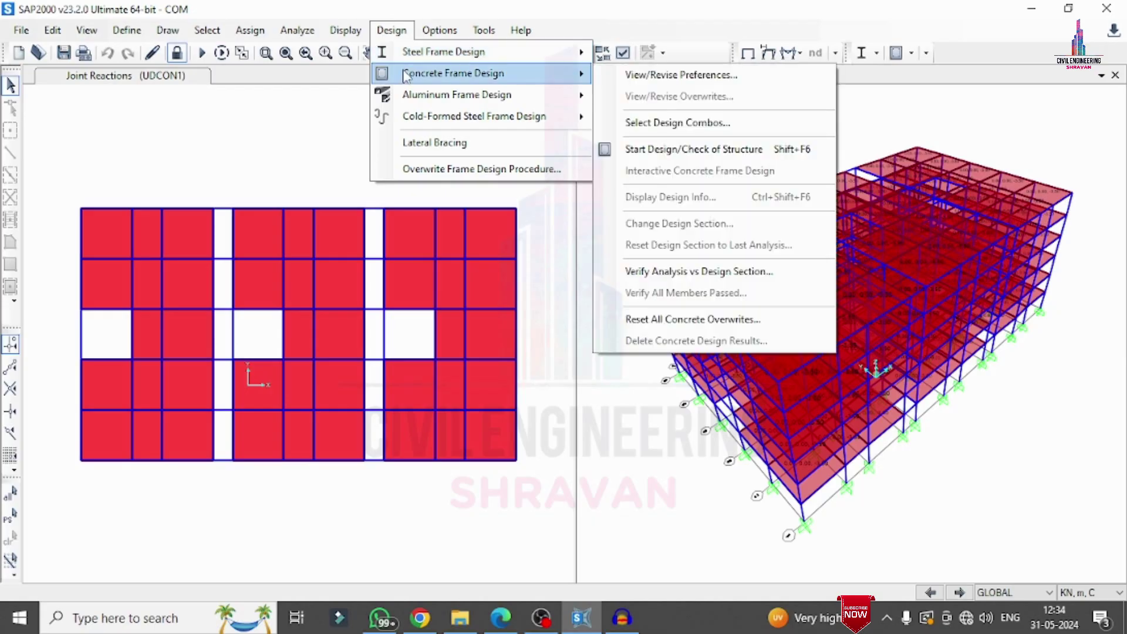
pyautogui.click(730, 147)
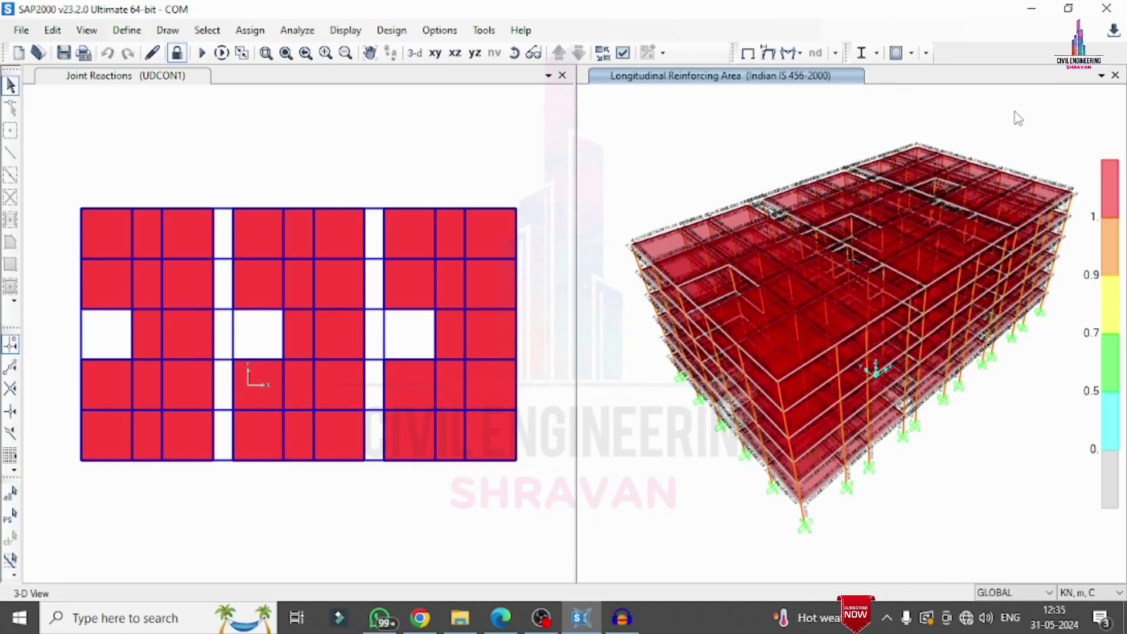
# Try picking the member at the model's top corner, dismissing the overlap list and options.
pyautogui.click(910, 149)
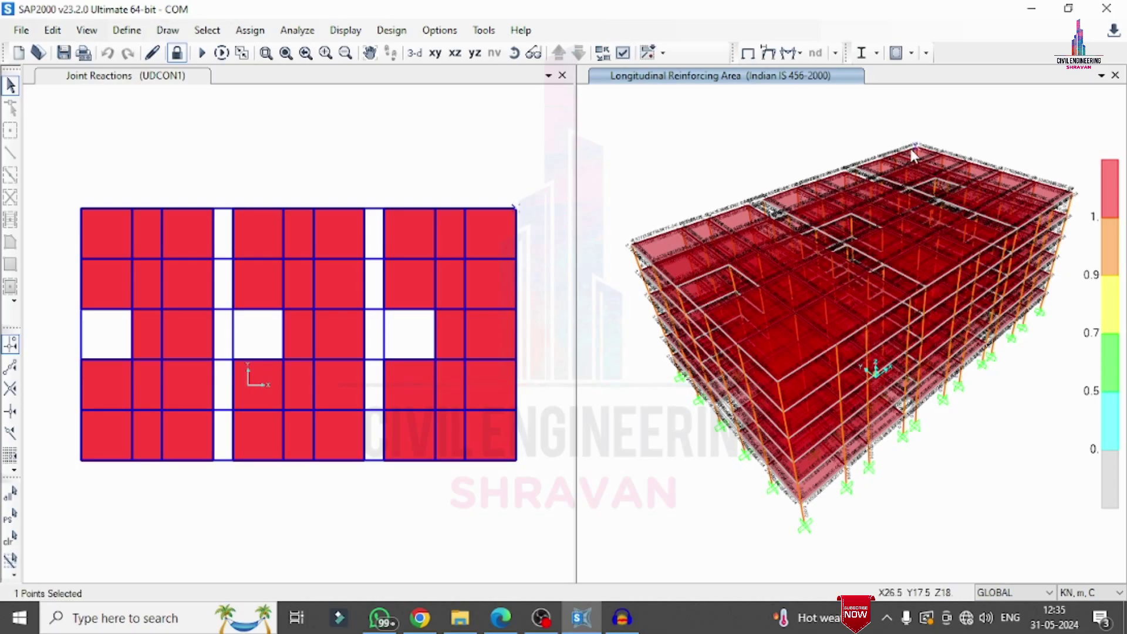
pyautogui.keyDown('ctrl'); pyautogui.click(911, 156); pyautogui.keyUp('ctrl')
pyautogui.click(680, 196)
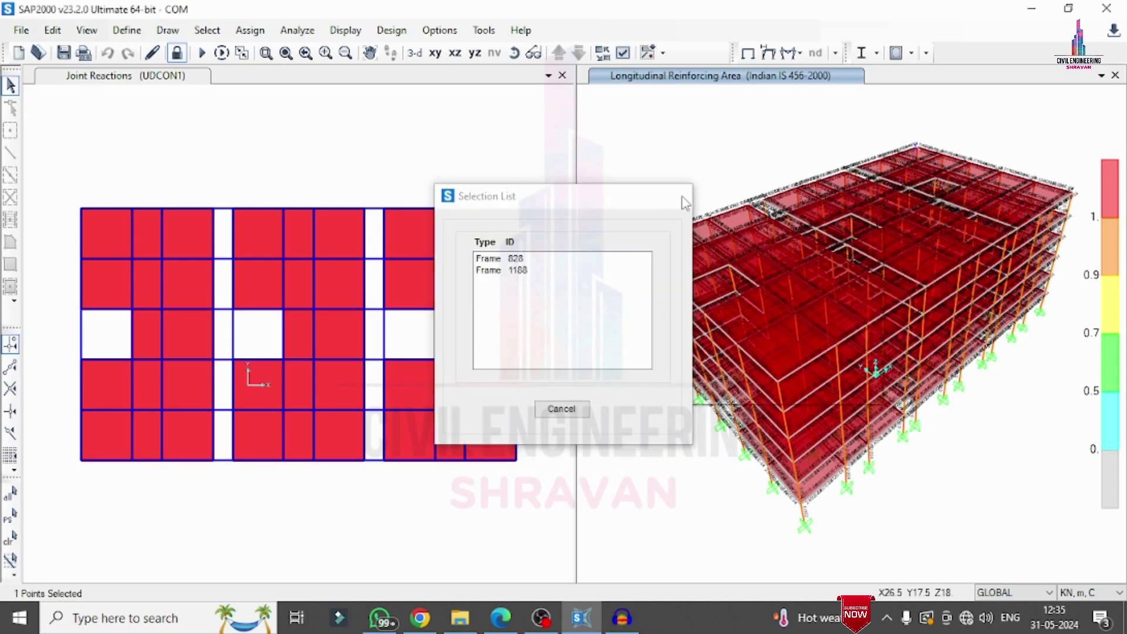
pyautogui.rightClick(681, 197)
pyautogui.click(738, 95)
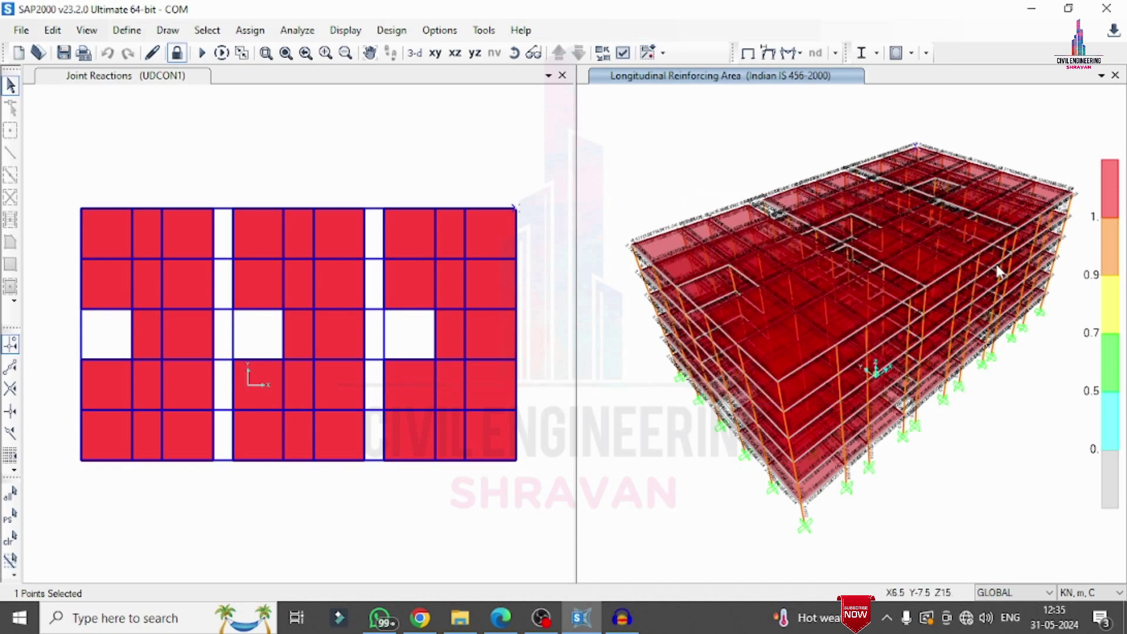
# Open corner beam 498's design details and review its station 5 summary and flexural reports.
pyautogui.rightClick(1062, 200)
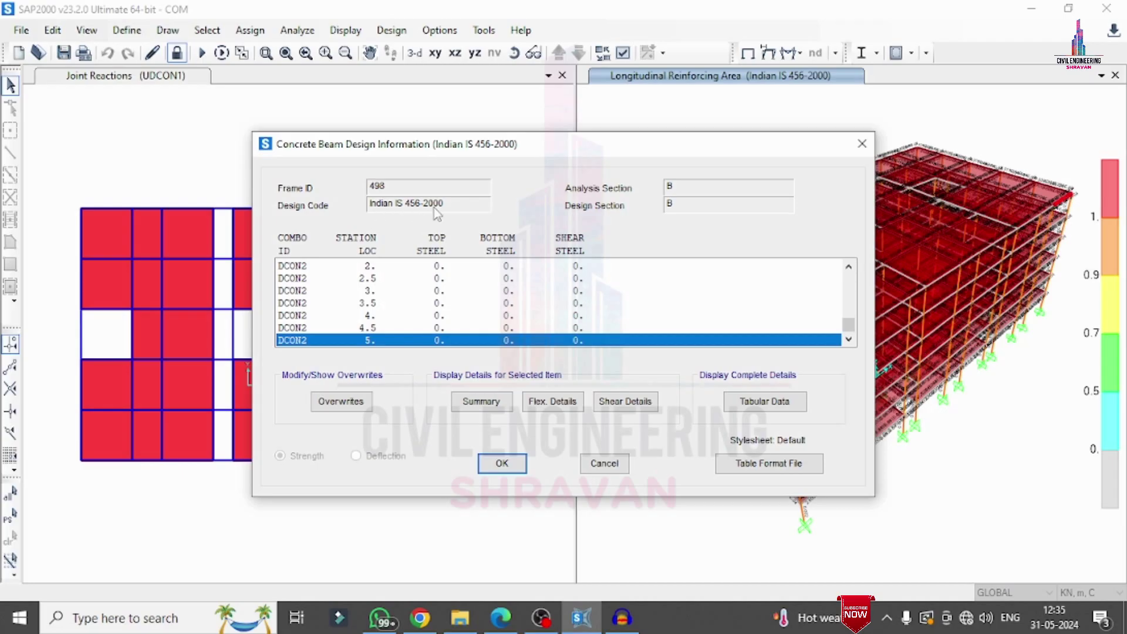
pyautogui.click(461, 400)
pyautogui.scroll(-3, 623, 269)
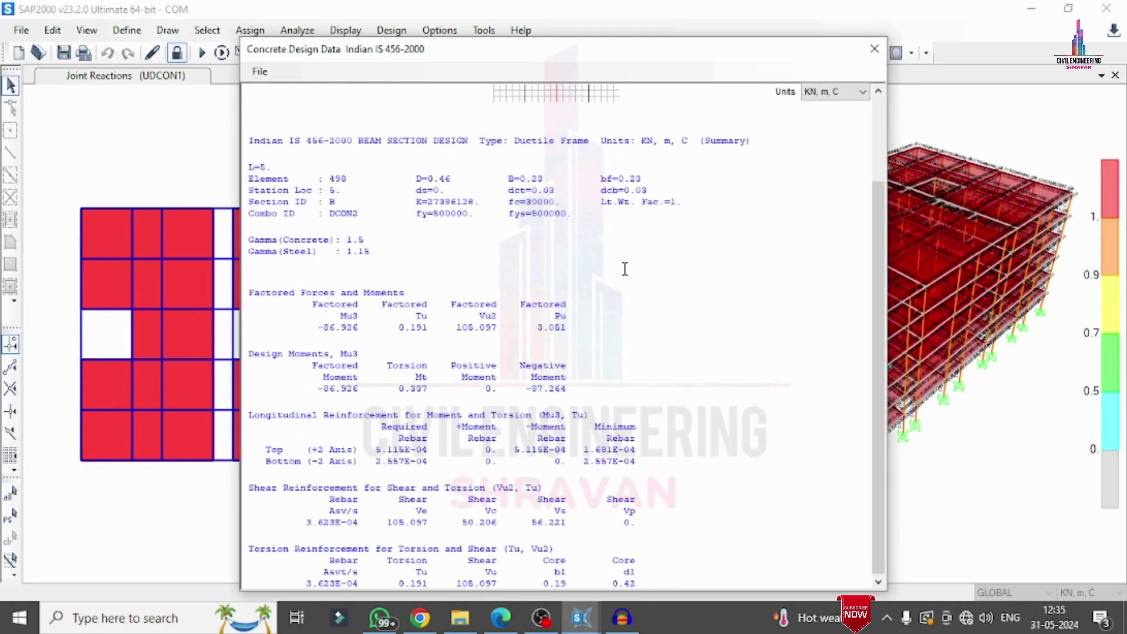
pyautogui.scroll(3, 638, 264)
pyautogui.click(874, 49)
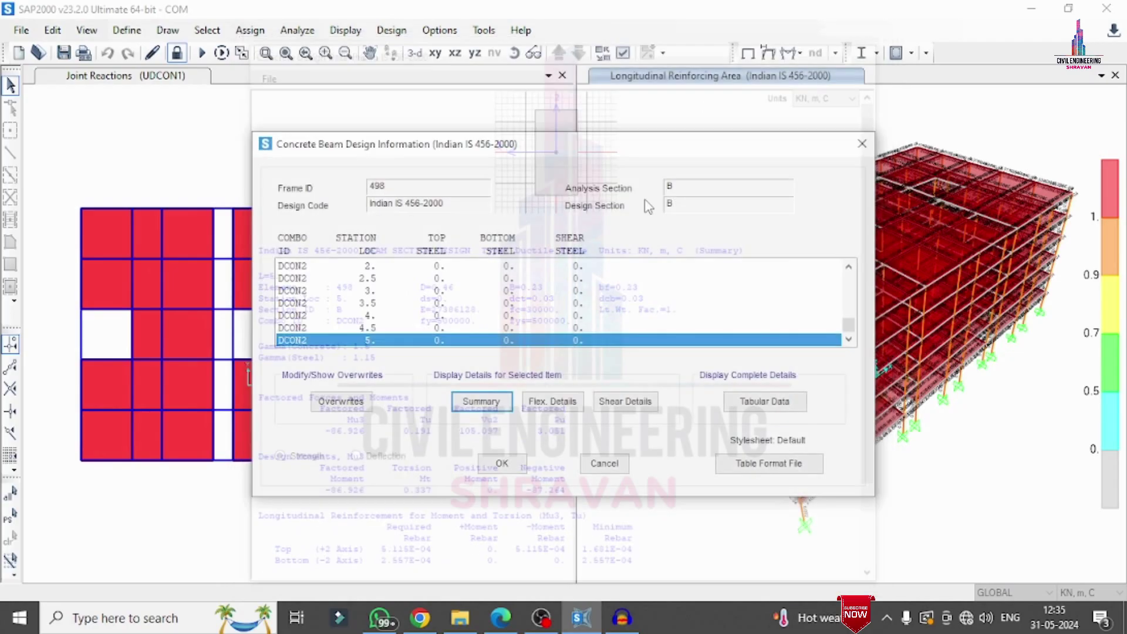
pyautogui.click(540, 399)
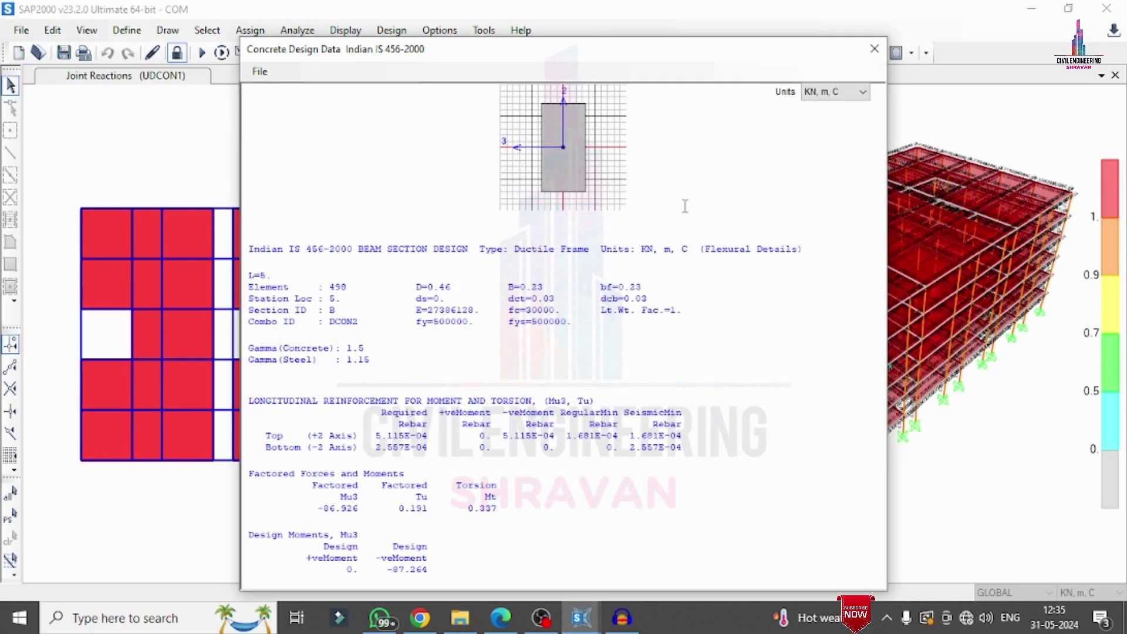
pyautogui.click(593, 176)
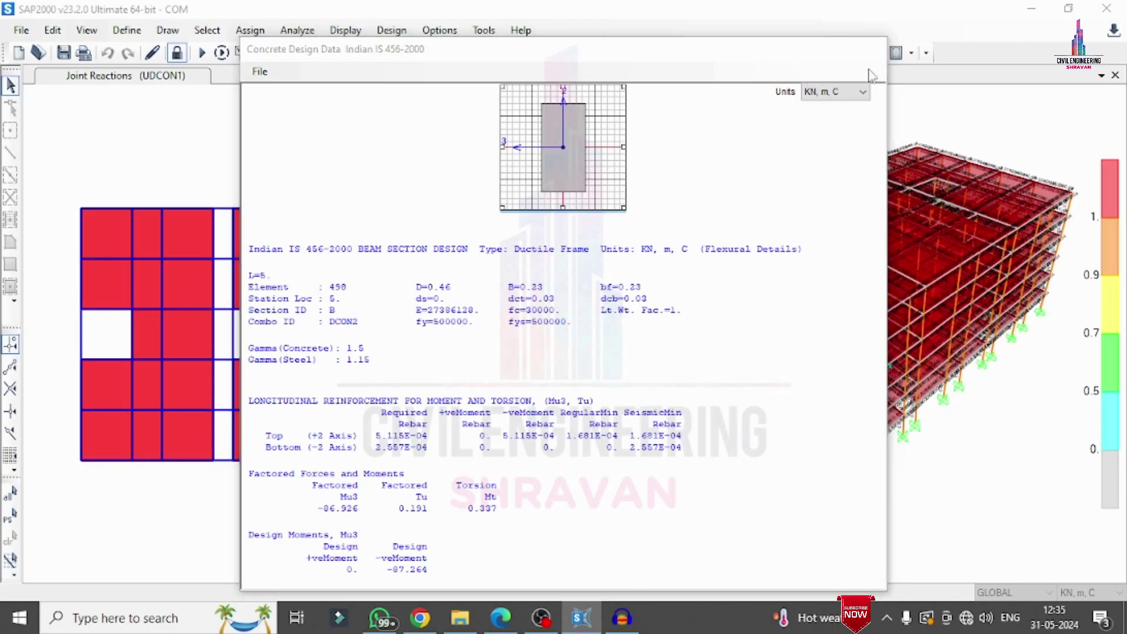
pyautogui.click(874, 48)
# Review beam 498's shear design details, then close the beam design information.
pyautogui.click(615, 401)
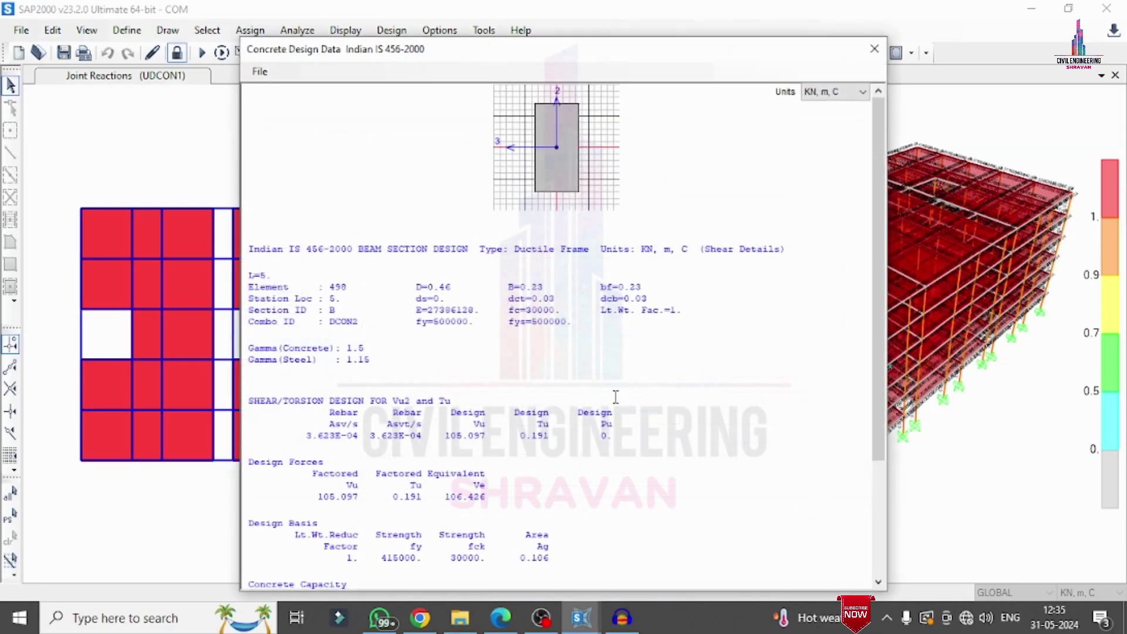
pyautogui.scroll(-3, 547, 278)
pyautogui.scroll(2, 547, 278)
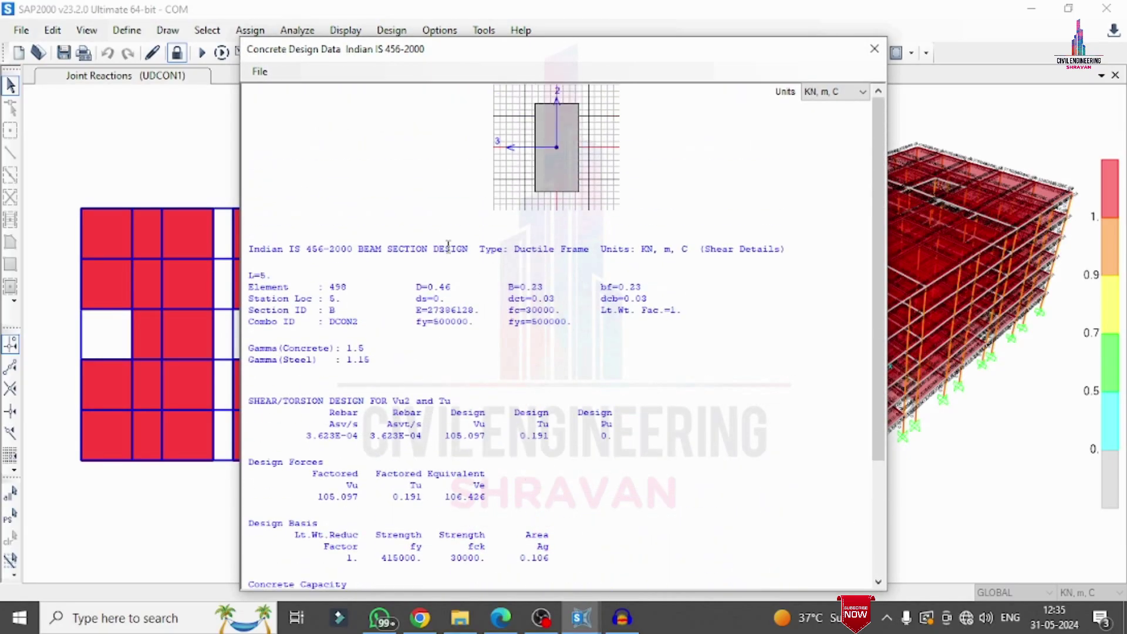
pyautogui.scroll(-3, 442, 255)
pyautogui.scroll(4, 439, 292)
pyautogui.click(874, 49)
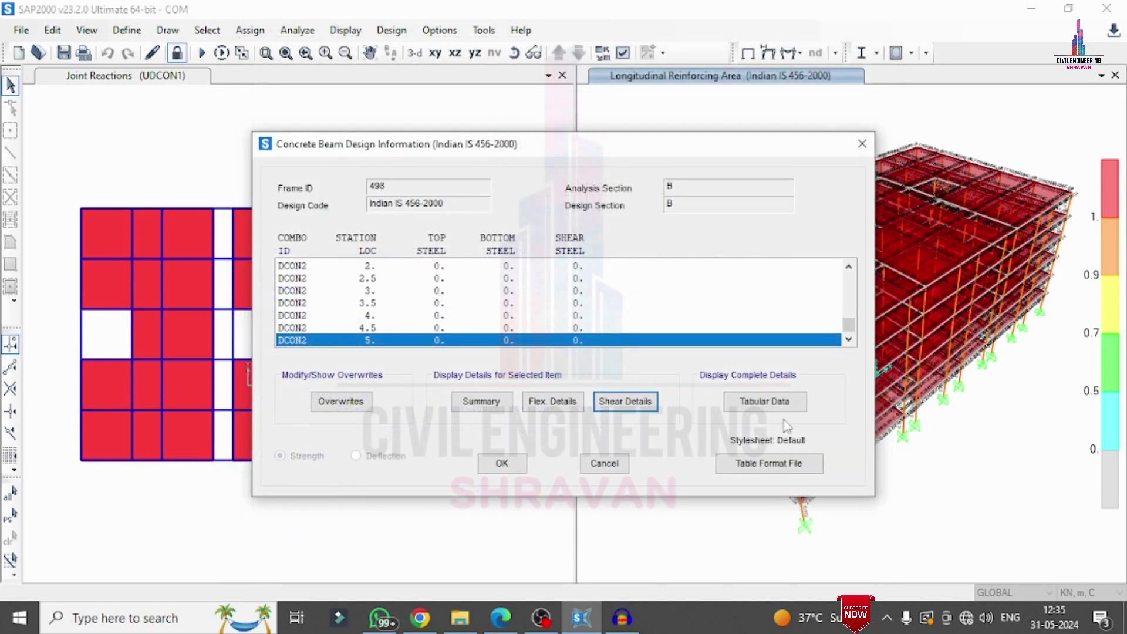
pyautogui.click(862, 144)
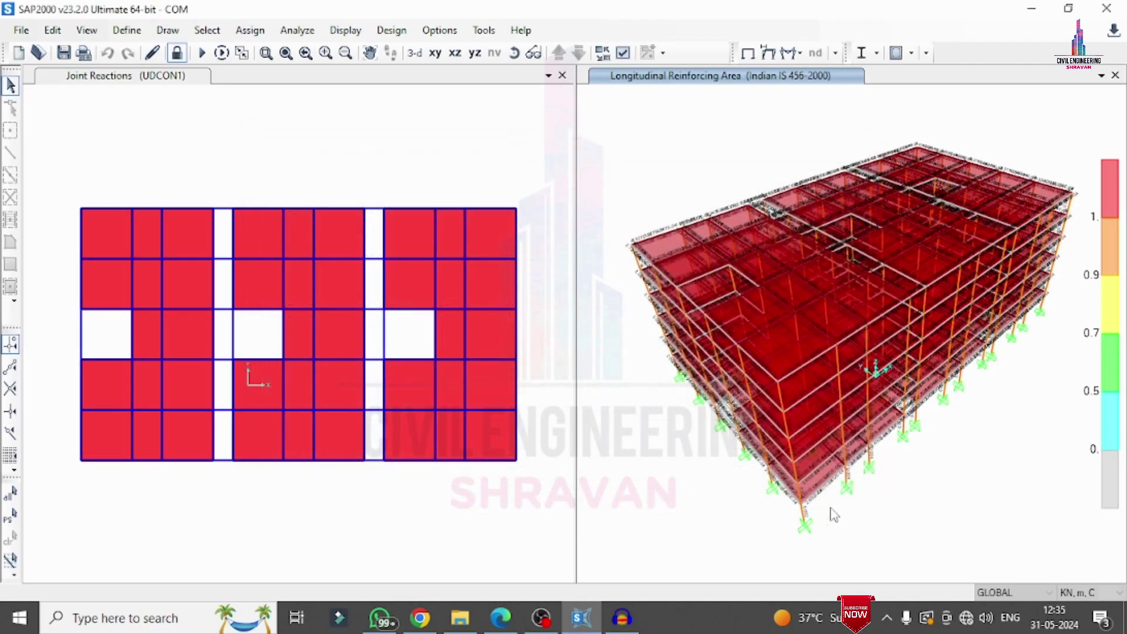
pyautogui.click(837, 360)
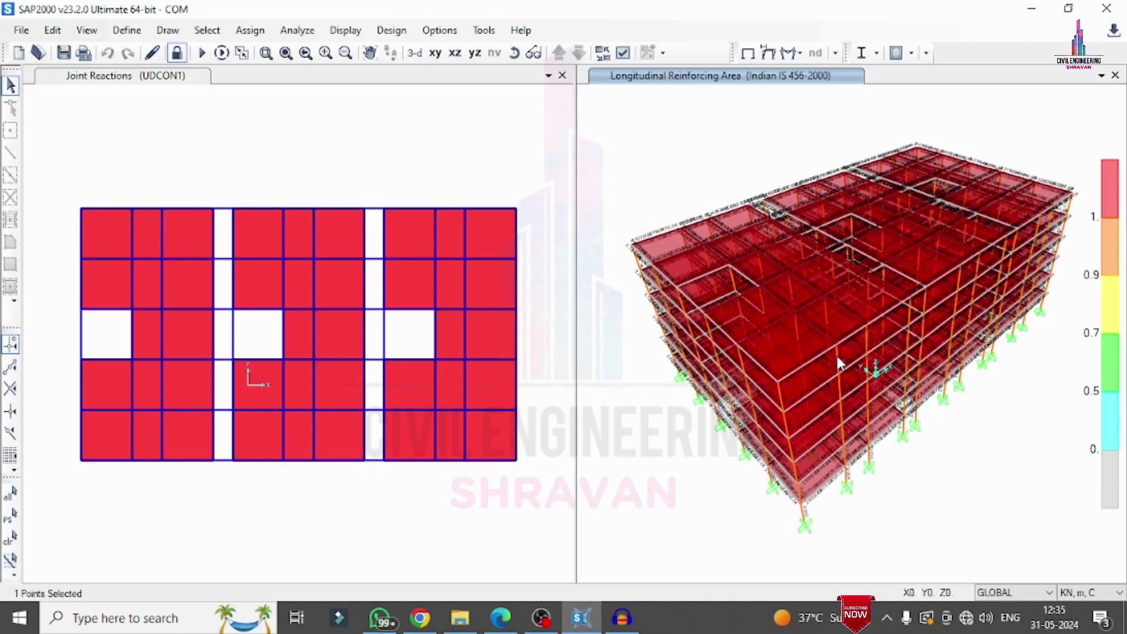
pyautogui.click(1071, 210)
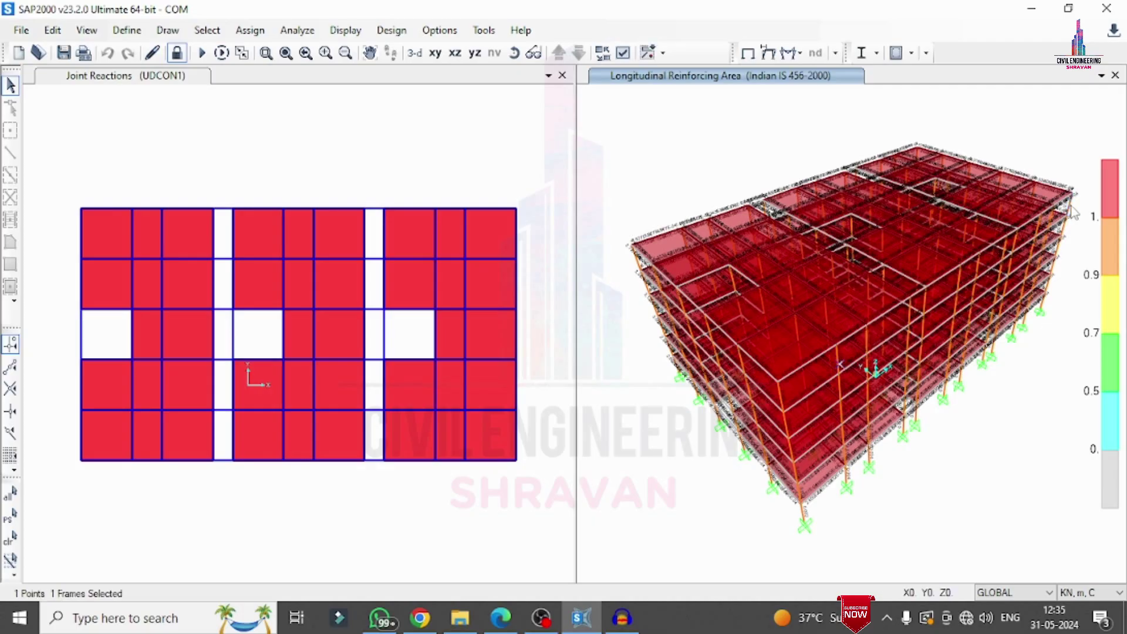
pyautogui.rightClick(1072, 210)
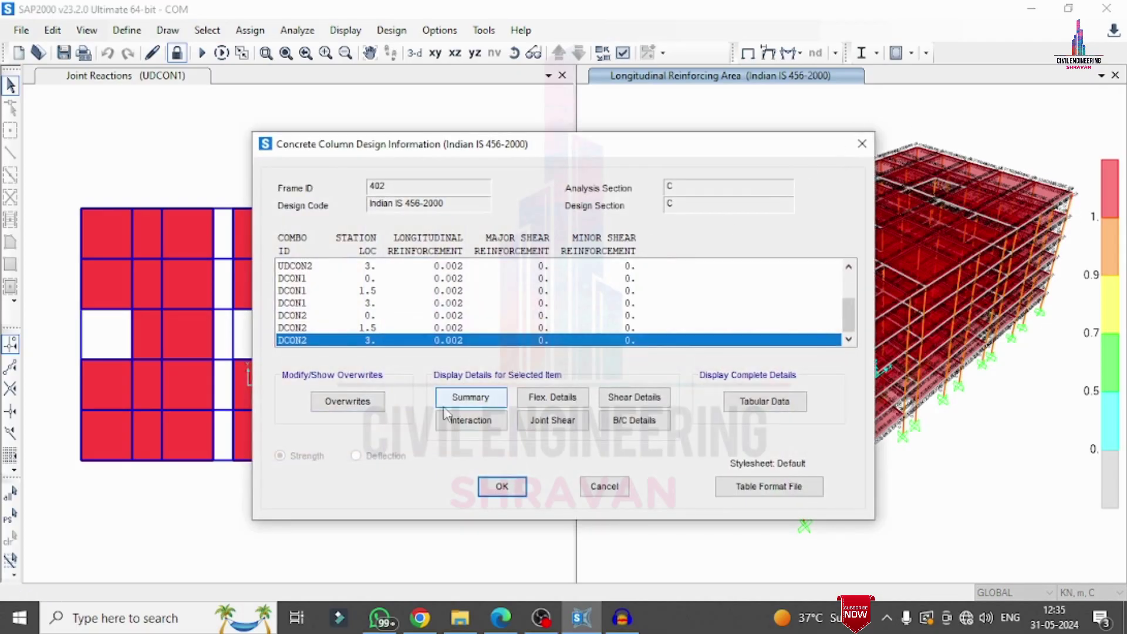
pyautogui.click(452, 396)
pyautogui.scroll(-5, 813, 349)
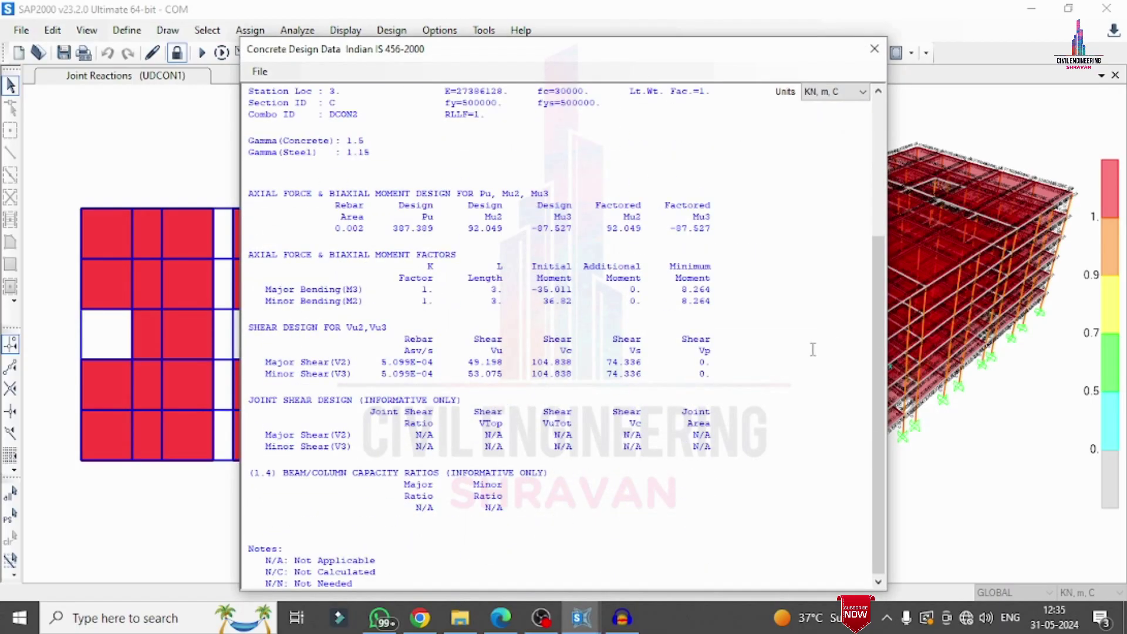
pyautogui.scroll(5, 812, 350)
pyautogui.click(874, 49)
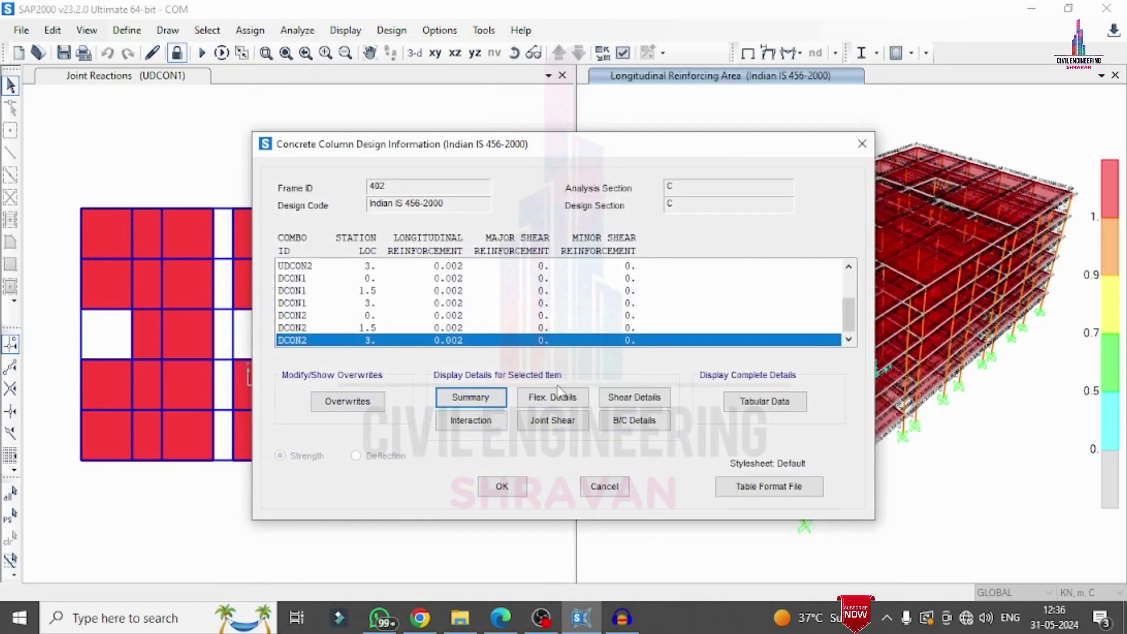
pyautogui.click(557, 398)
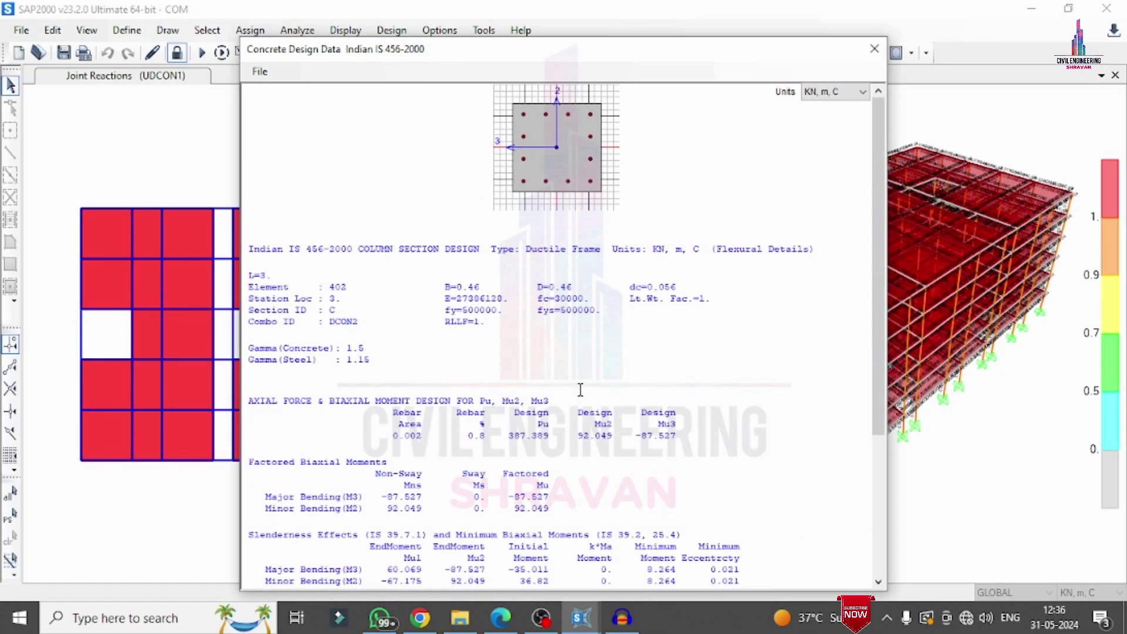
pyautogui.click(876, 53)
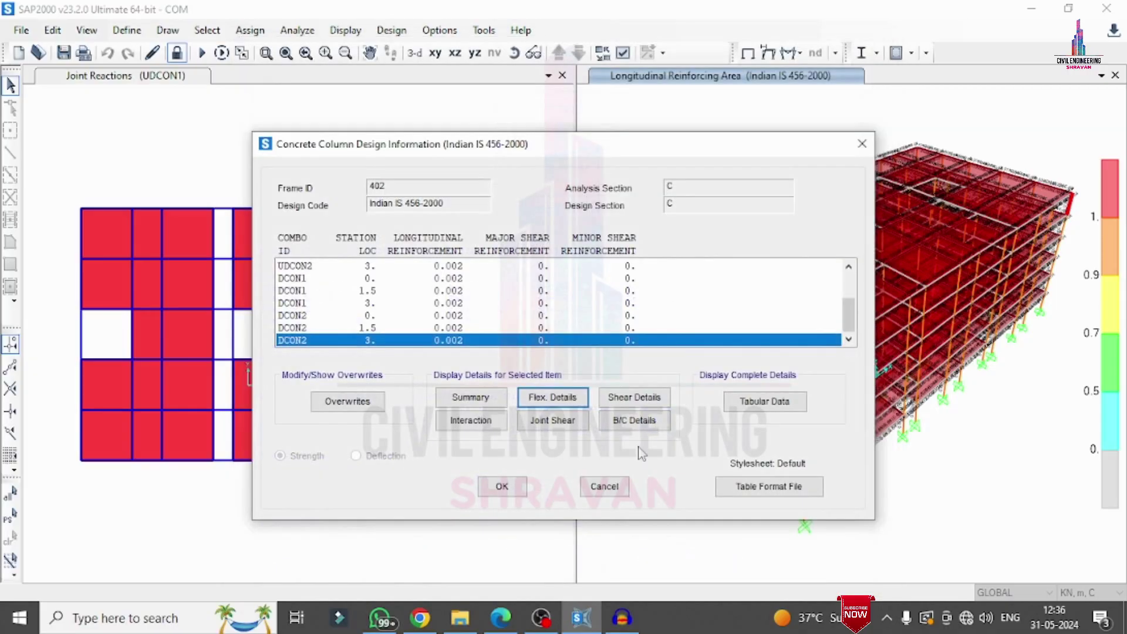
pyautogui.click(635, 404)
pyautogui.click(874, 49)
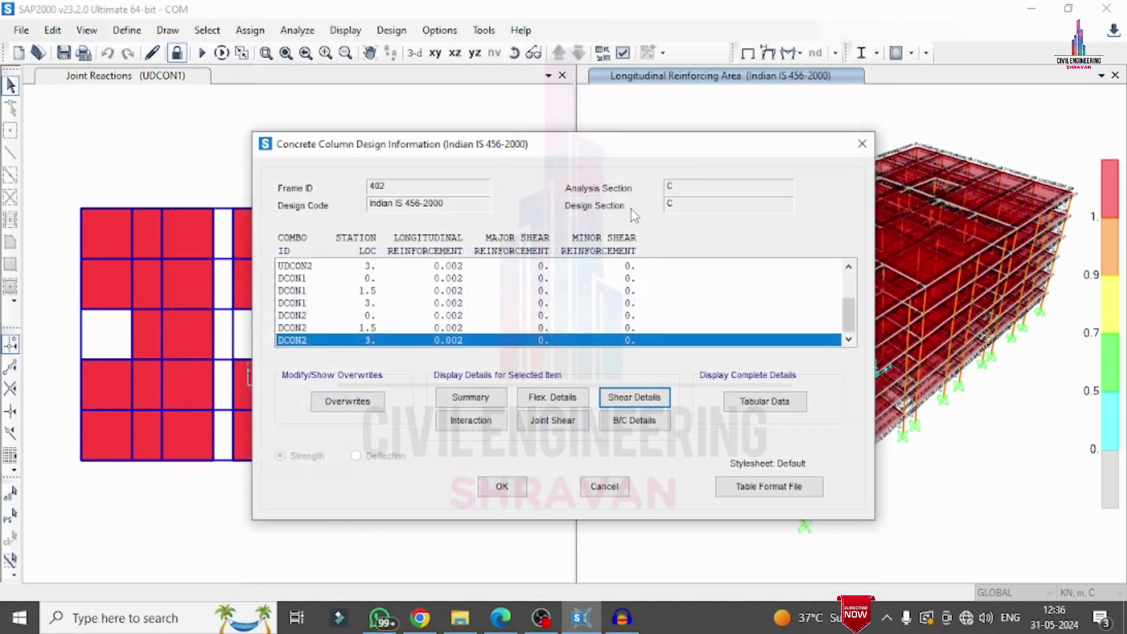
pyautogui.click(465, 433)
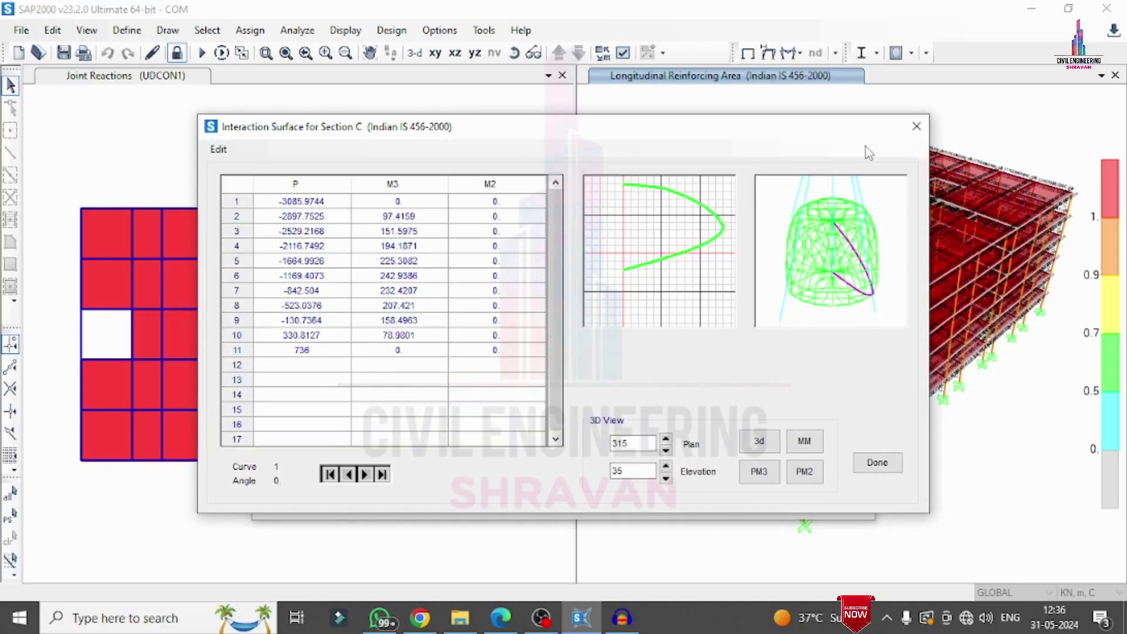
pyautogui.click(916, 126)
pyautogui.click(544, 426)
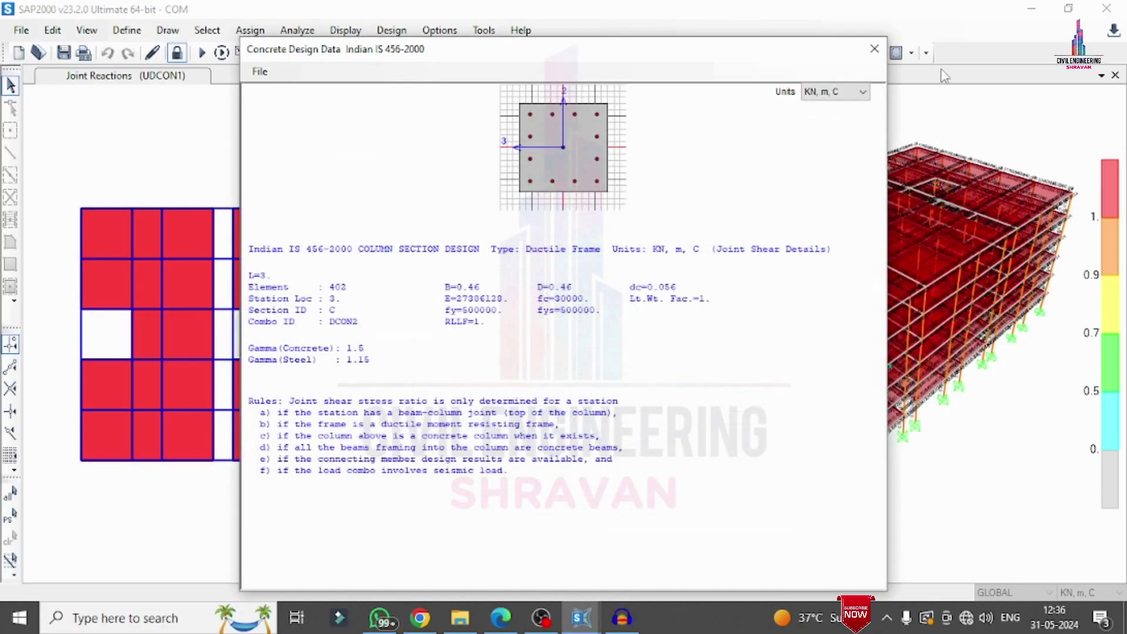
pyautogui.click(874, 49)
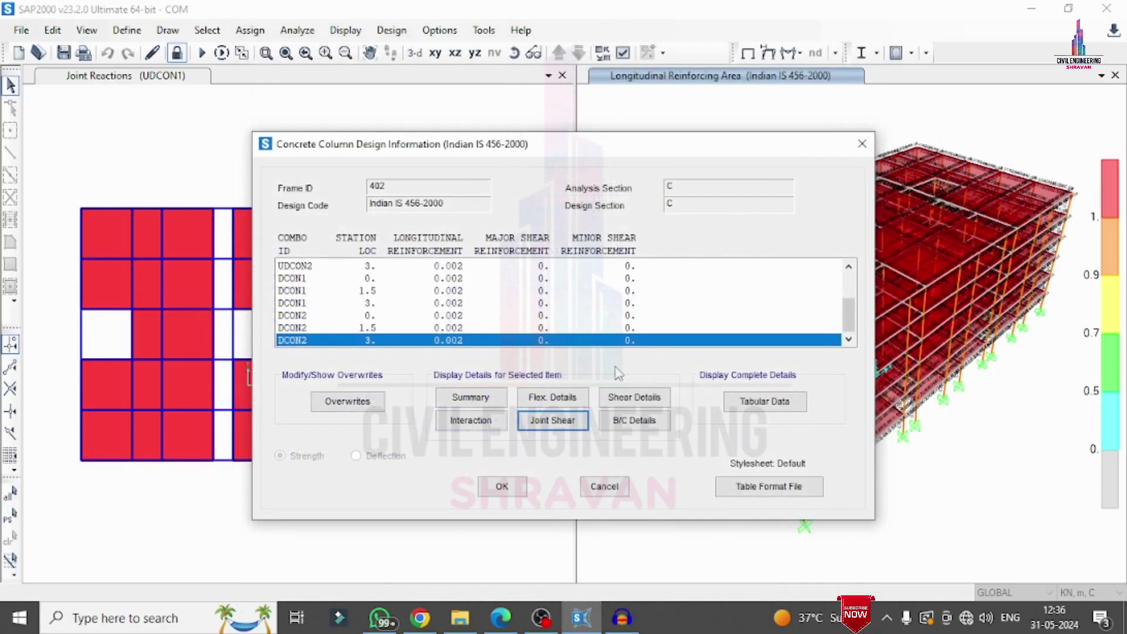
pyautogui.click(607, 419)
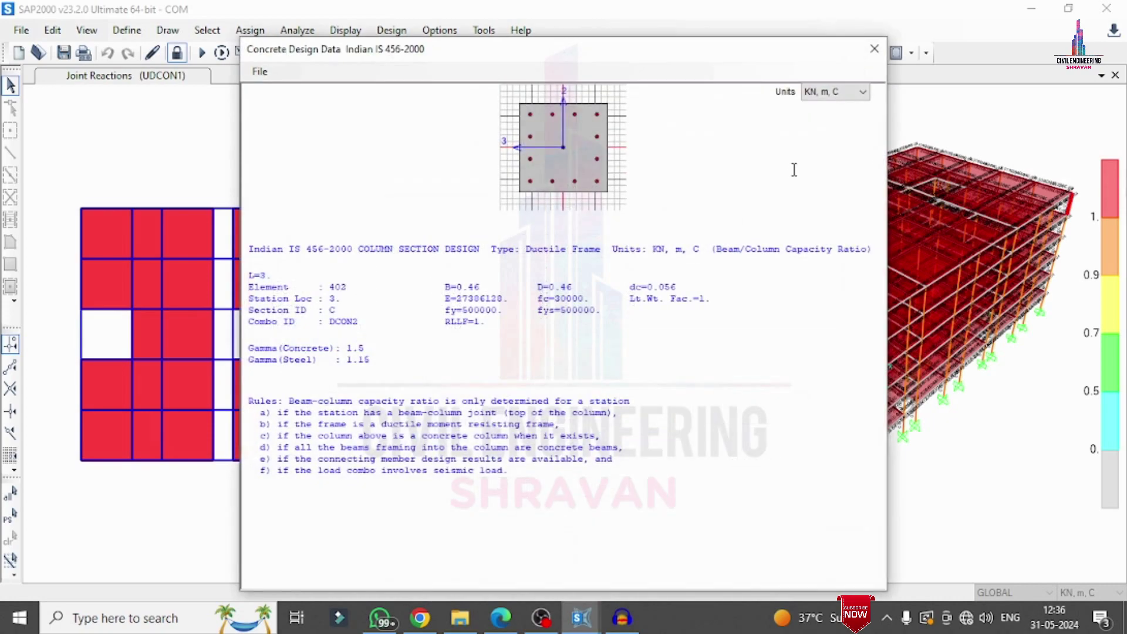
pyautogui.click(874, 49)
pyautogui.click(873, 143)
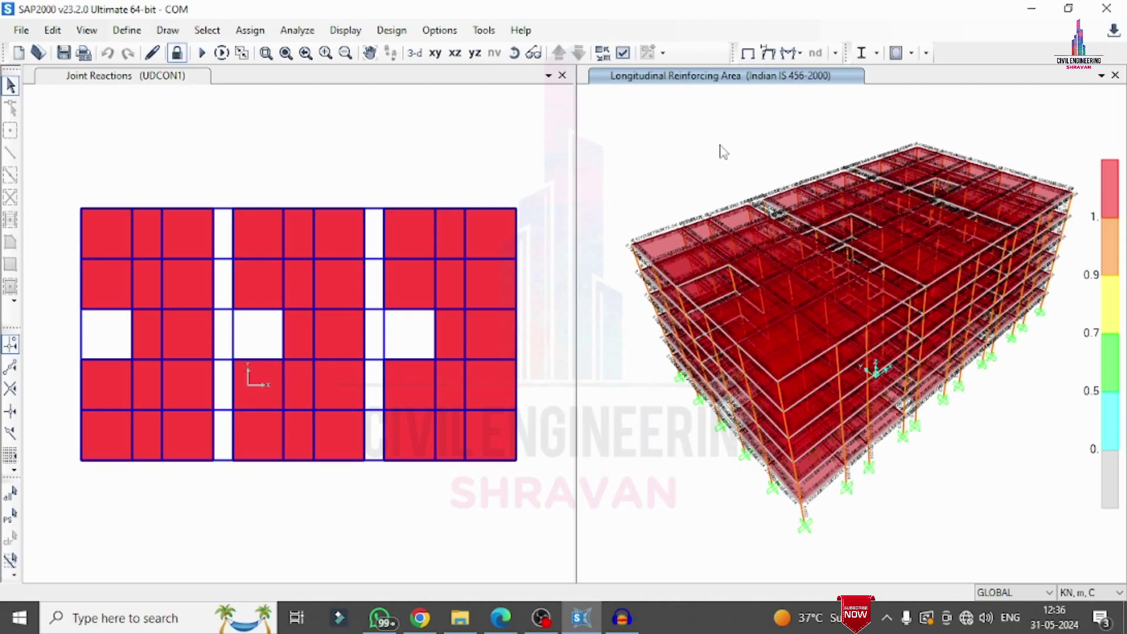
# Display longitudinal Rebar Percentage on the model and zoom into the upper front corner members.
pyautogui.click(389, 30)
pyautogui.moveTo(471, 71)
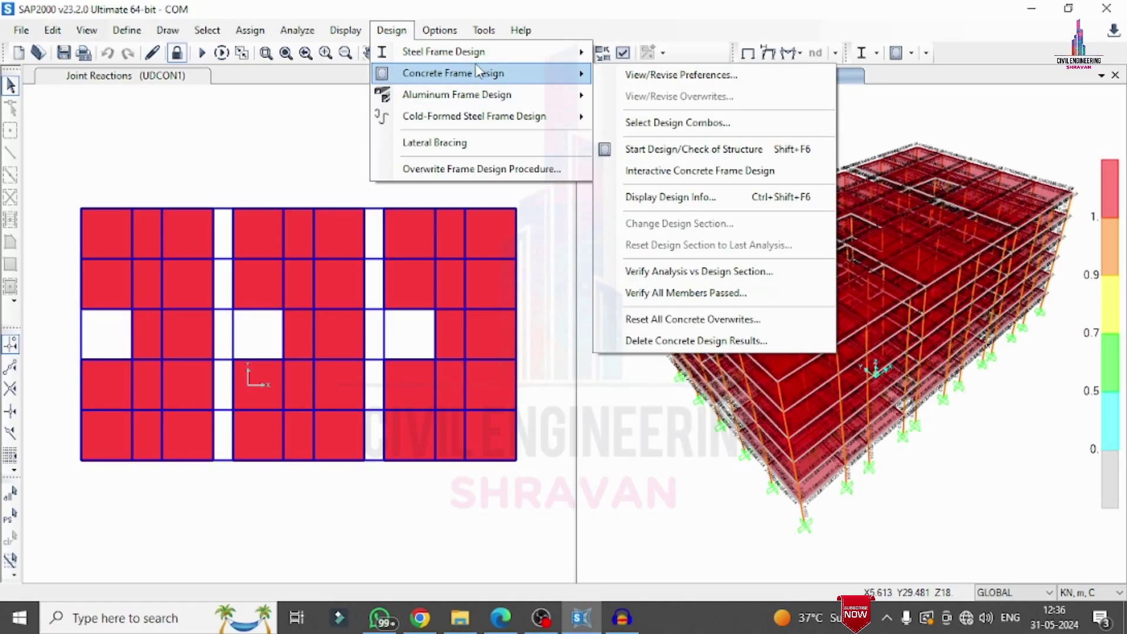
pyautogui.click(697, 196)
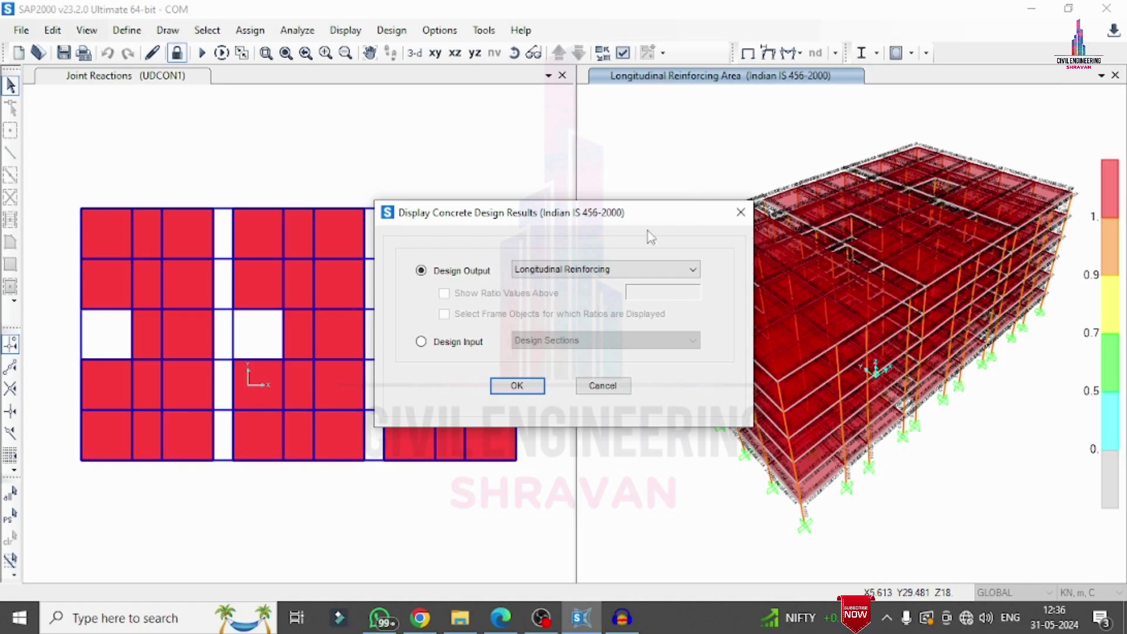
pyautogui.click(585, 279)
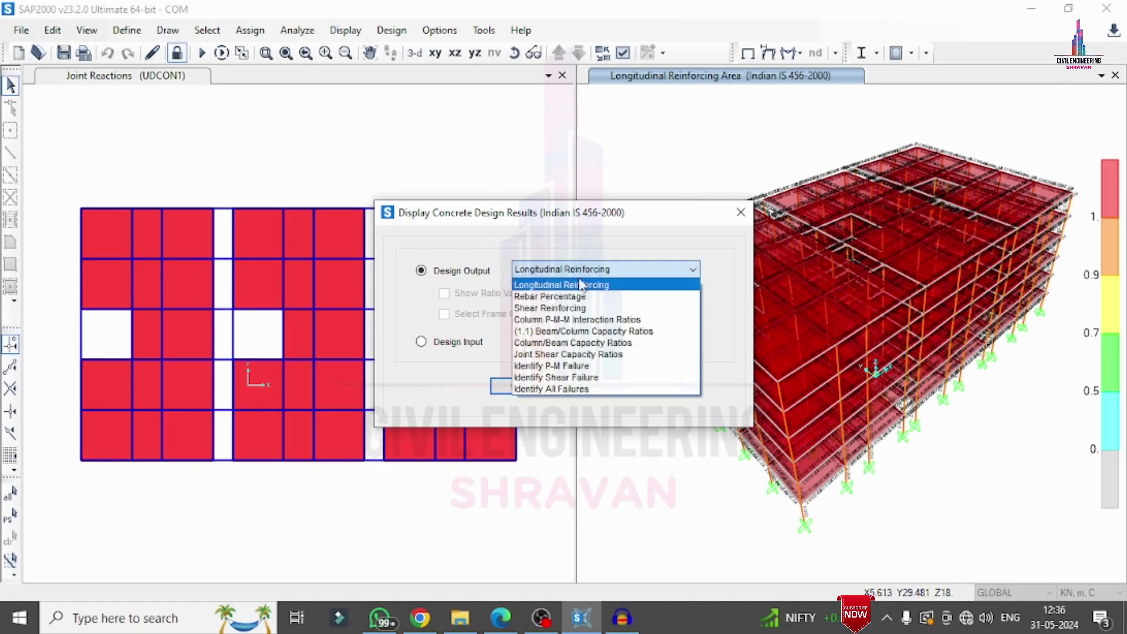
pyautogui.click(556, 297)
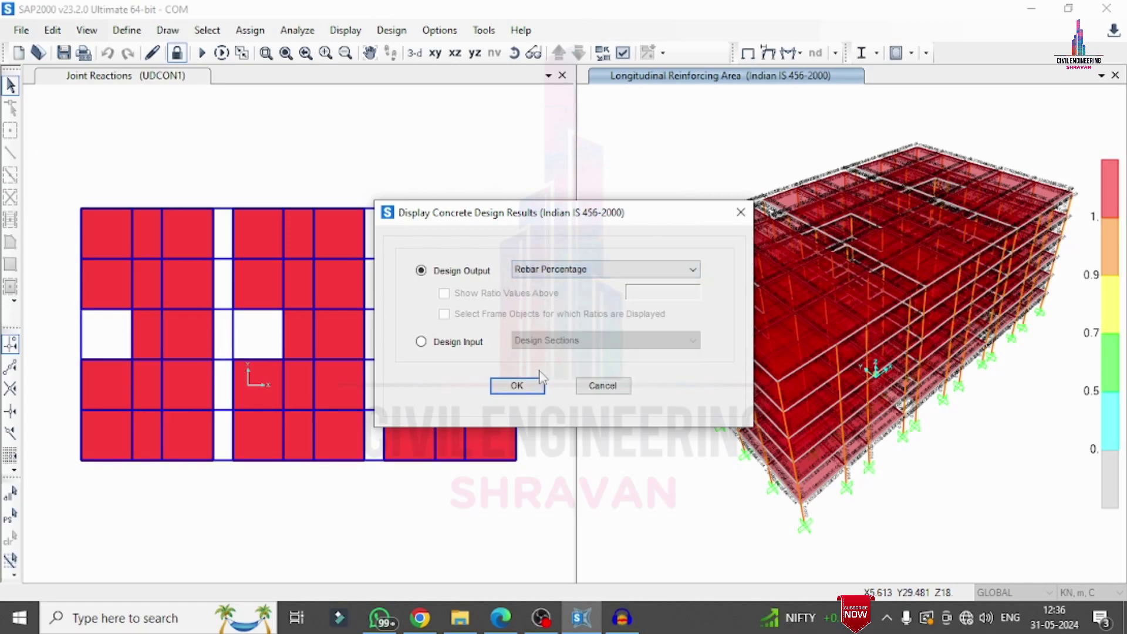
pyautogui.click(519, 385)
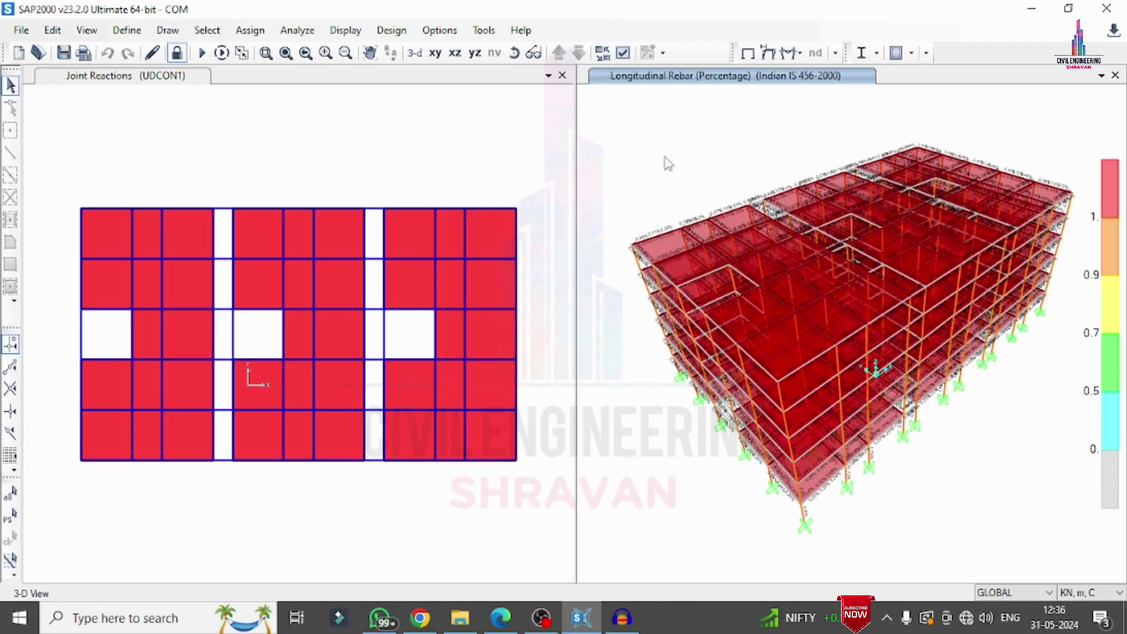
pyautogui.click(285, 53)
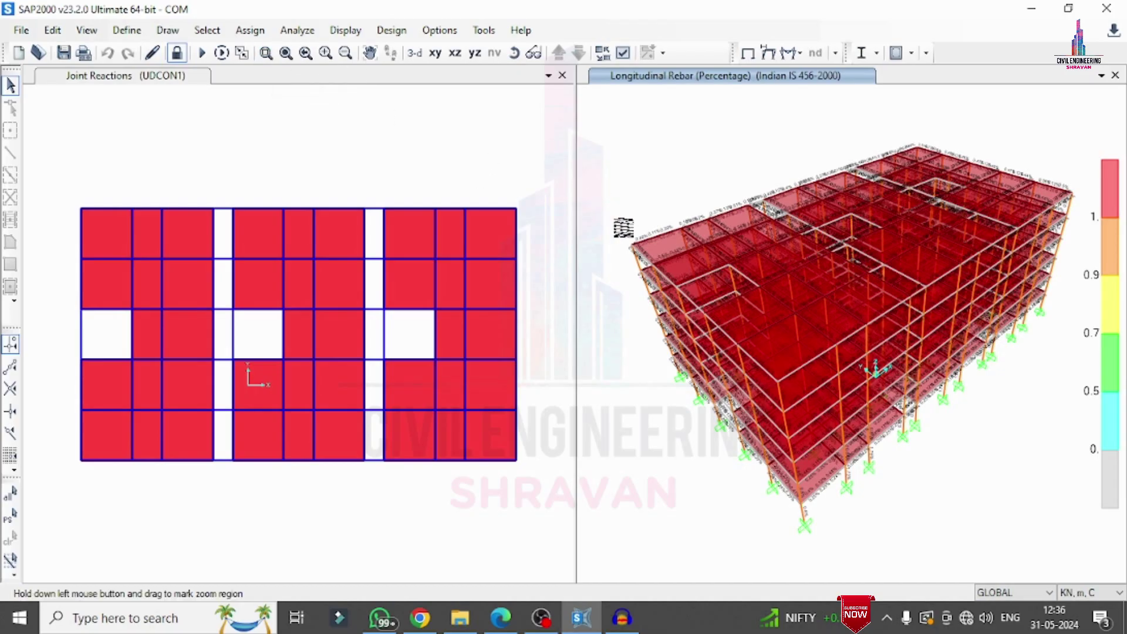
pyautogui.moveTo(603, 205); pyautogui.dragTo(692, 266)
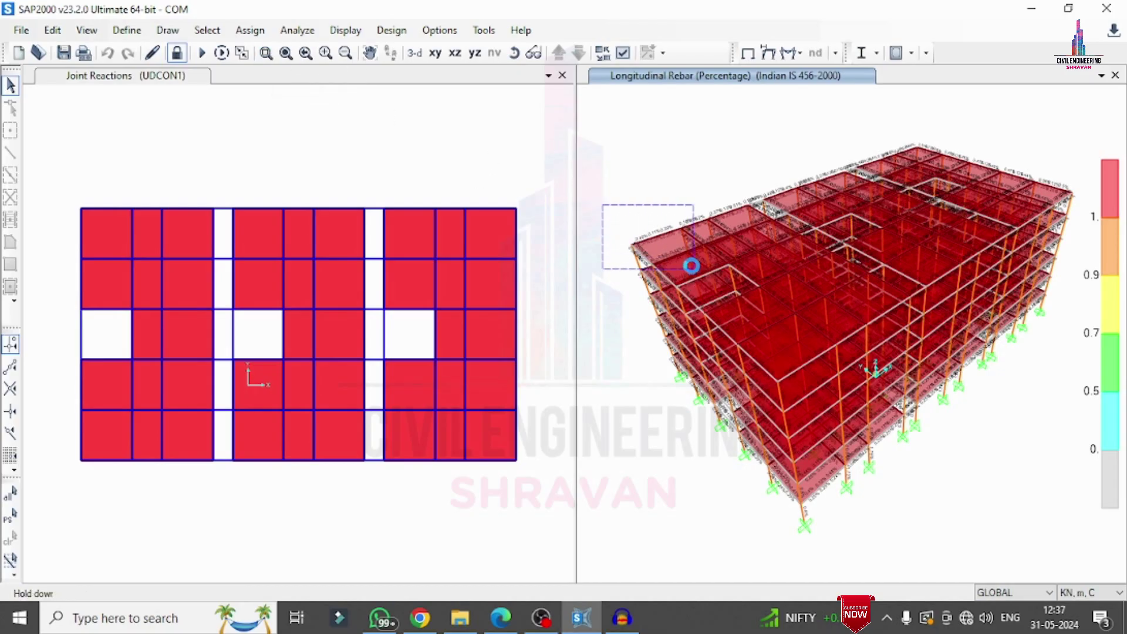